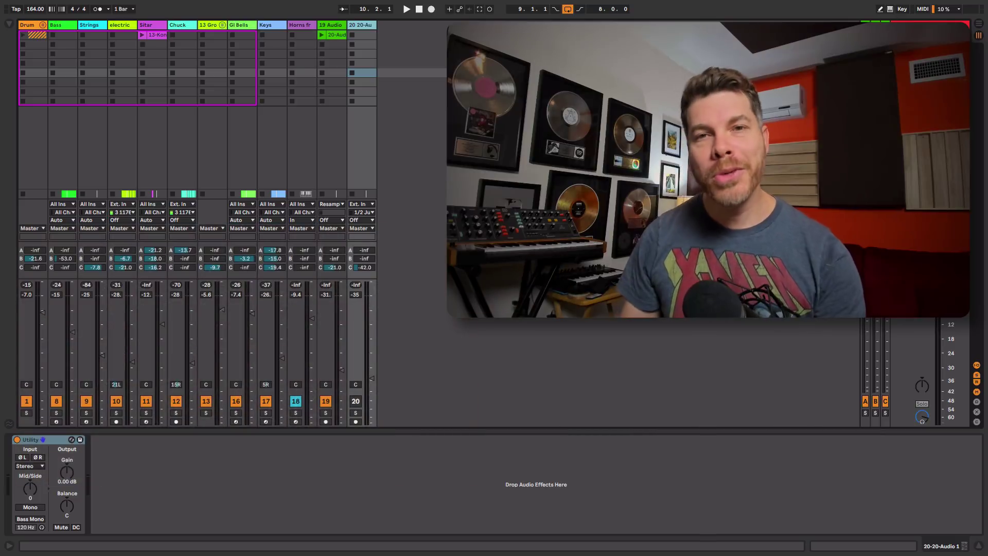
# Play back the song and show its full layout in the Arrangement view.
pyautogui.press('space')
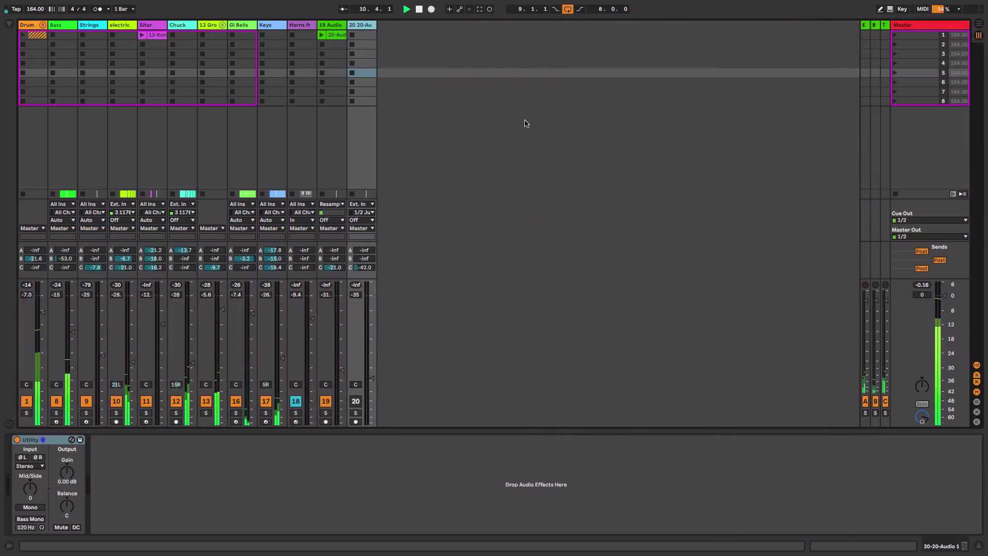
pyautogui.press('Tab')
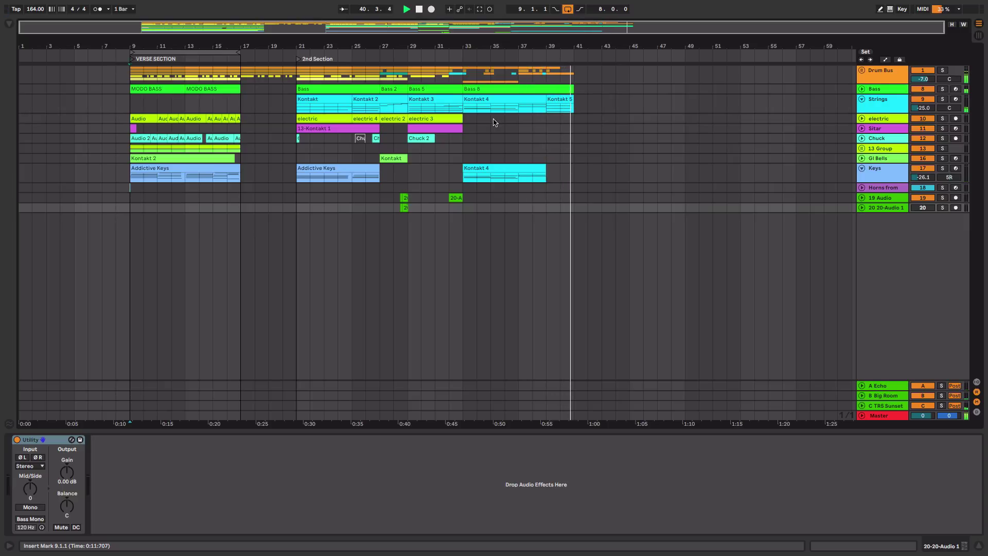
pyautogui.press('space')
pyautogui.press('space')
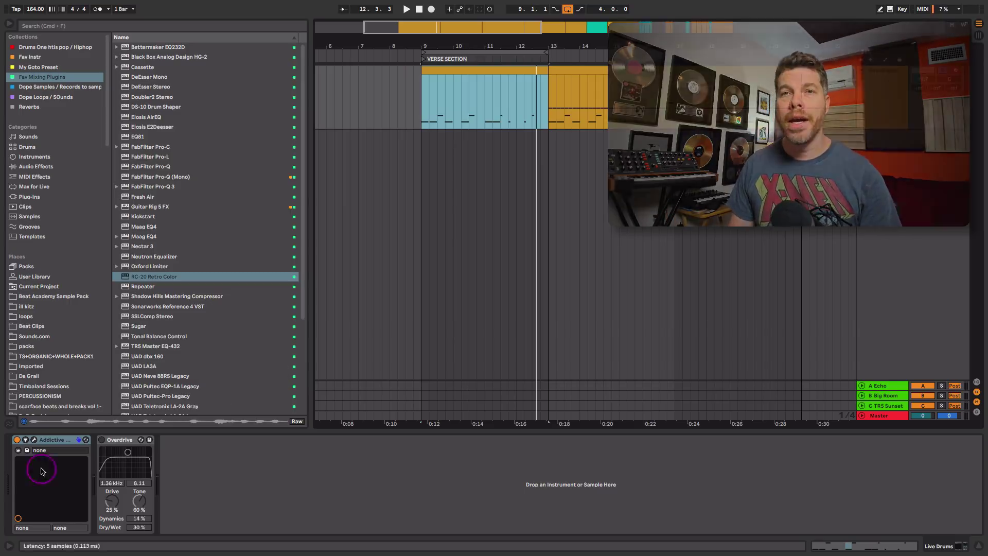
# Open Addictive Drums 2 on the Live Drums track and audition the kick, toms and snare of the kit.
pyautogui.click(34, 440)
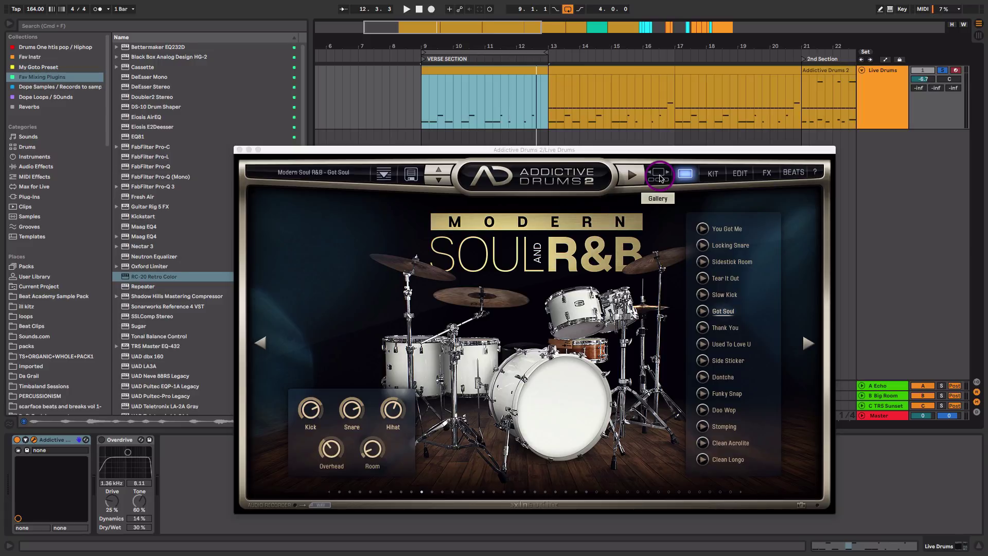
pyautogui.click(556, 430)
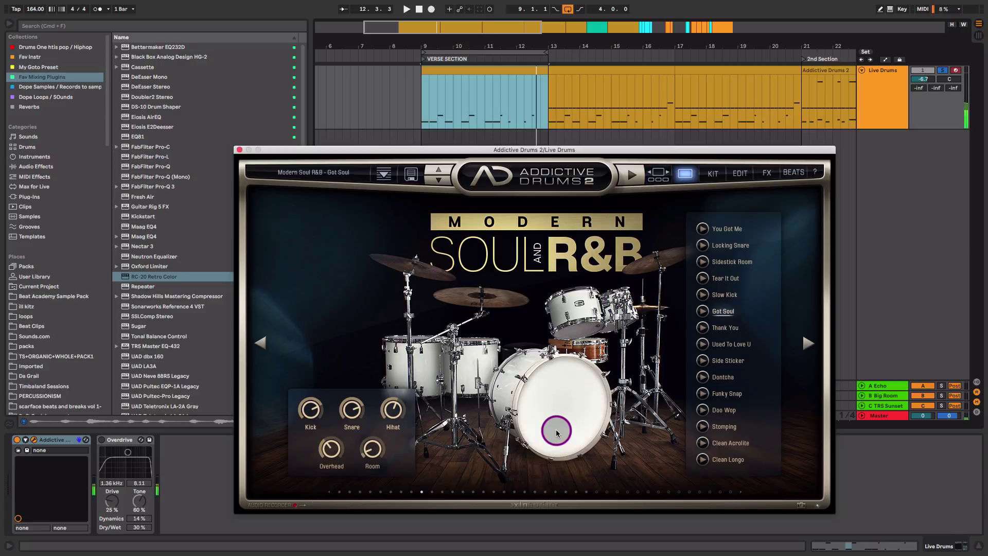
pyautogui.click(579, 317)
pyautogui.click(617, 302)
pyautogui.click(592, 351)
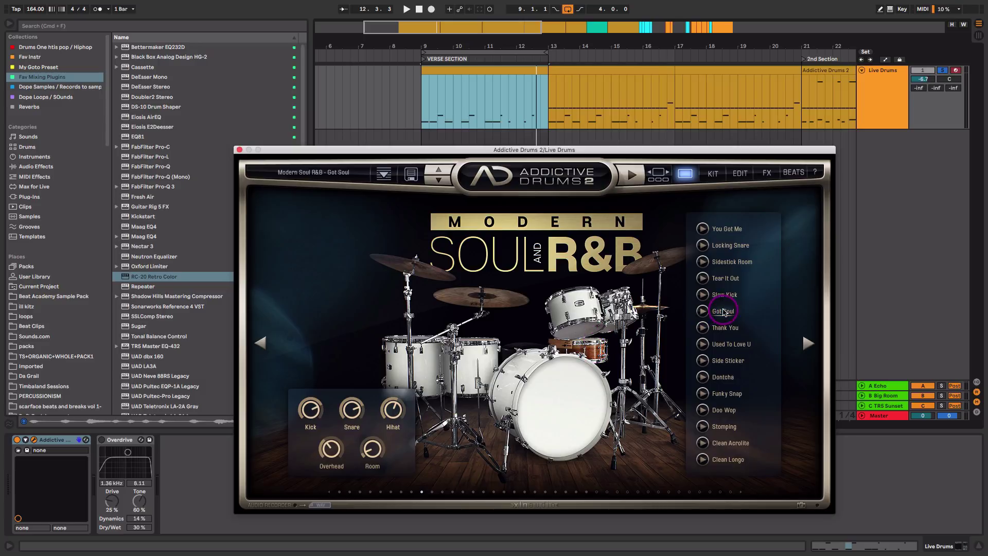
# Show the individual kit pieces and mixer in Addictive Drums 2 and audition the Flexi 1 tambourine.
pyautogui.click(713, 174)
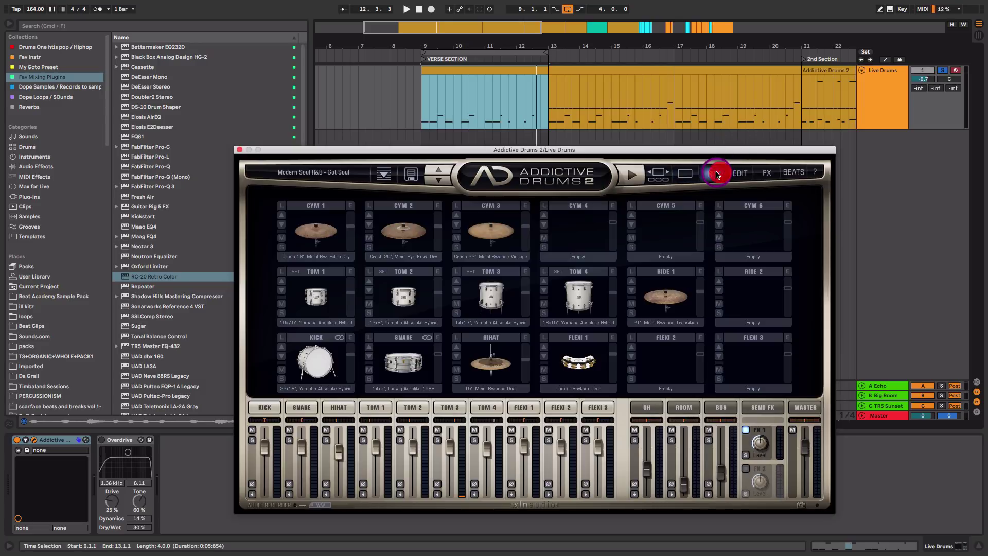
pyautogui.moveTo(669, 152); pyautogui.dragTo(665, 132)
pyautogui.click(576, 345)
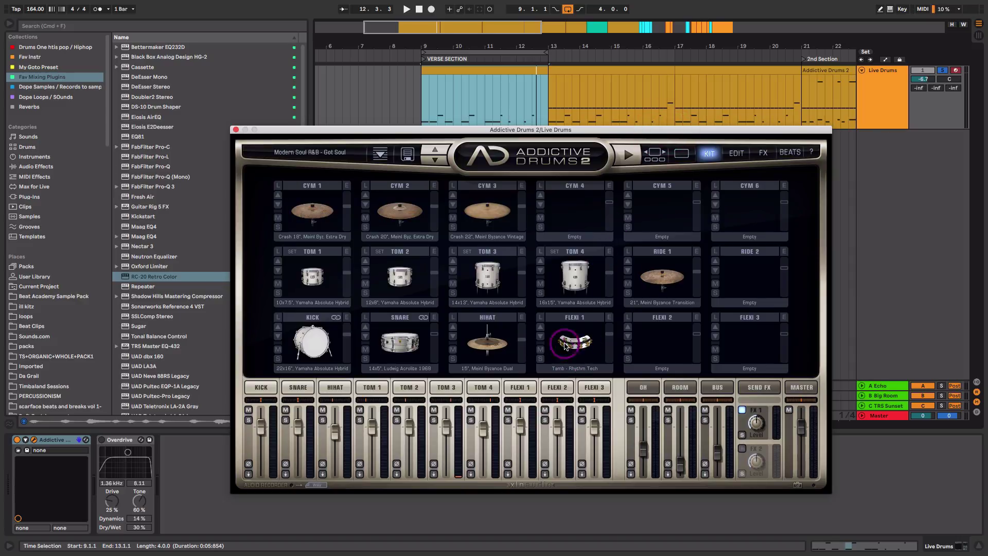
pyautogui.click(576, 345)
pyautogui.click(576, 344)
pyautogui.moveTo(577, 344); pyautogui.dragTo(492, 312)
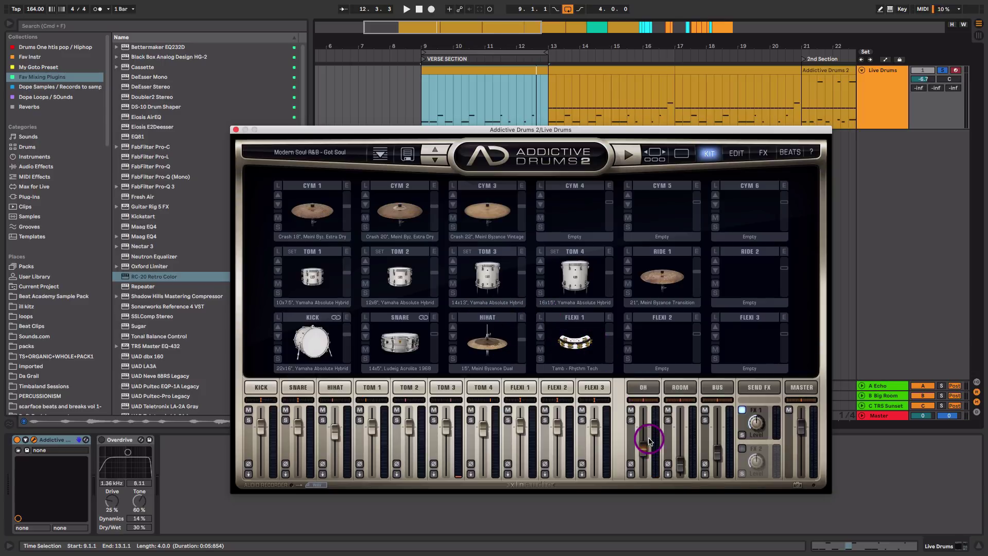
# Make slight adjustments to the overhead and room microphone levels, and close the drum plug-in window.
pyautogui.moveTo(647, 449); pyautogui.dragTo(645, 455)
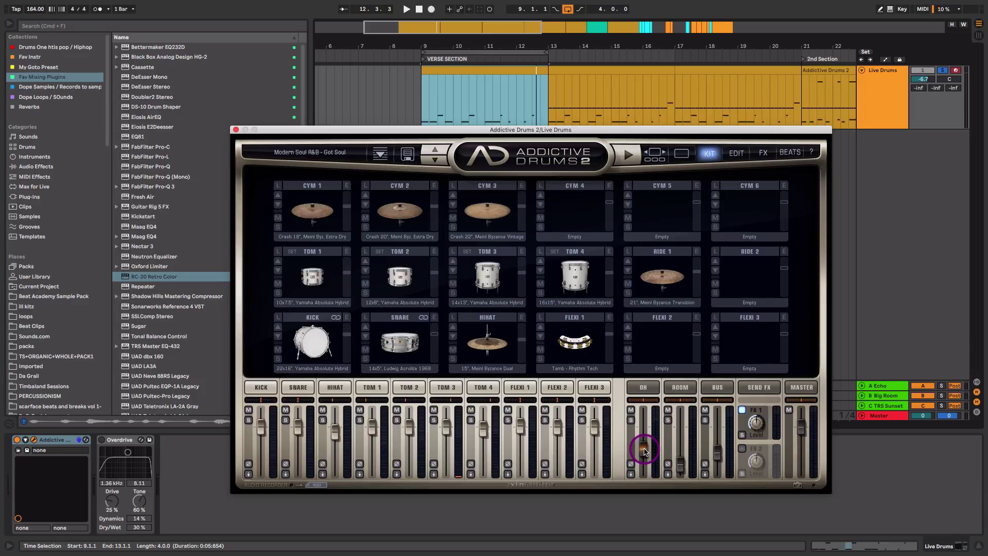
pyautogui.moveTo(680, 466); pyautogui.dragTo(682, 468)
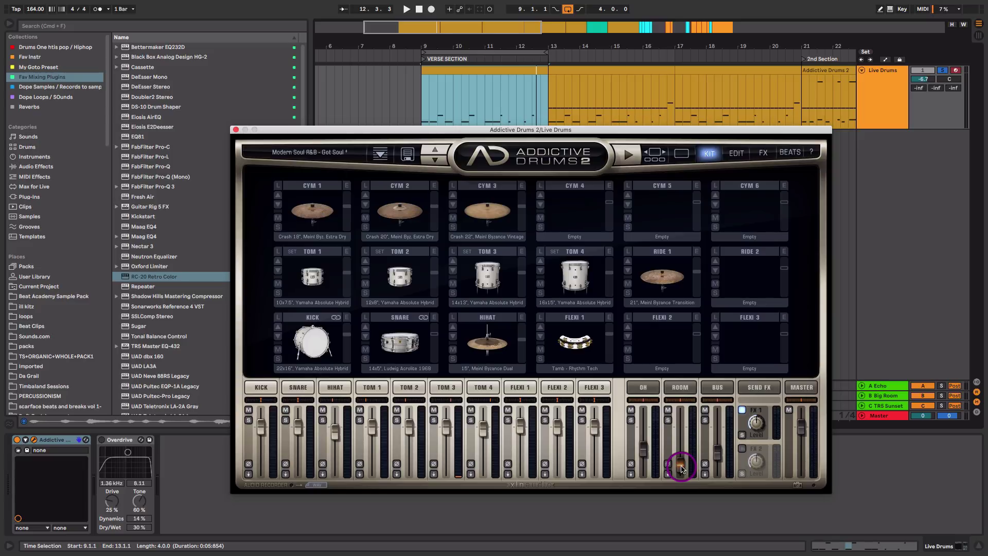
pyautogui.moveTo(682, 470); pyautogui.dragTo(683, 469)
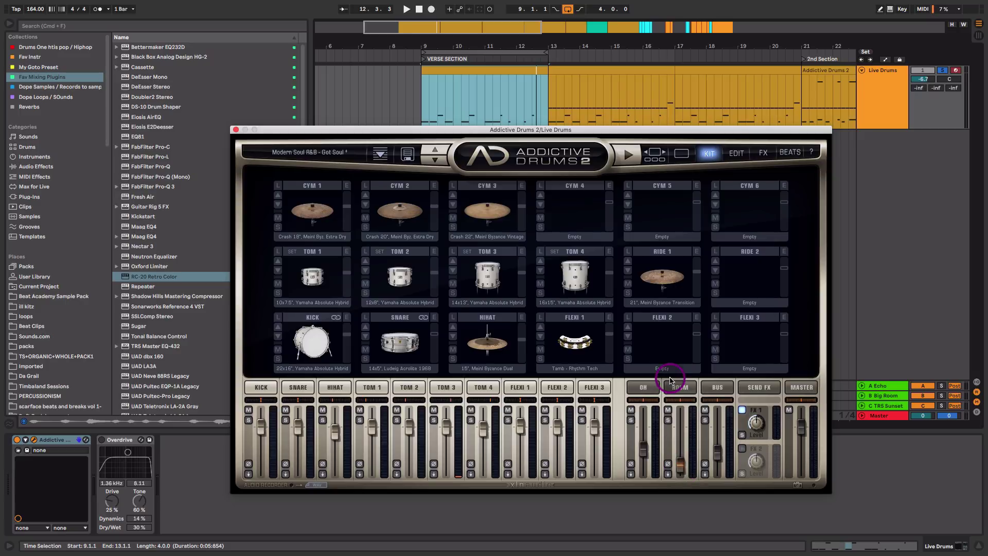
pyautogui.click(236, 129)
# Open the Live Drums clip at the start of the verse section for note editing and play it back.
pyautogui.click(466, 71)
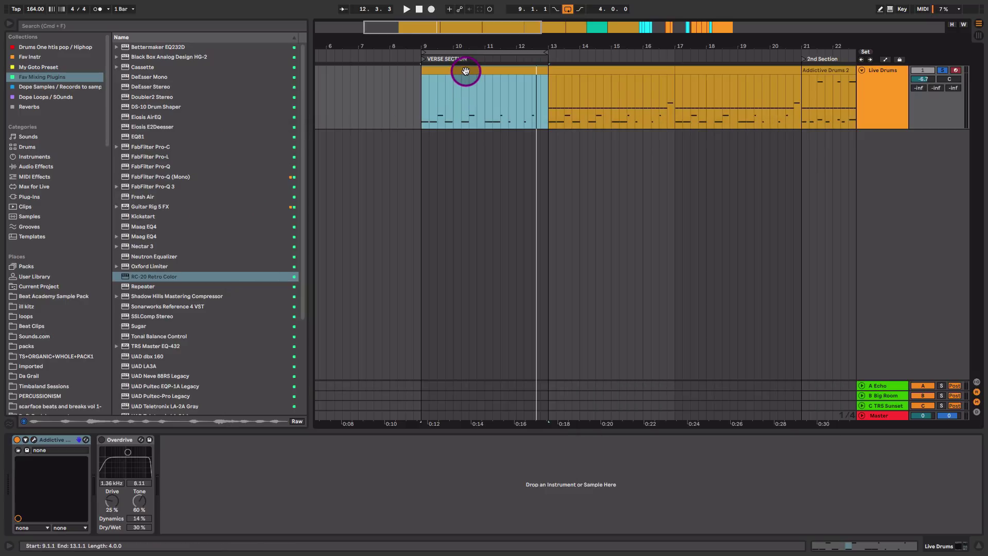
pyautogui.doubleClick(466, 71)
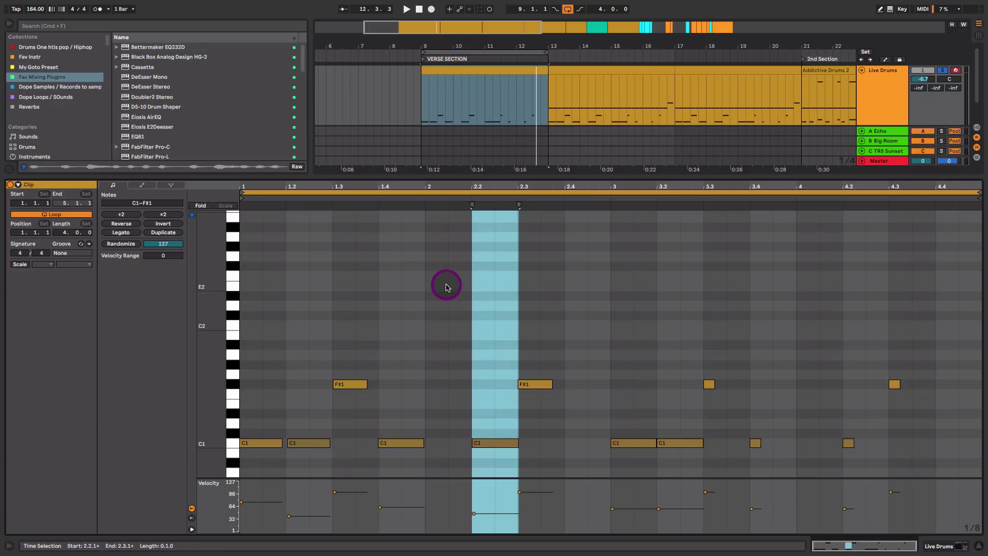
pyautogui.press('space')
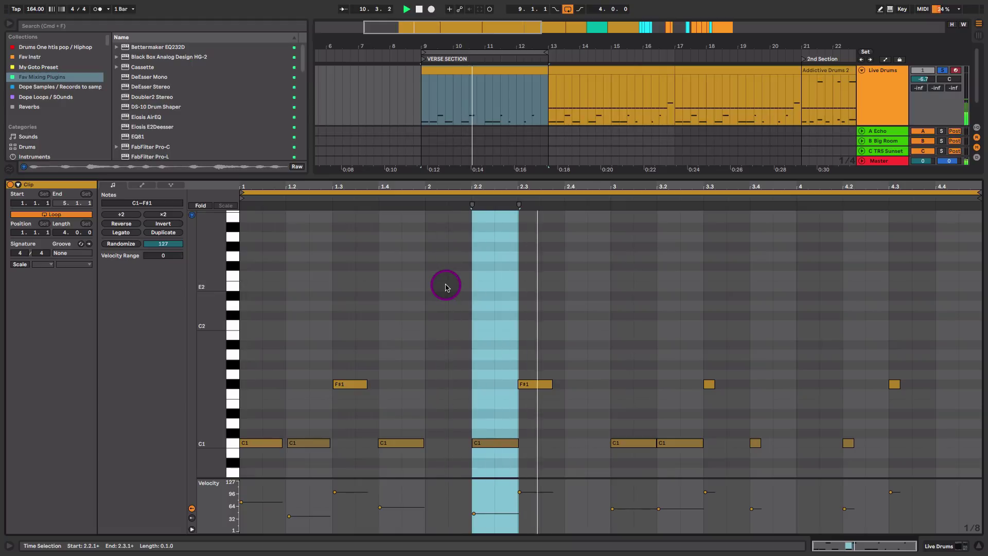
pyautogui.press('space')
pyautogui.click(446, 288)
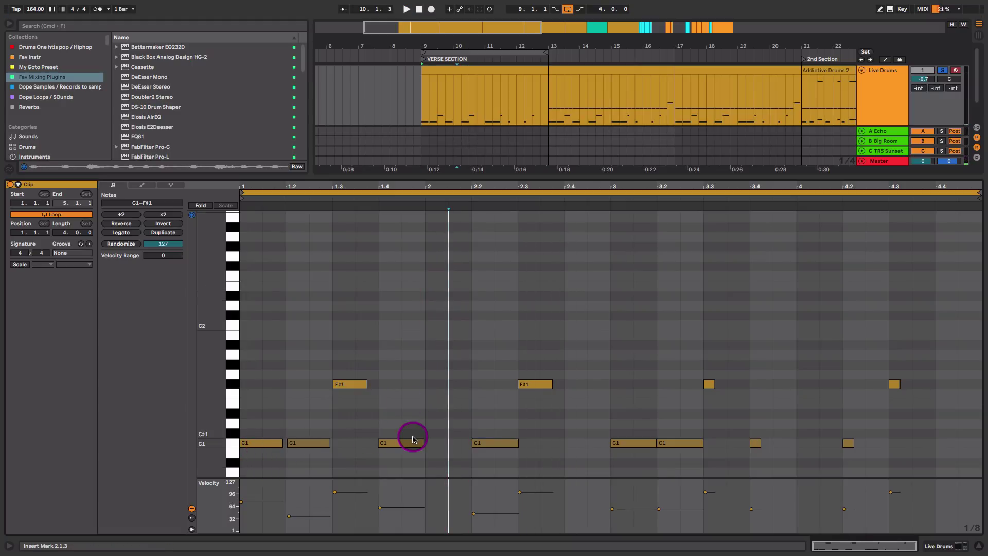
# Try a D2 note at 1.3 shifted slightly ahead of the beat grid, and remove it.
pyautogui.click(292, 444)
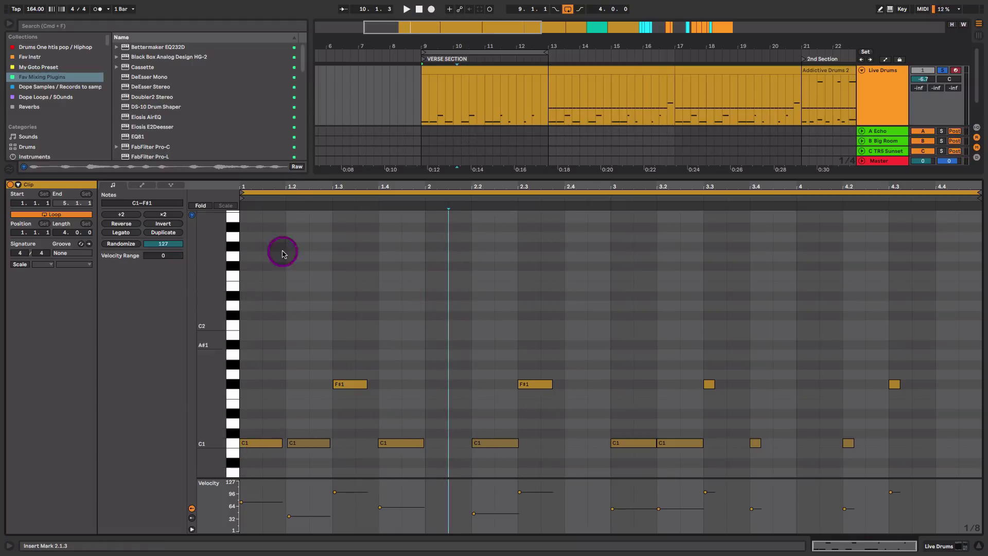
pyautogui.moveTo(277, 189)
pyautogui.mouseDown()
pyautogui.moveTo(279, 226)
pyautogui.moveTo(279, 189)
pyautogui.mouseUp()
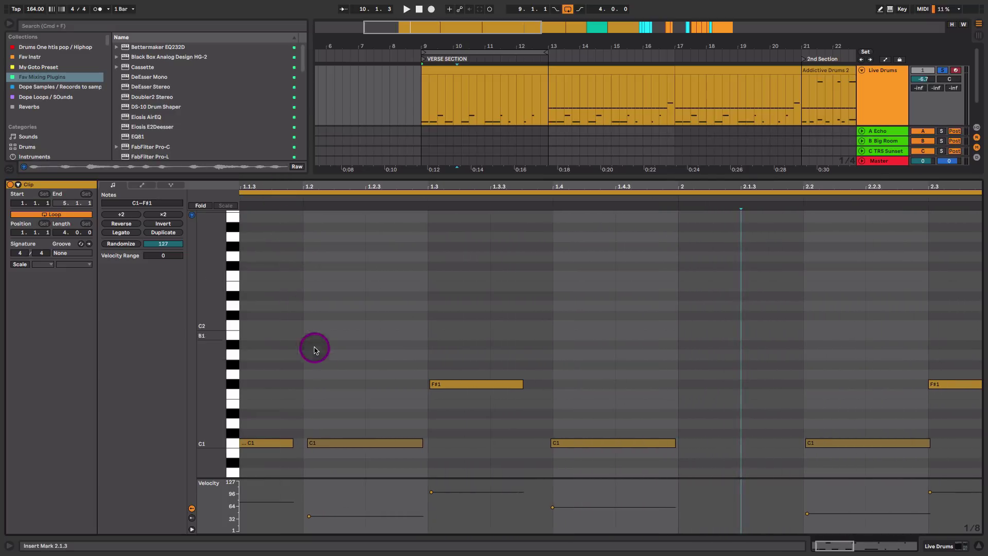
pyautogui.doubleClick(441, 308)
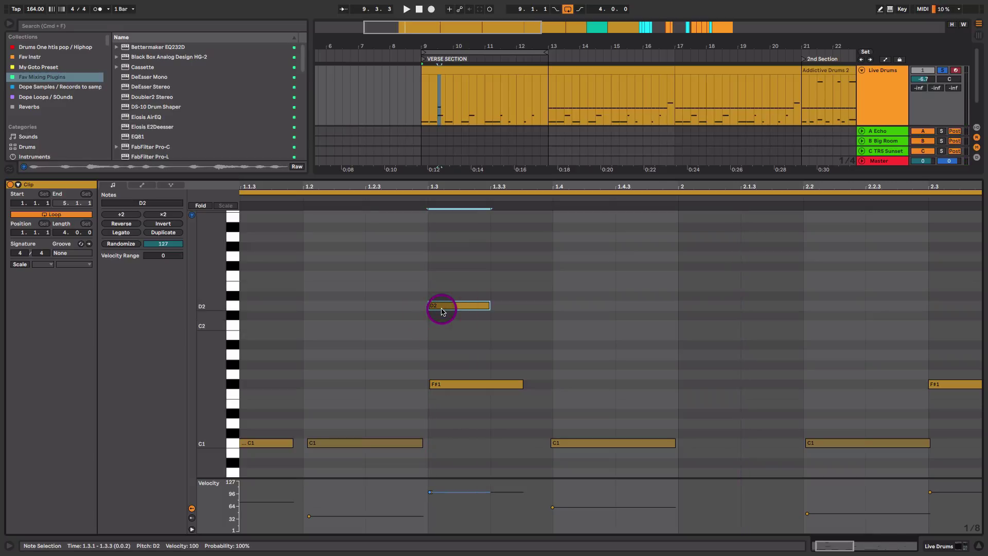
pyautogui.moveTo(435, 189); pyautogui.dragTo(435, 203)
pyautogui.click(442, 308)
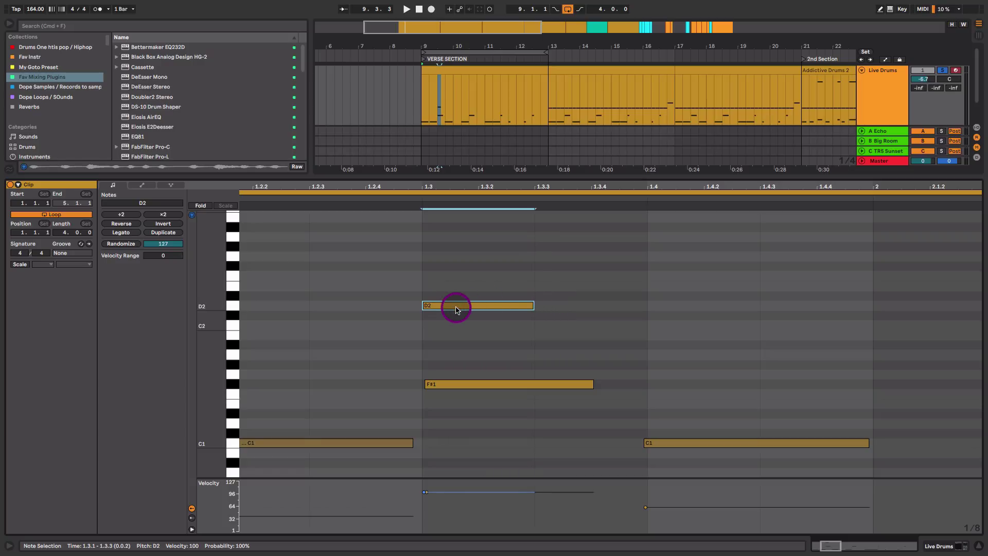
pyautogui.moveTo(457, 308); pyautogui.dragTo(461, 309)
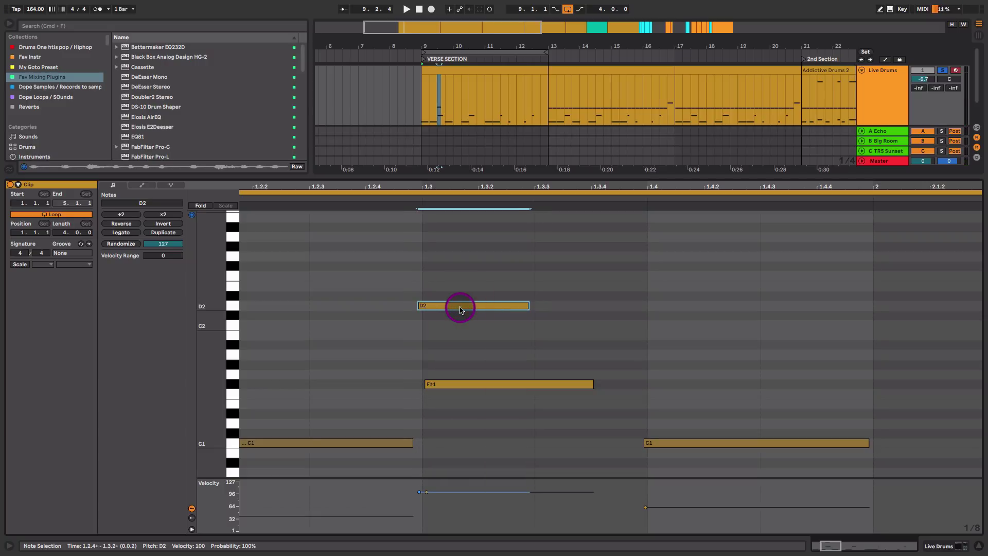
pyautogui.doubleClick(460, 309)
# Examine the quantize settings for the drum clip's notes and leave them unapplied.
pyautogui.moveTo(481, 192); pyautogui.dragTo(481, 164)
pyautogui.click(517, 448)
pyautogui.click(664, 448)
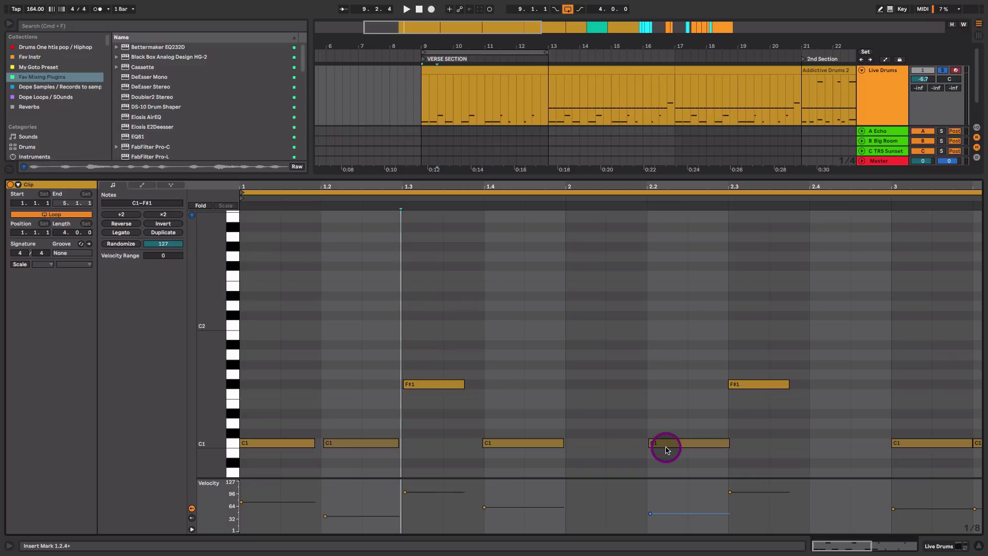
pyautogui.press('super+shift+u')
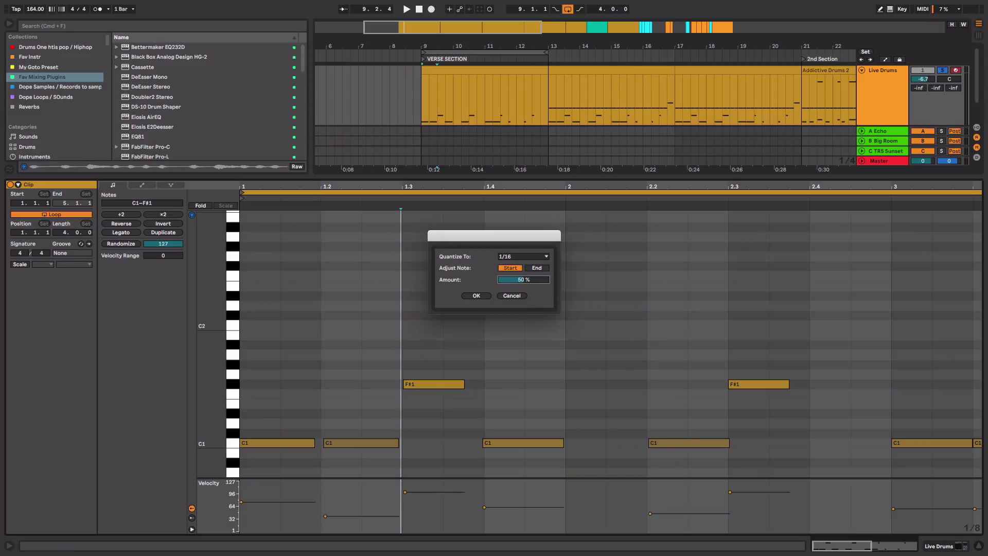
pyautogui.click(508, 297)
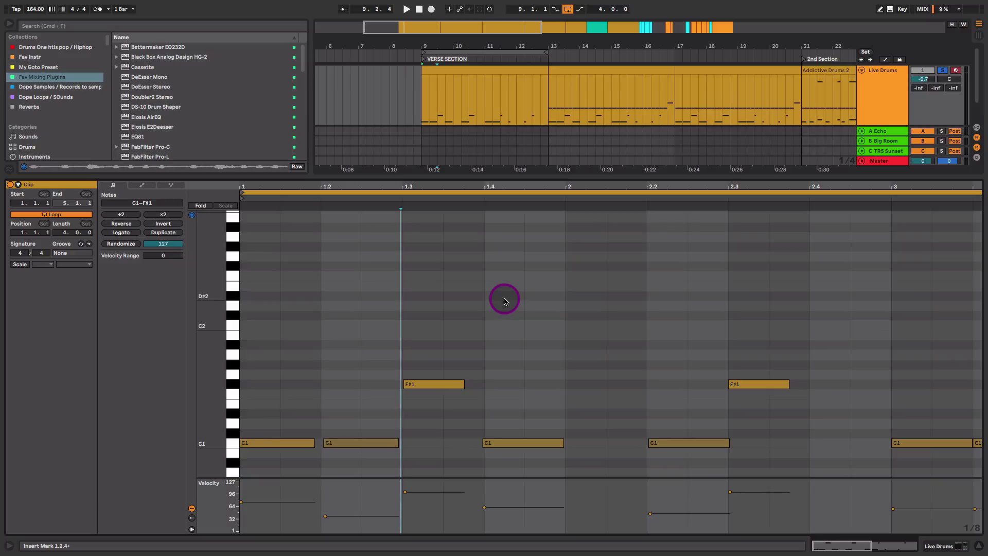
# Play the clip briefly and add a one-beat G#2 note at the very start of the clip.
pyautogui.press('space')
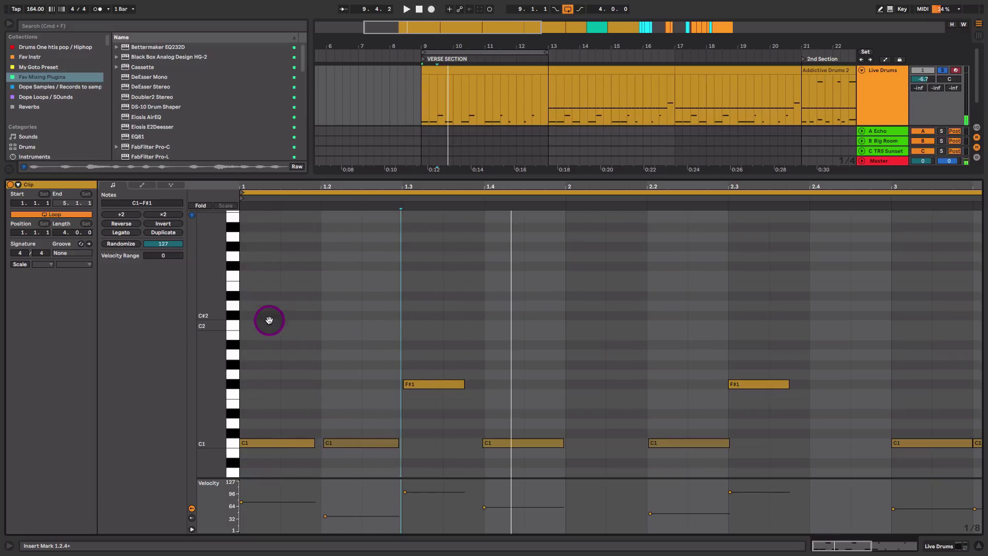
pyautogui.moveTo(269, 314); pyautogui.dragTo(272, 330)
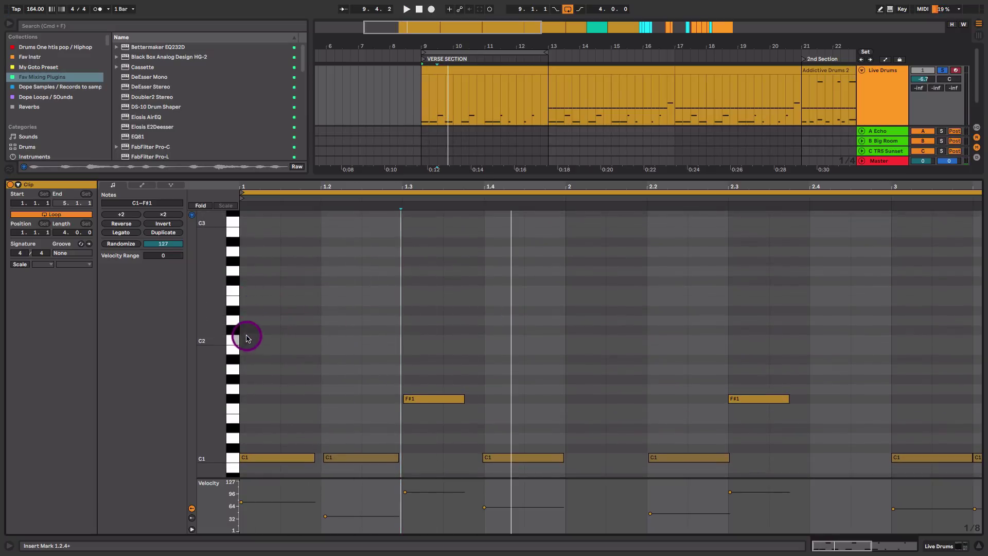
pyautogui.press('space')
pyautogui.doubleClick(254, 261)
pyautogui.moveTo(279, 261); pyautogui.dragTo(316, 260)
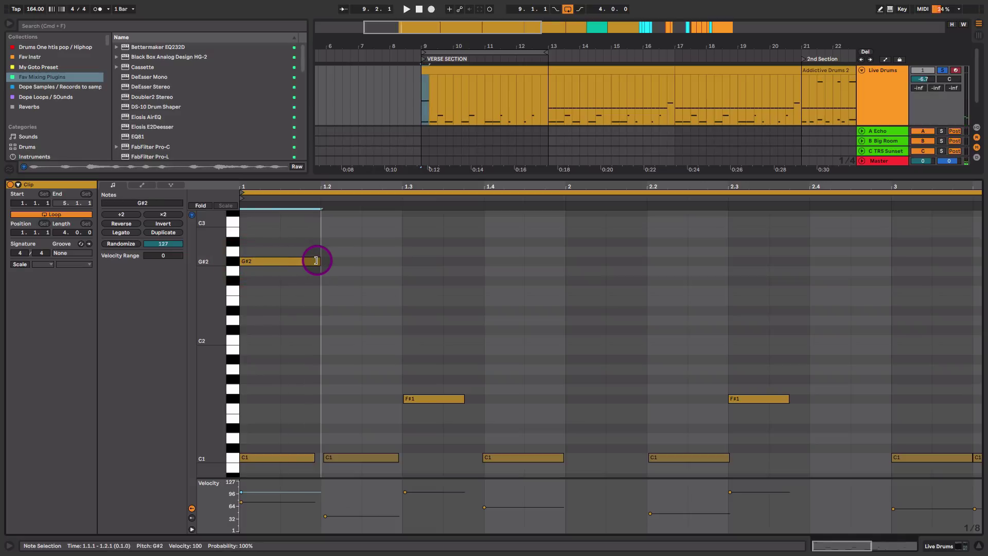
pyautogui.click(301, 264)
pyautogui.click(301, 263)
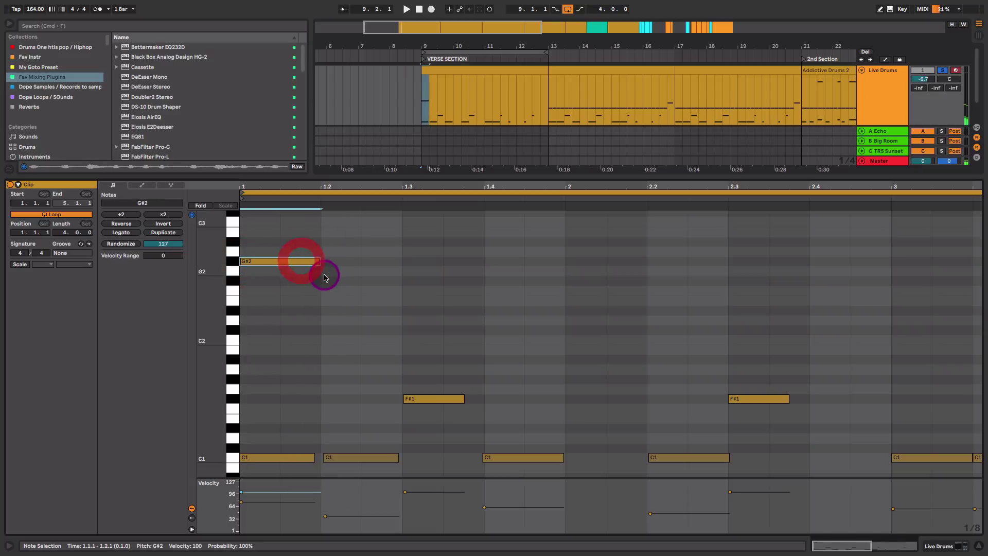
# Add a one-beat C#2 note at 1.2 and duplicate it on every following beat up to the start of bar 3.
pyautogui.doubleClick(330, 331)
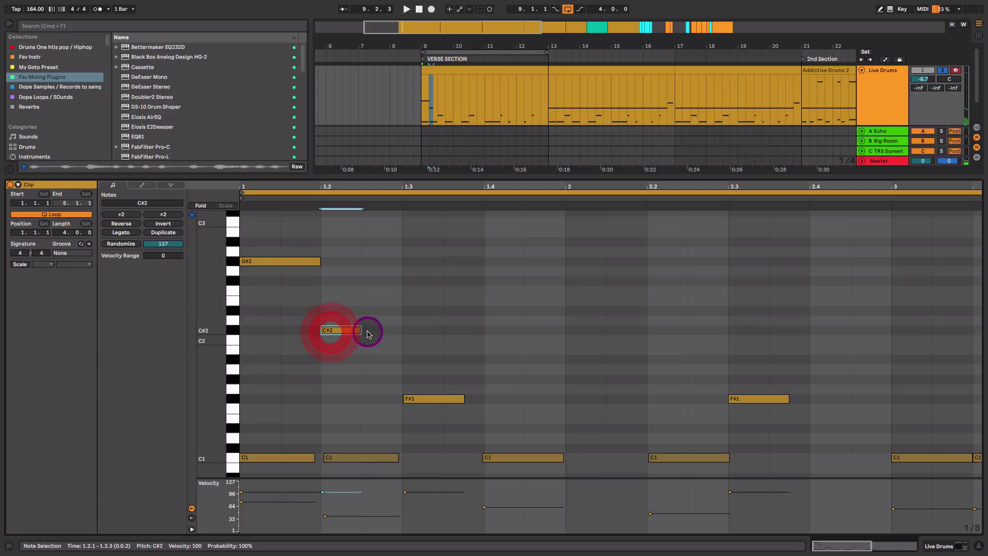
pyautogui.moveTo(361, 331); pyautogui.dragTo(399, 331)
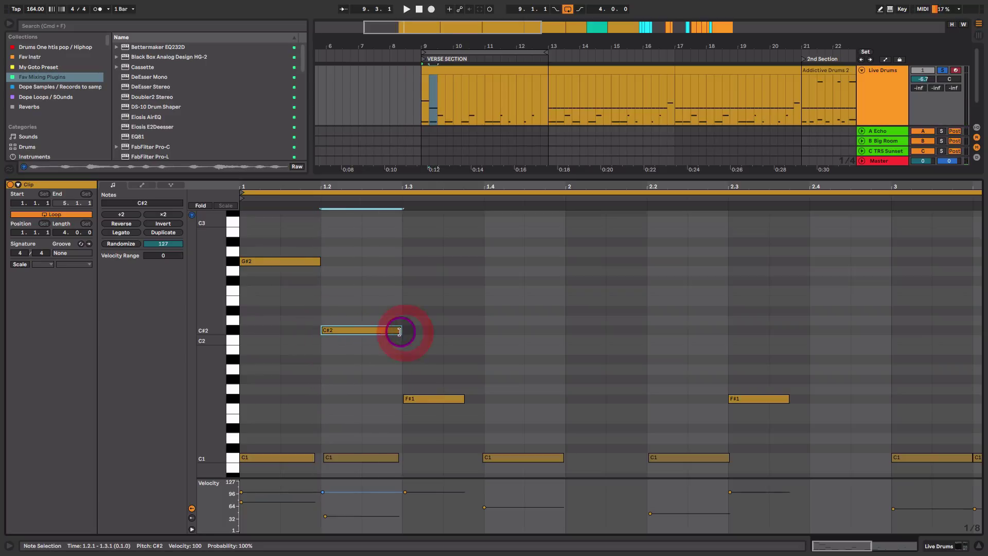
pyautogui.press('super+d')
pyautogui.press('super+d')
pyautogui.press('super+d')
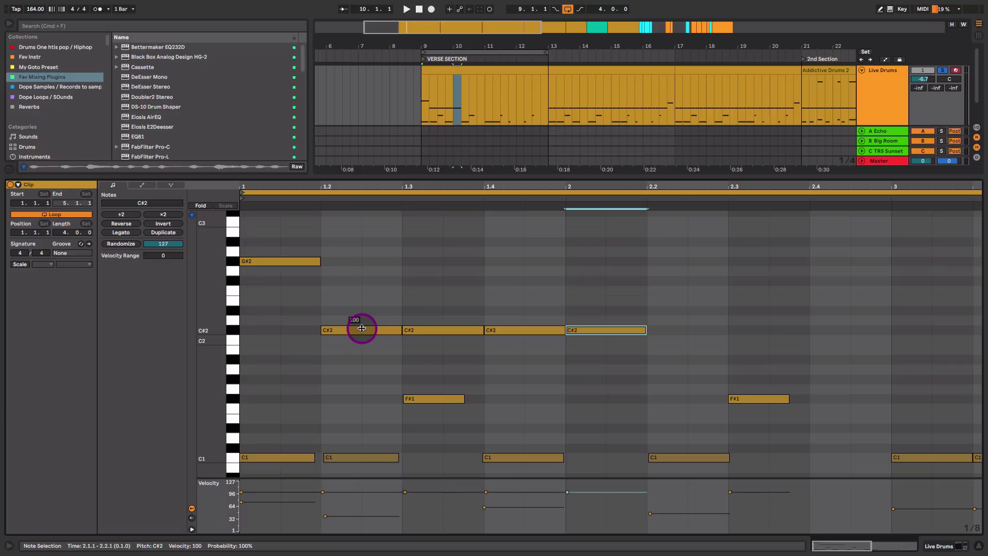
pyautogui.press('super+d')
pyautogui.press('super+d')
pyautogui.press('super+d')
pyautogui.press('super+d')
# Duplicate the C#2 note on every remaining beat from 3.2 to 4.4, and play back the drum pattern.
pyautogui.press('space')
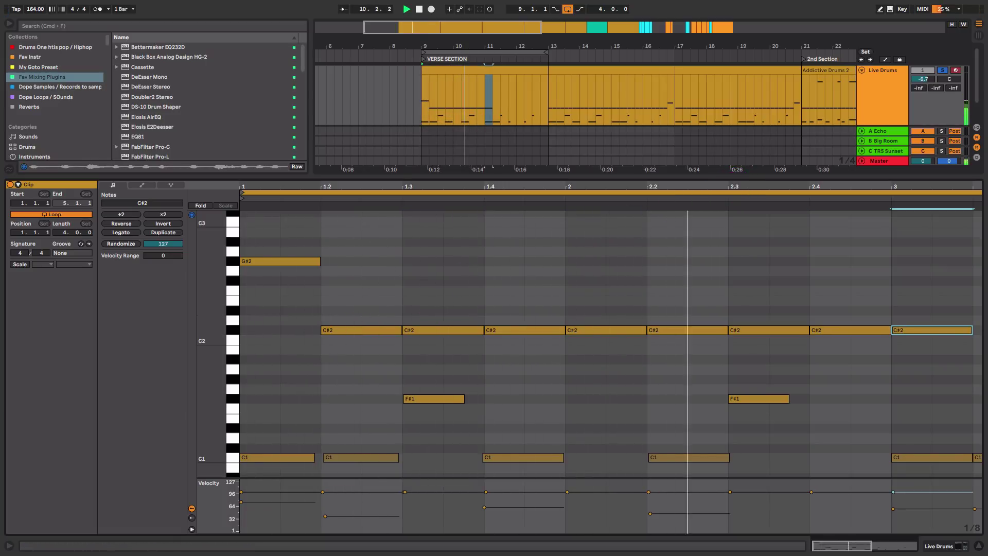
pyautogui.moveTo(739, 187); pyautogui.dragTo(739, 170)
pyautogui.press('space')
pyautogui.press('super+d')
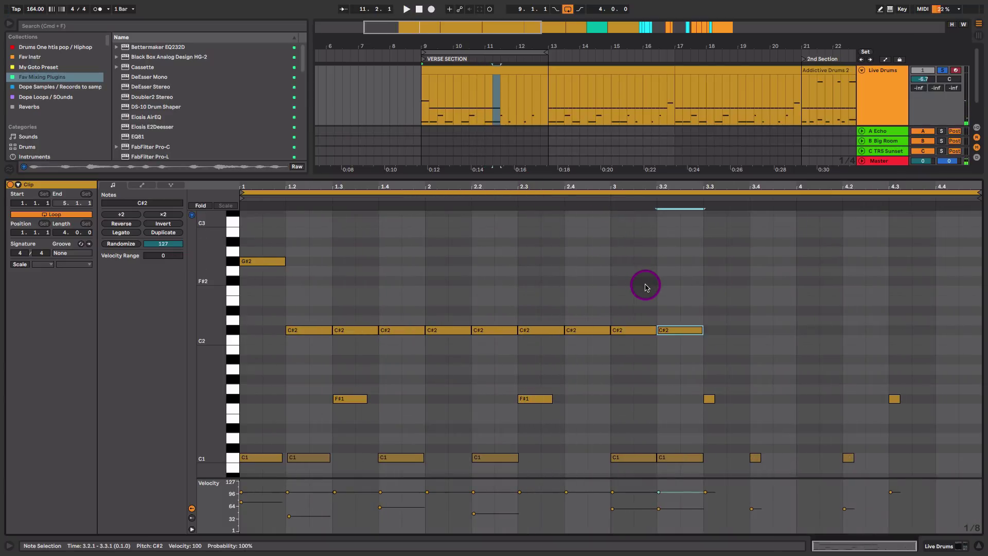
pyautogui.press('super+d')
pyautogui.press('super+d')
pyautogui.press('super+d')
pyautogui.press('super+d')
pyautogui.press('super+d')
pyautogui.press('super+d')
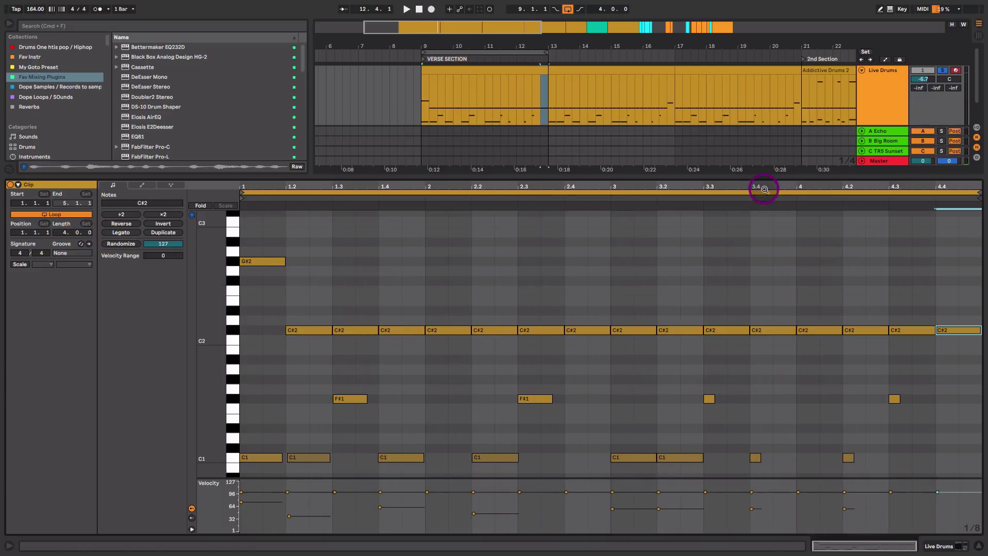
pyautogui.press('space')
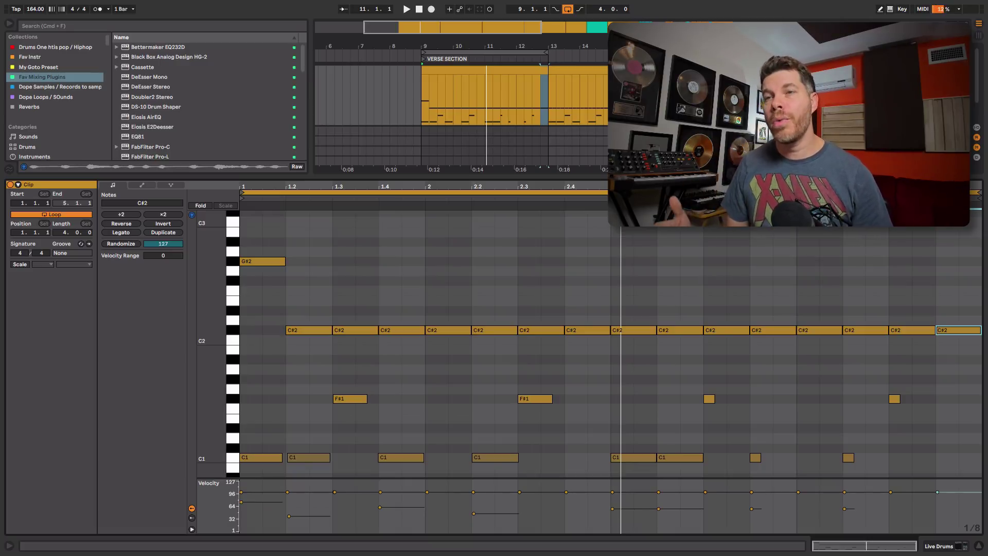
# Shorten the C#2 note at 1.2 to half a beat and add another half-beat C#2 note at 1.2.3.
pyautogui.click(313, 315)
pyautogui.doubleClick(314, 330)
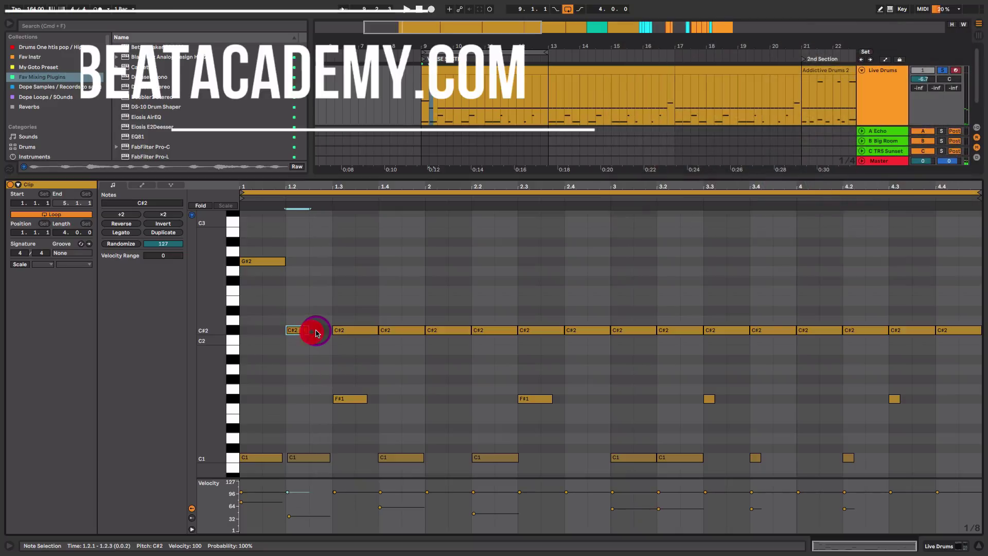
pyautogui.press('space')
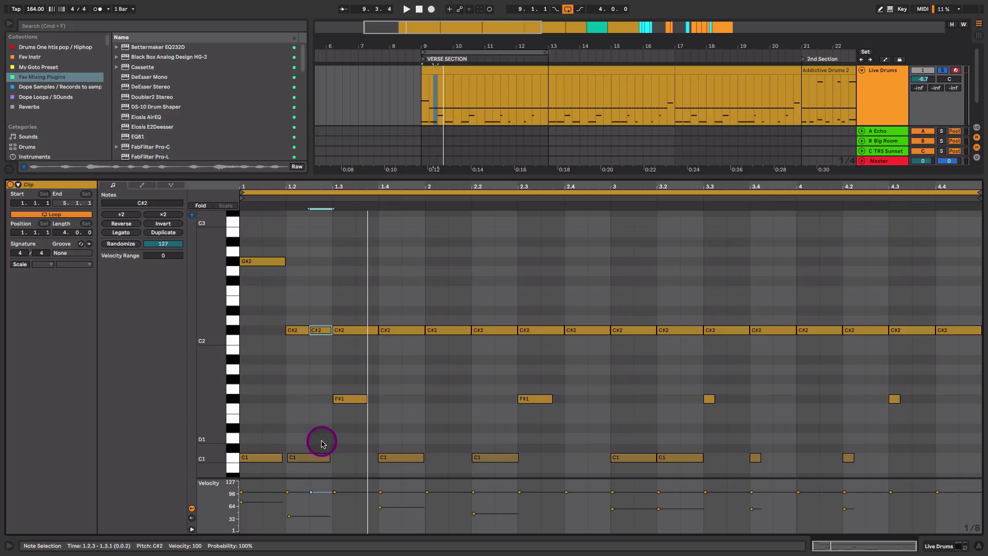
# Lower the velocity of the C#2 note at 1.2.3 to 37 and play back the change.
pyautogui.moveTo(312, 497); pyautogui.dragTo(313, 519)
pyautogui.press('space')
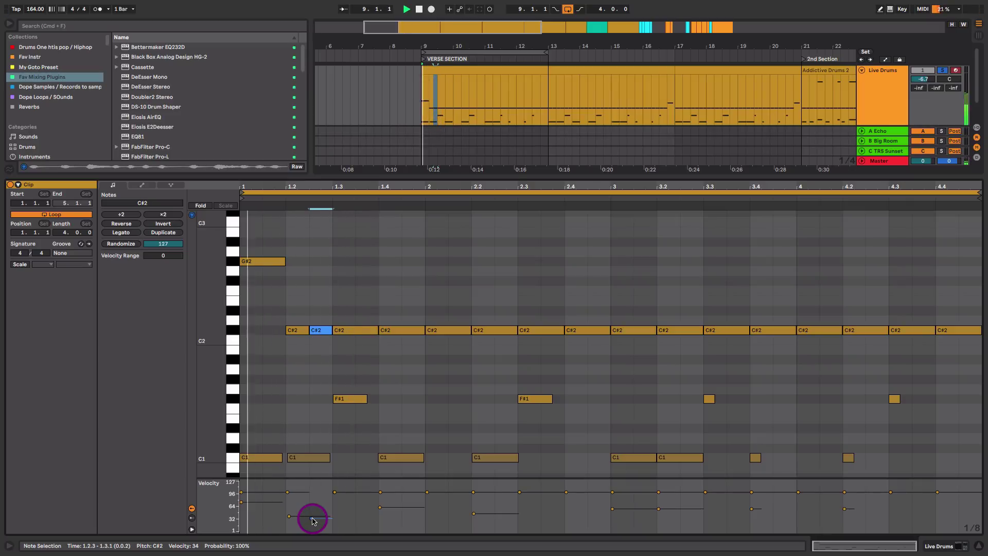
pyautogui.click(313, 520)
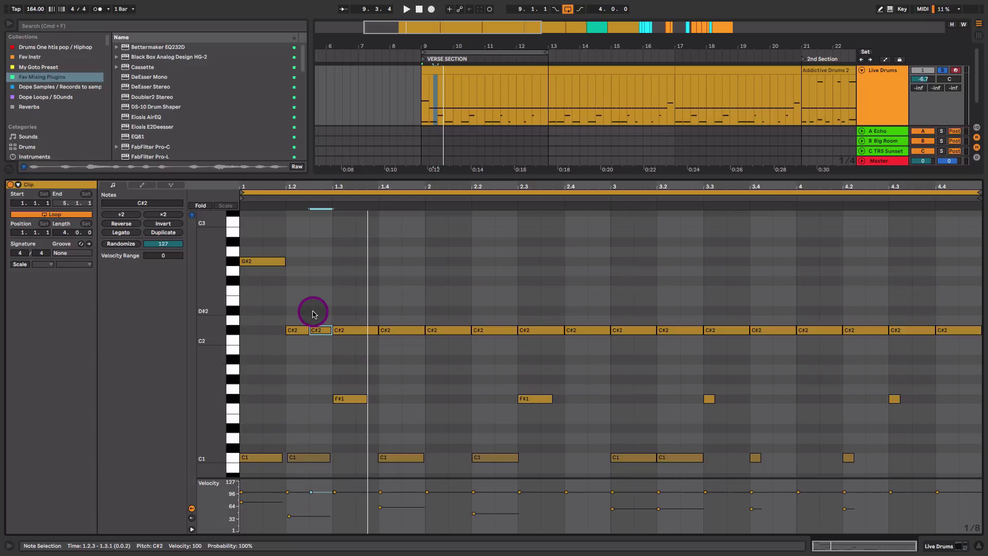
pyautogui.moveTo(310, 492); pyautogui.dragTo(312, 520)
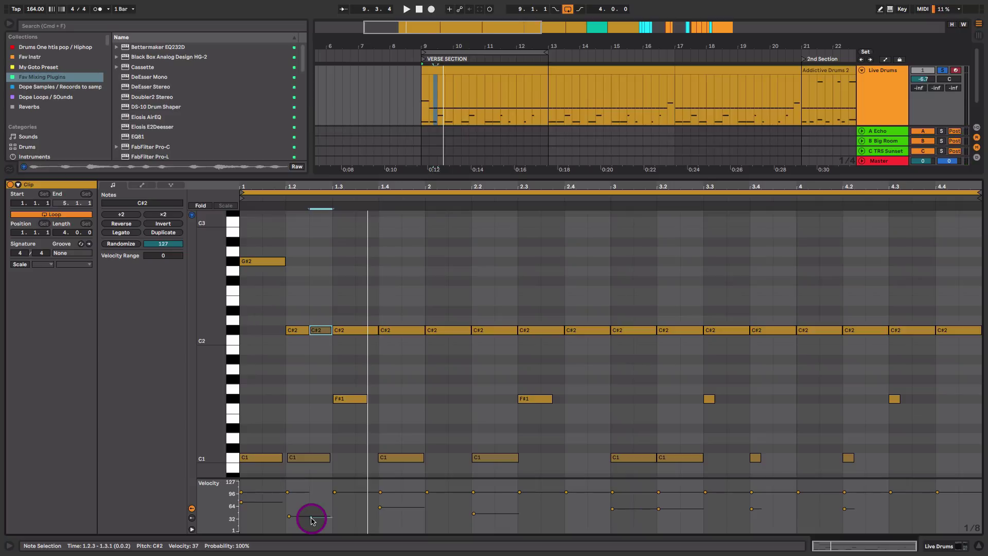
pyautogui.moveTo(313, 520); pyautogui.dragTo(311, 519)
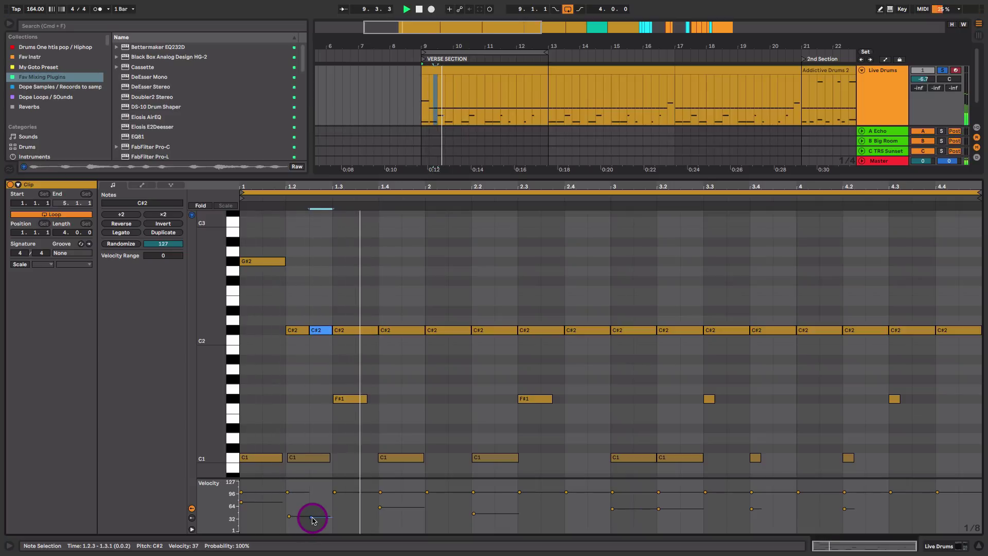
# Duplicate the loud-soft C#2 pair from 1.2 onto beat 1.3 and adjust the velocity of the new offbeat note.
pyautogui.moveTo(283, 348); pyautogui.dragTo(315, 325)
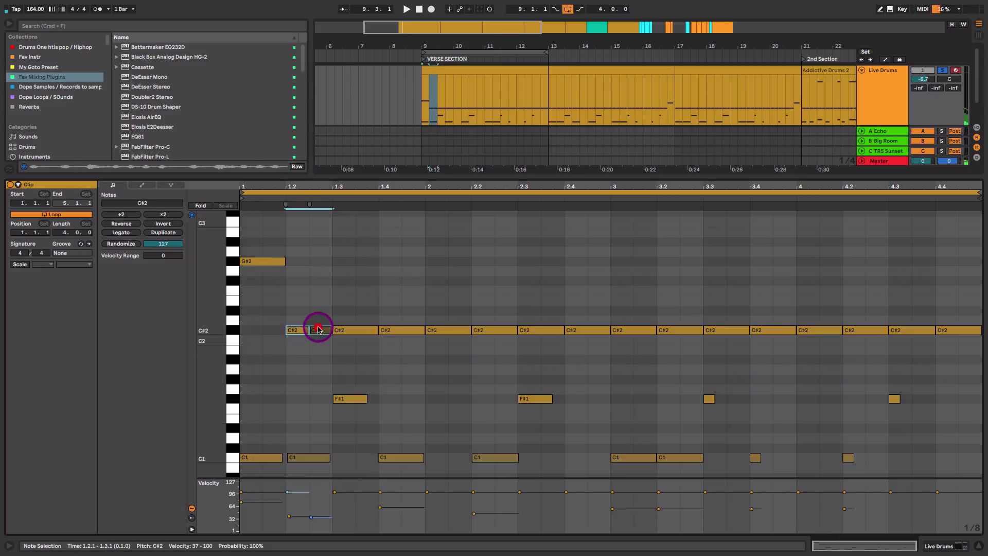
pyautogui.press('super+d')
pyautogui.click(393, 353)
pyautogui.click(364, 331)
pyautogui.moveTo(357, 517); pyautogui.dragTo(359, 513)
# Duplicate the four half-beat C#2 notes onto beats 1.4 and 2.1, and set the last offbeat note's velocity to 32.
pyautogui.moveTo(360, 357); pyautogui.dragTo(300, 330)
pyautogui.press('super+d')
pyautogui.click(451, 359)
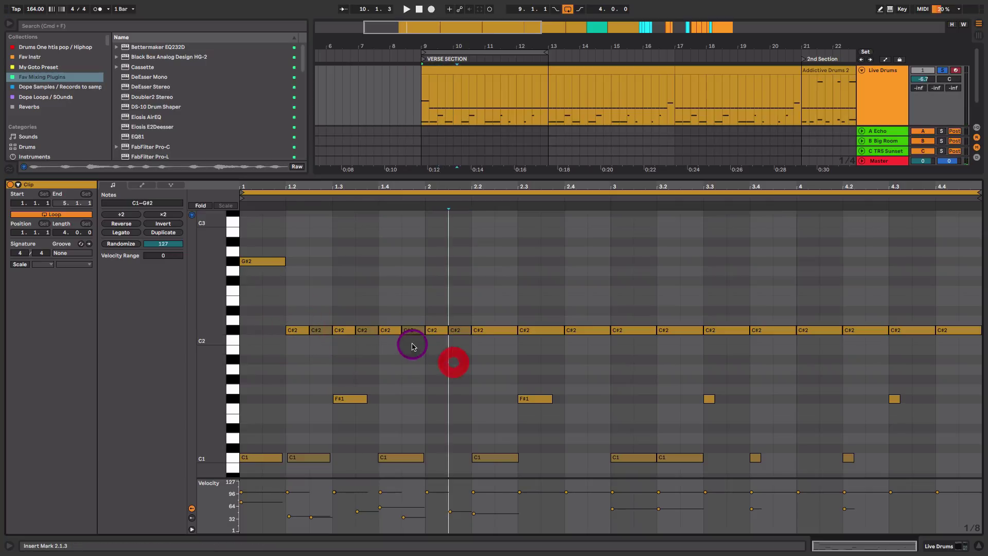
pyautogui.click(458, 330)
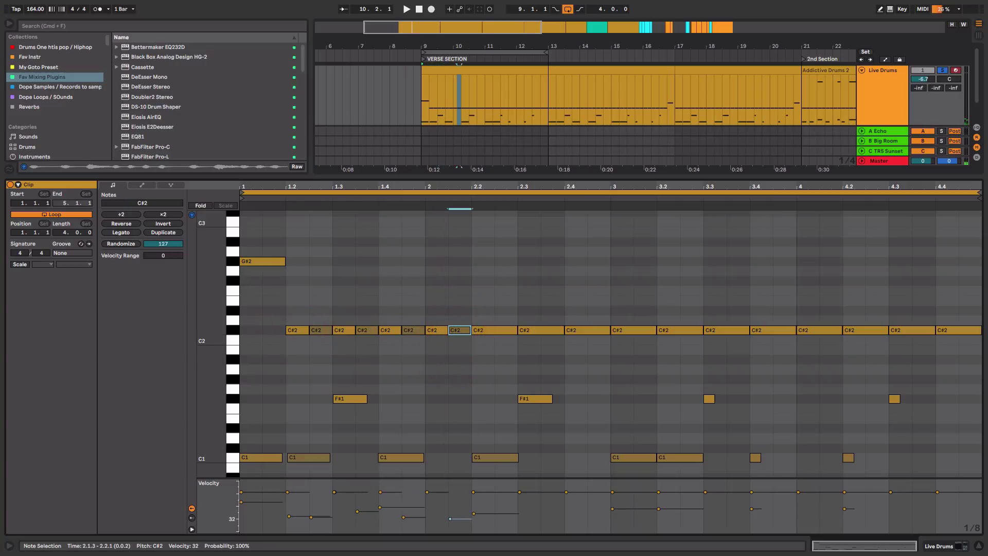
# Duplicate the eight C#2 notes from 1.2 to 2.2 twice, filling up to 4.2, and play back the pattern.
pyautogui.moveTo(457, 349); pyautogui.dragTo(301, 328)
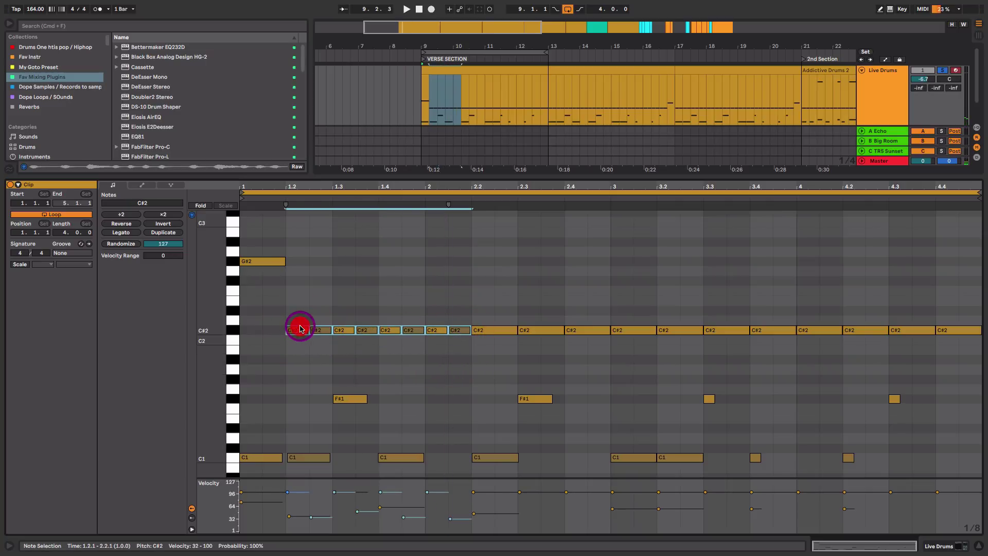
pyautogui.press('super+d')
pyautogui.press('super+d')
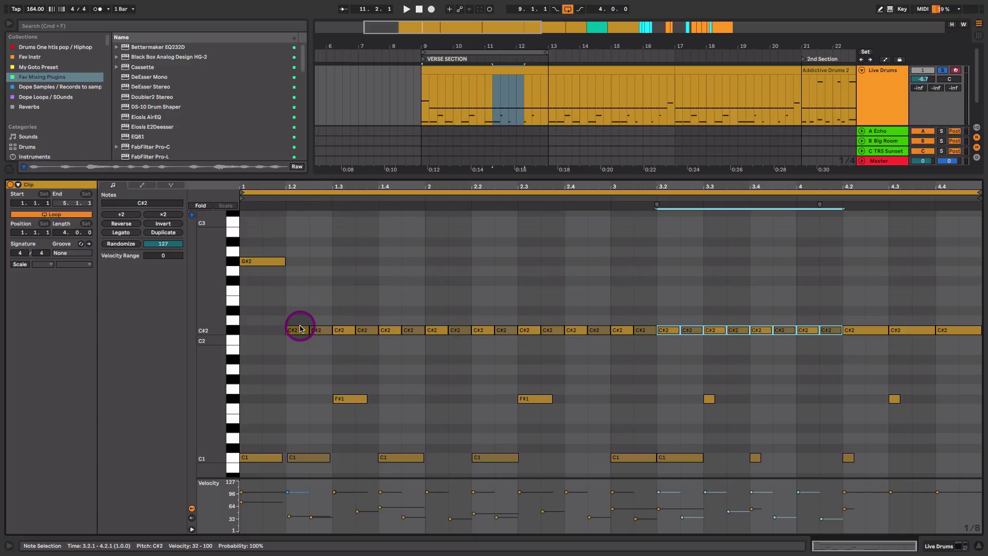
pyautogui.press('space')
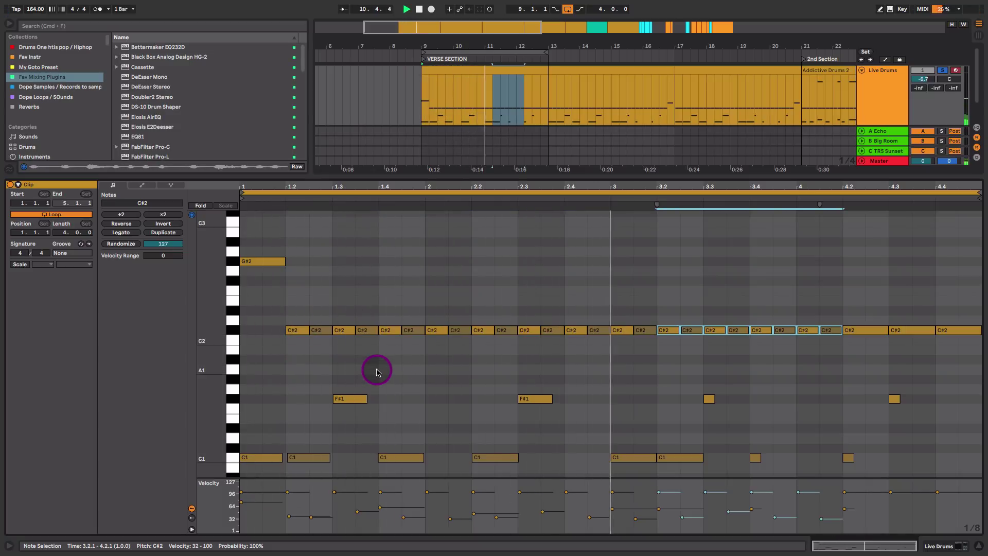
pyautogui.click(883, 361)
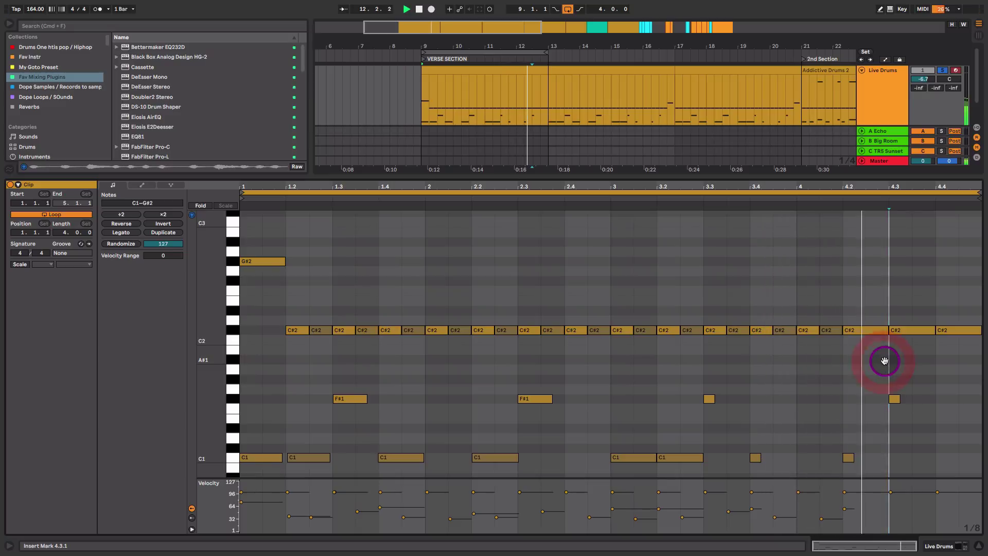
pyautogui.press('space')
# Duplicate the four C#2 notes from 3.3 to 4.1 twice to fill the rest of the clip with half-beat notes.
pyautogui.click(751, 349)
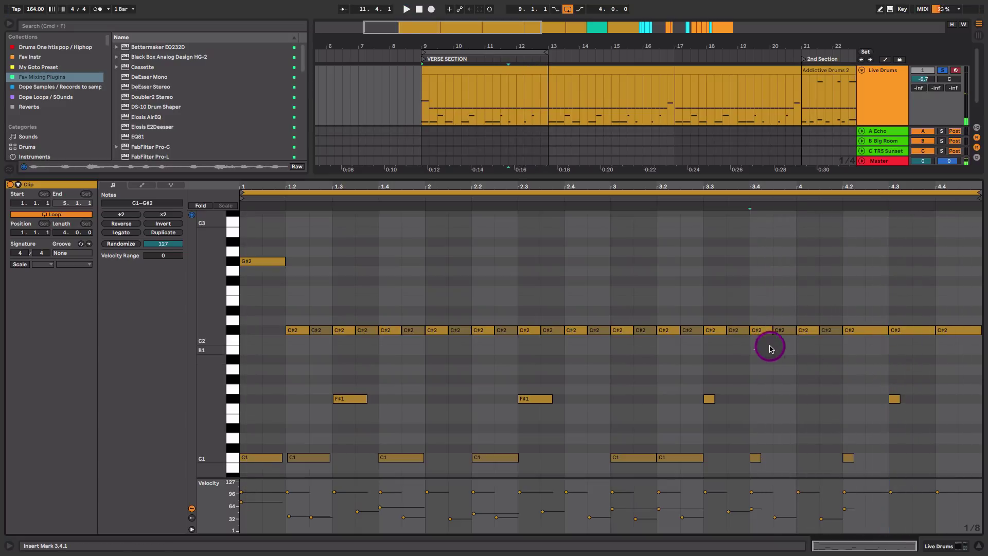
pyautogui.click(765, 350)
pyautogui.moveTo(712, 348); pyautogui.dragTo(789, 320)
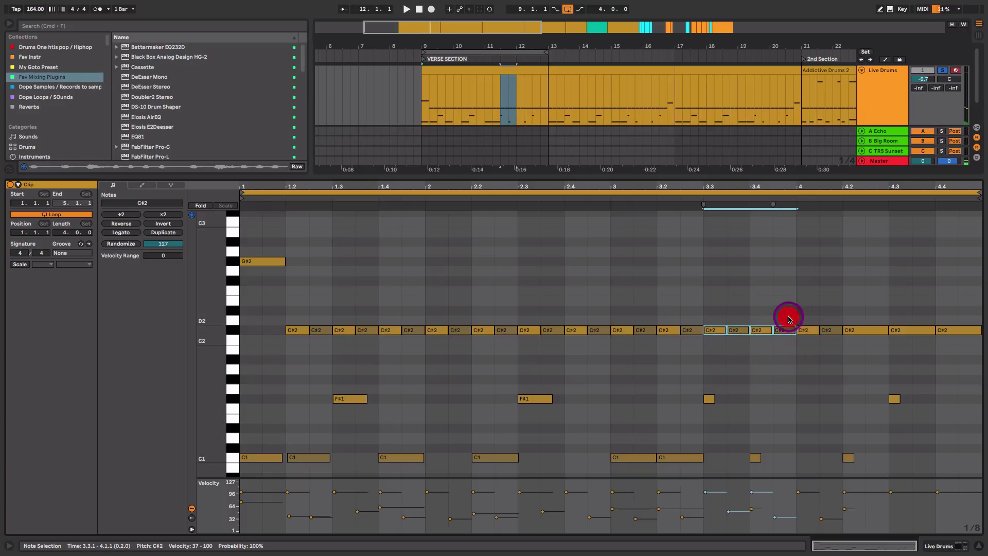
pyautogui.press('super+d')
pyautogui.press('super+d')
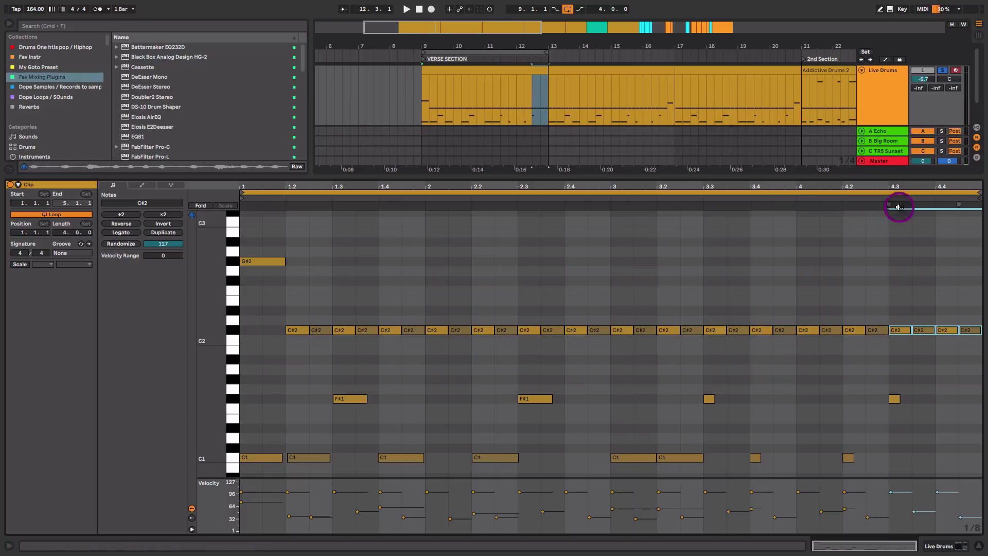
# Add a half-beat F#2 note at 4.4 and delete the two C#2 notes on that beat.
pyautogui.click(941, 268)
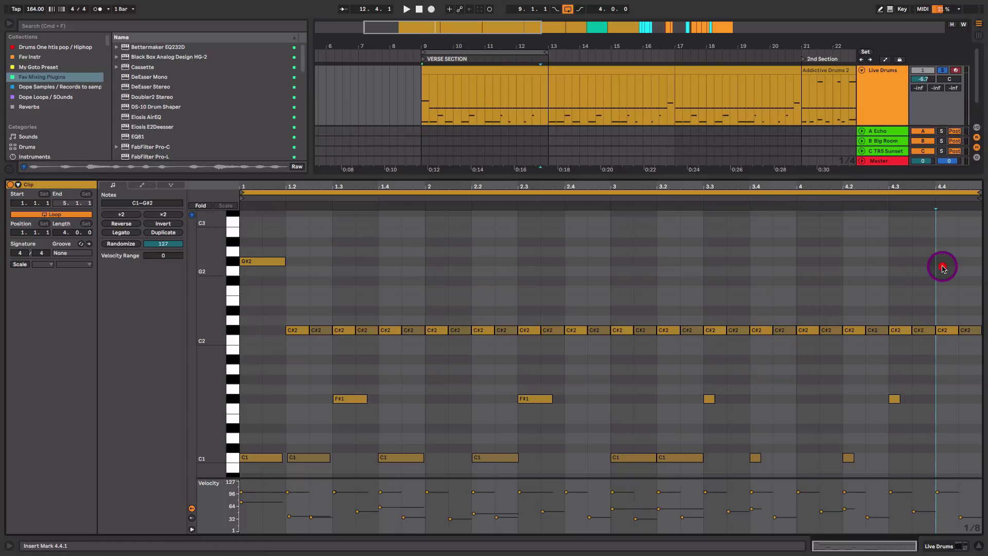
pyautogui.doubleClick(958, 296)
pyautogui.moveTo(958, 296); pyautogui.dragTo(984, 352)
pyautogui.press('Delete')
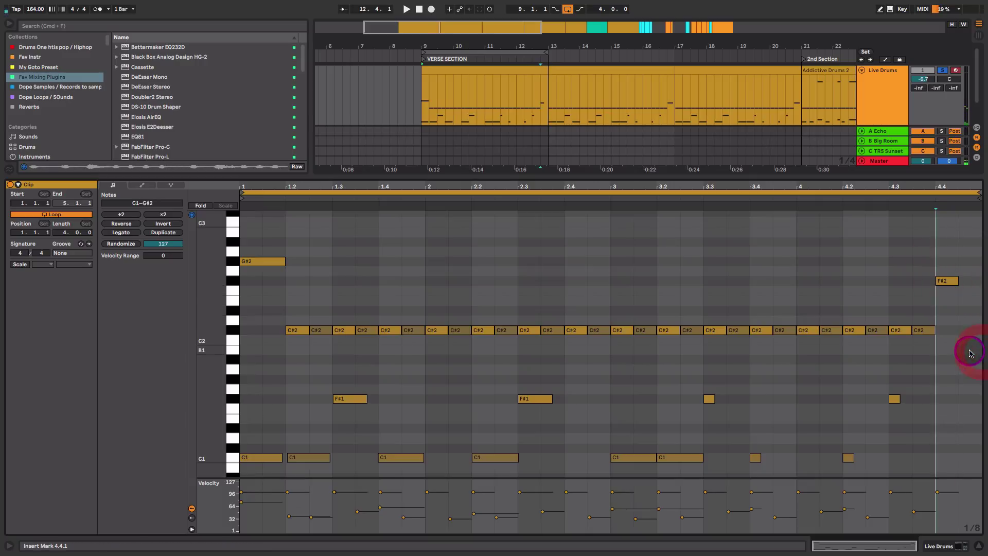
pyautogui.click(952, 280)
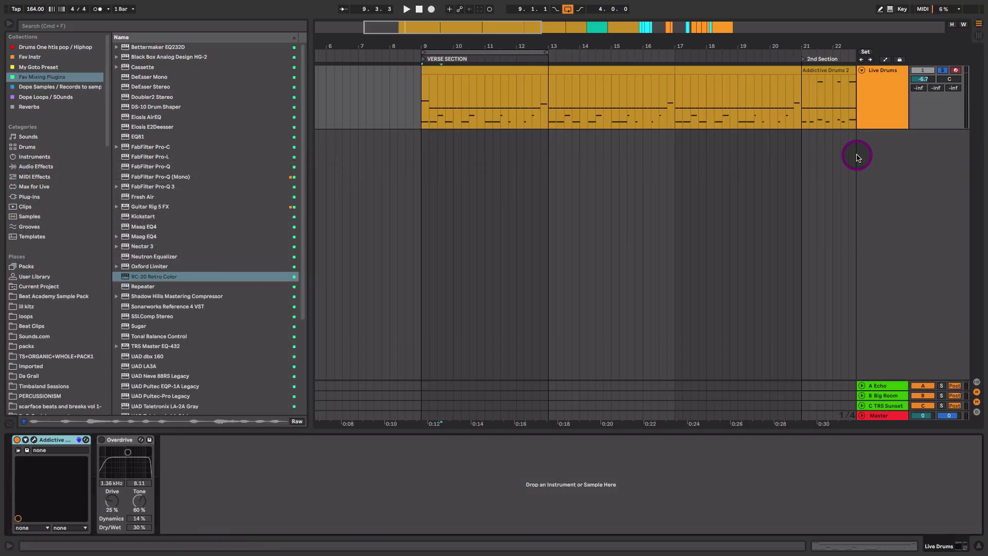
# Toggle the Overdrive effect on the Live Drums track to compare the sound, and leave it on.
pyautogui.click(109, 442)
pyautogui.click(108, 442)
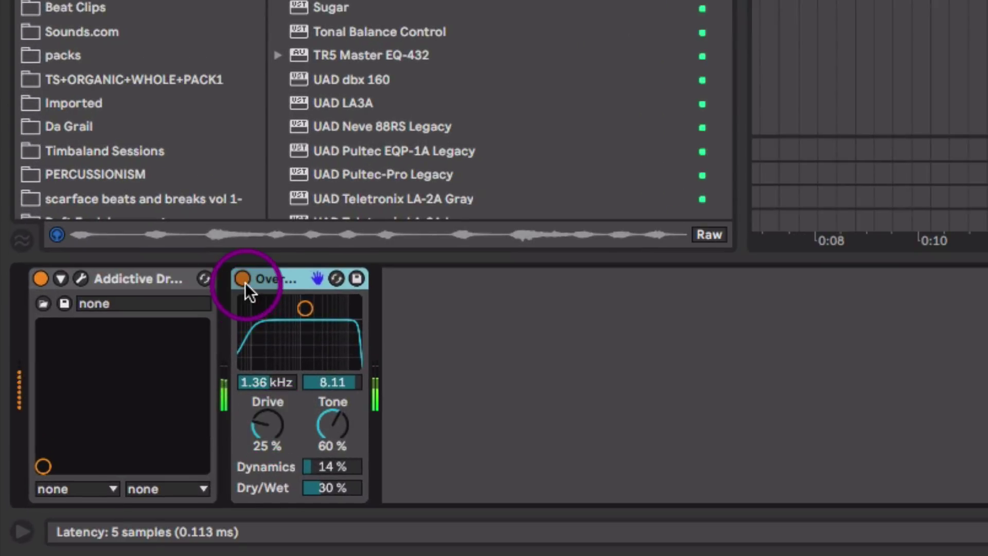
pyautogui.click(244, 280)
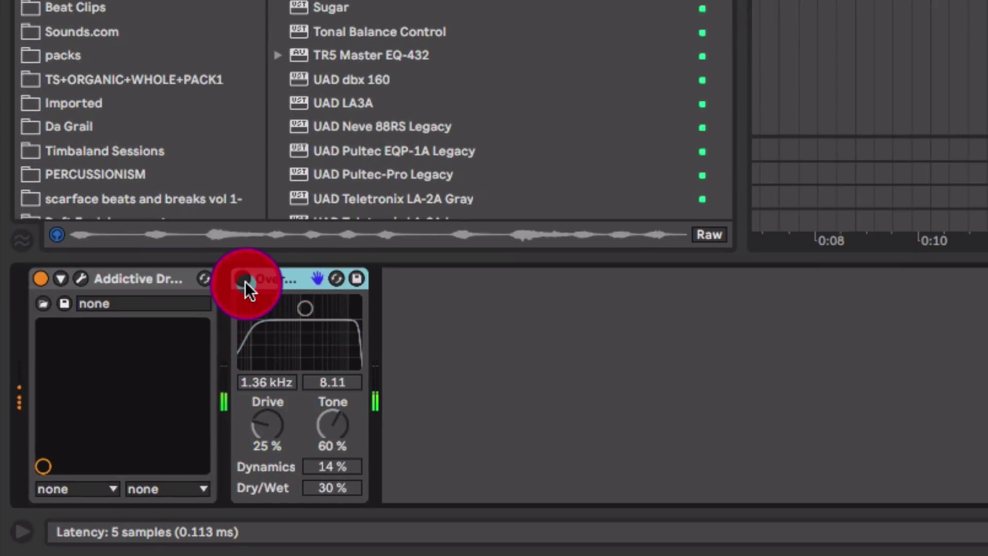
pyautogui.click(245, 281)
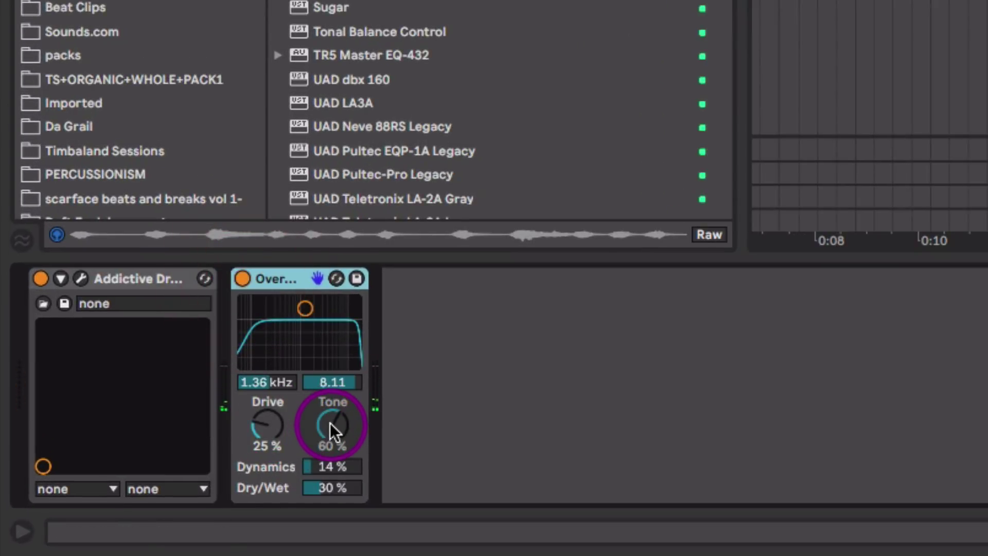
# Try out the Overdrive's tone, set its dry/wet mix to 34 %, and compare the drums with the effect bypassed.
pyautogui.moveTo(330, 423)
pyautogui.mouseDown()
pyautogui.moveTo(330, 397)
pyautogui.moveTo(330, 406)
pyautogui.mouseUp()
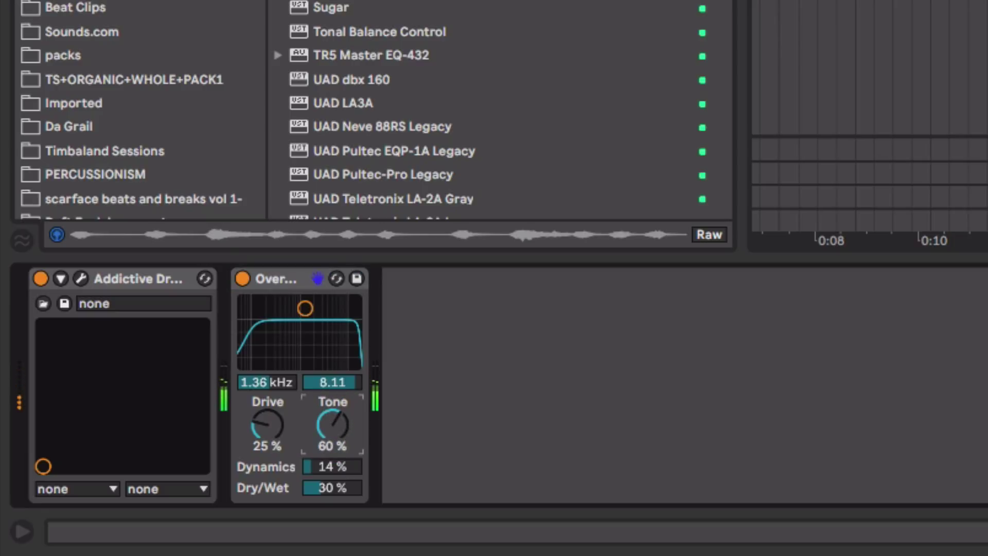
pyautogui.click(335, 487)
pyautogui.moveTo(338, 484); pyautogui.dragTo(346, 506)
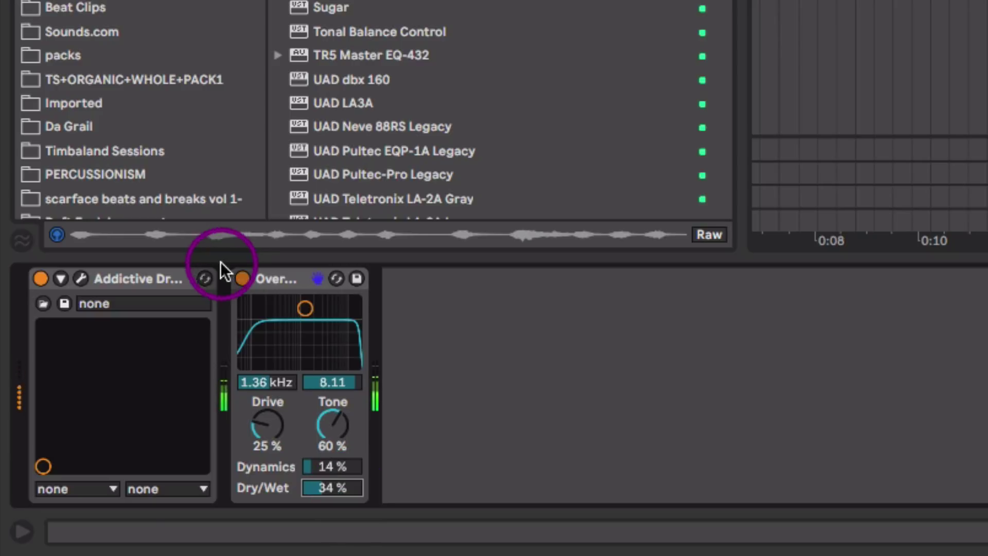
pyautogui.click(243, 278)
pyautogui.click(243, 279)
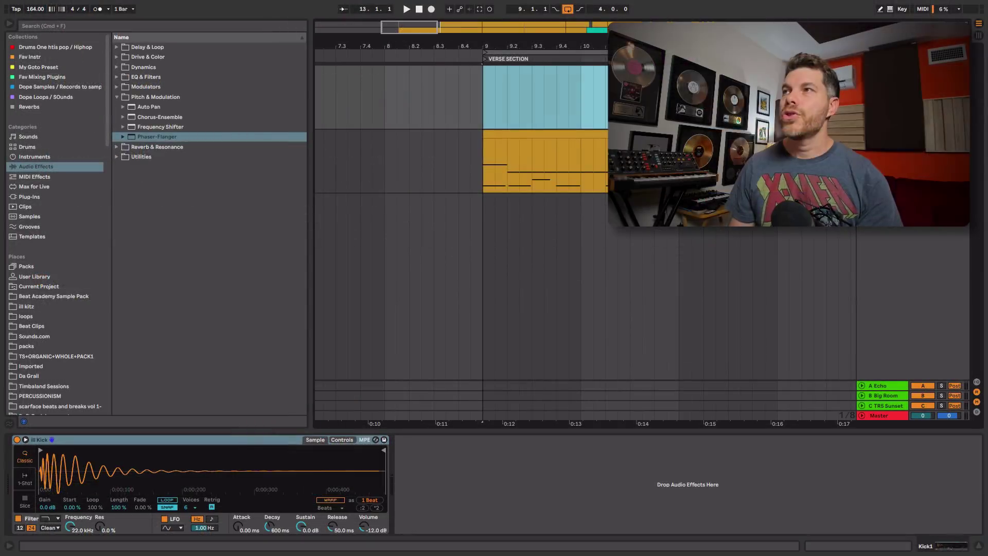
# Copy the four-bar Live Drums clip at bar 9 onto the Kick1 track.
pyautogui.click(213, 440)
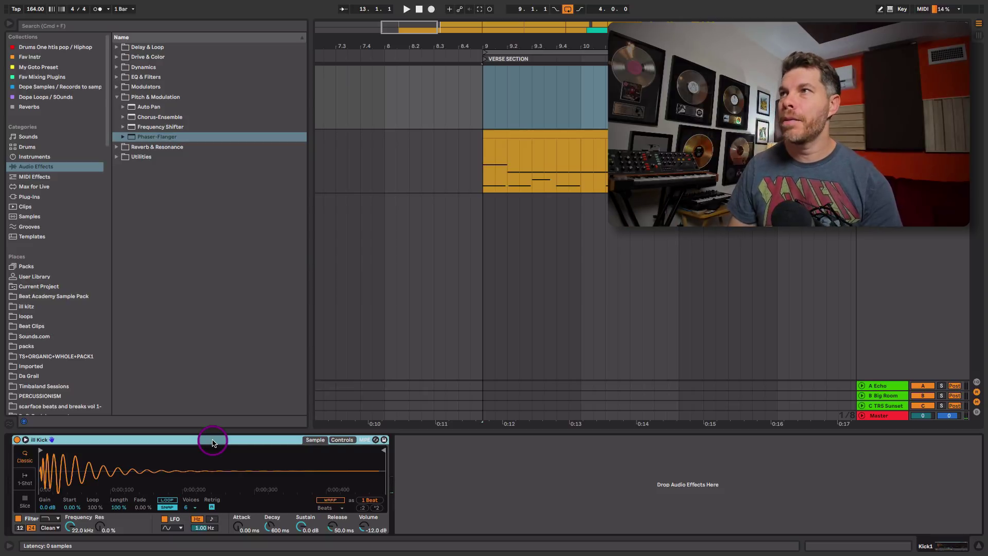
pyautogui.click(427, 249)
pyautogui.click(573, 134)
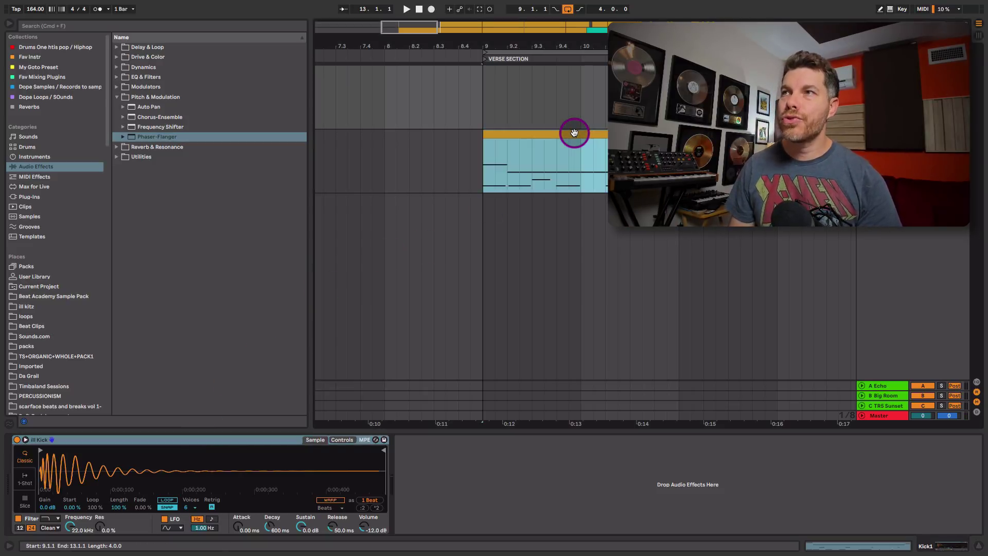
pyautogui.moveTo(575, 133); pyautogui.dragTo(572, 106)
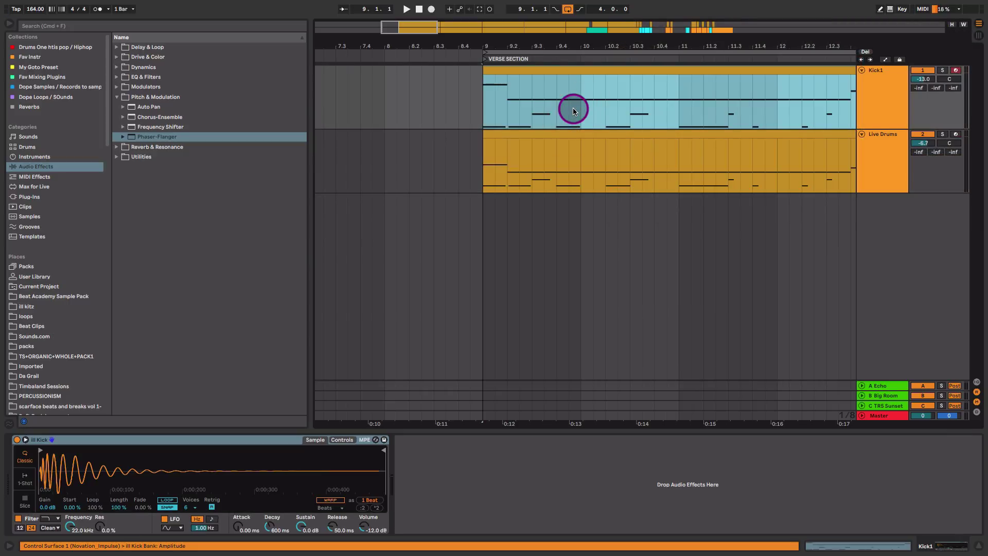
# Open the copied clip on the Kick1 track and delete every note except the C1 kick notes.
pyautogui.doubleClick(570, 70)
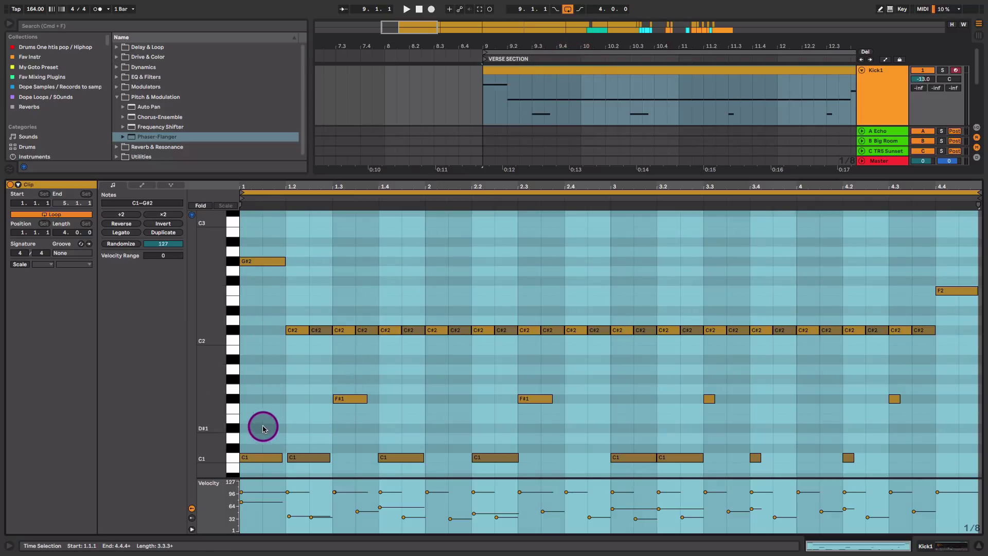
pyautogui.click(233, 455)
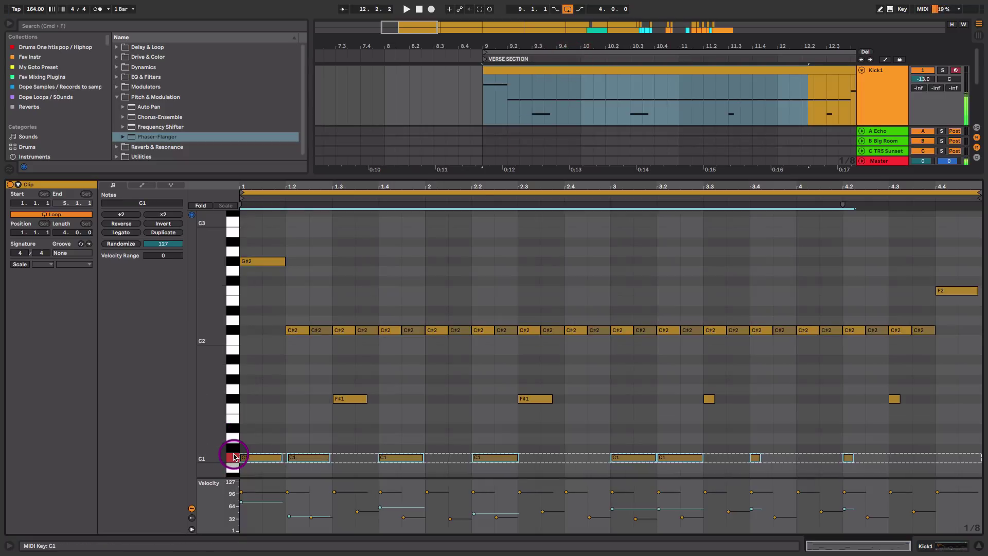
pyautogui.moveTo(257, 412); pyautogui.dragTo(980, 221)
pyautogui.press('Delete')
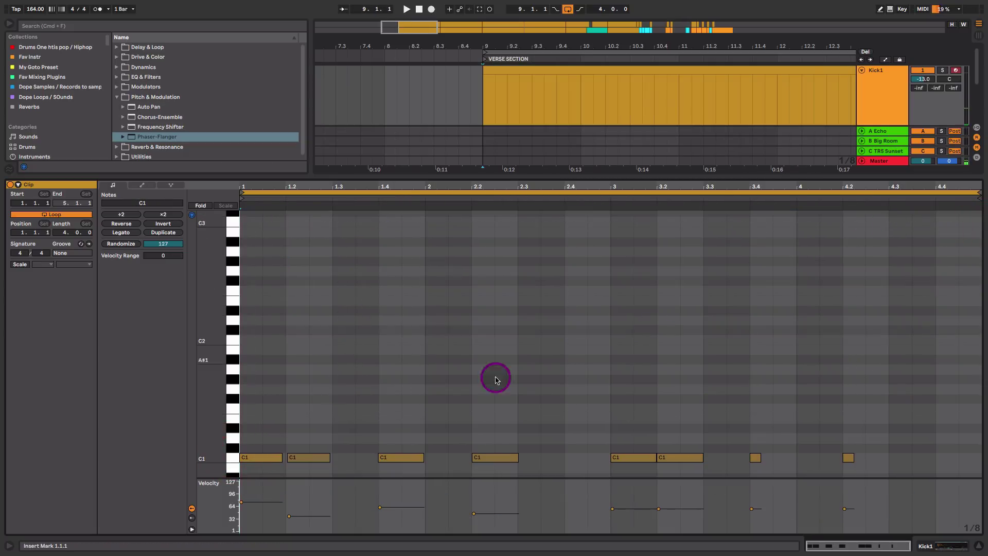
# Transpose all the C1 kick notes up two octaves to C3, play them back, and return to the Kick1 track's devices.
pyautogui.click(229, 458)
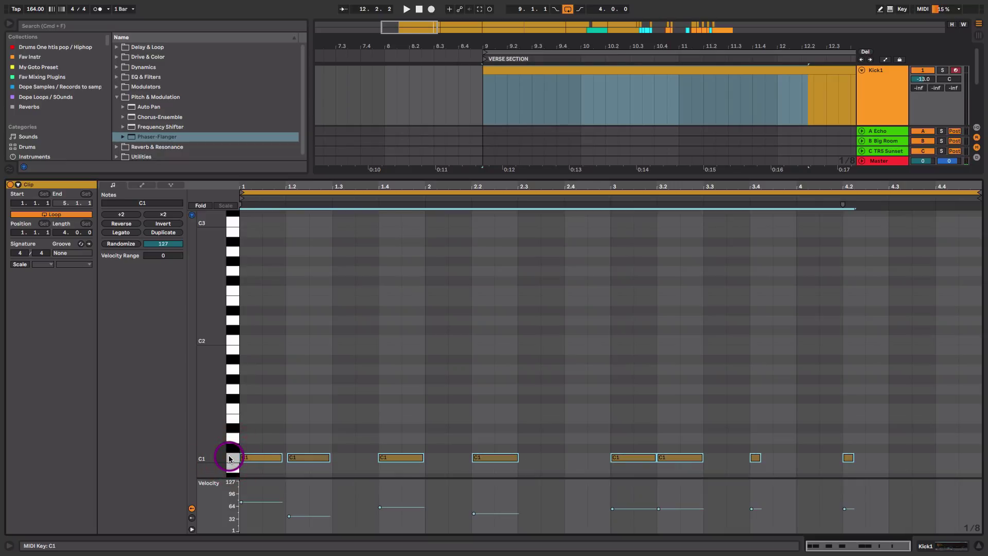
pyautogui.hotkey('shift', 'Up')
pyautogui.hotkey('shift', 'Up')
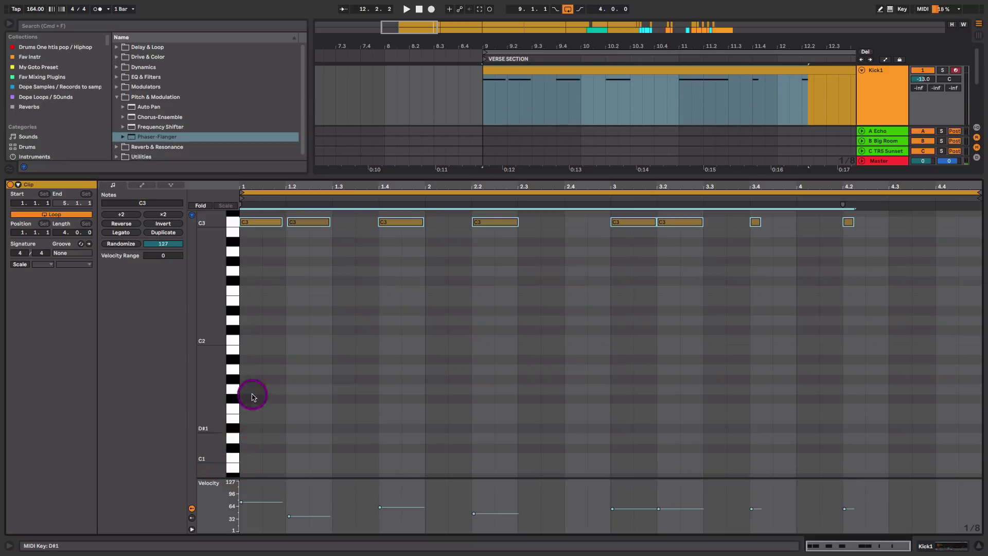
pyautogui.press('space')
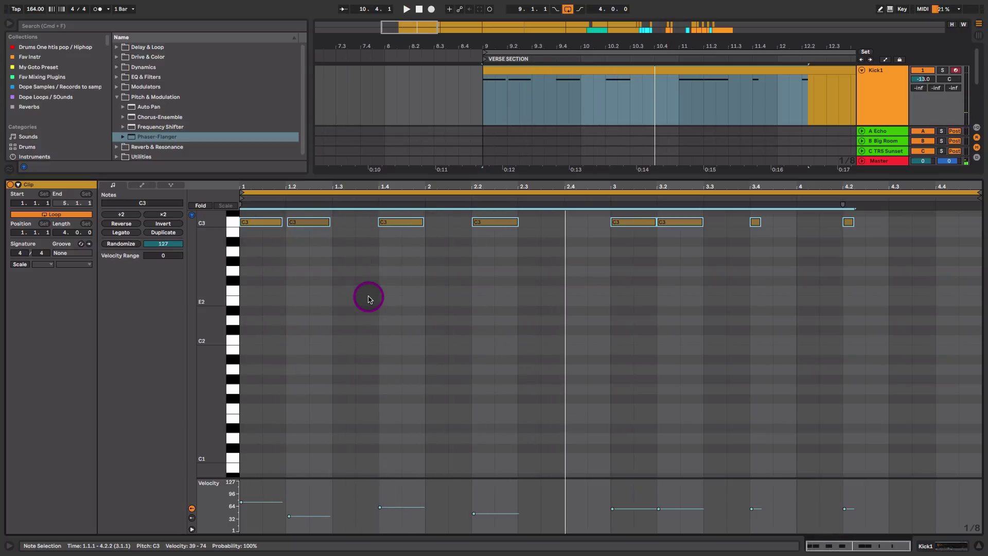
pyautogui.hotkey('shift', 'Tab')
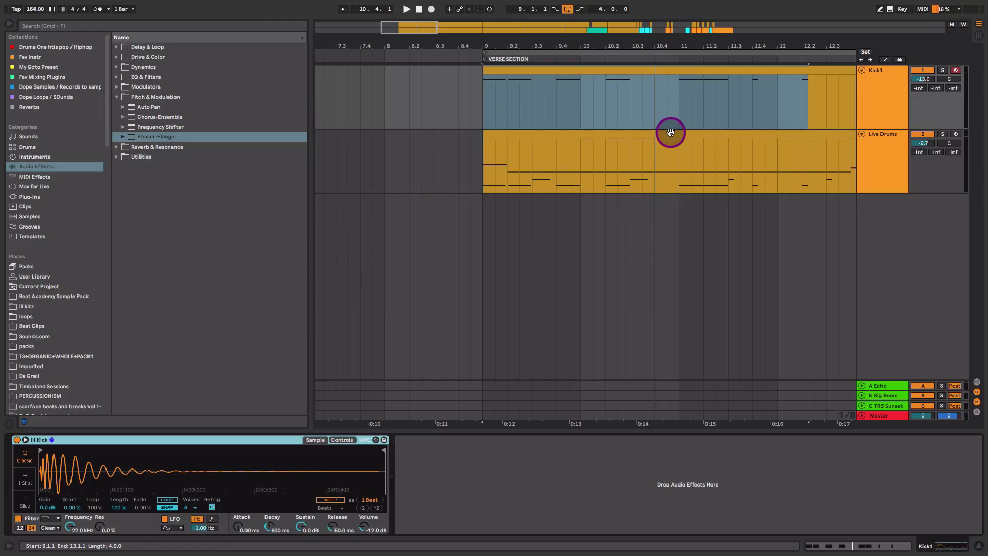
# Play the drums in the mixer view, raise the Kick1 track's volume to -3.4 dB, and compare them with the kick muted.
pyautogui.click(867, 96)
pyautogui.press('Tab')
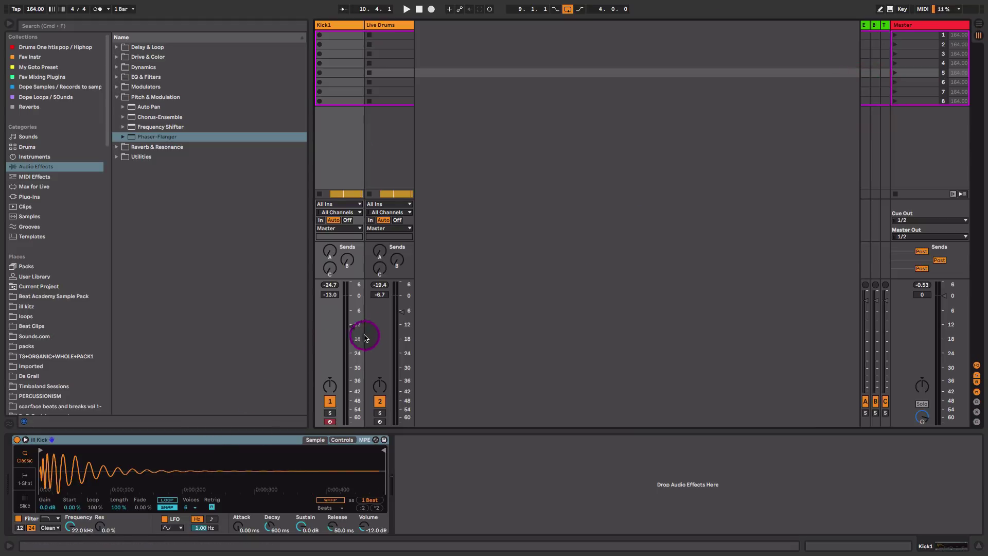
pyautogui.press('space')
pyautogui.moveTo(352, 330); pyautogui.dragTo(351, 305)
pyautogui.click(330, 400)
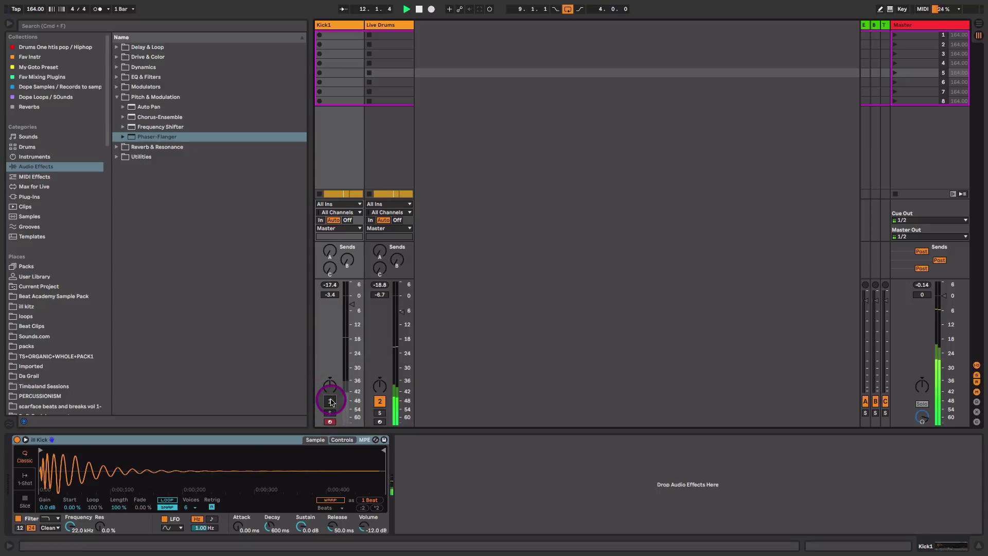
pyautogui.click(331, 401)
pyautogui.moveTo(352, 304); pyautogui.dragTo(352, 306)
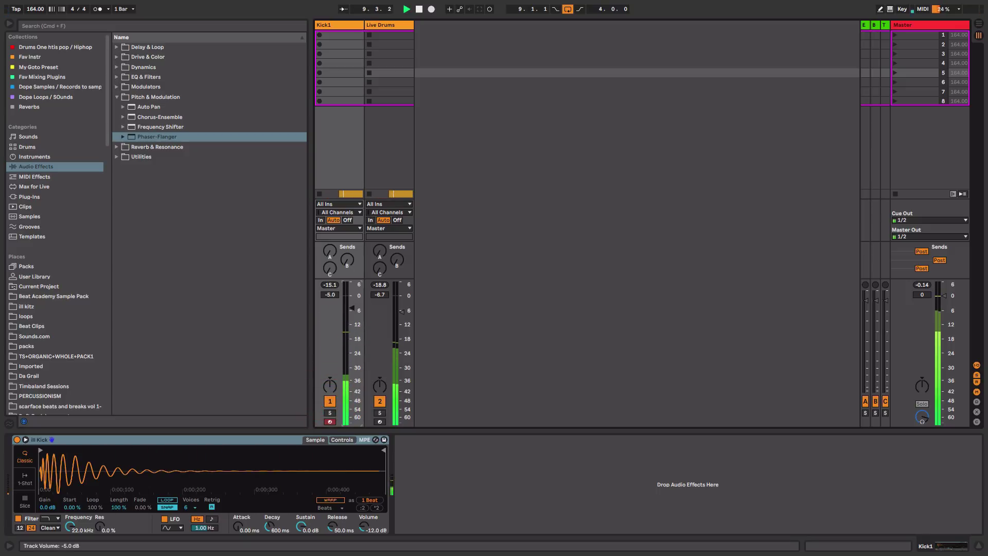
pyautogui.click(352, 307)
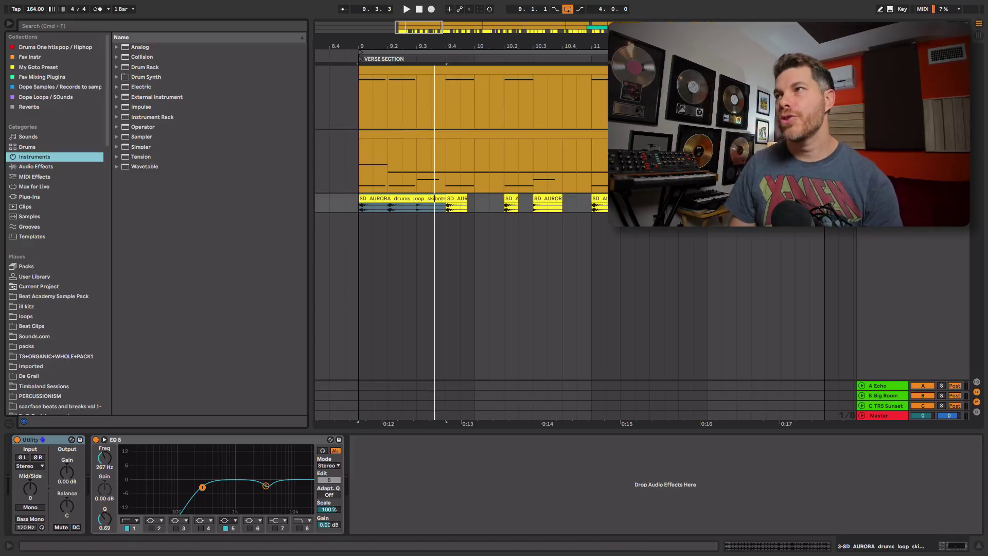
# Enlarge the SD_AURORA loop track's waveforms, select its first clip at bar 9, and solo the track.
pyautogui.click(777, 225)
pyautogui.moveTo(893, 211); pyautogui.dragTo(893, 283)
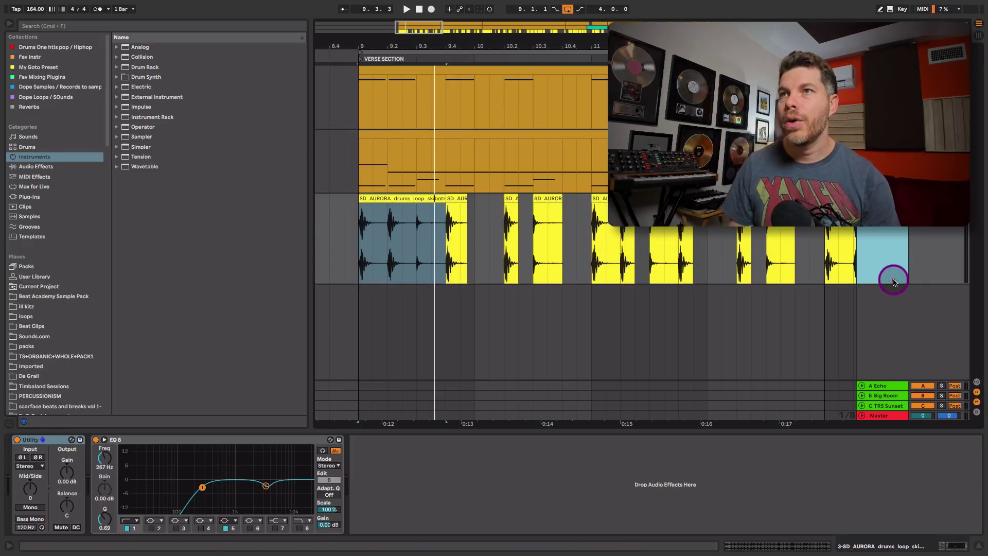
pyautogui.click(400, 199)
pyautogui.click(943, 198)
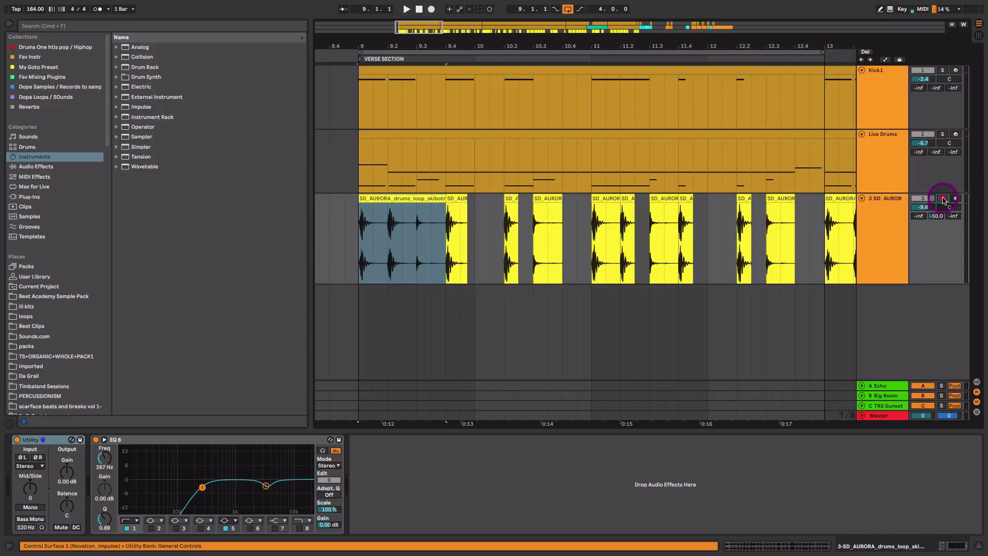
# Copy the first SD_AURORA loop clip onto a new track below, extend it to bar 13, solo it, and play it.
pyautogui.moveTo(408, 200); pyautogui.dragTo(411, 286)
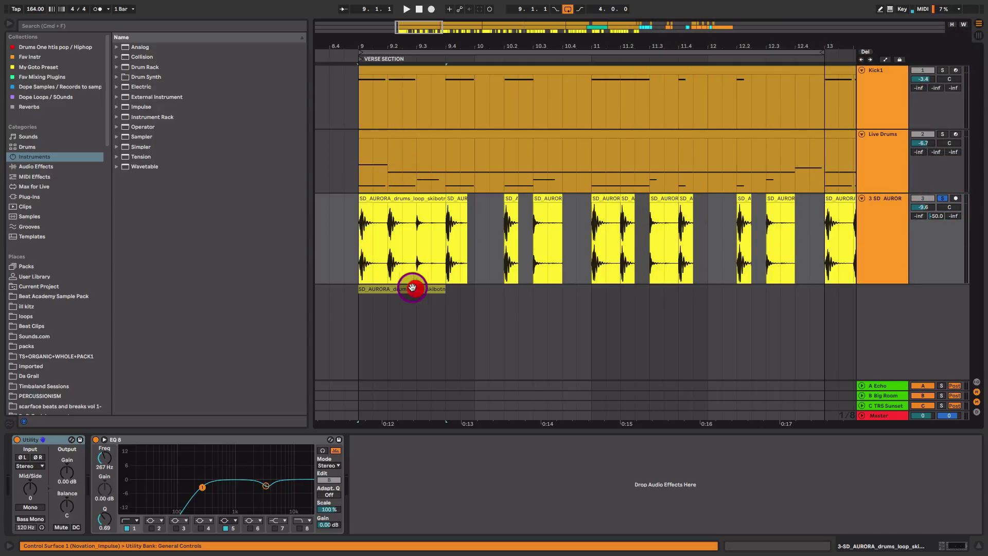
pyautogui.click(945, 289)
pyautogui.click(945, 289)
pyautogui.click(479, 302)
pyautogui.moveTo(441, 288); pyautogui.dragTo(811, 335)
pyautogui.press('space')
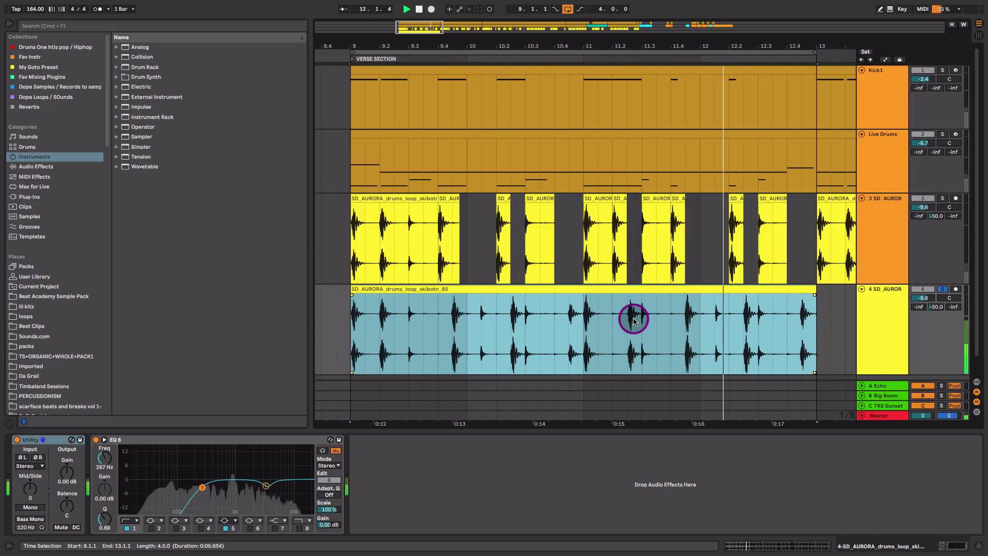
pyautogui.press('space')
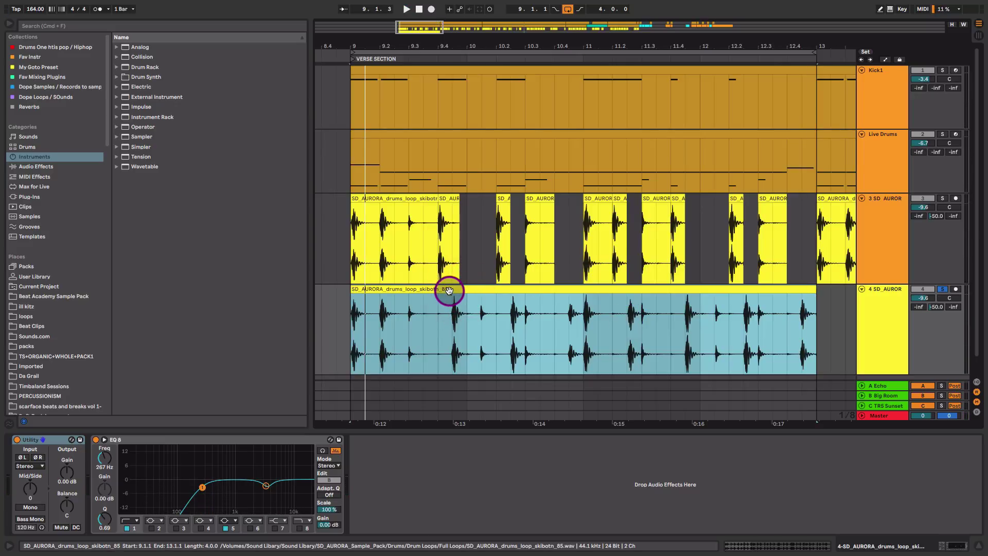
# Audition the hits of the full-length loop on track 4 from beat 9.3, focusing on the range 9.3.1 to 9.4.3.
pyautogui.moveTo(409, 312); pyautogui.dragTo(431, 316)
pyautogui.press('space')
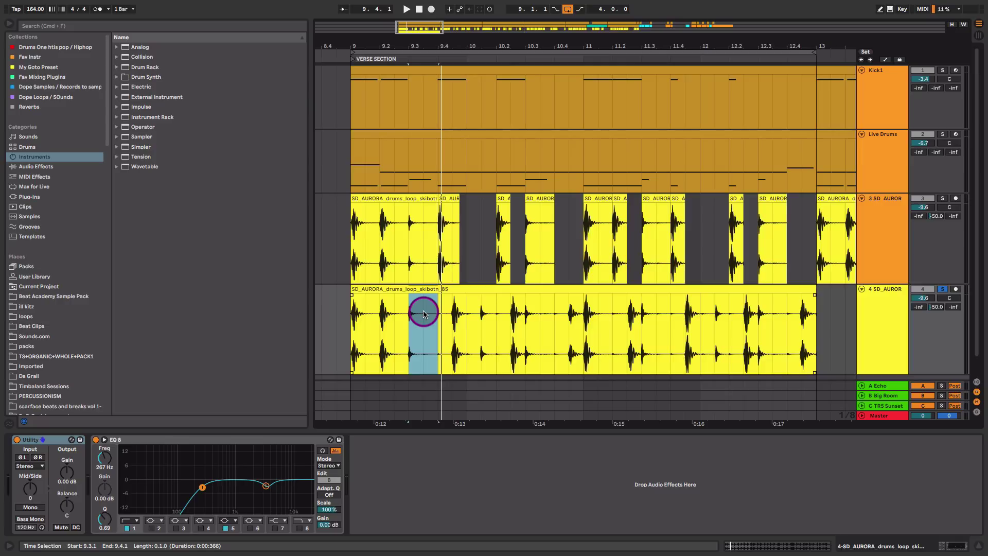
pyautogui.moveTo(348, 313); pyautogui.dragTo(452, 315)
pyautogui.click(354, 314)
pyautogui.press('+')
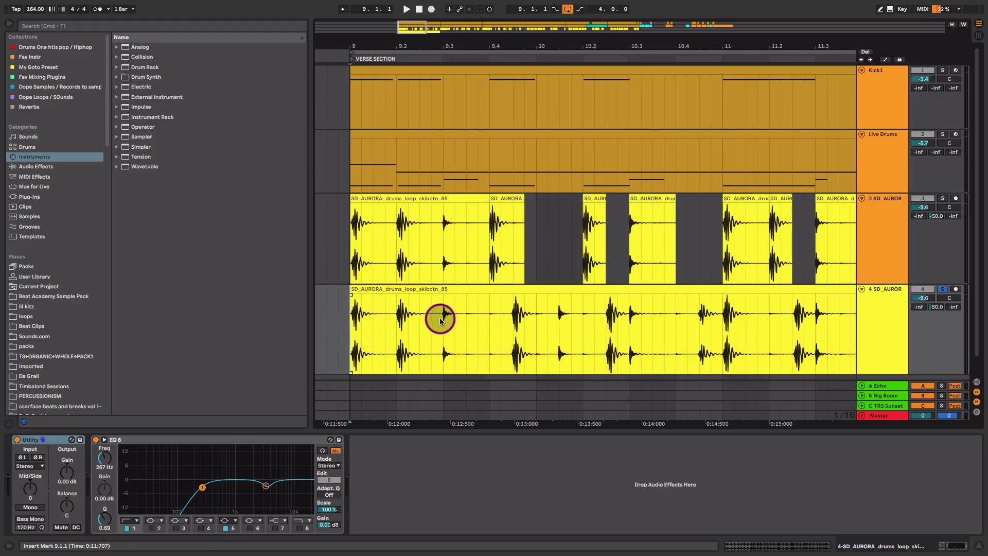
pyautogui.moveTo(447, 315); pyautogui.dragTo(508, 333)
pyautogui.press('space')
pyautogui.press('space')
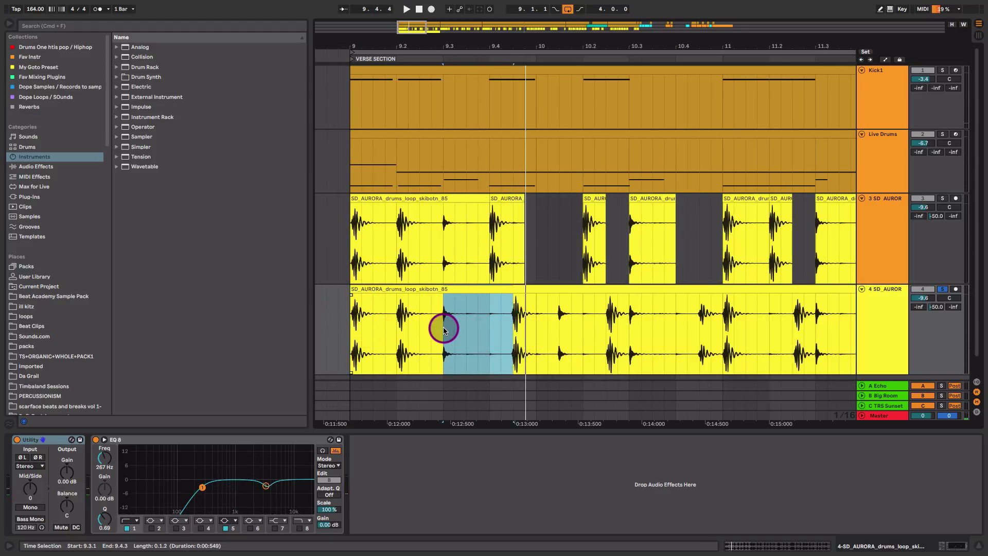
pyautogui.press('space')
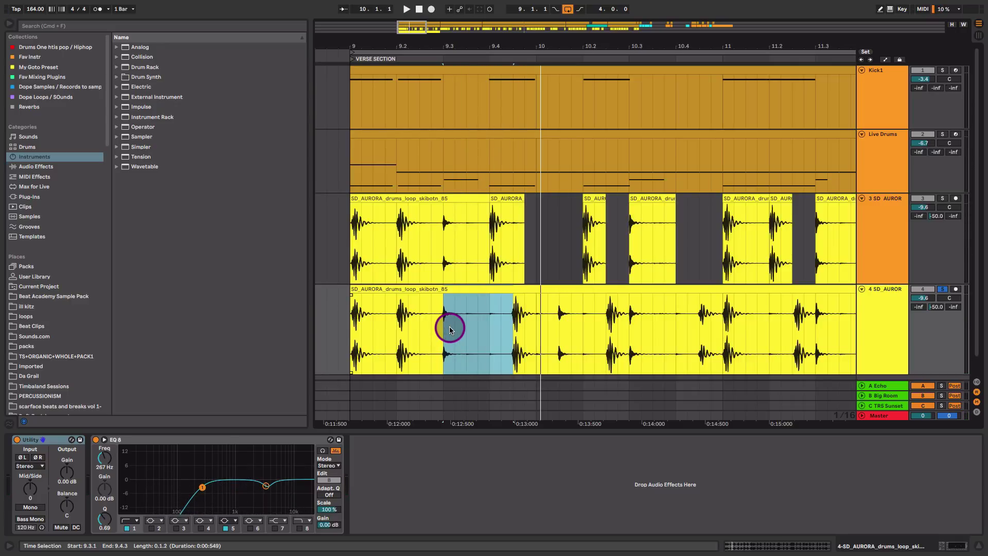
pyautogui.press('space')
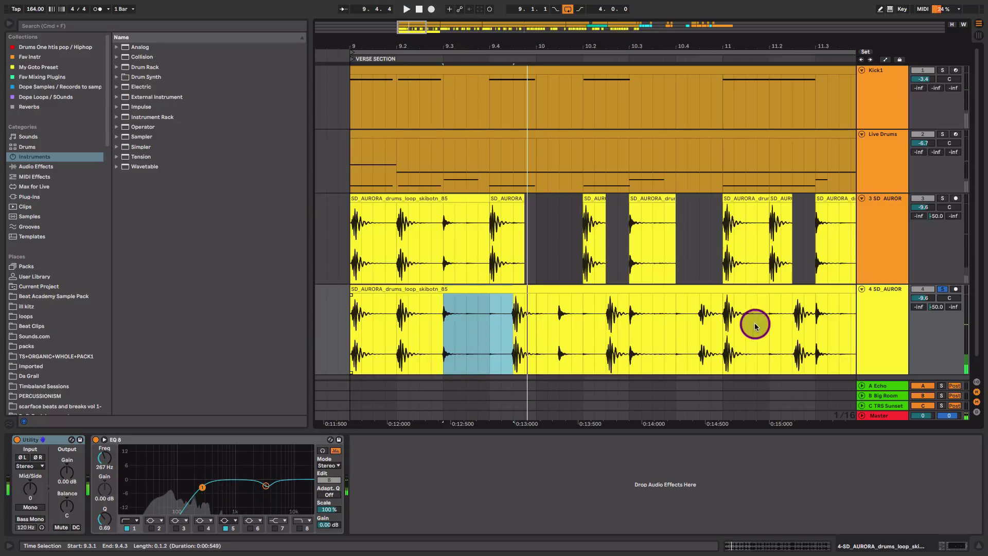
# Delete the parts of track 4's loop before bar 11 that match the gaps in track 3, then unsolo and mute track 4.
pyautogui.click(529, 248)
pyautogui.moveTo(525, 303); pyautogui.dragTo(721, 316)
pyautogui.press('Delete')
pyautogui.press('Delete')
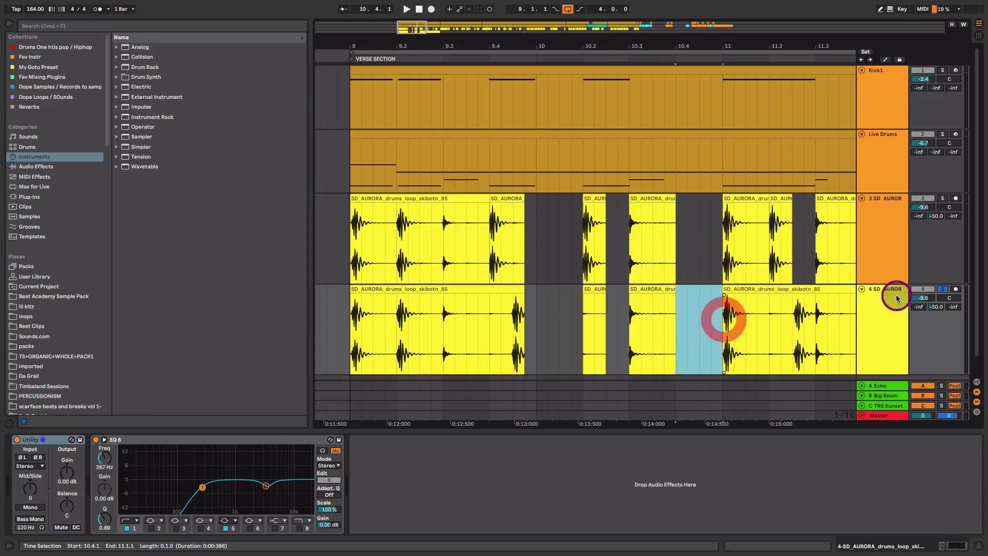
pyautogui.press('Delete')
pyautogui.click(941, 289)
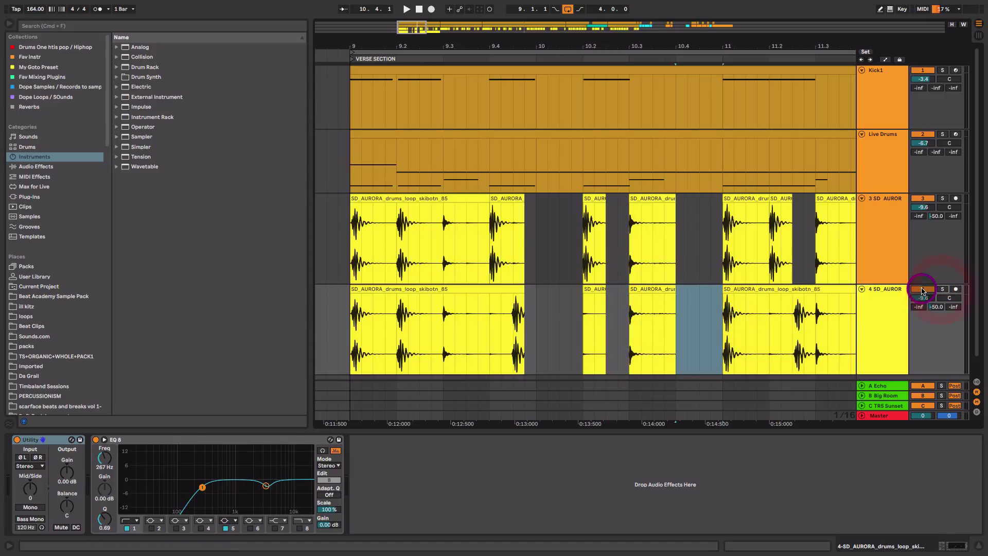
# Play the verse kick and live drums together with the chopped loop on track 3.
pyautogui.click(341, 238)
pyautogui.click(379, 194)
pyautogui.press('space')
pyautogui.click(456, 218)
pyautogui.moveTo(690, 39); pyautogui.dragTo(564, 49)
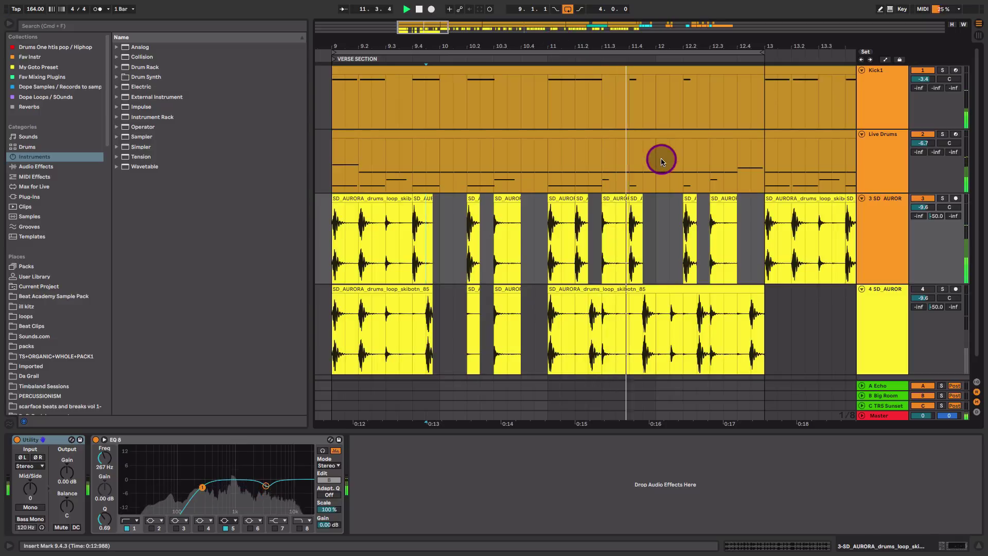
pyautogui.click(693, 237)
pyautogui.press('space')
# Play the verse from bar 9 with the chopped loop track muted and unmuted to compare its contribution.
pyautogui.click(910, 219)
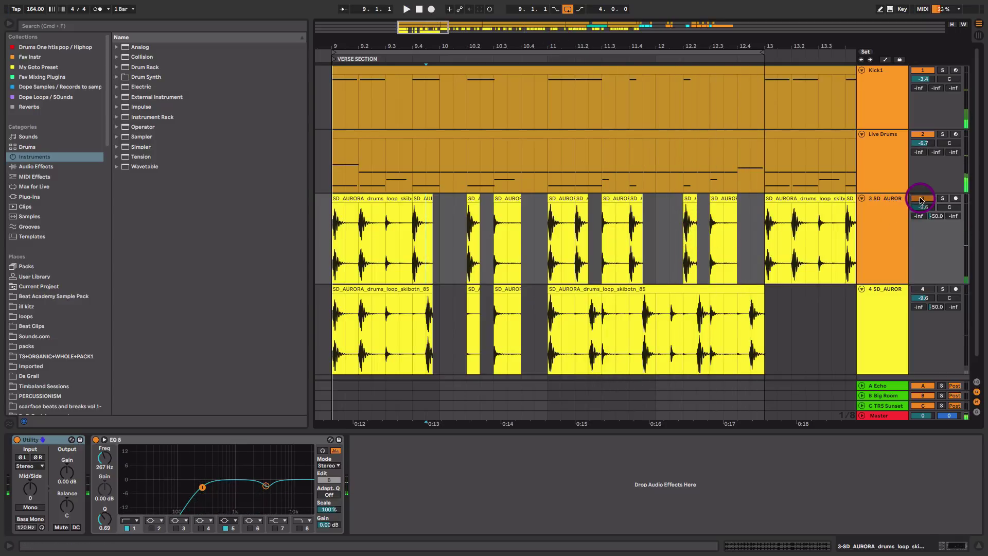
pyautogui.press('space')
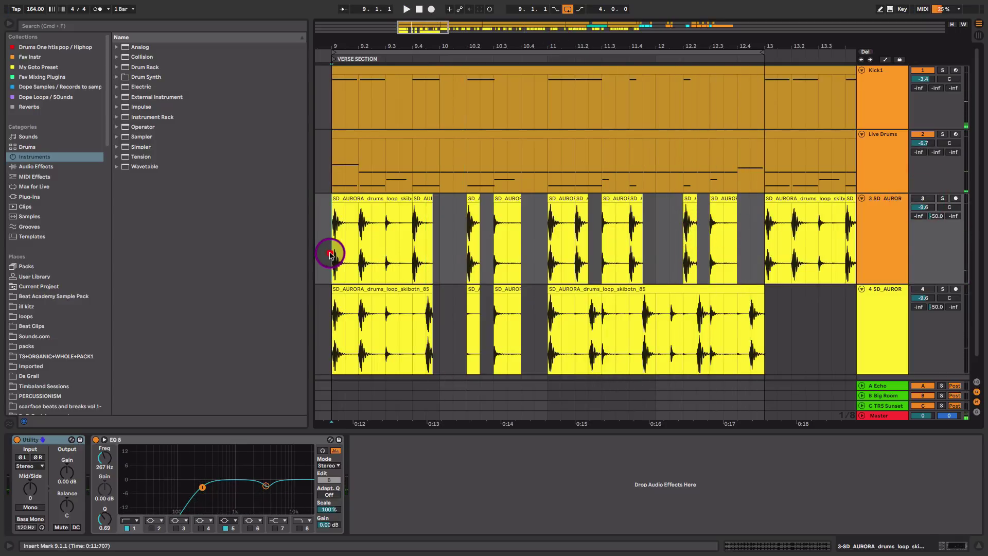
pyautogui.click(331, 251)
pyautogui.click(574, 260)
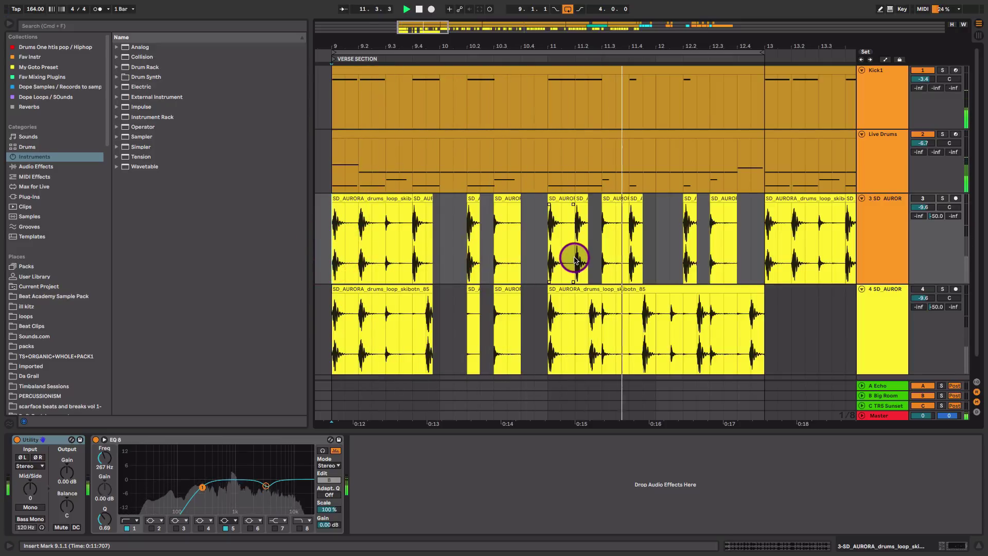
pyautogui.click(923, 198)
pyautogui.click(921, 199)
pyautogui.click(621, 299)
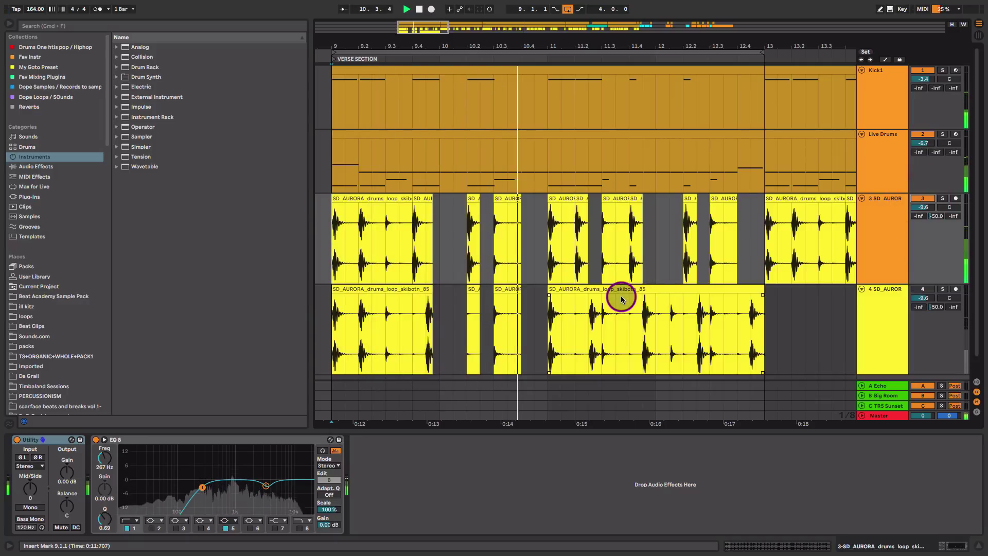
pyautogui.click(617, 242)
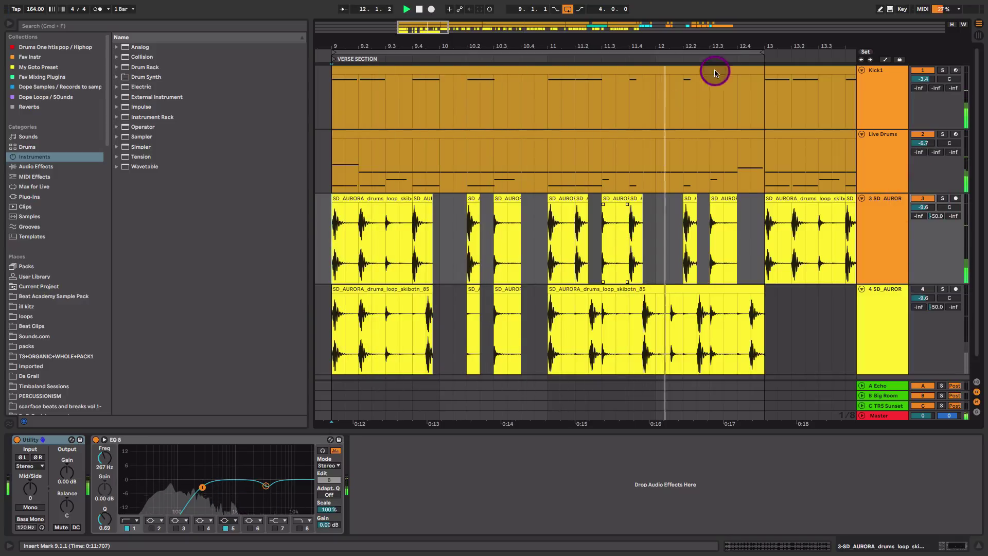
pyautogui.press('space')
# Go to the 2nd Section at bar 21, solo the chopped loop track there, and play it.
pyautogui.moveTo(726, 45); pyautogui.dragTo(410, 39)
pyautogui.moveTo(511, 45)
pyautogui.mouseDown()
pyautogui.moveTo(511, 57)
pyautogui.moveTo(566, 58)
pyautogui.mouseUp()
pyautogui.click(344, 235)
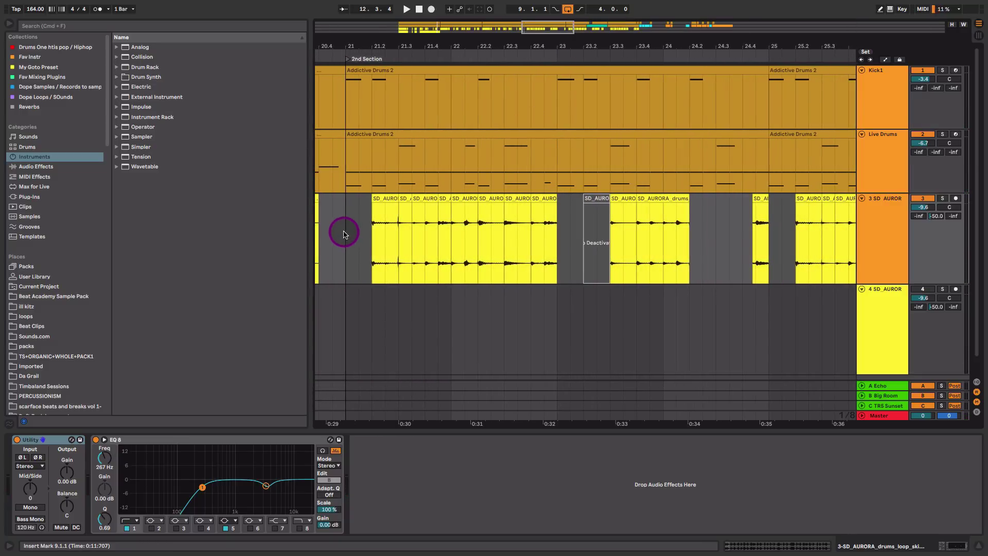
pyautogui.click(942, 200)
pyautogui.press('space')
pyautogui.press('space')
# Place a full copy of the SD_AURORA rolls loop on track 4 from bar 21 to bar 25, solo it, and play it.
pyautogui.moveTo(379, 197)
pyautogui.mouseDown()
pyautogui.moveTo(382, 307)
pyautogui.moveTo(375, 286)
pyautogui.moveTo(340, 284)
pyautogui.moveTo(836, 331)
pyautogui.moveTo(769, 330)
pyautogui.mouseUp()
pyautogui.click(942, 288)
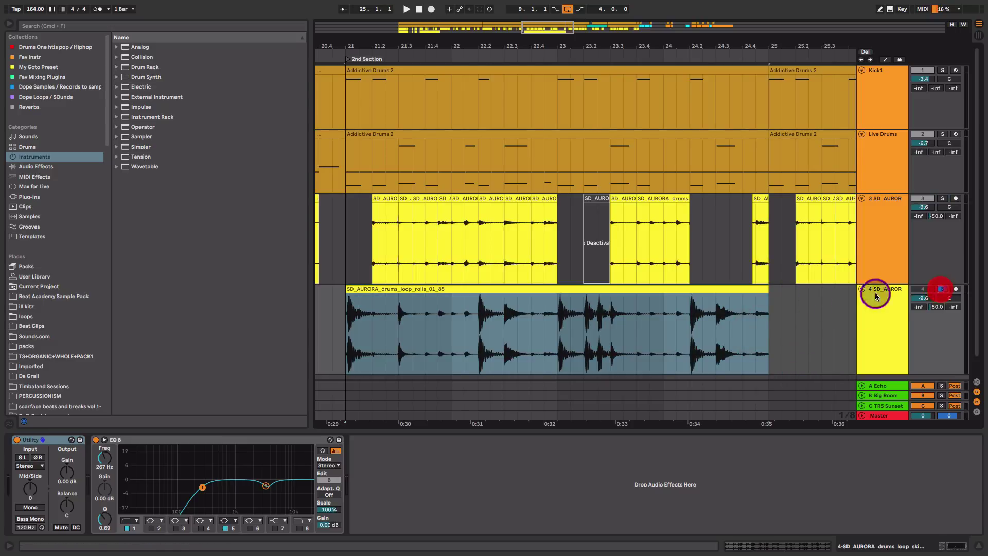
pyautogui.click(673, 313)
pyautogui.press('space')
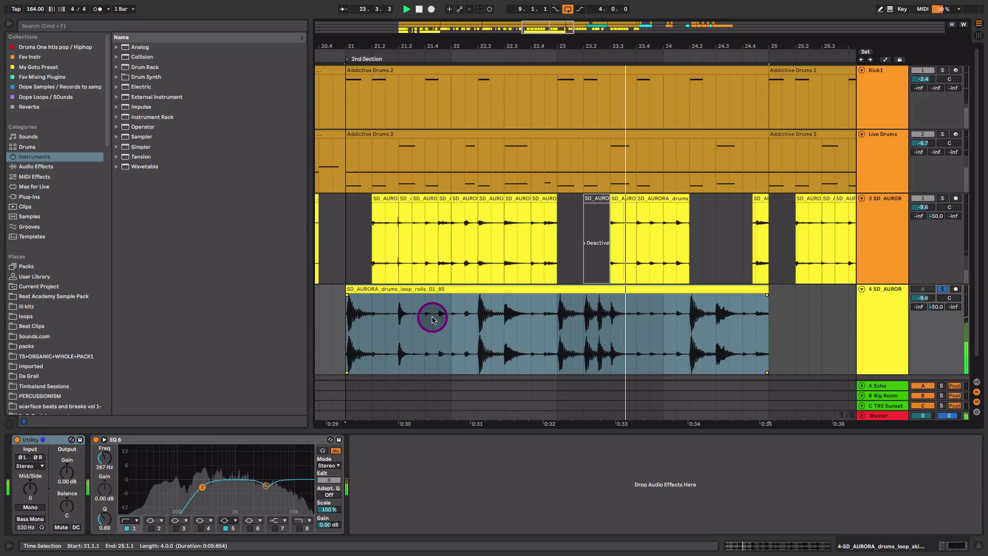
# Audition the quiet hits in the full rolls loop at 21.4.1 to 22.2.1 and at 22.4.3 to 23.1.1.
pyautogui.moveTo(425, 313); pyautogui.dragTo(476, 322)
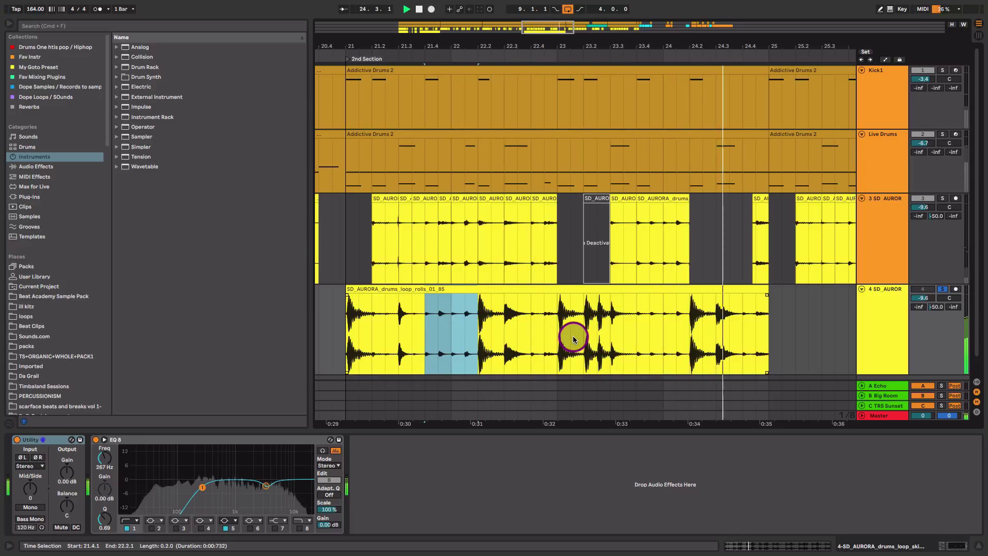
pyautogui.press('space')
pyautogui.click(544, 325)
pyautogui.keyDown('shift'); pyautogui.click(557, 325); pyautogui.keyUp('shift')
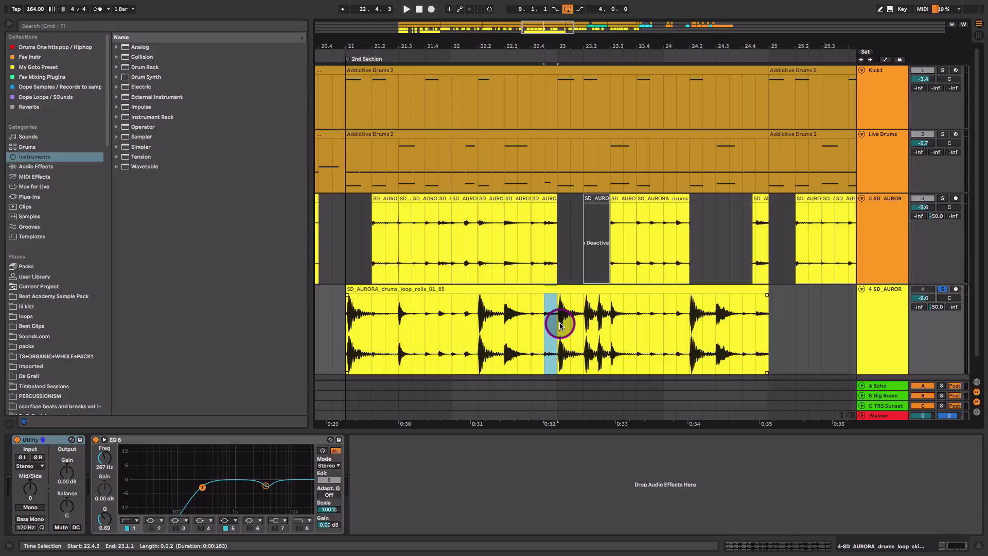
pyautogui.press('space')
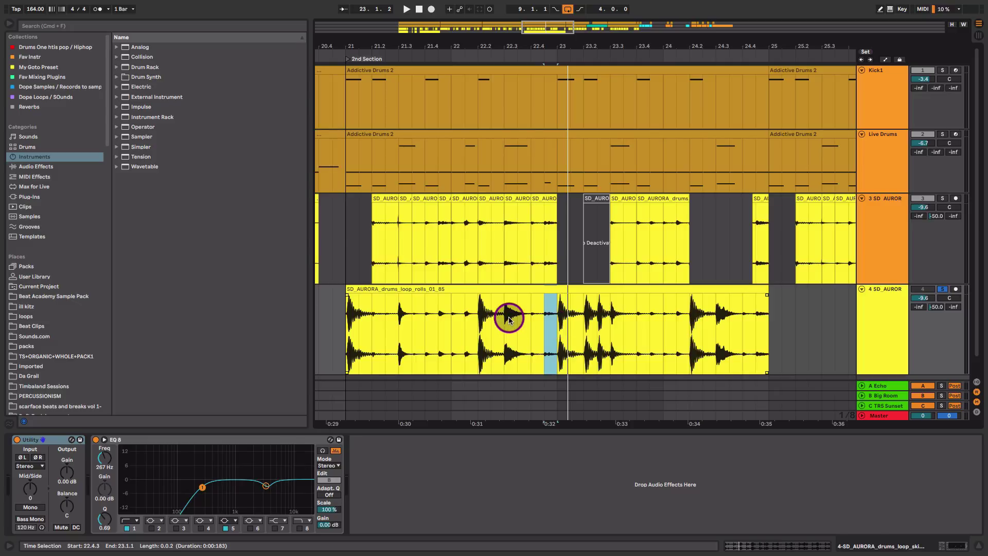
# Try deleting the loud hit from 22.2.1 to 22.3.1 in the full rolls loop, and undo the deletion.
pyautogui.moveTo(480, 309); pyautogui.dragTo(504, 316)
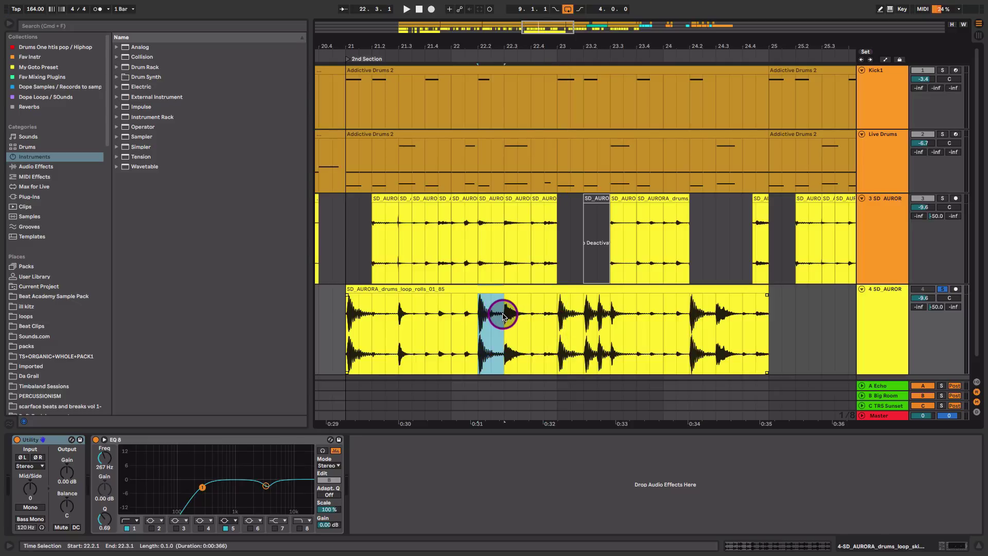
pyautogui.press('Delete')
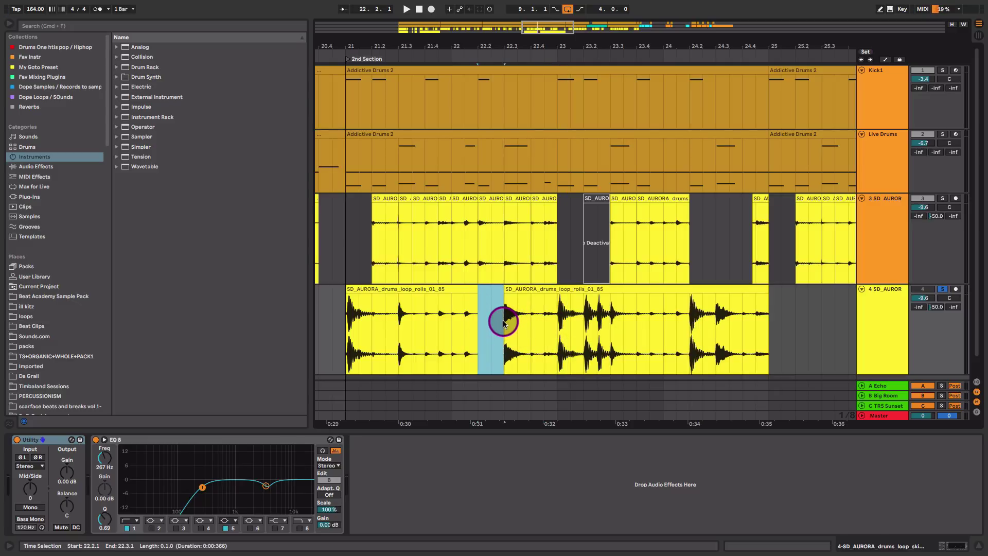
pyautogui.press('super+z')
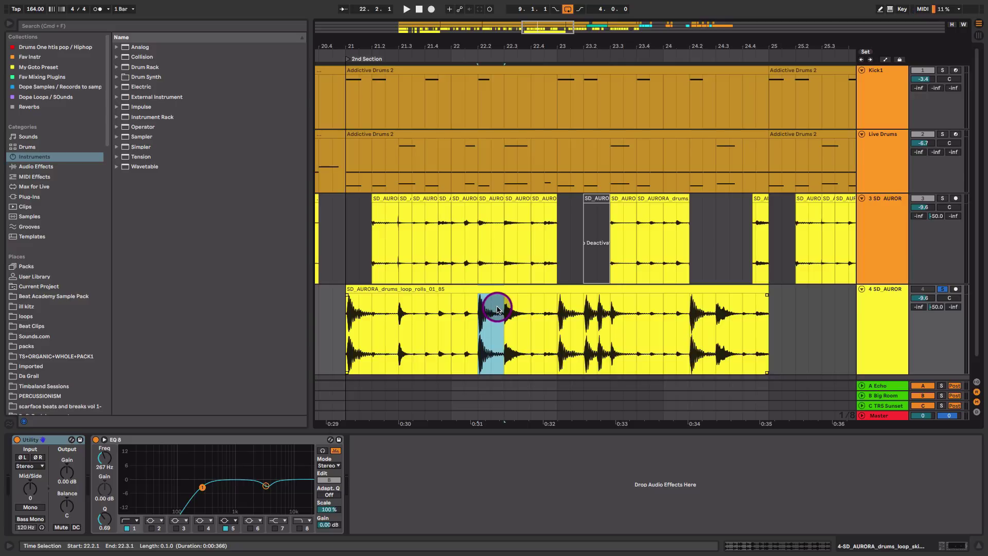
# Split the rolls loop's 22.2.1 to 22.3.1 hit into its own clip, inspect its waveform, and select that clip in the arrangement.
pyautogui.press('super+e')
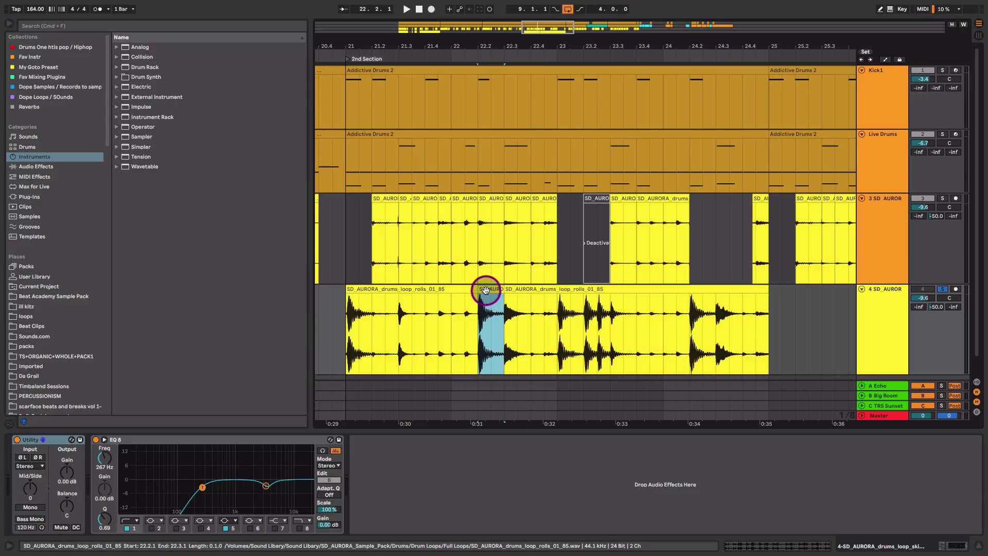
pyautogui.doubleClick(487, 291)
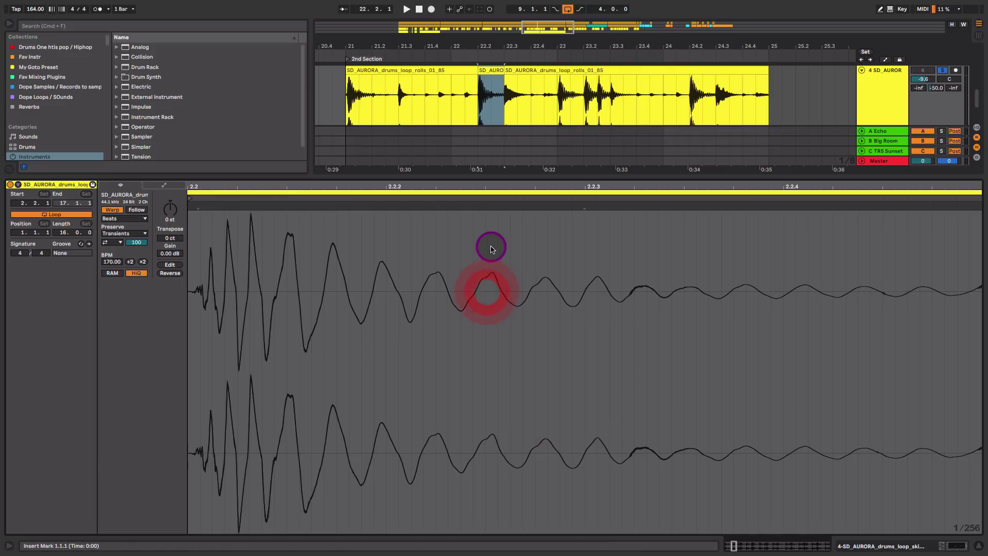
pyautogui.hotkey('shift', 'Tab')
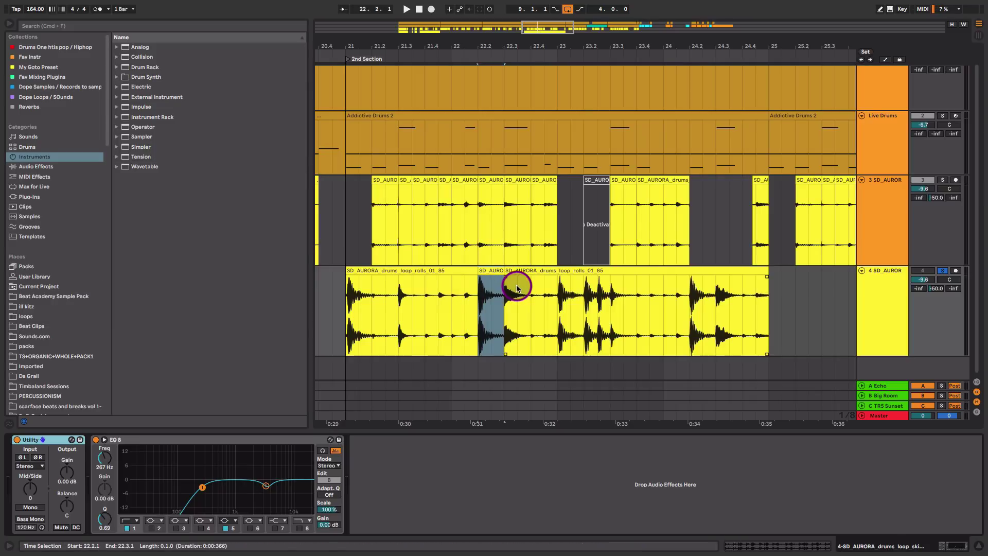
pyautogui.moveTo(476, 295); pyautogui.dragTo(505, 303)
pyautogui.click(494, 272)
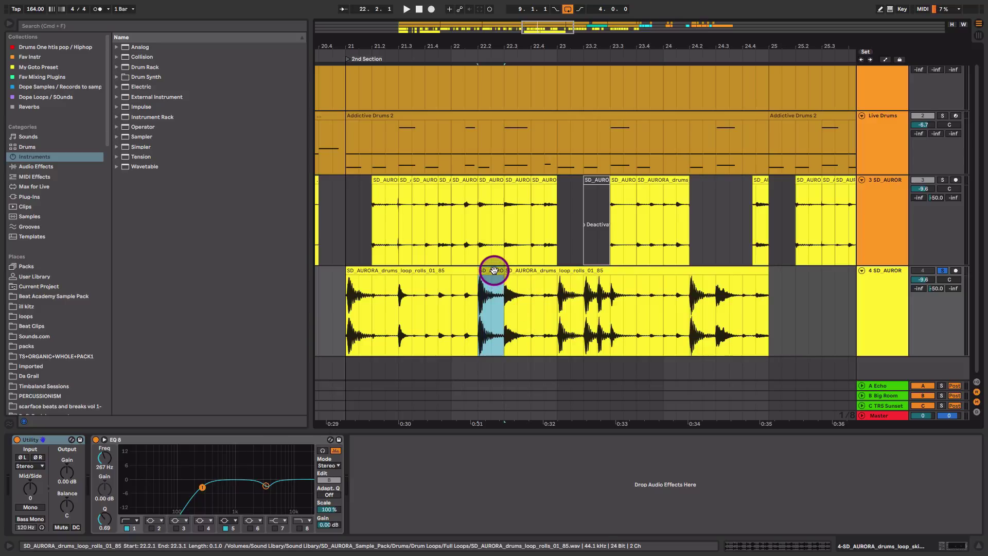
# Lower the gain of the split rolls loop clip from 22.2.1 to 22.3.1 to -15.8 dB and shrink the clip view.
pyautogui.doubleClick(494, 270)
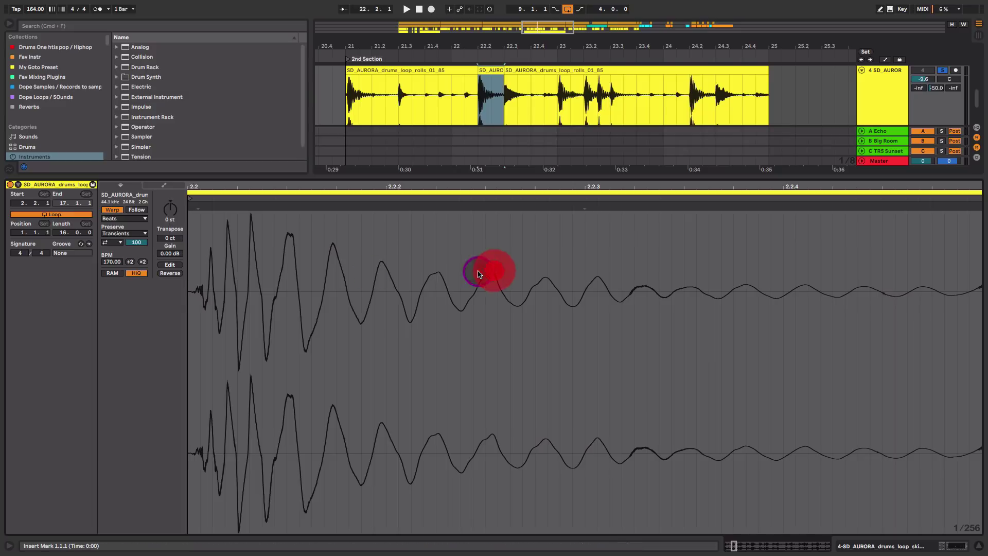
pyautogui.moveTo(169, 253); pyautogui.dragTo(170, 281)
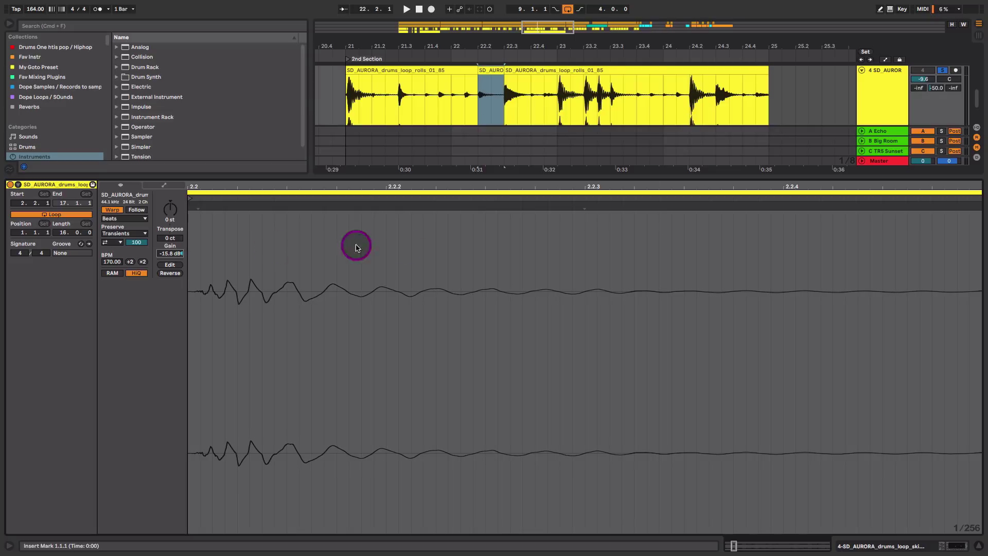
pyautogui.moveTo(502, 177); pyautogui.dragTo(493, 433)
pyautogui.click(502, 294)
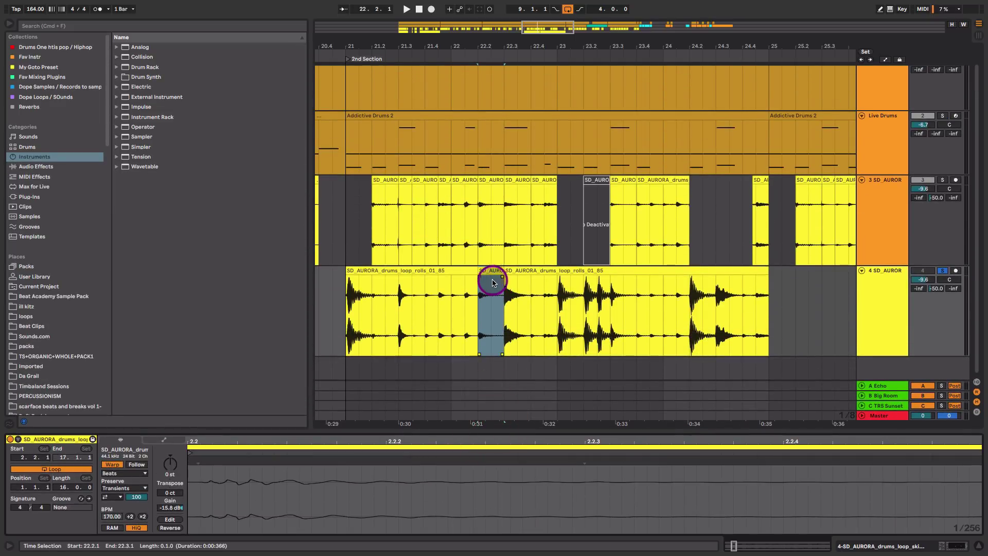
# Try the rolls loop without the 22.2.1 to 22.3.1 clip by deleting it and playing from 21.4.1, and undo the deletion.
pyautogui.click(491, 270)
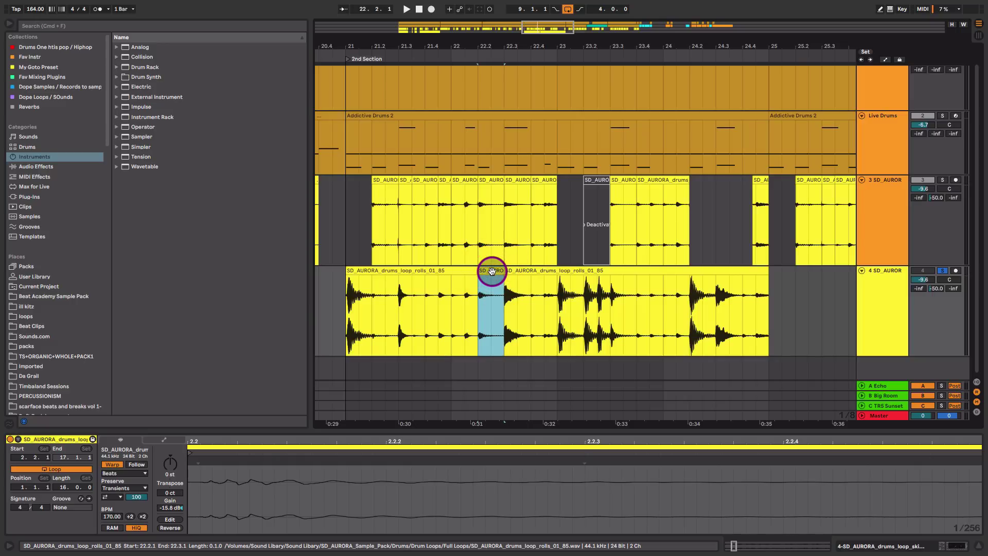
pyautogui.press('Delete')
pyautogui.click(425, 294)
pyautogui.press('space')
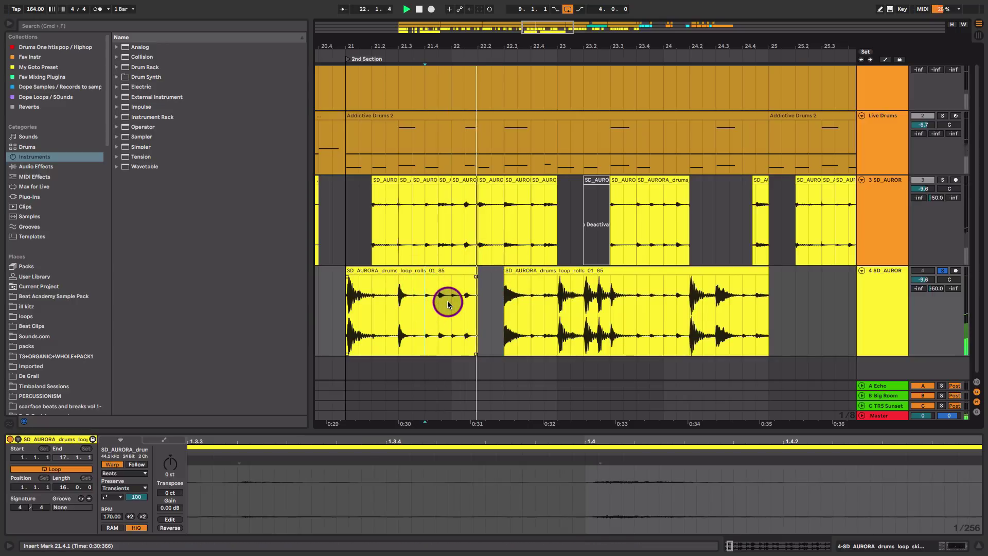
pyautogui.press('super+z')
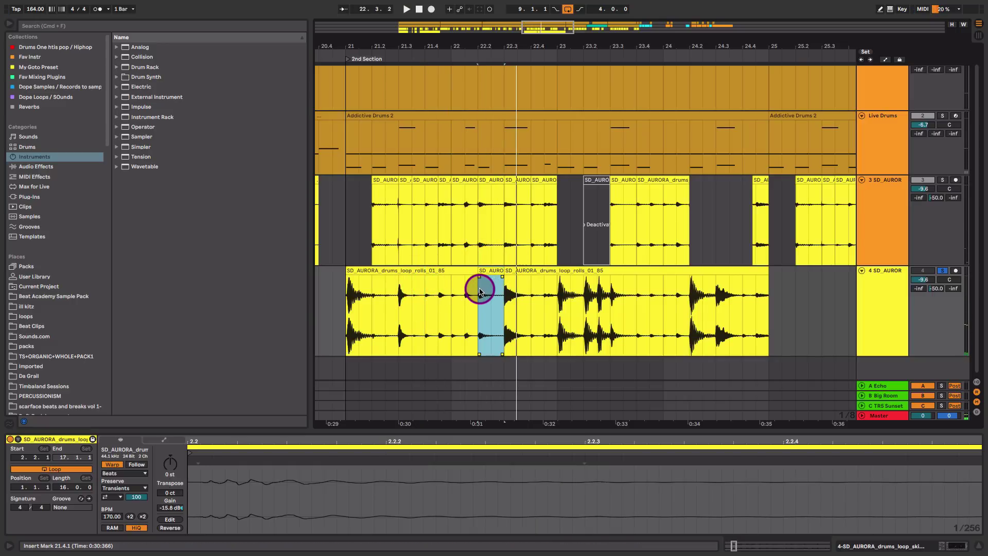
# Audition the full rolls loop from 21.4.1 with the lowered hit, and examine the hit from 21.3.1 to 21.3.3.
pyautogui.click(421, 296)
pyautogui.press('space')
pyautogui.press('space')
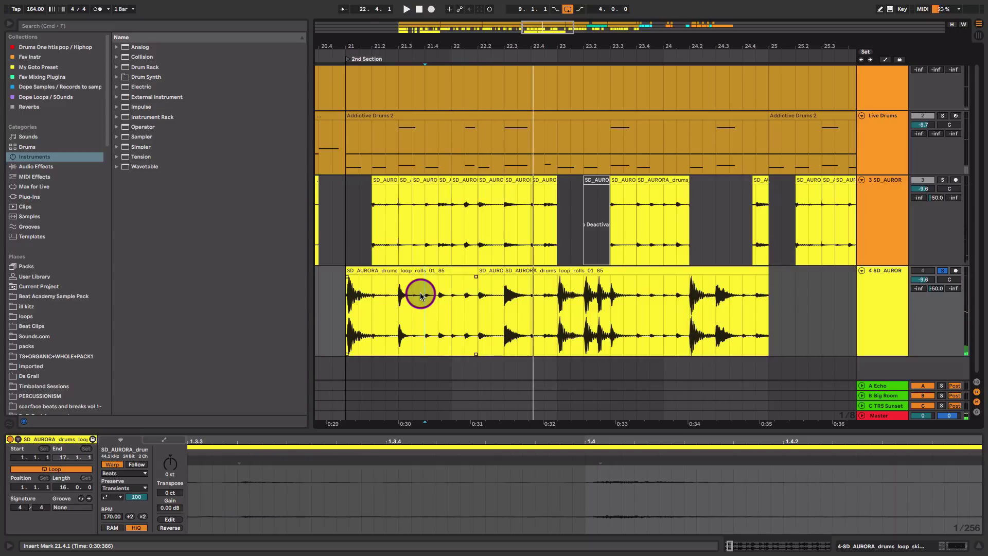
pyautogui.click(559, 287)
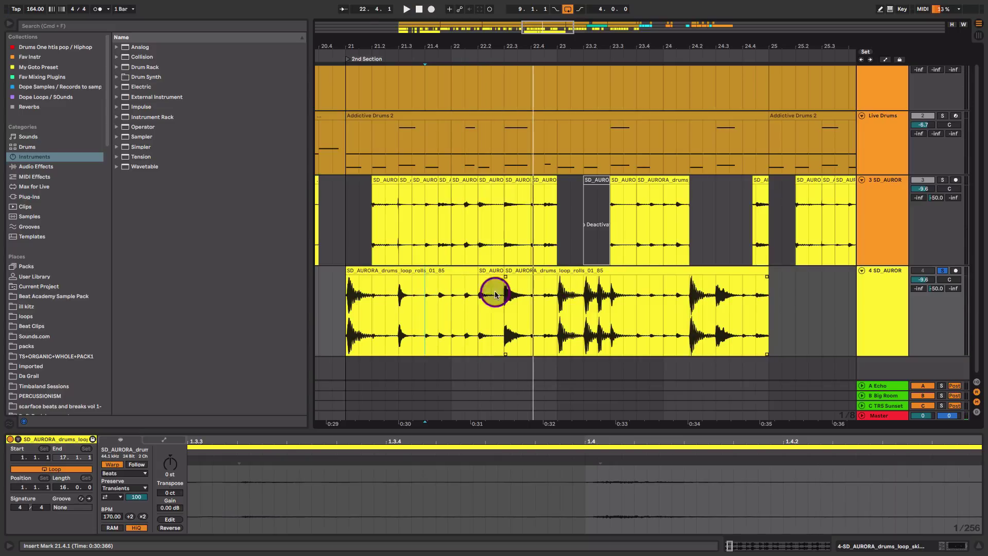
pyautogui.click(413, 302)
pyautogui.click(403, 294)
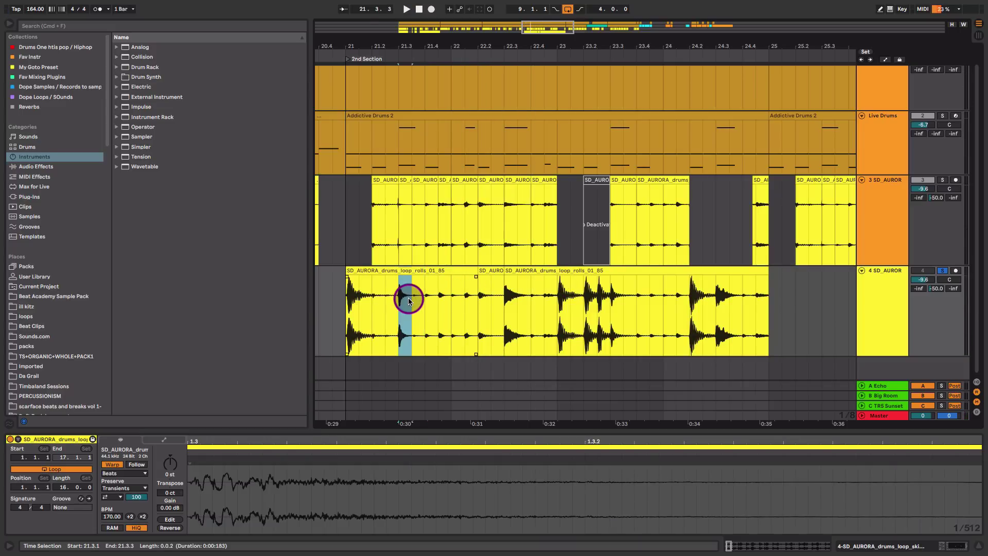
pyautogui.click(376, 302)
# Separate the rolls loop's hit from 22.3.1 to 22.4.1 into its own clip and lower its gain to -9.40 dB.
pyautogui.moveTo(555, 297); pyautogui.dragTo(569, 298)
pyautogui.moveTo(504, 303); pyautogui.dragTo(531, 295)
pyautogui.moveTo(166, 510); pyautogui.dragTo(166, 522)
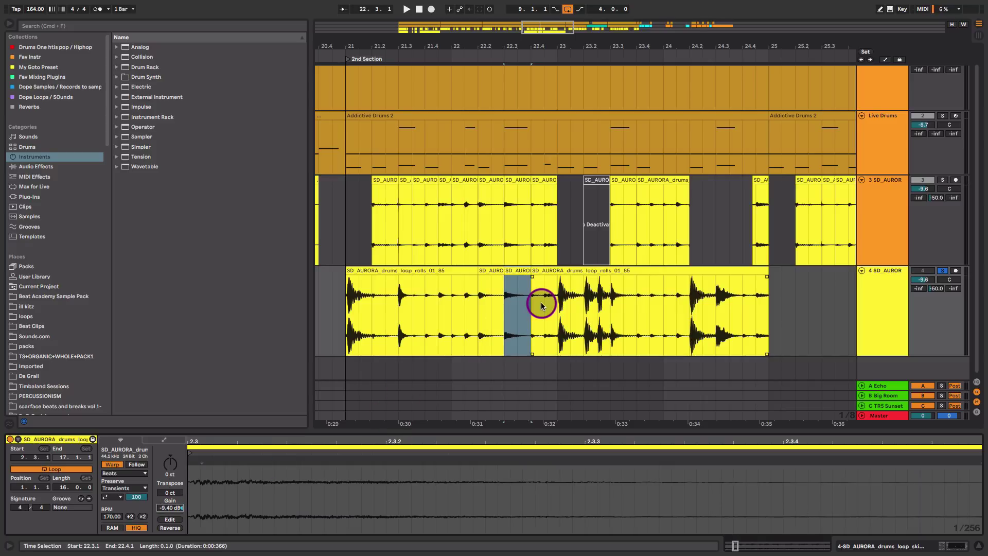
# Unsolo track 4, solo the chopped SD_AURORA track 3, and play it from 21.1.1.
pyautogui.click(943, 270)
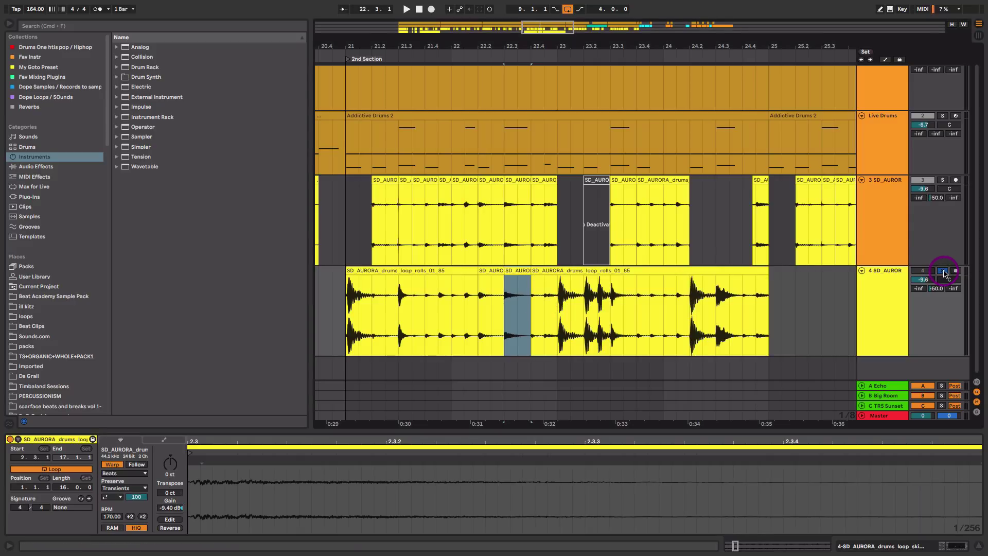
pyautogui.click(342, 210)
pyautogui.moveTo(622, 47); pyautogui.dragTo(622, 36)
pyautogui.press('space')
pyautogui.moveTo(645, 201); pyautogui.dragTo(589, 262)
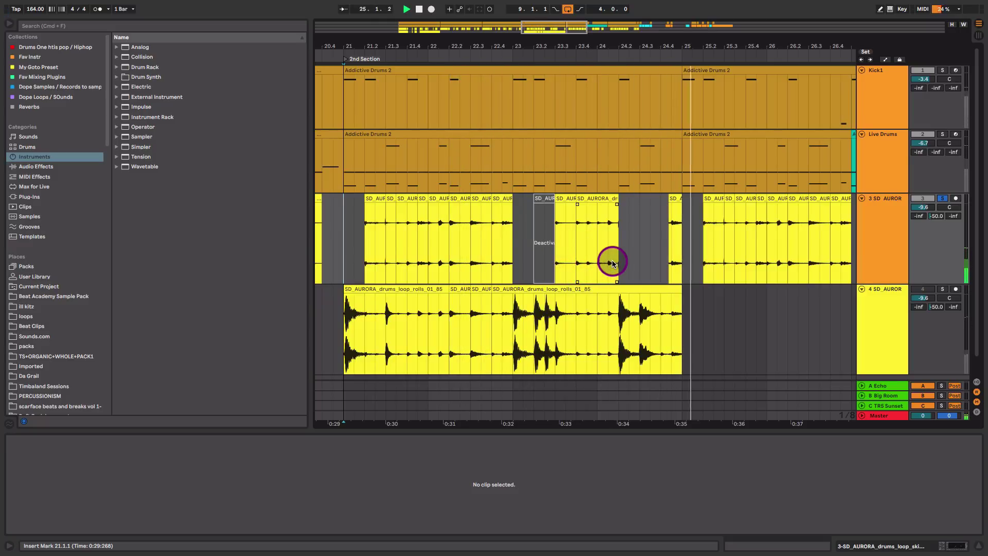
# Solo the Kick1 and Live Drums tracks together with SD_AURORA track 3 and play them from 21.1.1.
pyautogui.hscroll(1, 804, 230)
pyautogui.click(805, 229)
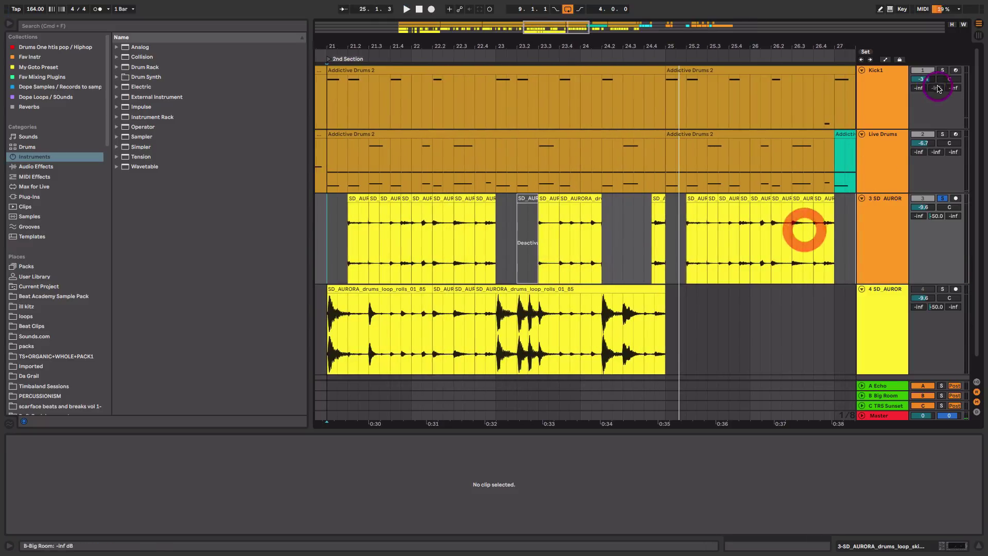
pyautogui.click(946, 71)
pyautogui.press('space')
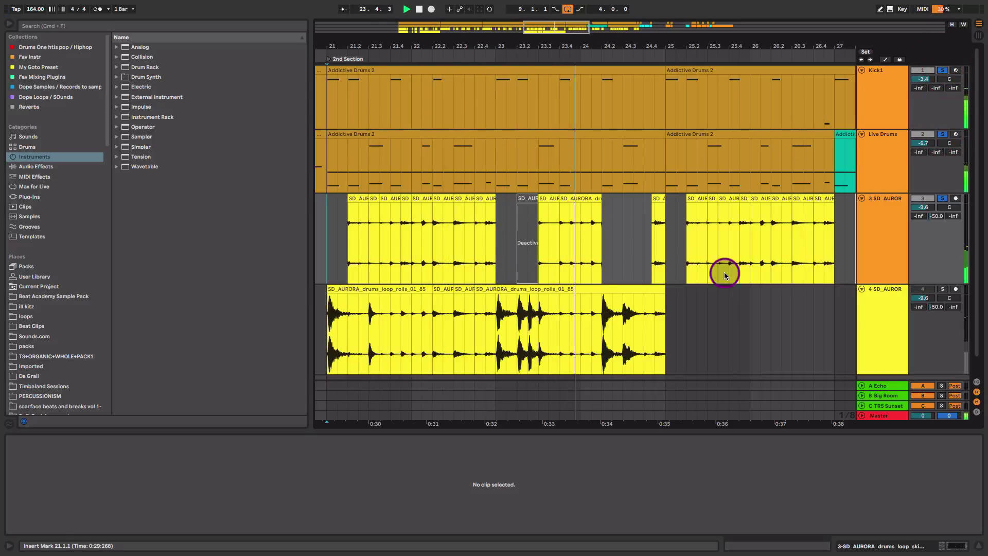
# Delete the demonstration SD_AURORA track 4 and show the effects chain of SD_AURORA track 3.
pyautogui.click(879, 328)
pyautogui.press('Delete')
pyautogui.click(890, 240)
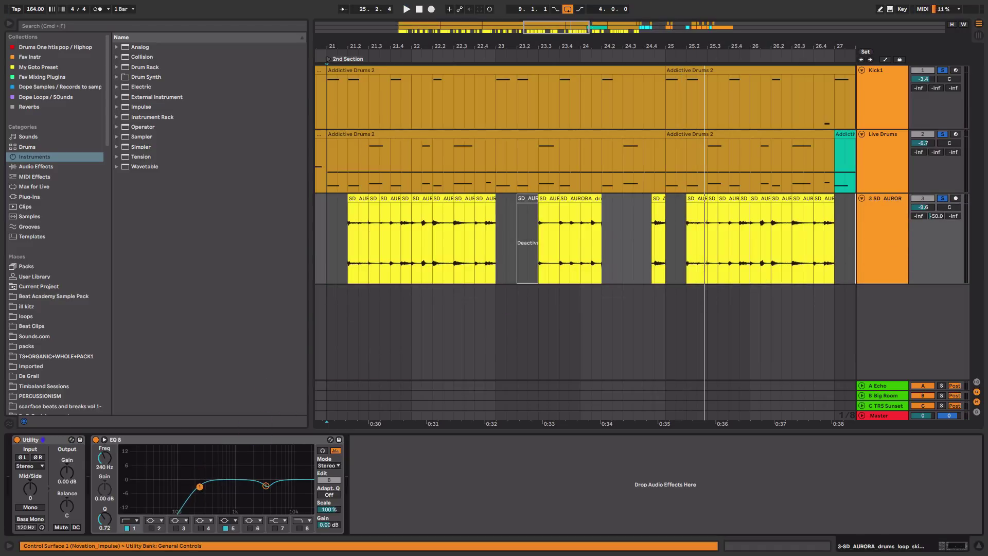
# Set track 3's EQ Eight low cut to 245 Hz and its midrange dip to 3.23 kHz at -3.60 dB, checking it in playback.
pyautogui.moveTo(200, 486); pyautogui.dragTo(199, 489)
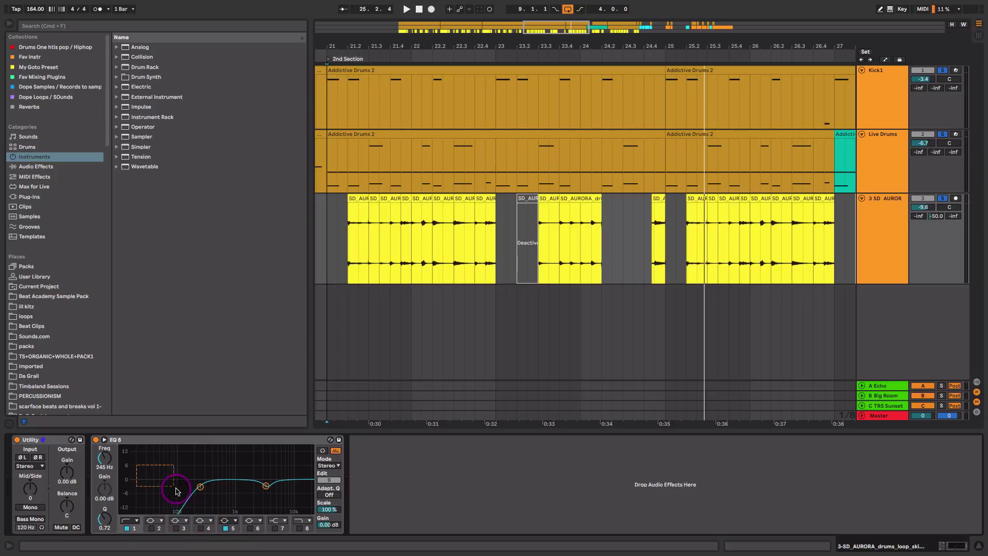
pyautogui.press('space')
pyautogui.moveTo(268, 487)
pyautogui.mouseDown()
pyautogui.moveTo(260, 462)
pyautogui.moveTo(263, 486)
pyautogui.mouseUp()
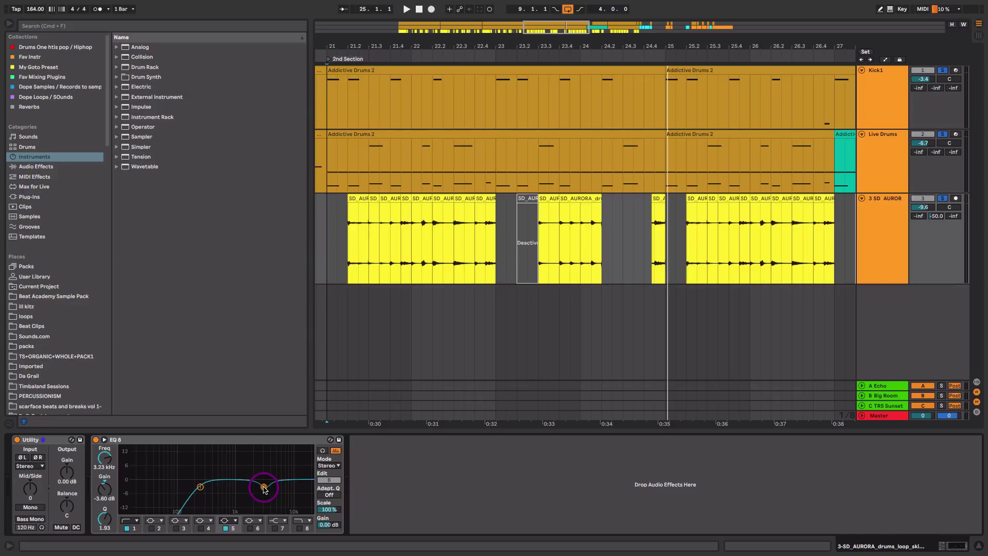
# Reactivate the PC_80_EGGSHAKER2 clip at bars 9 to 17 in the verse section.
pyautogui.click(563, 38)
pyautogui.moveTo(578, 48); pyautogui.dragTo(589, 80)
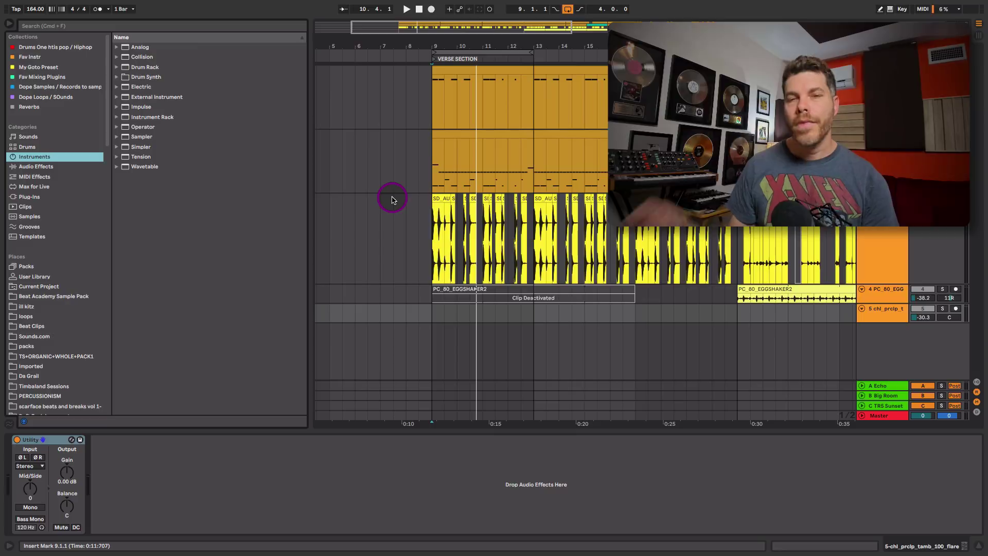
pyautogui.click(481, 291)
pyautogui.press('0')
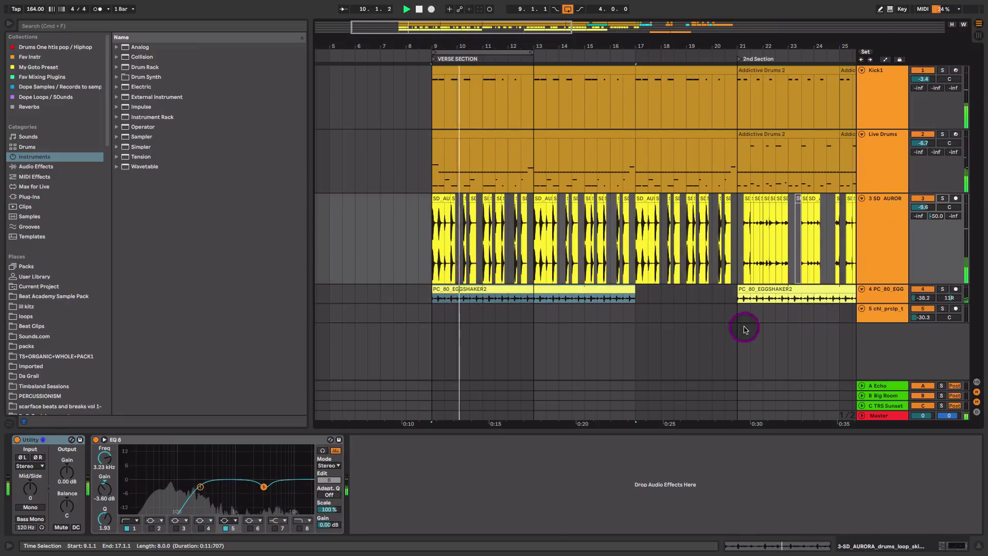
# Show the mixer, pan the egg shaker track to 14R, and raise its volume to about -34 dB during playback.
pyautogui.press('Tab')
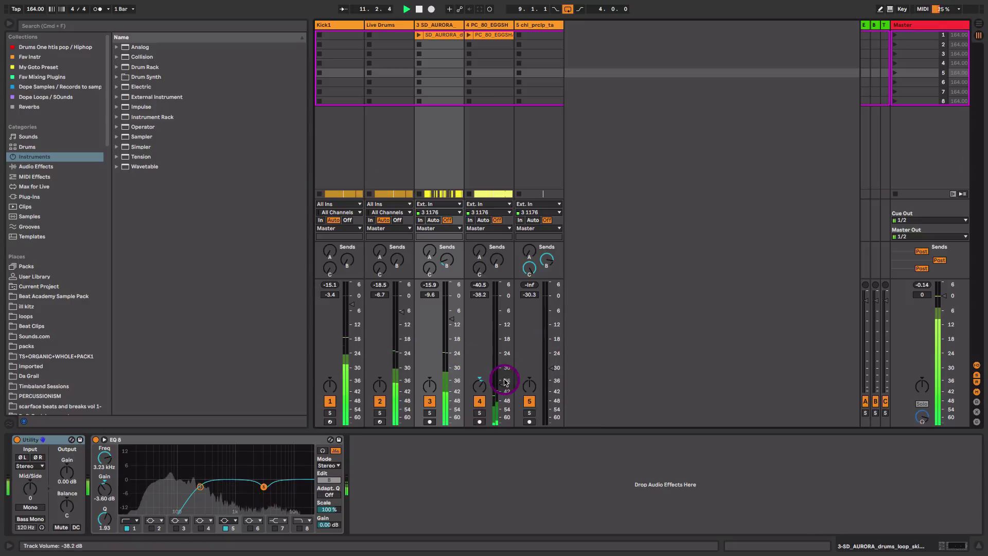
pyautogui.moveTo(479, 384); pyautogui.dragTo(497, 378)
pyautogui.press('space')
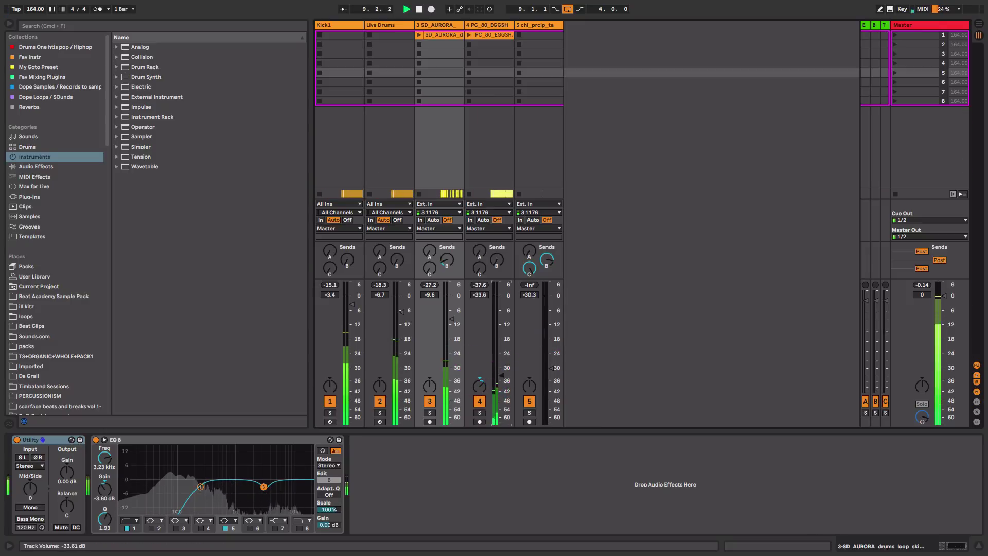
# Show the egg shaker track's effects and set its Reverb Dry/Wet to 42%.
pyautogui.click(489, 25)
pyautogui.click(335, 488)
pyautogui.click(335, 521)
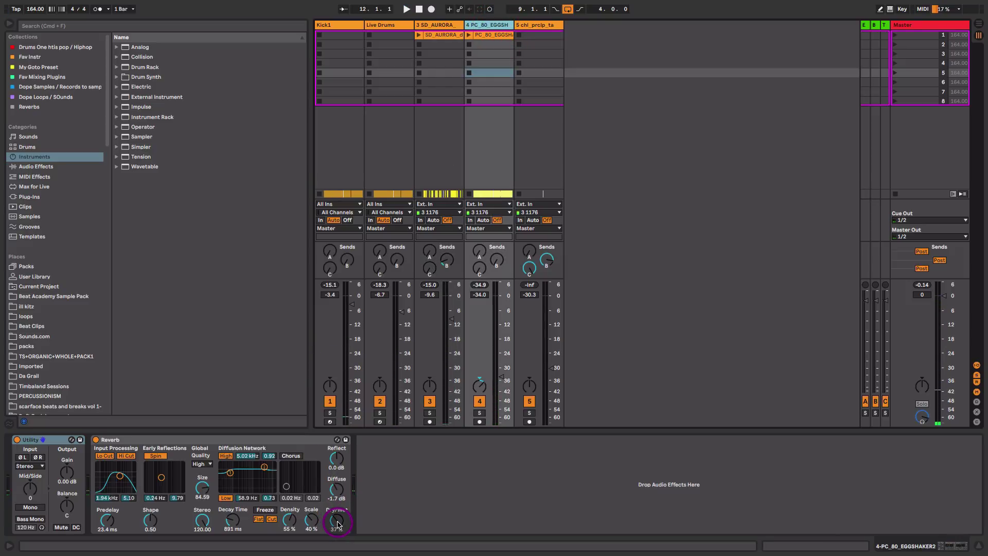
pyautogui.moveTo(337, 524); pyautogui.dragTo(337, 519)
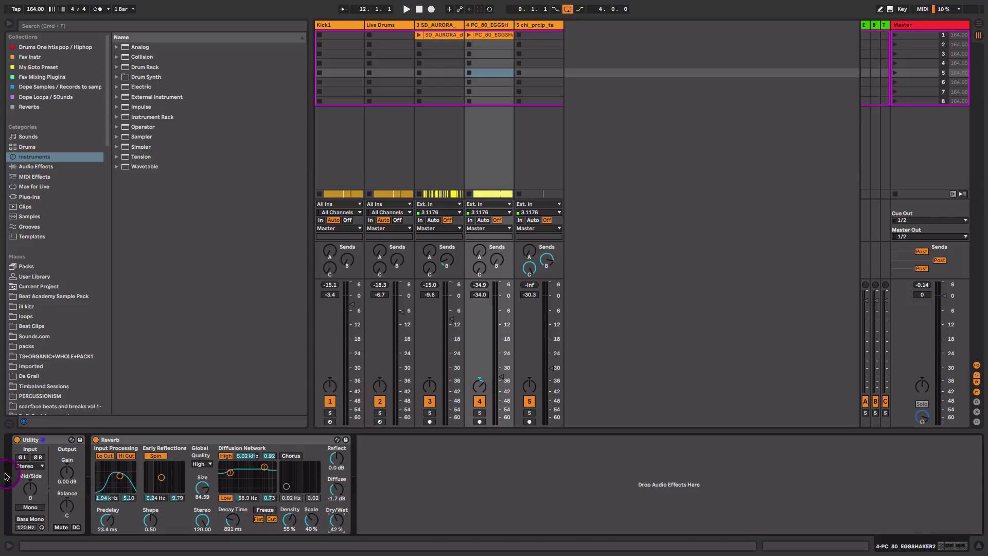
# Compare the egg shaker with its Reverb off and on during playback, and set Dry/Wet to 47%.
pyautogui.click(96, 440)
pyautogui.press('space')
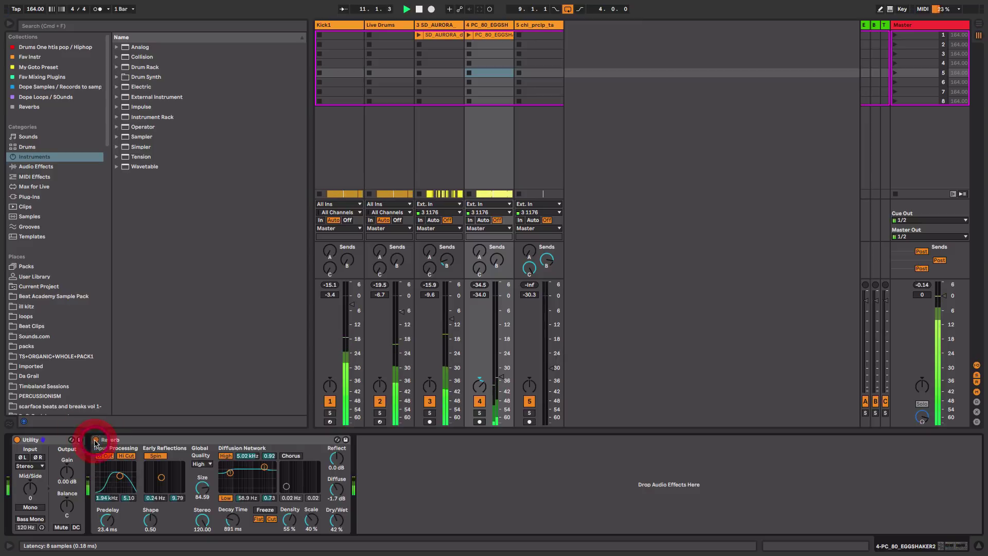
pyautogui.moveTo(338, 526); pyautogui.dragTo(338, 525)
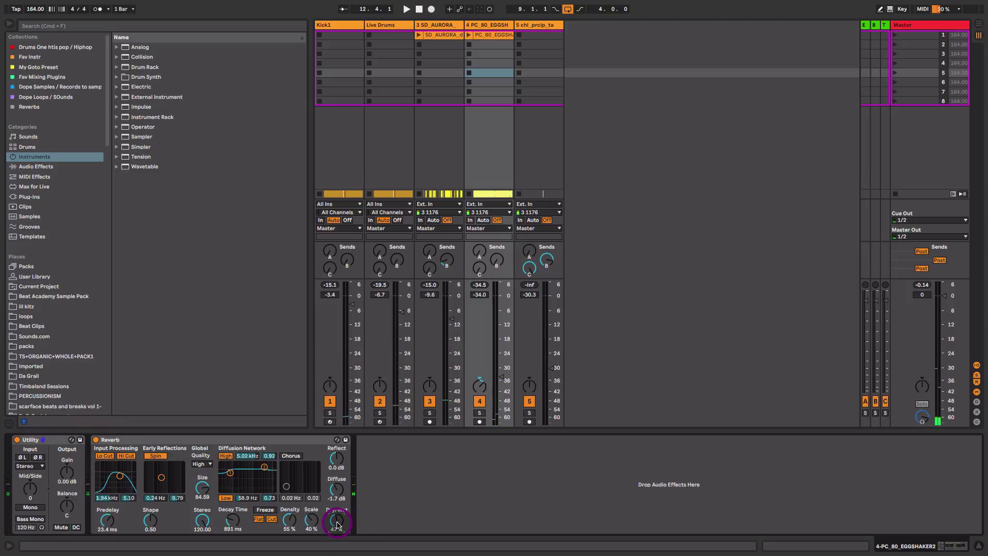
# Return to the arrangement and play the tambourine flare clips from bar 33, briefly soloing their track.
pyautogui.press('Tab')
pyautogui.click(402, 453)
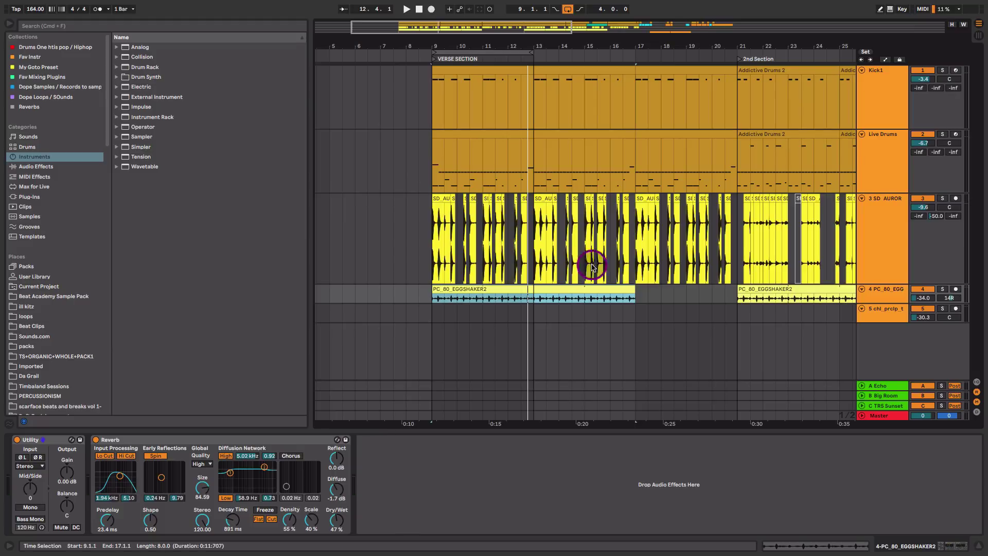
pyautogui.moveTo(776, 300); pyautogui.dragTo(379, 321)
pyautogui.moveTo(681, 292); pyautogui.dragTo(592, 286)
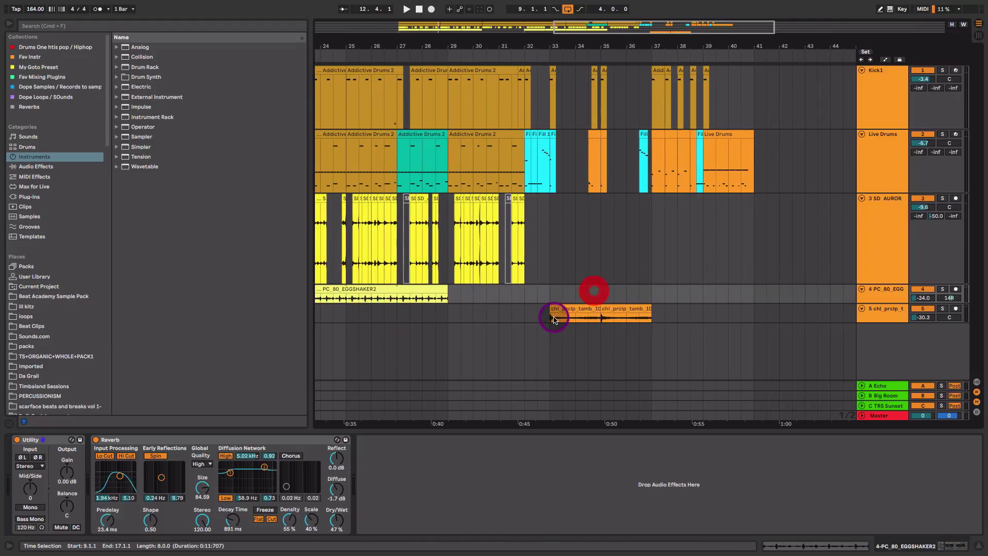
pyautogui.click(551, 319)
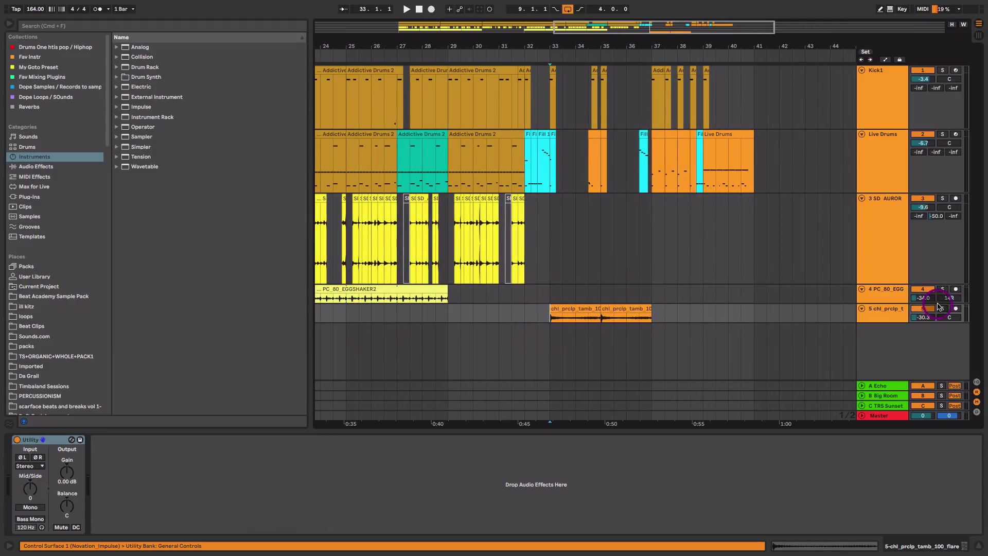
pyautogui.press('space')
pyautogui.click(943, 309)
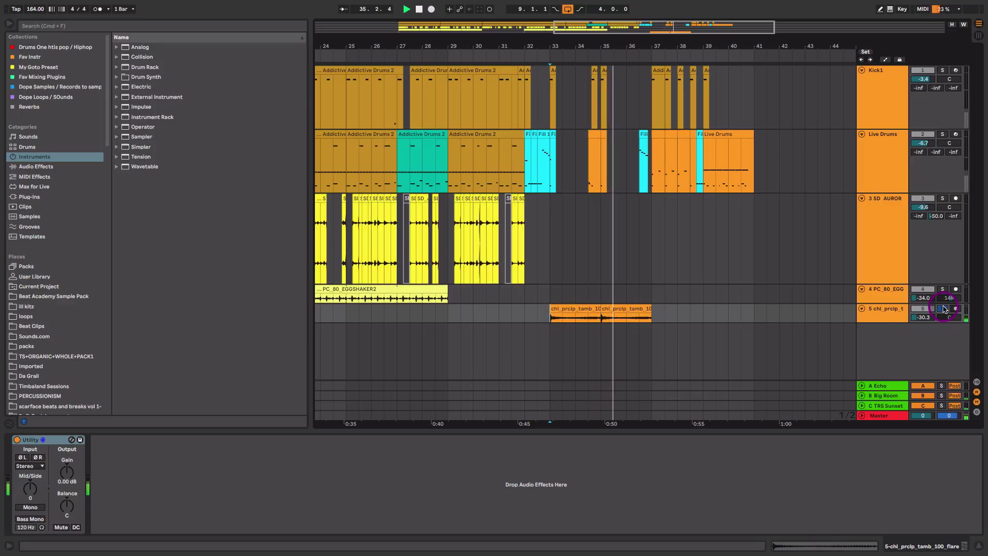
pyautogui.click(944, 309)
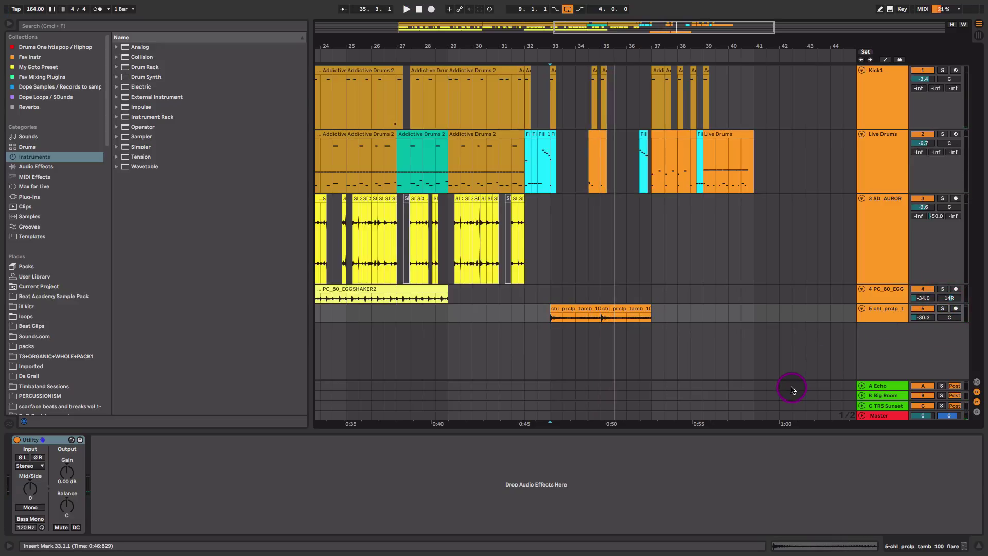
# Play the full drum arrangement from bar 33 with all tracks, and review the percussion clips across the sections.
pyautogui.press('space')
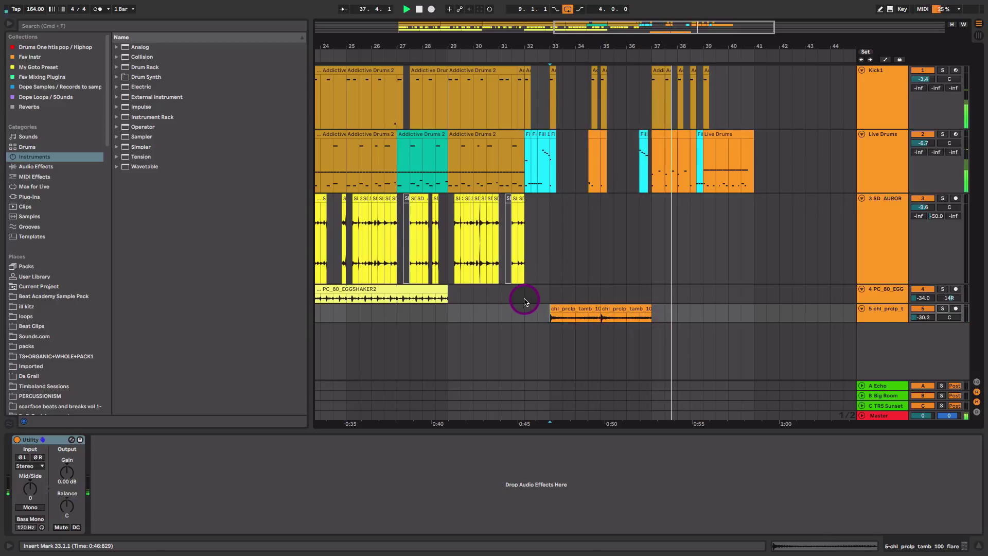
pyautogui.hscroll(-15, 566, 299)
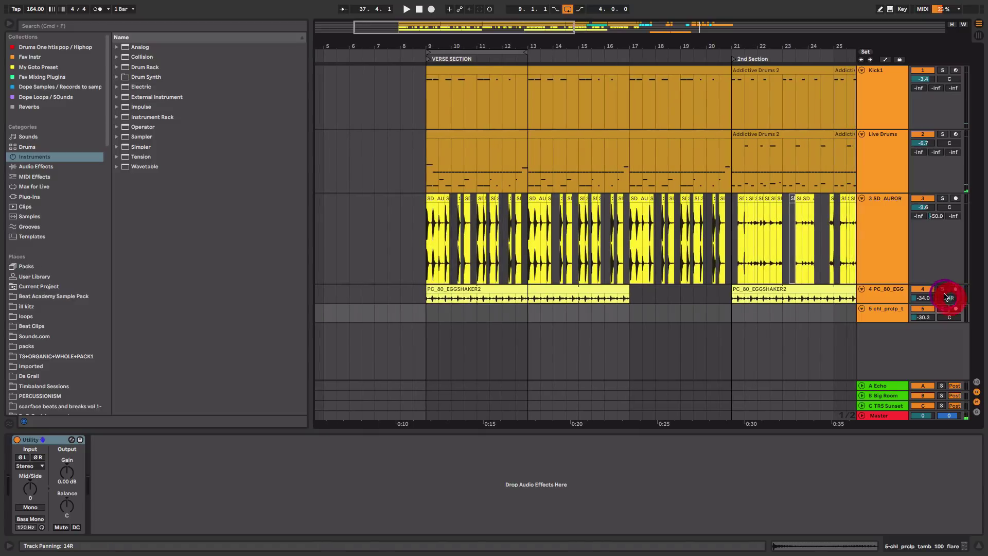
pyautogui.hscroll(15, 655, 300)
pyautogui.click(465, 243)
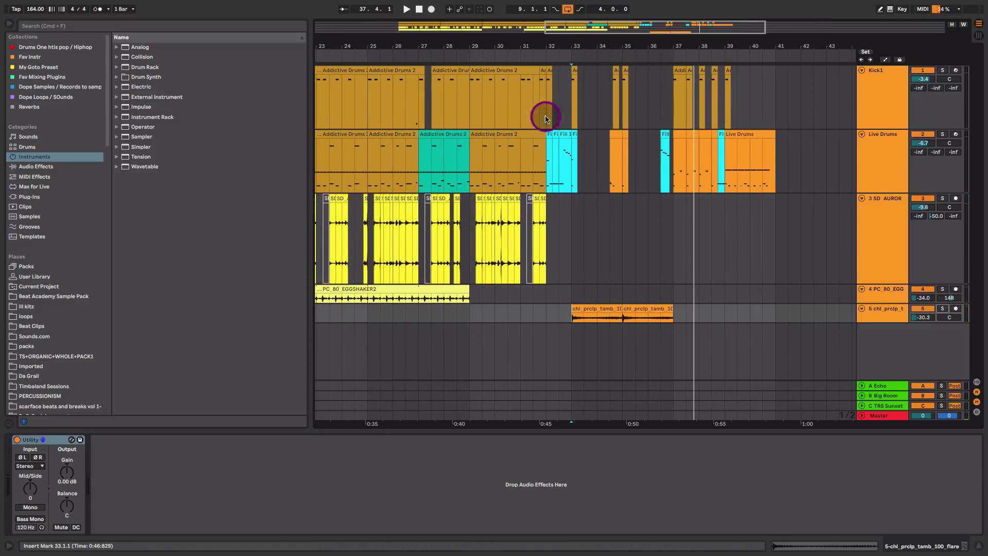
# Play the Live Drums fills from bar 32 and open the Fill 1 clip at 32.3.1 to examine its notes.
pyautogui.click(536, 161)
pyautogui.click(568, 53)
pyautogui.moveTo(568, 36); pyautogui.dragTo(569, 40)
pyautogui.click(557, 154)
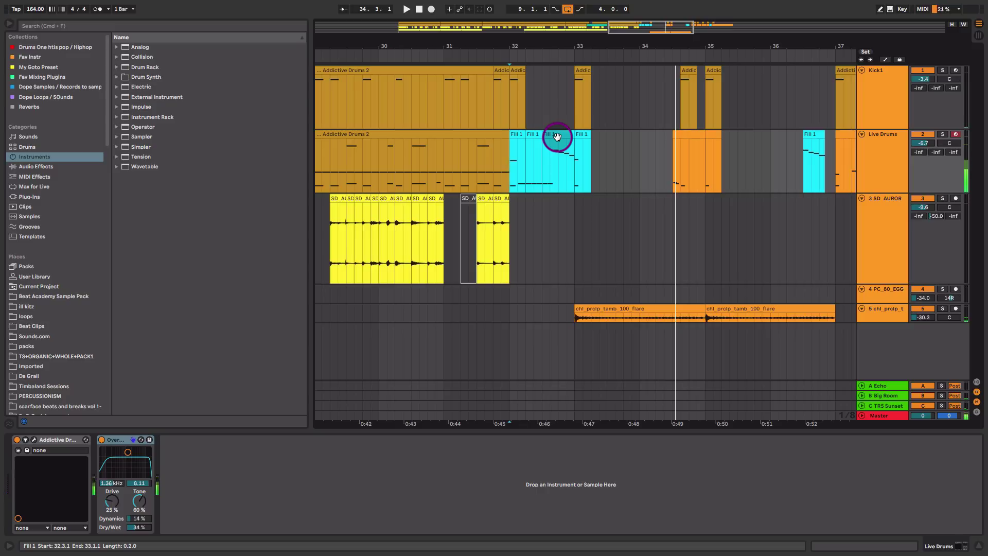
pyautogui.doubleClick(558, 136)
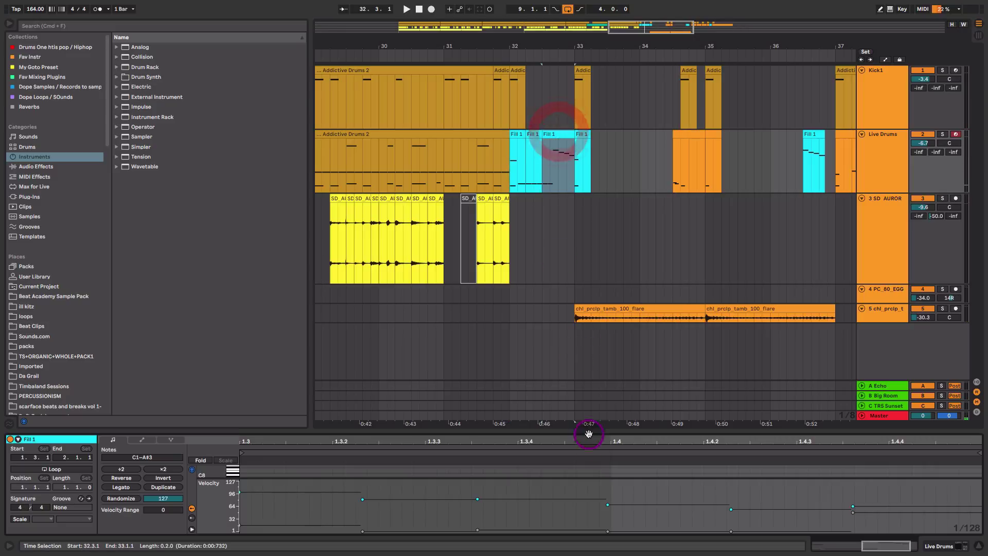
# Enlarge the Fill 1 note editor and adjust the tom notes' velocities slightly, setting the G#3 note to about 61.
pyautogui.moveTo(592, 433); pyautogui.dragTo(613, 157)
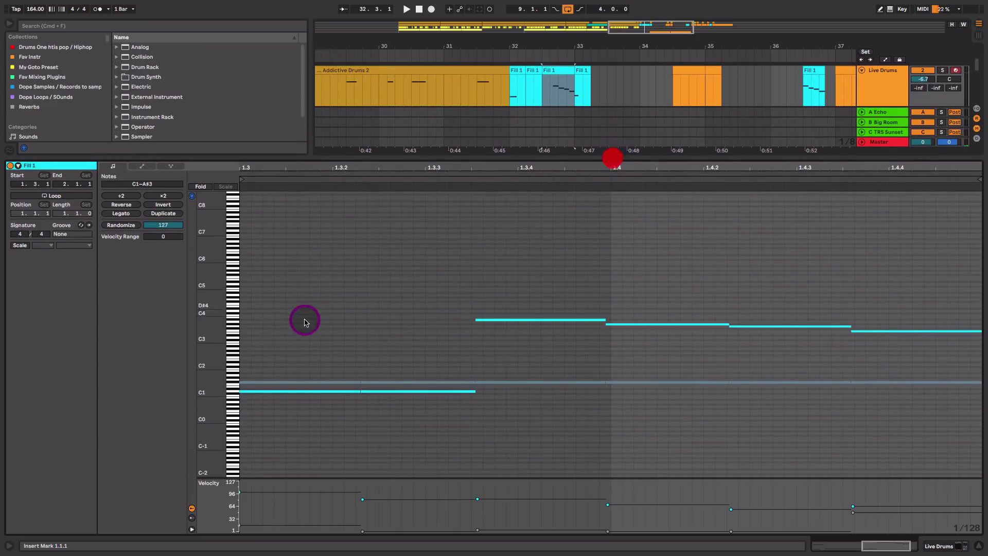
pyautogui.moveTo(208, 363); pyautogui.dragTo(228, 378)
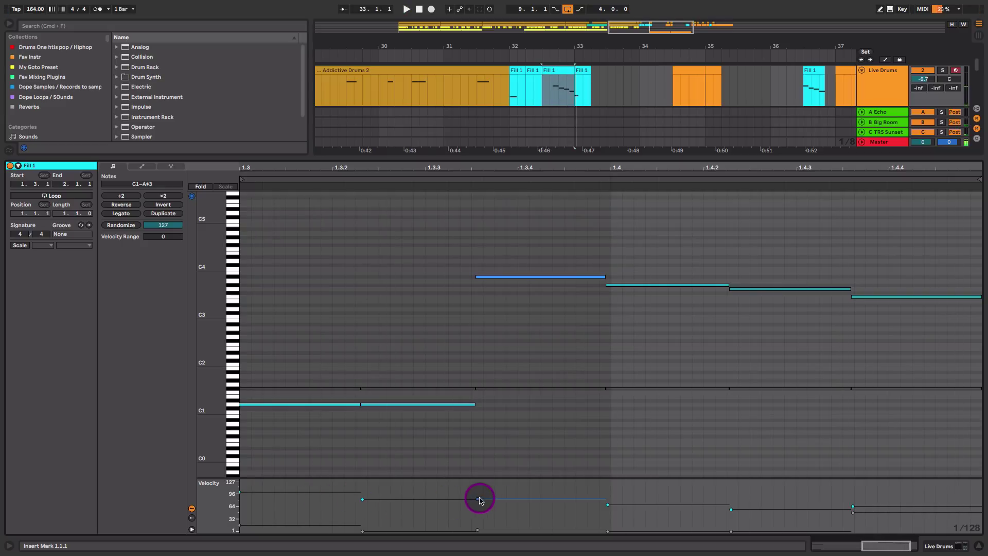
pyautogui.moveTo(480, 499); pyautogui.dragTo(479, 497)
pyautogui.moveTo(611, 502); pyautogui.dragTo(677, 519)
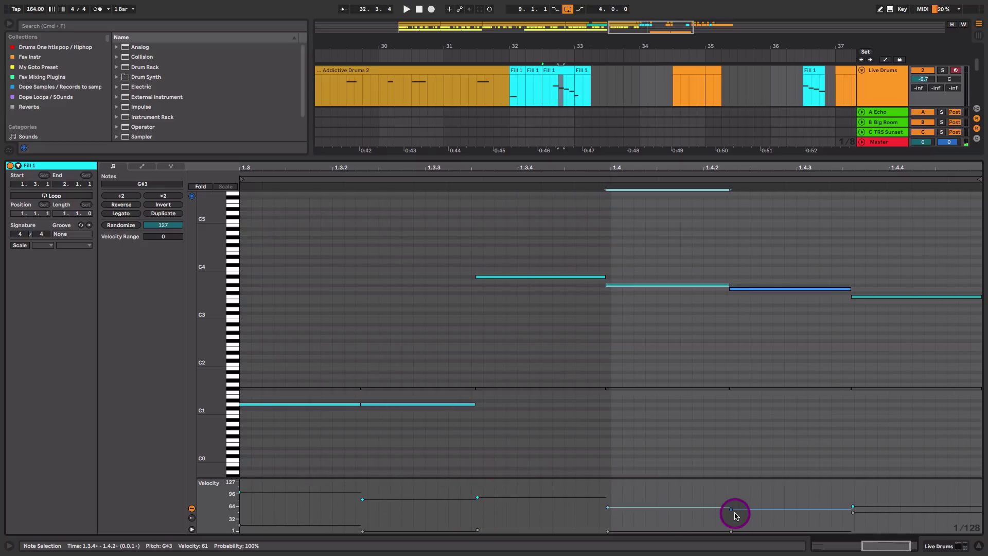
# Open Addictive Drums 2 on the Live Drums track and examine the volume envelope of Tom 1 in its edit view.
pyautogui.hotkey('shift', 'Tab')
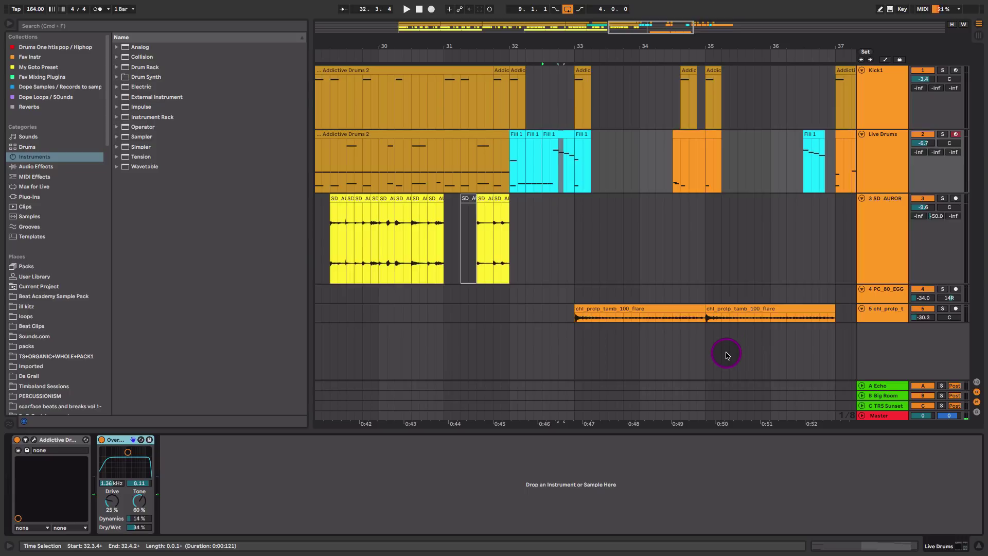
pyautogui.click(547, 135)
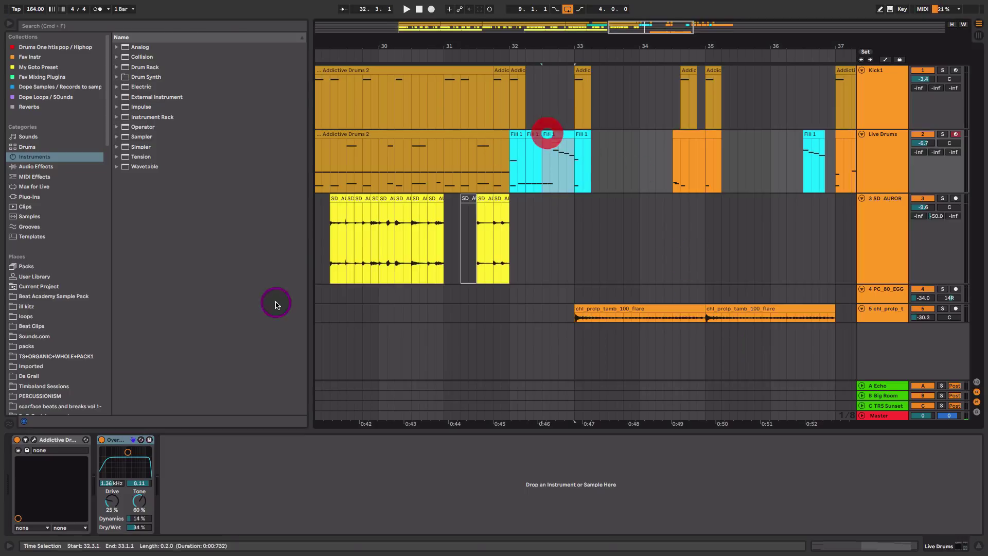
pyautogui.click(34, 439)
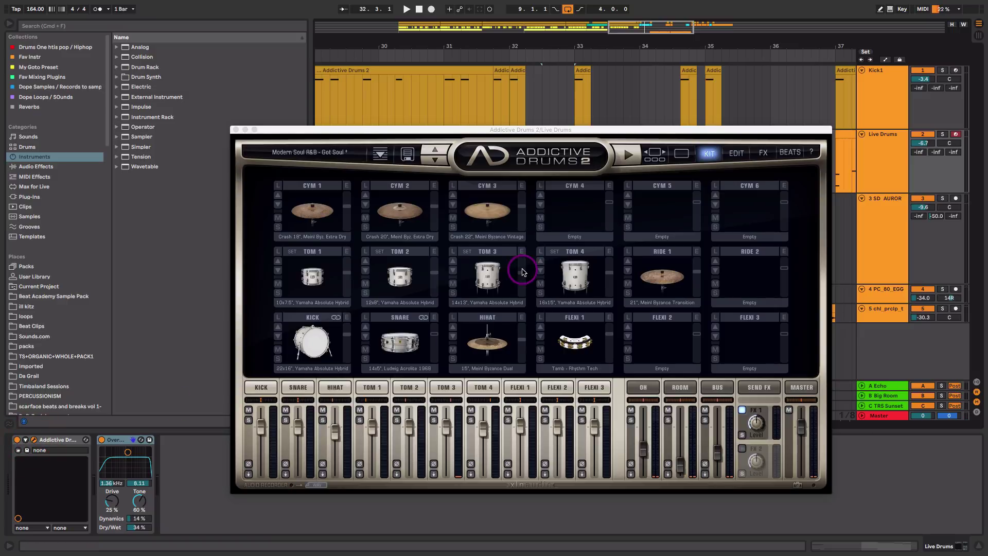
pyautogui.click(736, 152)
pyautogui.click(661, 212)
pyautogui.moveTo(663, 216); pyautogui.dragTo(673, 243)
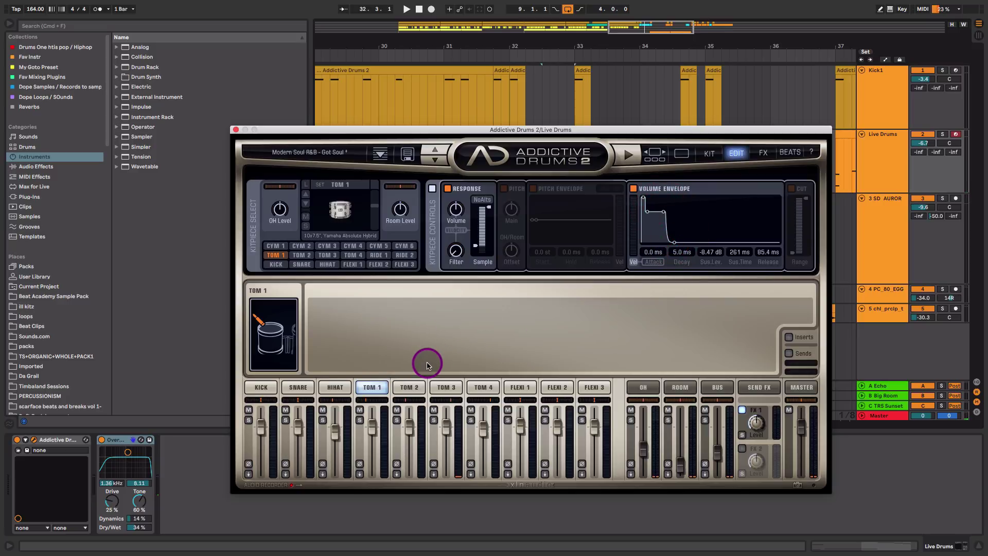
pyautogui.click(380, 388)
pyautogui.press('space')
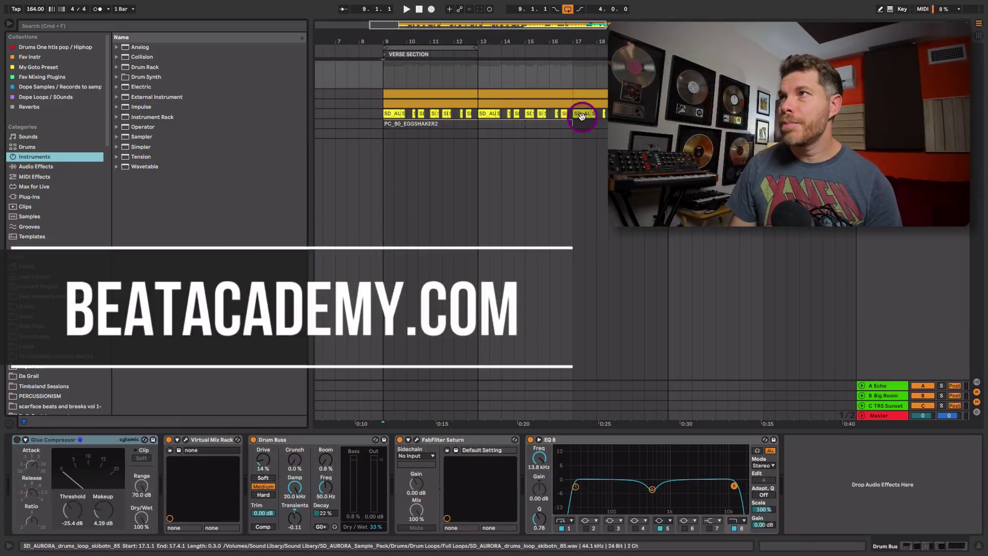
# Show the Drum Bus track's effect chain and enlarge the track in the arrangement.
pyautogui.click(592, 96)
pyautogui.click(882, 133)
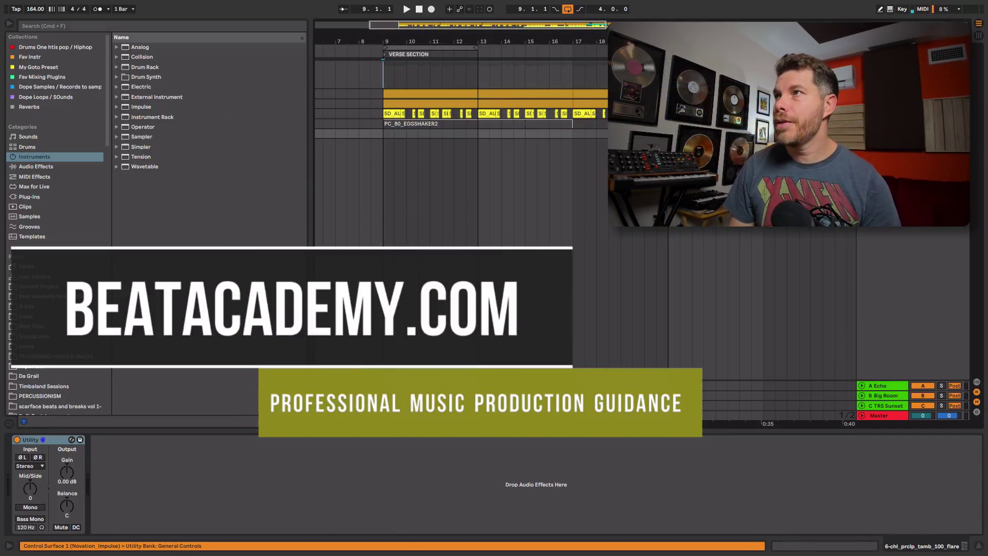
pyautogui.click(882, 69)
pyautogui.hotkey('alt', '+')
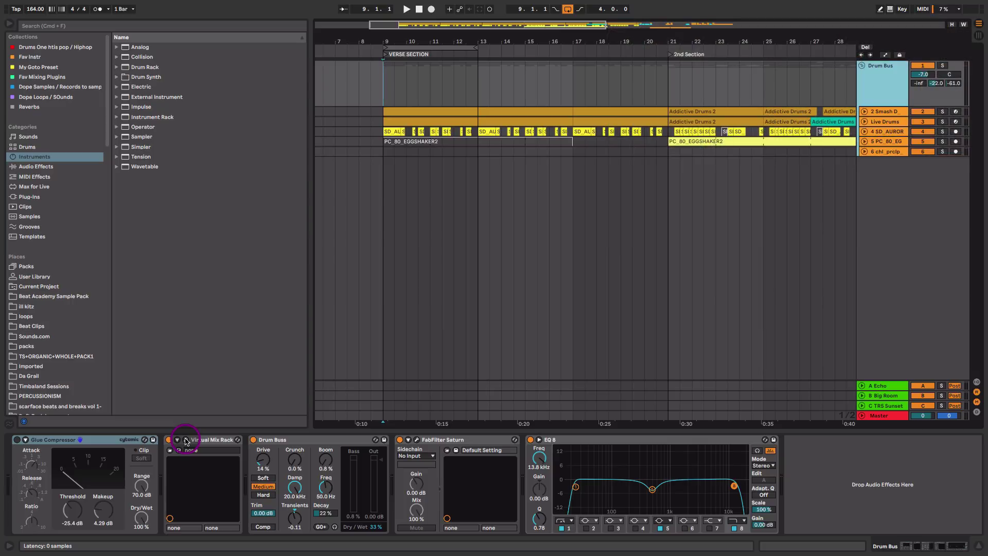
# Open Virtual Mix Rack on the Drum Bus and examine the Virtual Channel input level and the Custom Opto module.
pyautogui.click(186, 440)
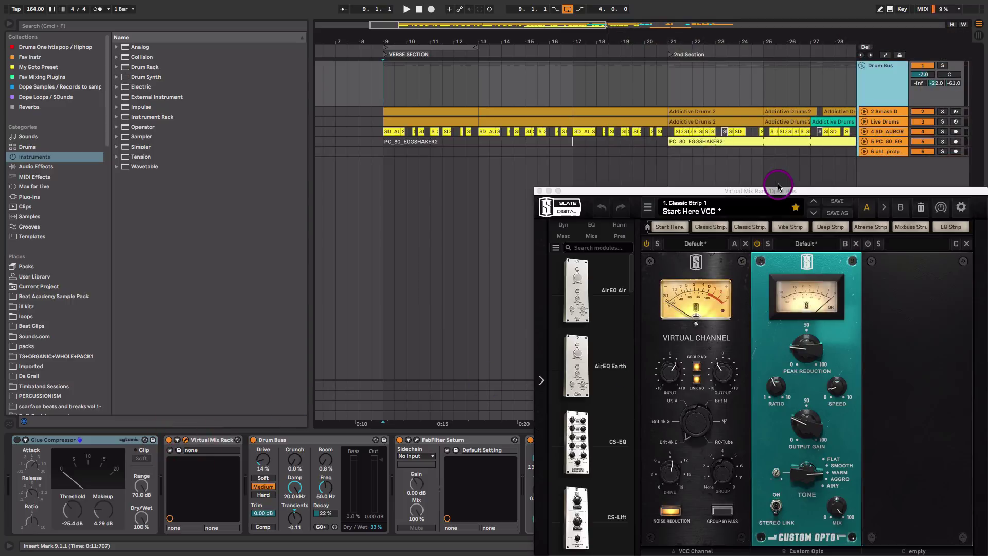
pyautogui.moveTo(778, 192); pyautogui.dragTo(552, 134)
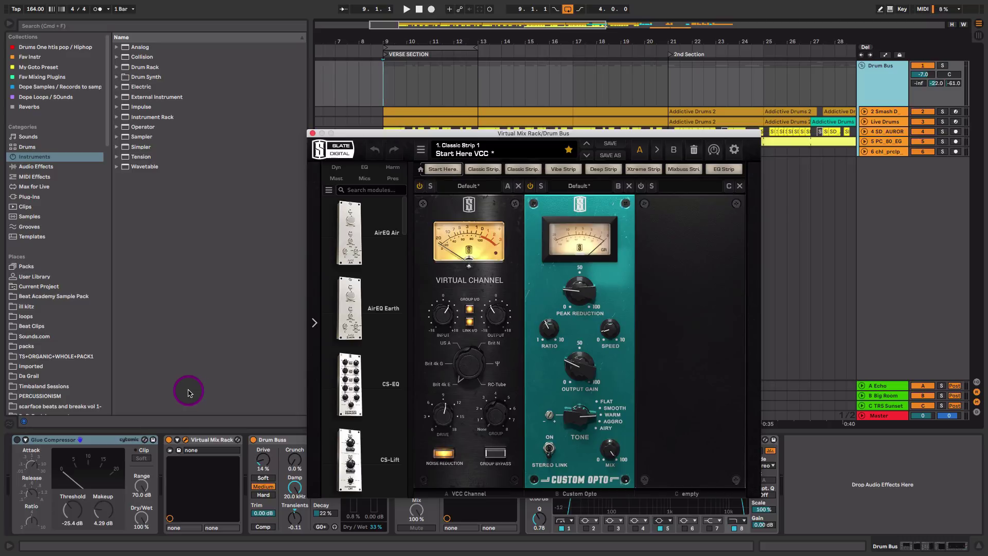
pyautogui.moveTo(442, 132); pyautogui.dragTo(286, 85)
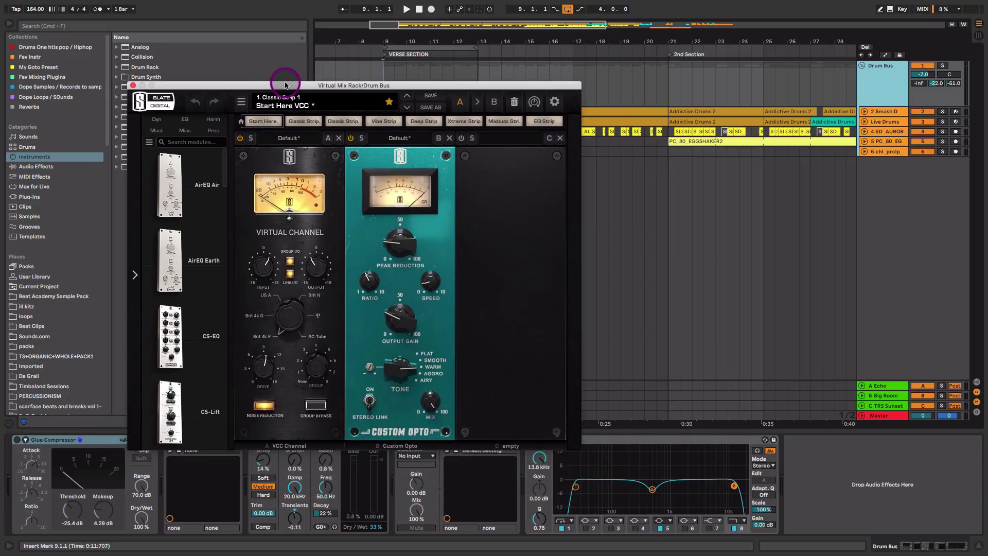
pyautogui.click(267, 270)
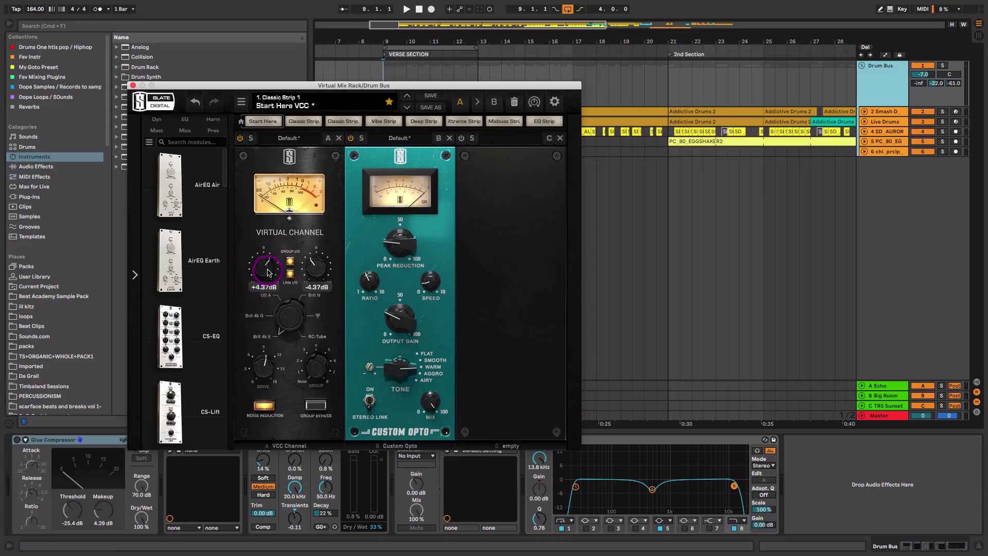
pyautogui.moveTo(268, 271); pyautogui.dragTo(268, 272)
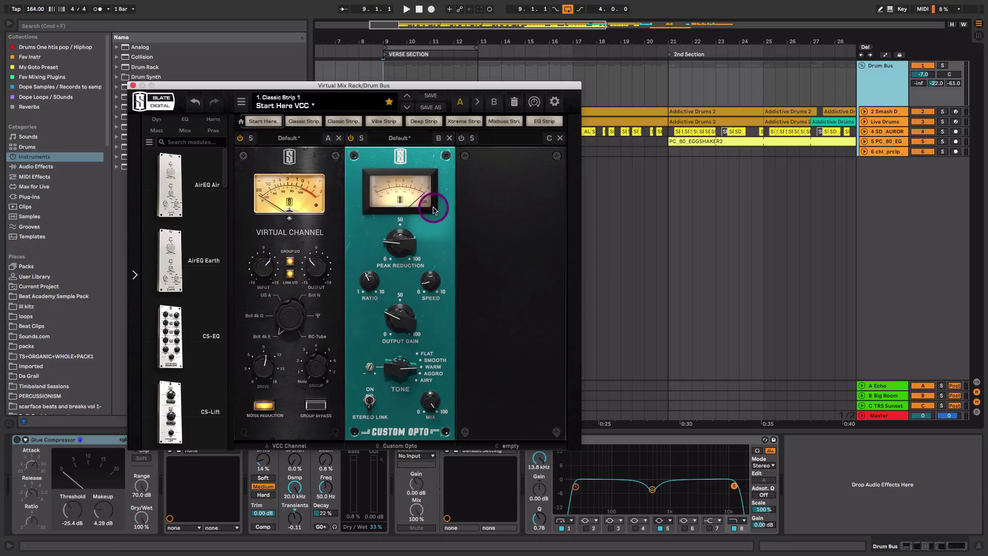
pyautogui.moveTo(441, 84); pyautogui.dragTo(432, 62)
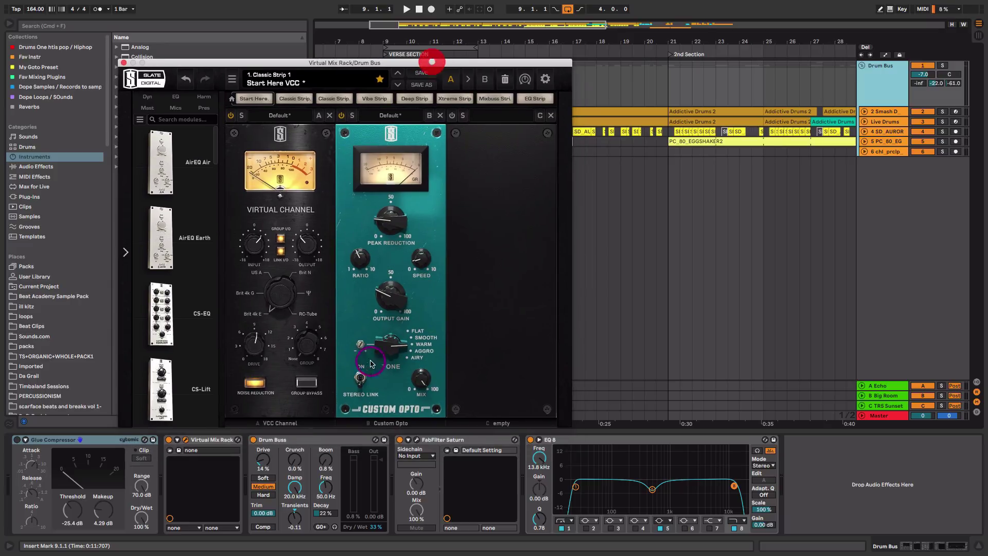
# Bypass Drum Buss, FabFilter Saturn and EQ Eight, and play the drums with the Custom Opto module off and on.
pyautogui.click(253, 439)
pyautogui.click(400, 440)
pyautogui.click(530, 440)
pyautogui.press('space')
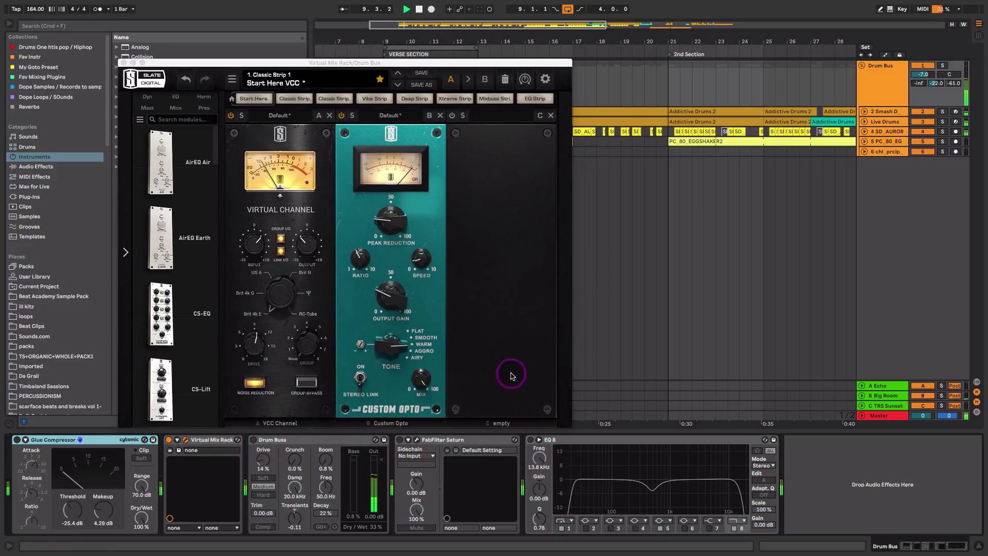
pyautogui.click(340, 117)
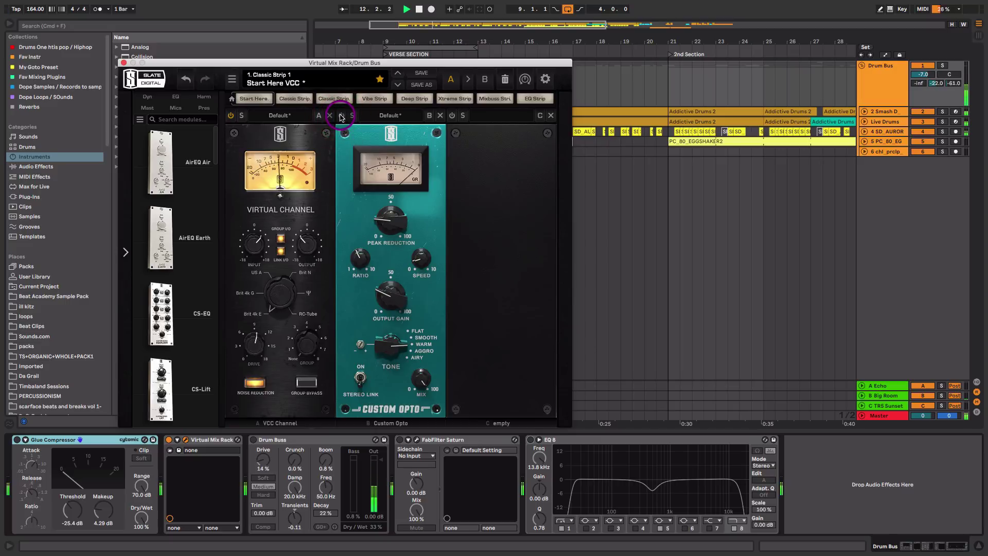
pyautogui.click(341, 116)
# Replay the drums from bar 9 and set the Custom Opto's Peak Reduction to 23.3.
pyautogui.click(387, 230)
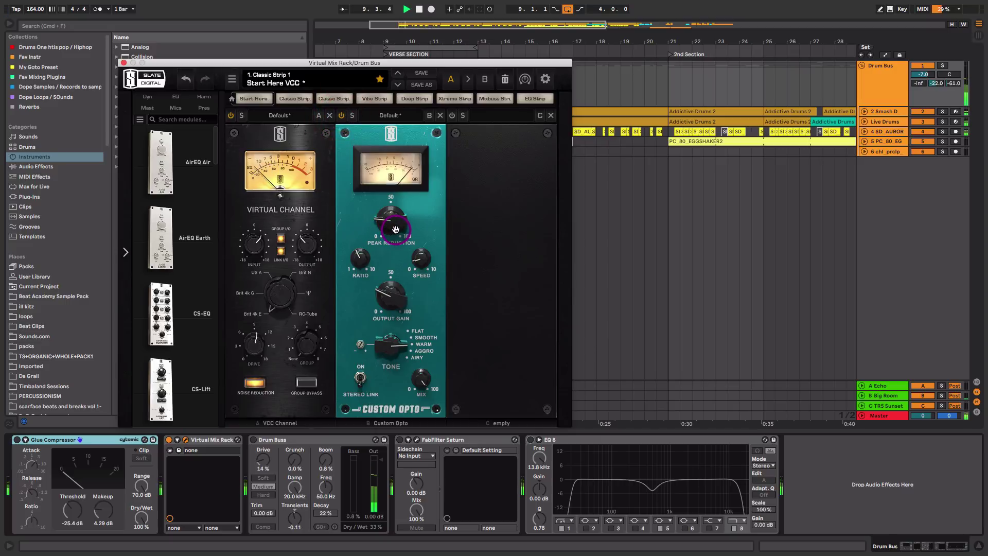
pyautogui.click(395, 228)
pyautogui.press('space')
pyautogui.click(397, 306)
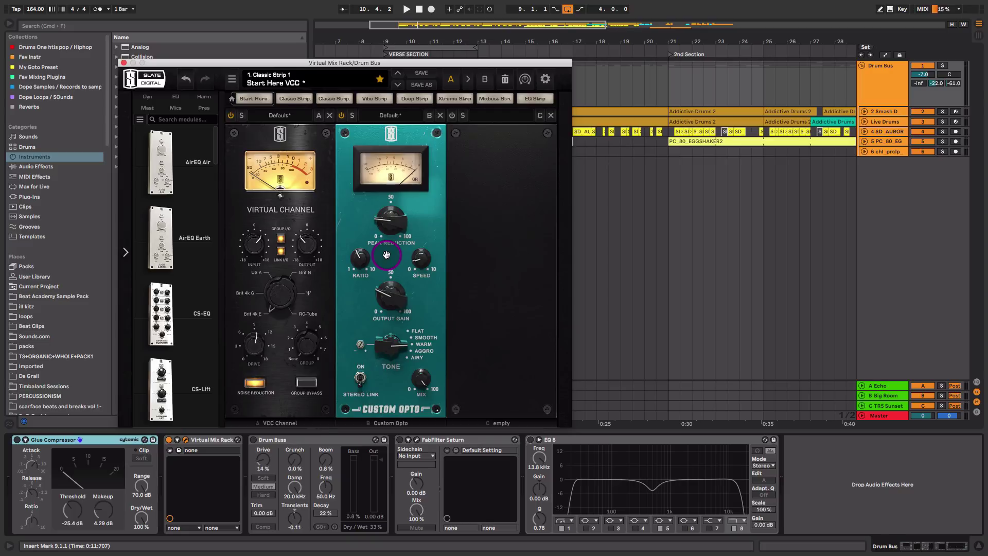
pyautogui.press('space')
pyautogui.moveTo(402, 230)
pyautogui.mouseDown()
pyautogui.moveTo(407, 201)
pyautogui.moveTo(402, 227)
pyautogui.mouseUp()
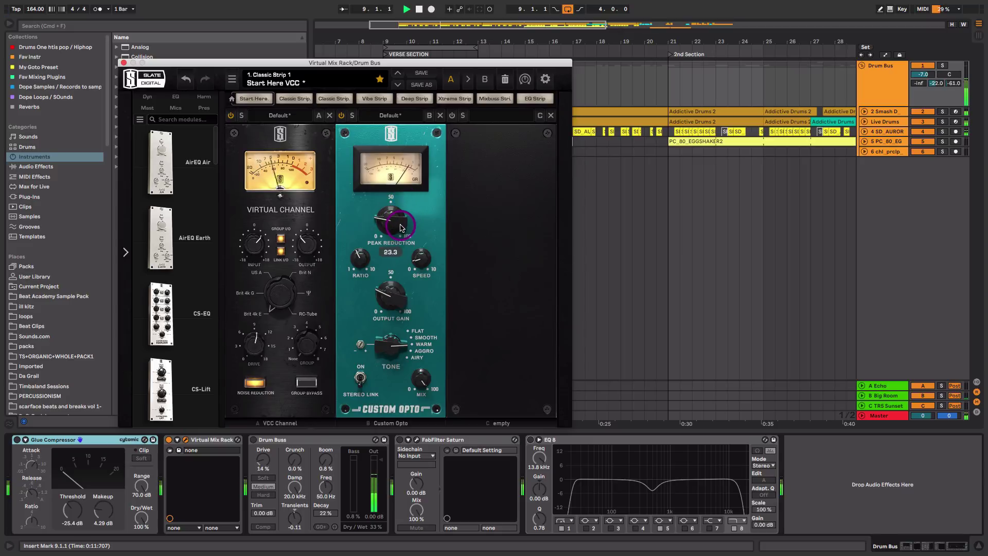
# Turn on Drum Buss, try higher and lower Transients during playback, and set Transients to -0.17 with Dry/Wet at 33%.
pyautogui.click(268, 441)
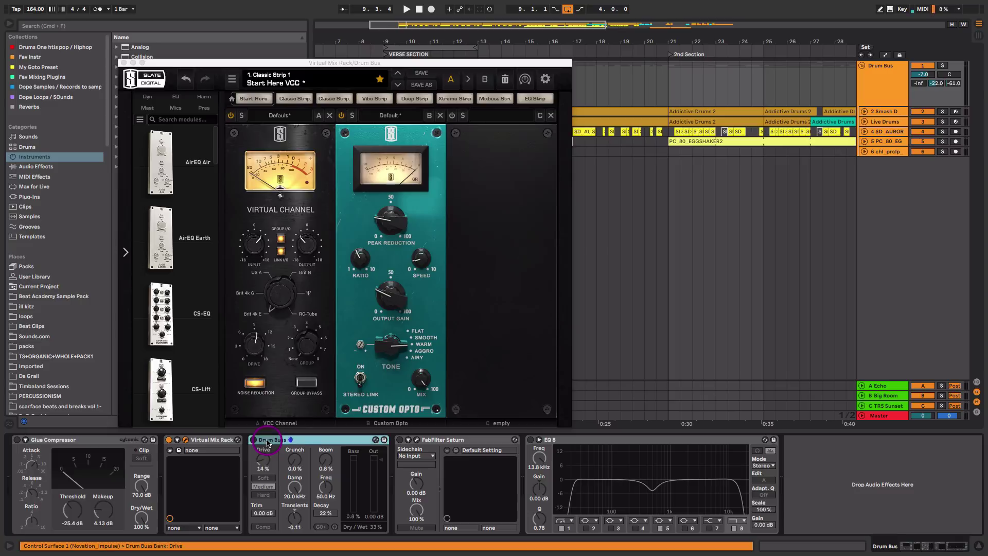
pyautogui.click(253, 440)
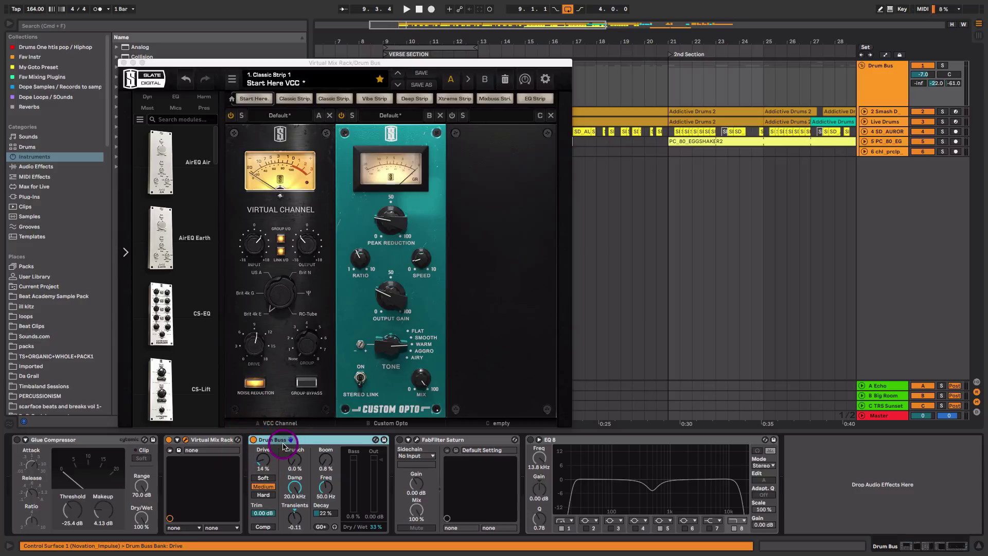
pyautogui.click(265, 463)
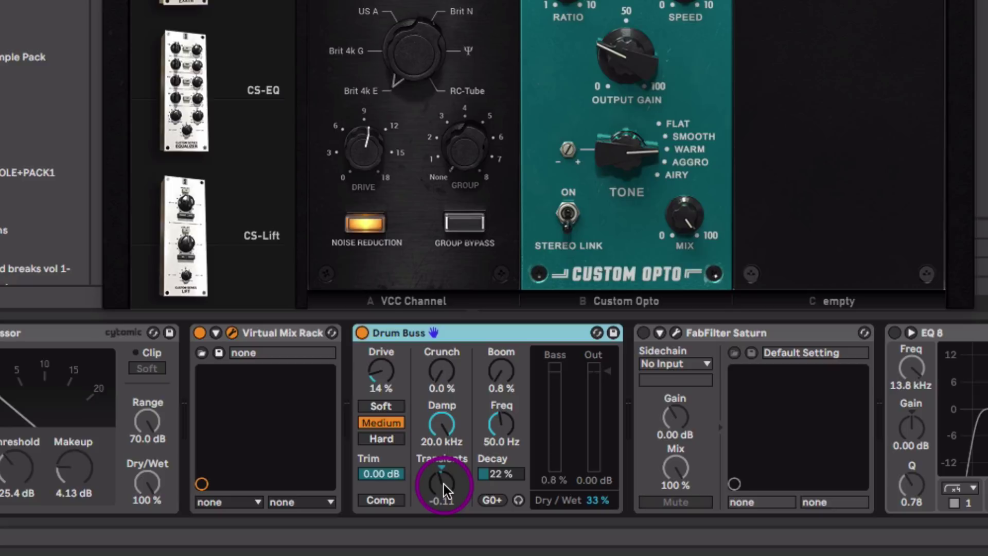
pyautogui.moveTo(447, 485); pyautogui.dragTo(447, 427)
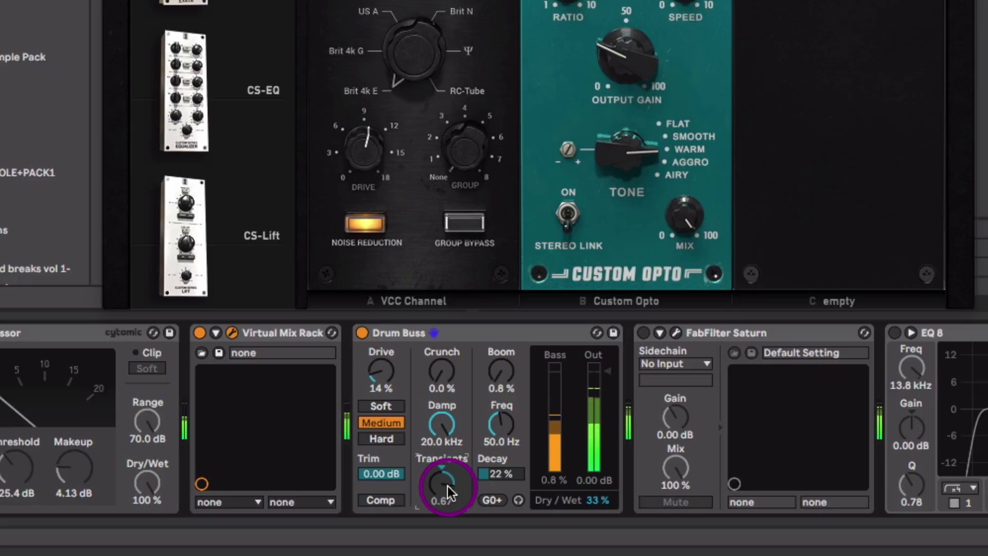
pyautogui.moveTo(447, 486); pyautogui.dragTo(447, 522)
pyautogui.moveTo(446, 486); pyautogui.dragTo(442, 488)
pyautogui.moveTo(607, 507); pyautogui.dragTo(607, 503)
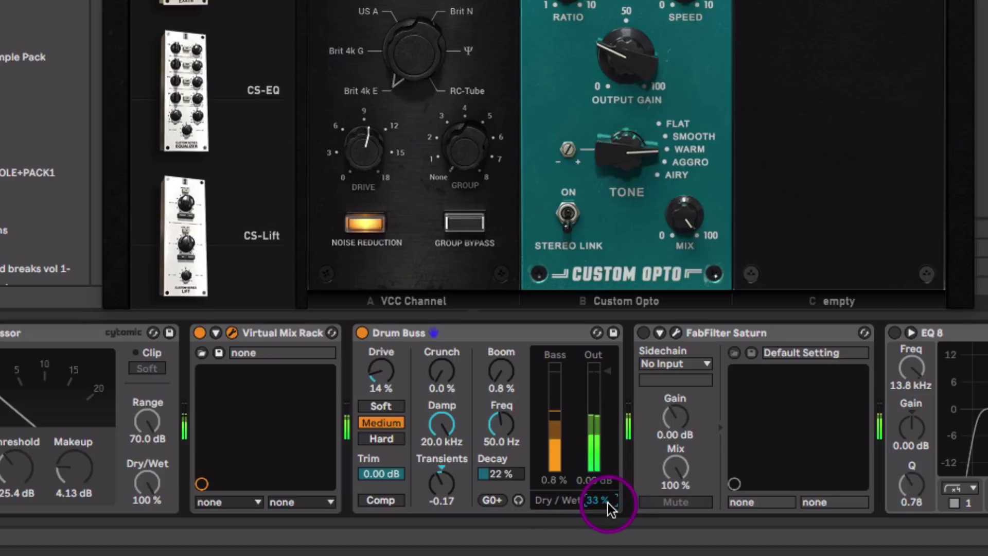
# Turn on and open FabFilter Saturn on the Drum Bus, and play the drums to compare its Warm Tape saturation.
pyautogui.click(643, 333)
pyautogui.click(675, 333)
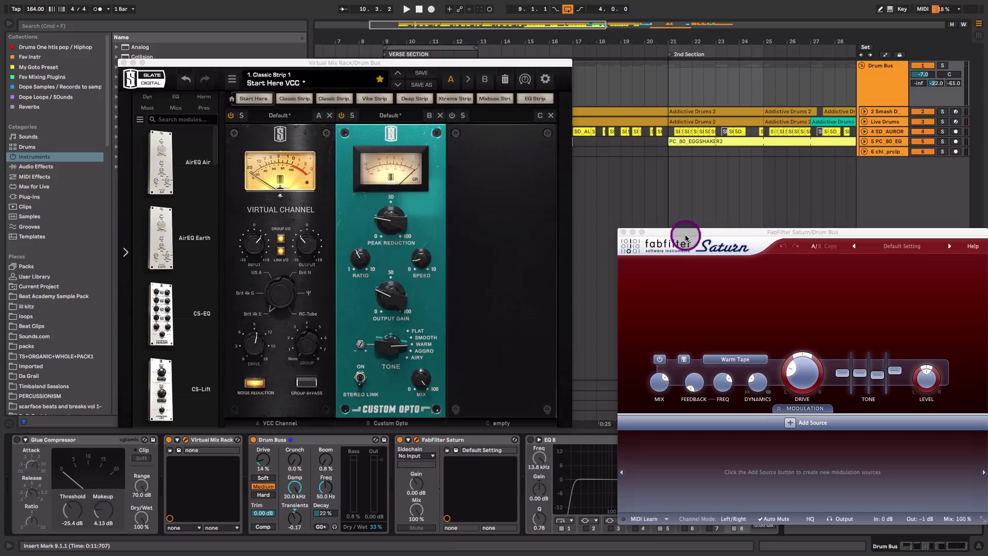
pyautogui.moveTo(891, 106); pyautogui.dragTo(698, 30)
pyautogui.moveTo(546, 172); pyautogui.dragTo(546, 172)
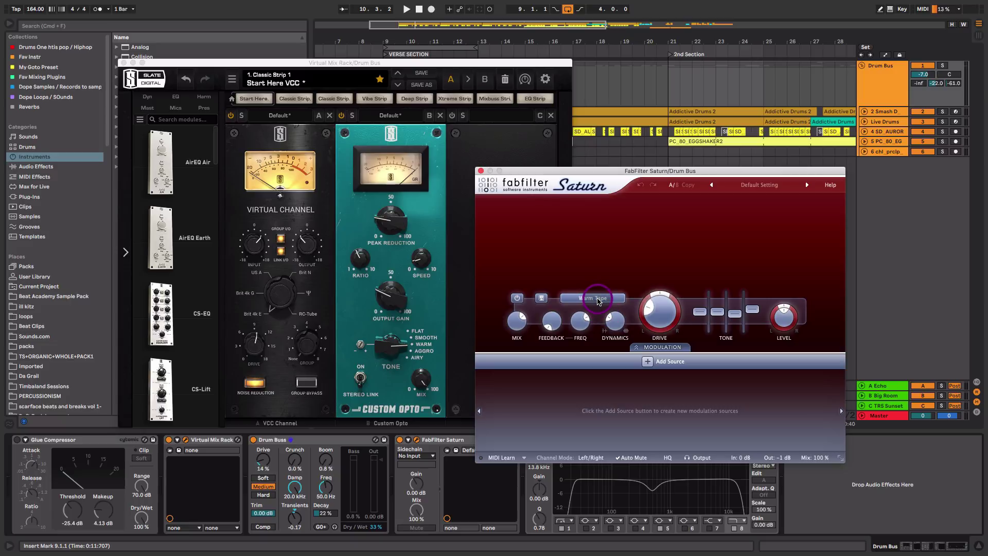
pyautogui.moveTo(598, 301)
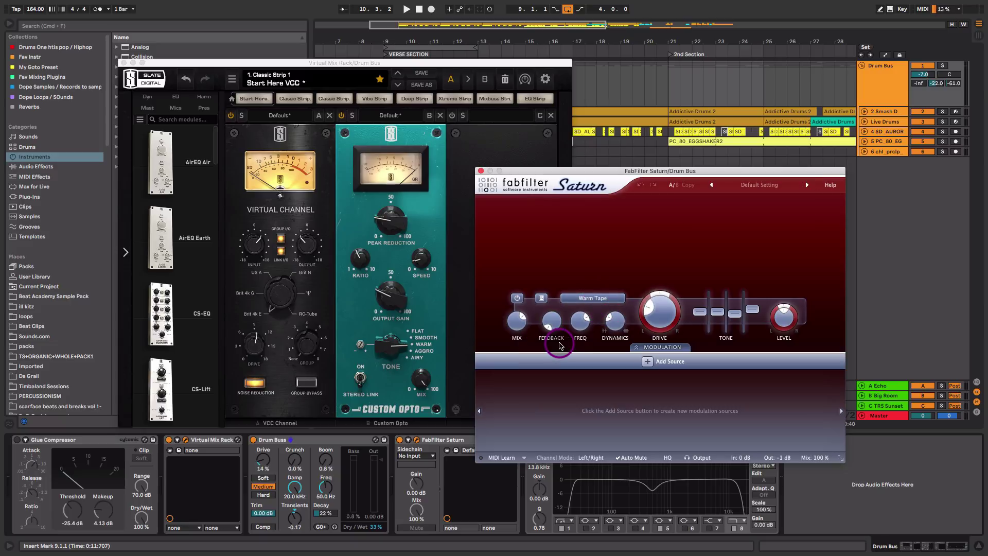
pyautogui.press('space')
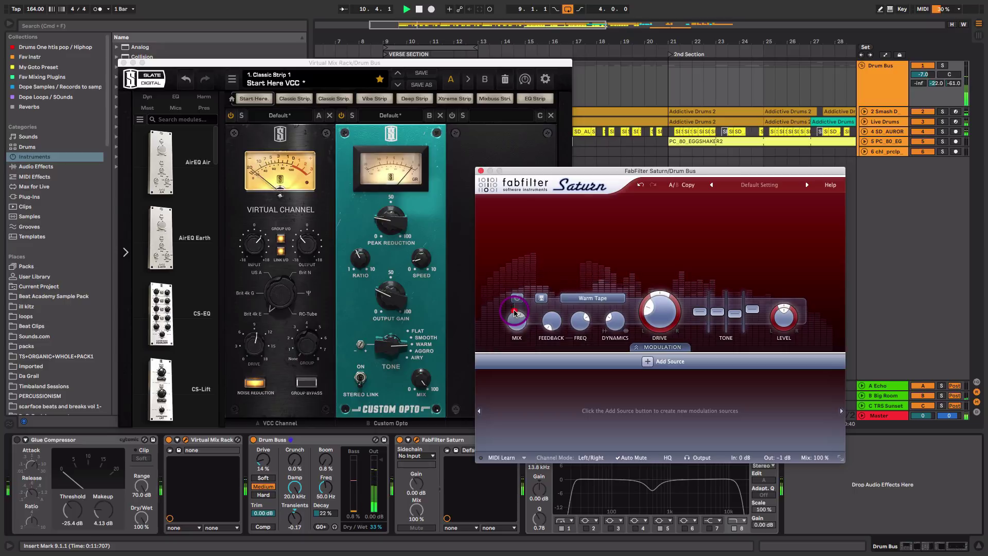
pyautogui.click(402, 443)
pyautogui.press('space')
# Turn on EQ Eight, shift its midrange dip slightly lower in frequency during playback, and set the high cut to 13.5 kHz.
pyautogui.moveTo(644, 170); pyautogui.dragTo(425, 72)
pyautogui.click(501, 419)
pyautogui.click(531, 439)
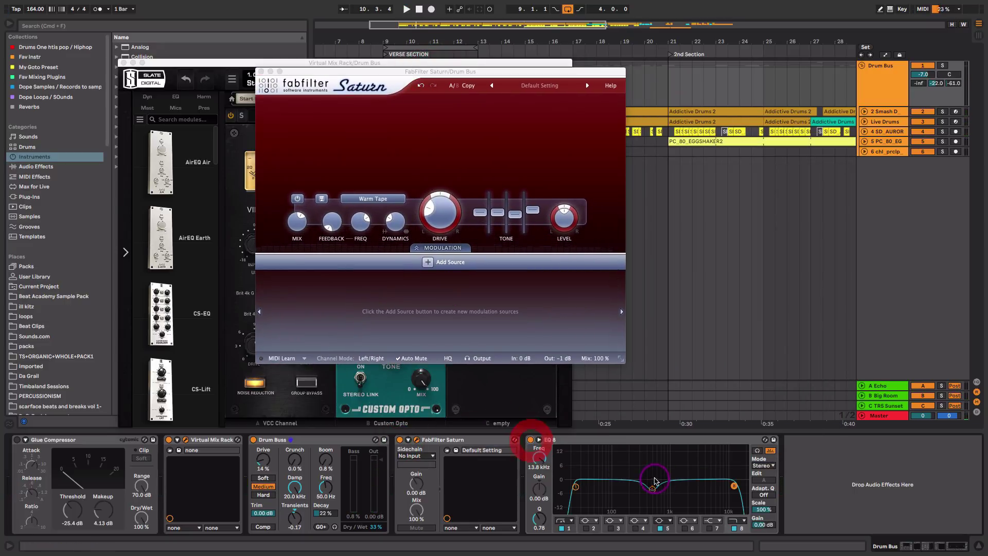
pyautogui.press('space')
pyautogui.moveTo(652, 490)
pyautogui.mouseDown()
pyautogui.moveTo(651, 462)
pyautogui.moveTo(649, 489)
pyautogui.mouseUp()
pyautogui.press('space')
pyautogui.press('space')
pyautogui.press('space')
pyautogui.click(737, 493)
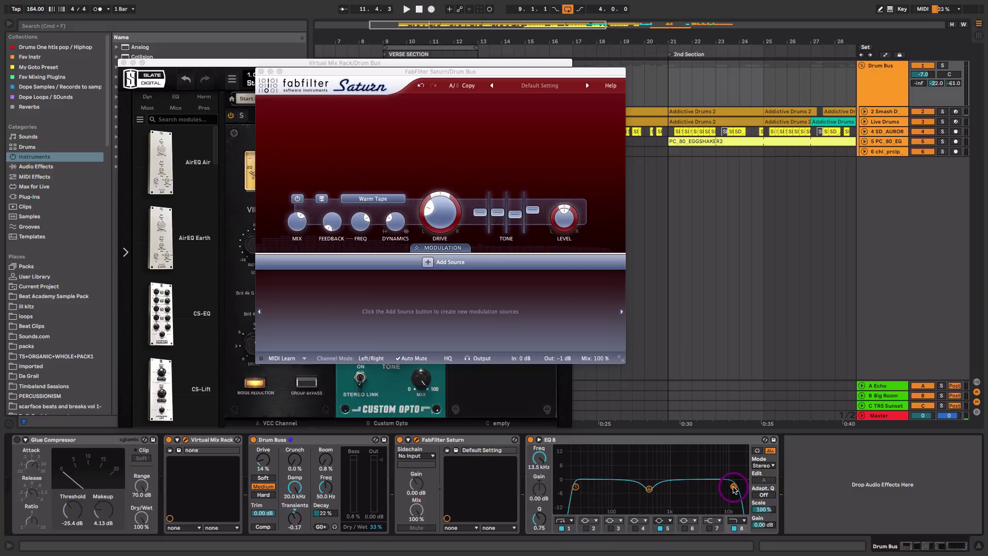
pyautogui.doubleClick(613, 441)
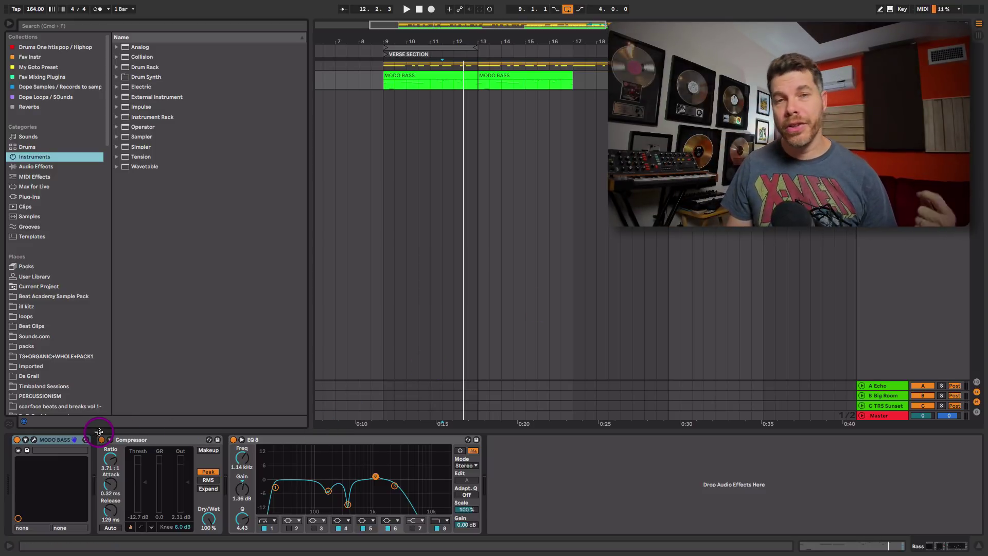
# Open the MODO BASS instrument on the Bass track to examine its '70s P-Bass model and specifications.
pyautogui.click(34, 441)
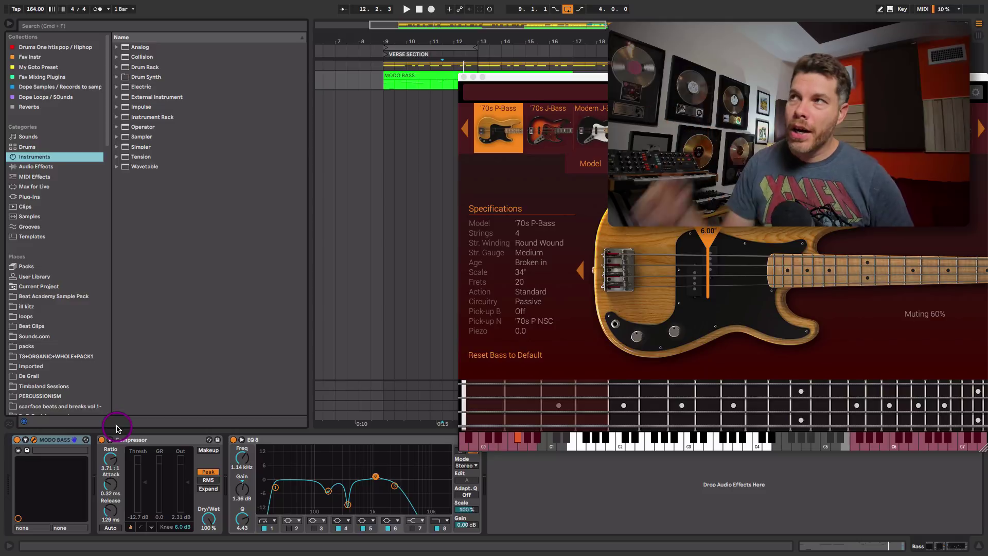
pyautogui.moveTo(535, 76); pyautogui.dragTo(394, 66)
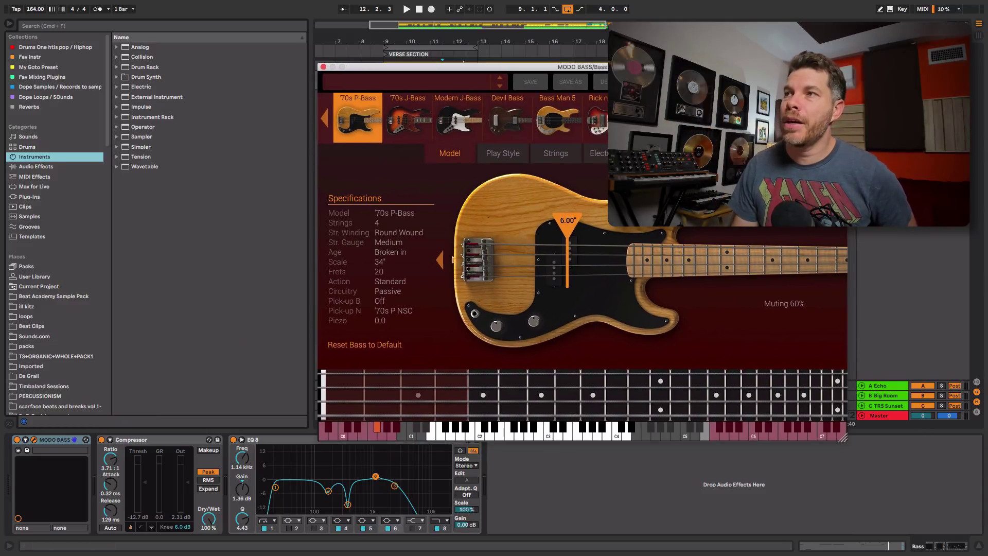
# Show MODO BASS's Play Style settings, try different Muting amounts during playback, set Muting to 56%, and close the instrument.
pyautogui.click(406, 126)
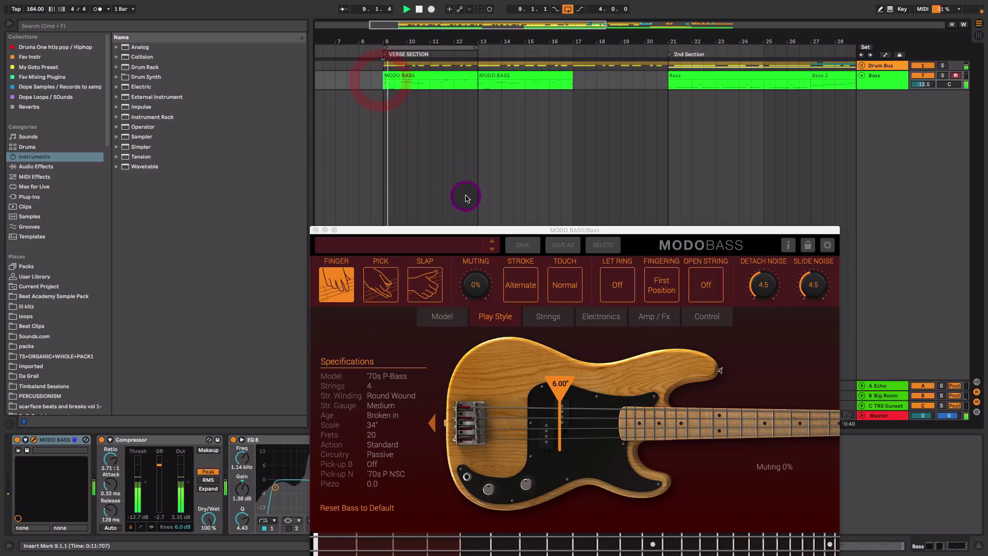
pyautogui.moveTo(485, 228); pyautogui.dragTo(502, 144)
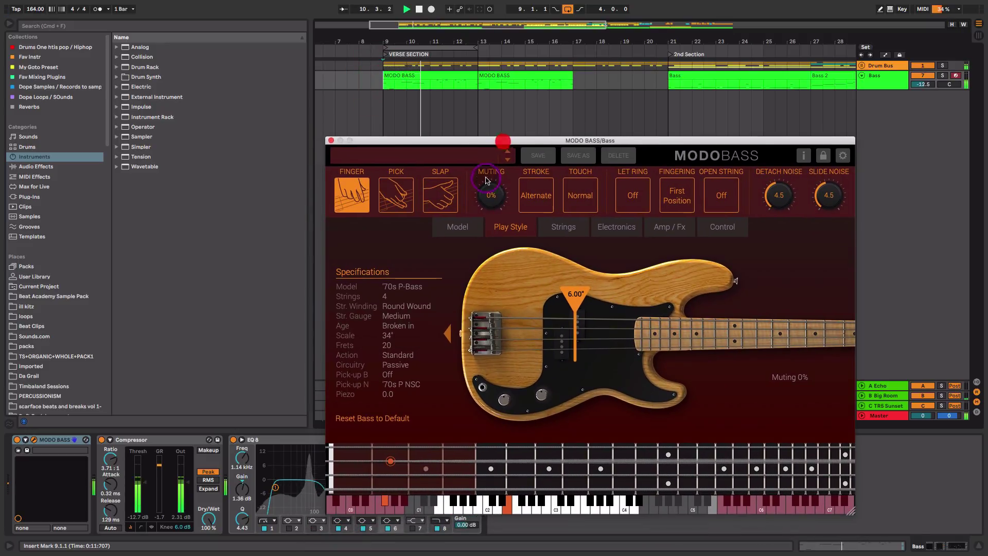
pyautogui.moveTo(491, 198); pyautogui.dragTo(492, 219)
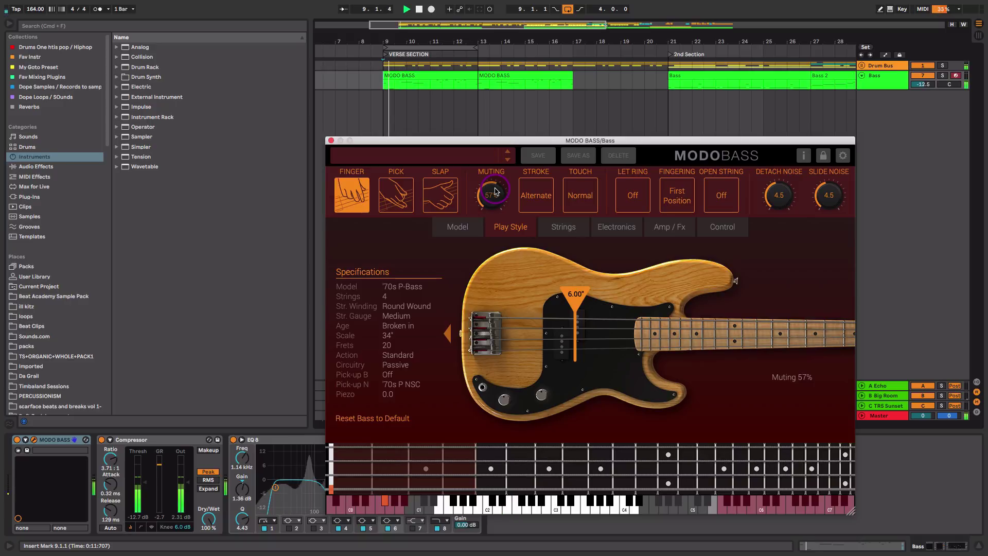
pyautogui.moveTo(495, 192); pyautogui.dragTo(488, 215)
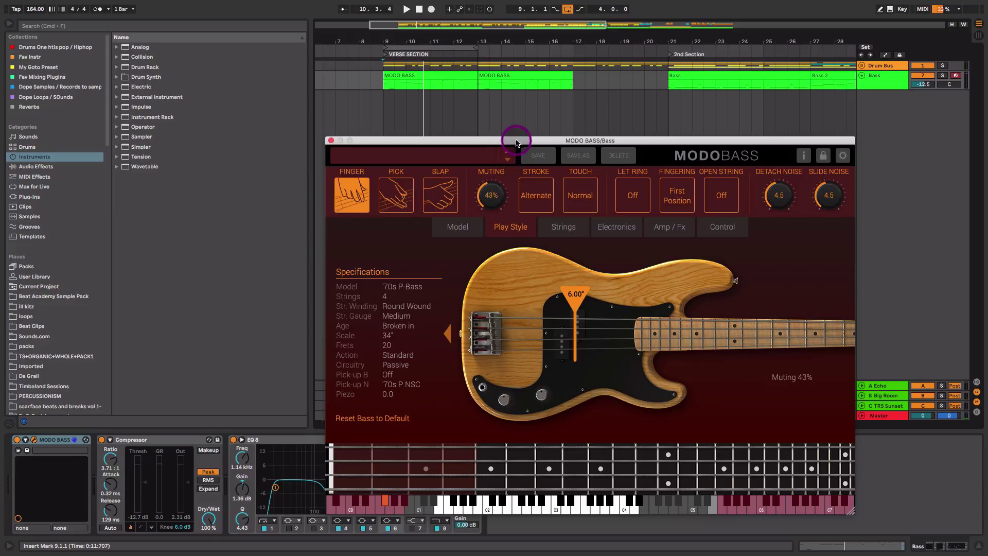
pyautogui.moveTo(517, 128); pyautogui.dragTo(518, 127)
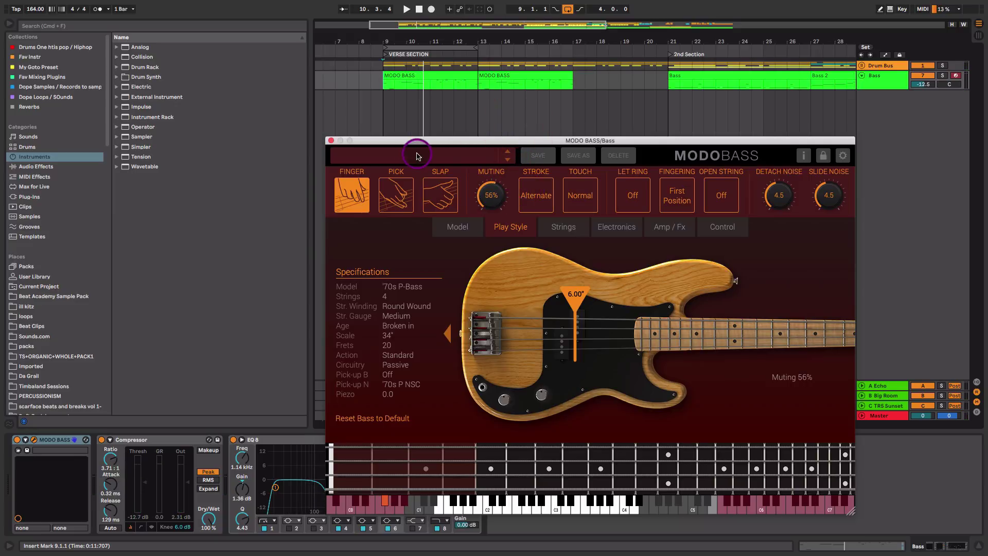
pyautogui.click(331, 140)
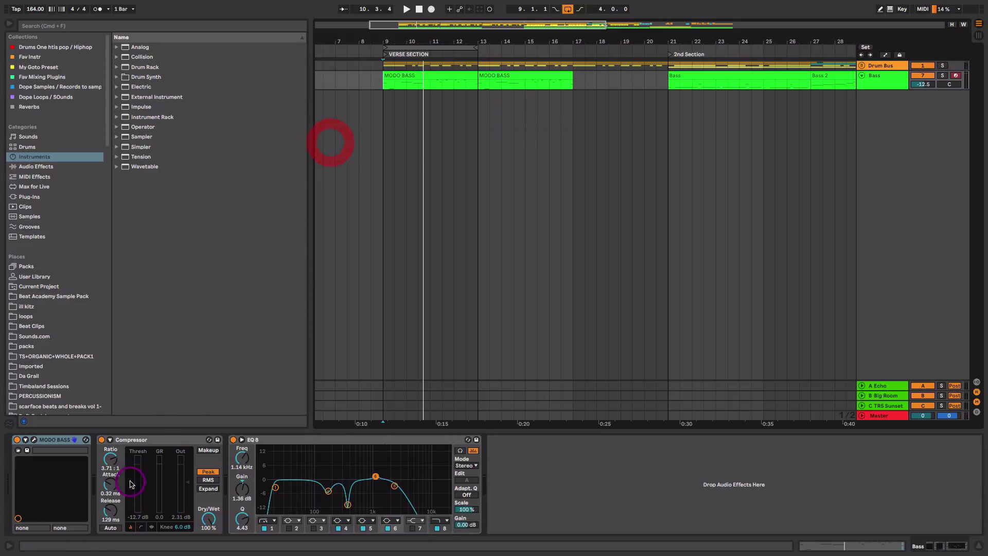
# Play the bass part to examine the Compressor's gain reduction, and bypass EQ 8 to compare the sound.
pyautogui.click(149, 440)
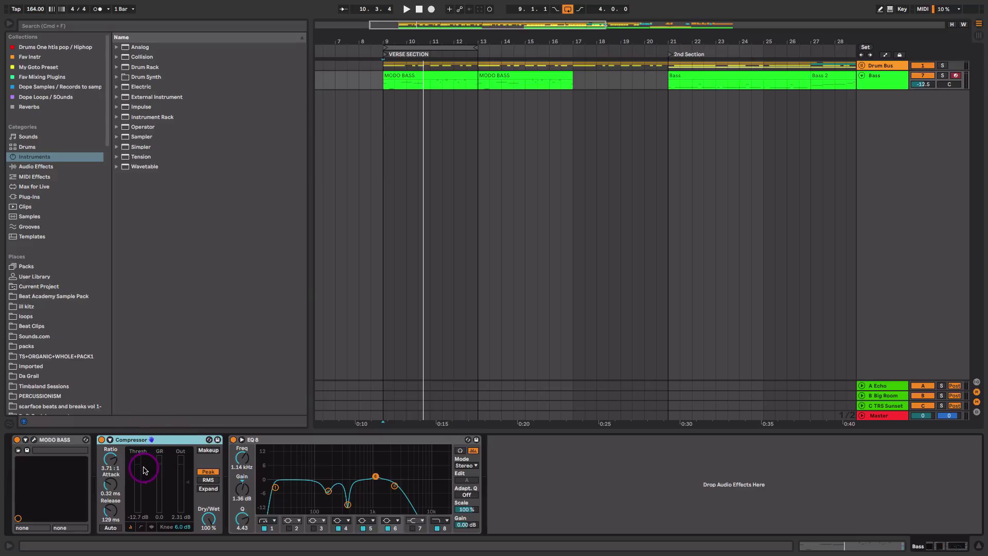
pyautogui.press('space')
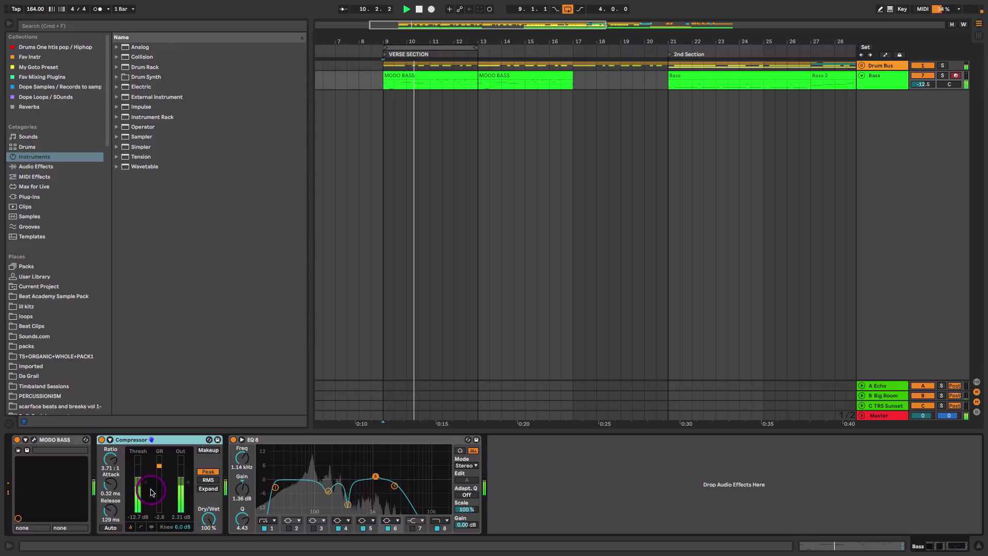
pyautogui.click(164, 518)
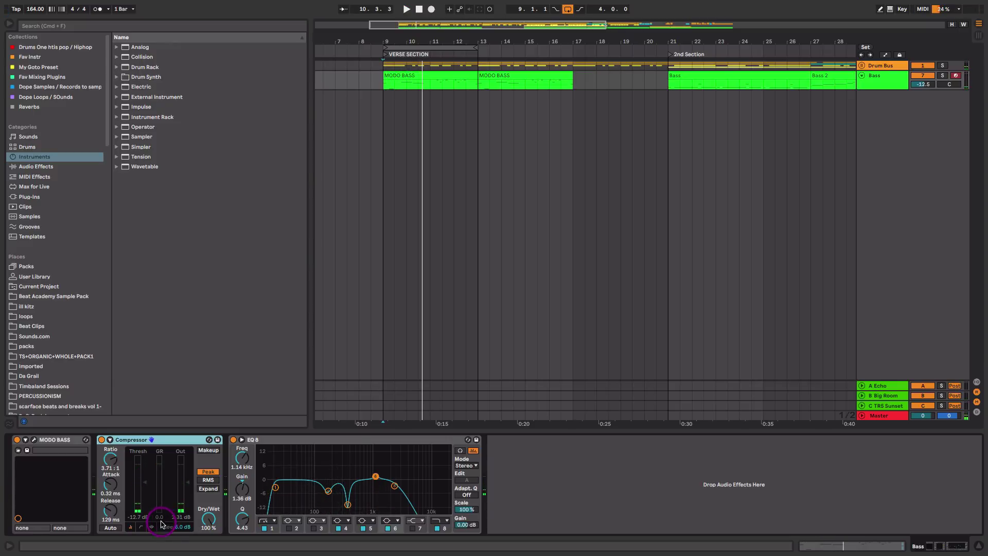
pyautogui.press('space')
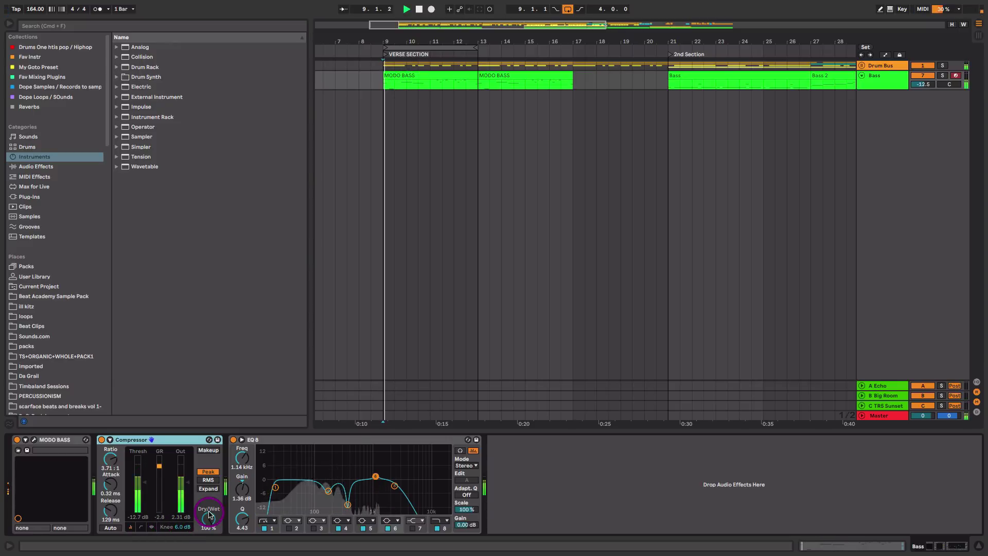
pyautogui.click(232, 440)
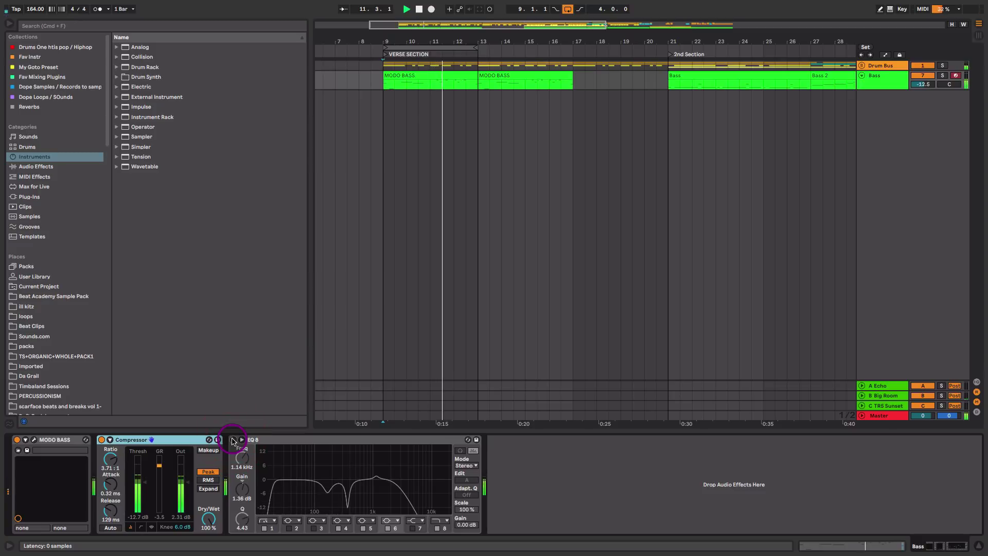
pyautogui.press('space')
# Open the notes of the first MODO BASS clip and set the velocity of the long F#2 note at 1.4 to 54.
pyautogui.doubleClick(438, 77)
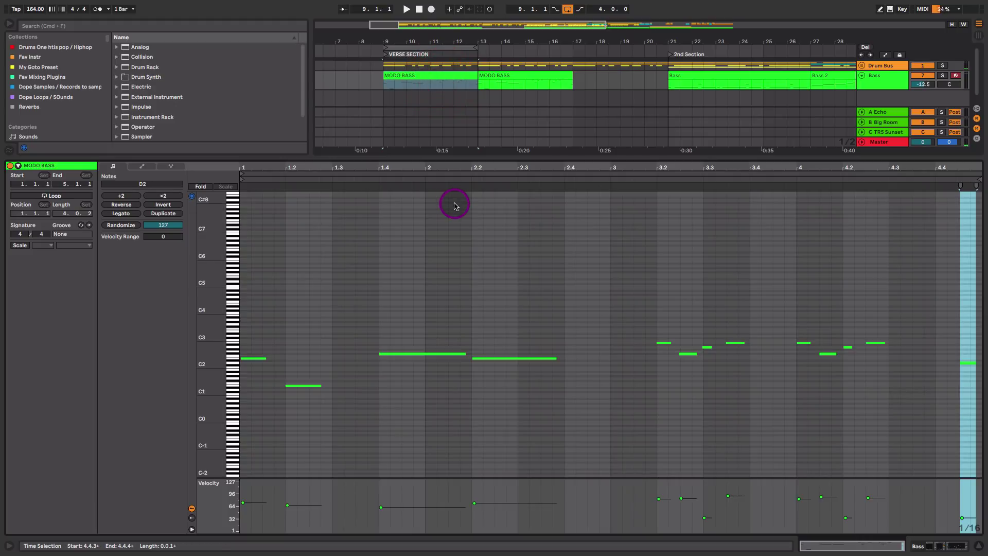
pyautogui.moveTo(345, 165); pyautogui.dragTo(345, 267)
pyautogui.moveTo(442, 167); pyautogui.dragTo(470, 166)
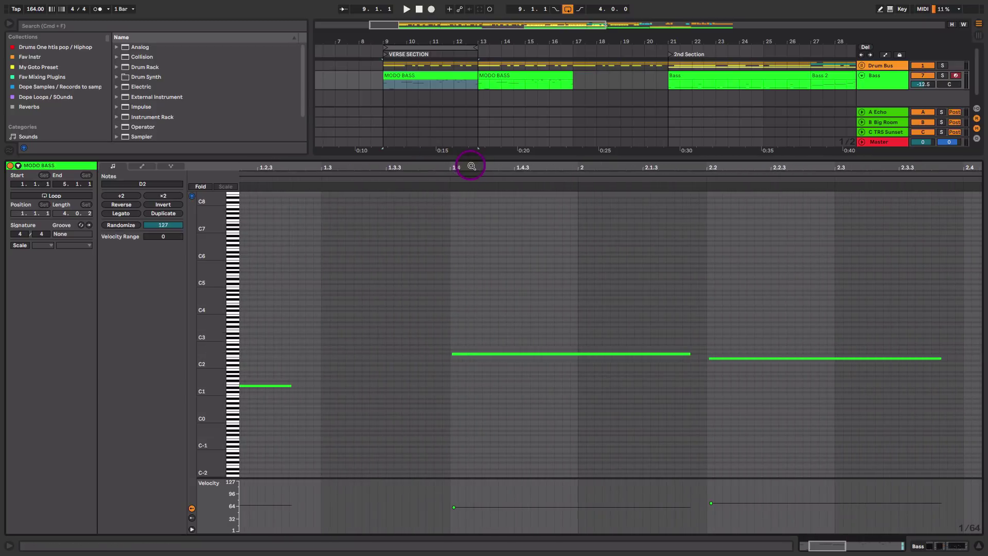
pyautogui.moveTo(709, 167); pyautogui.dragTo(600, 168)
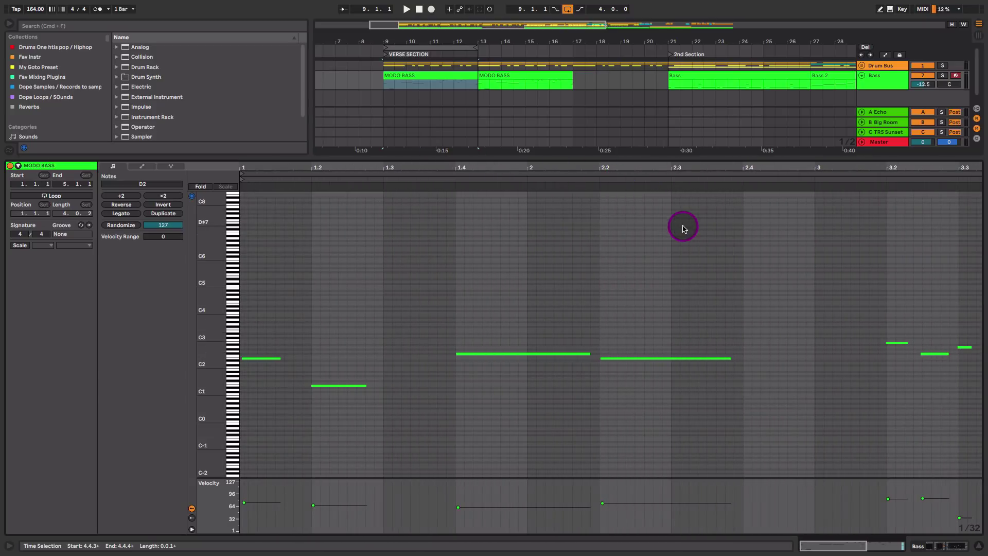
pyautogui.click(458, 508)
pyautogui.moveTo(458, 508); pyautogui.dragTo(459, 510)
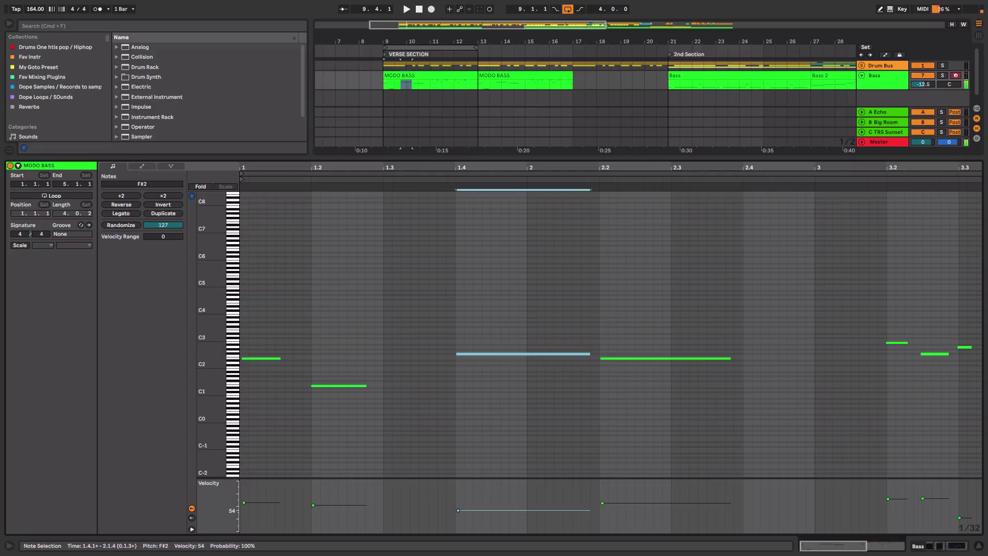
# Show the clip's Pitch Bend envelope and play from 1.3.2 to hear the slide into the F#2 note.
pyautogui.click(143, 167)
pyautogui.click(402, 268)
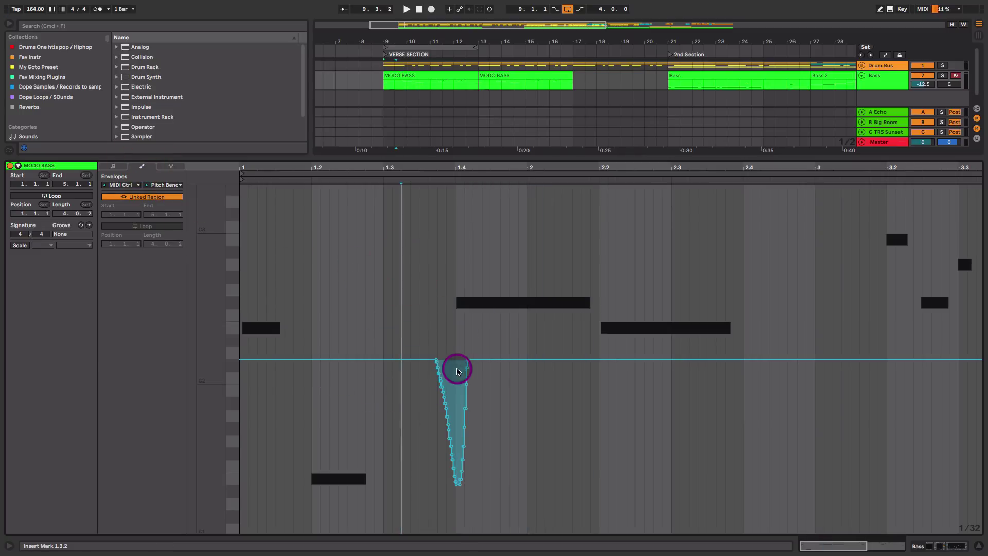
pyautogui.press('space')
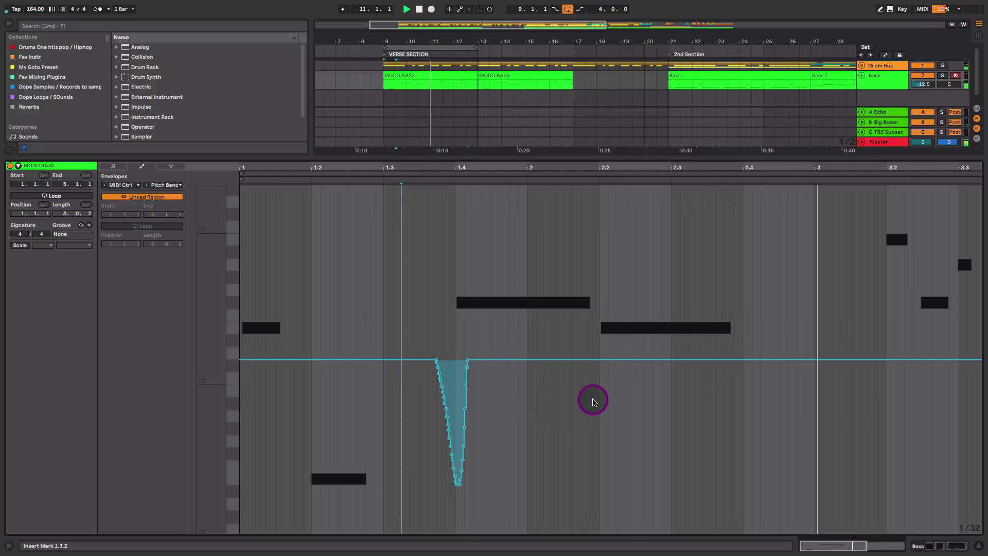
# Turn EQ 8 back on for the Bass track, and adjust its high-cut and low-cut points during playback.
pyautogui.hotkey('shift', 'Tab')
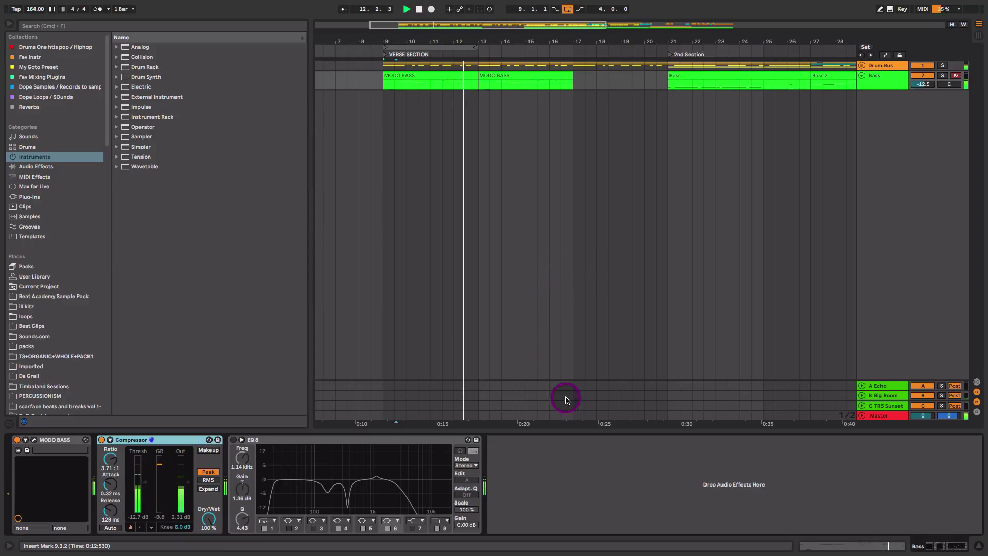
pyautogui.click(233, 440)
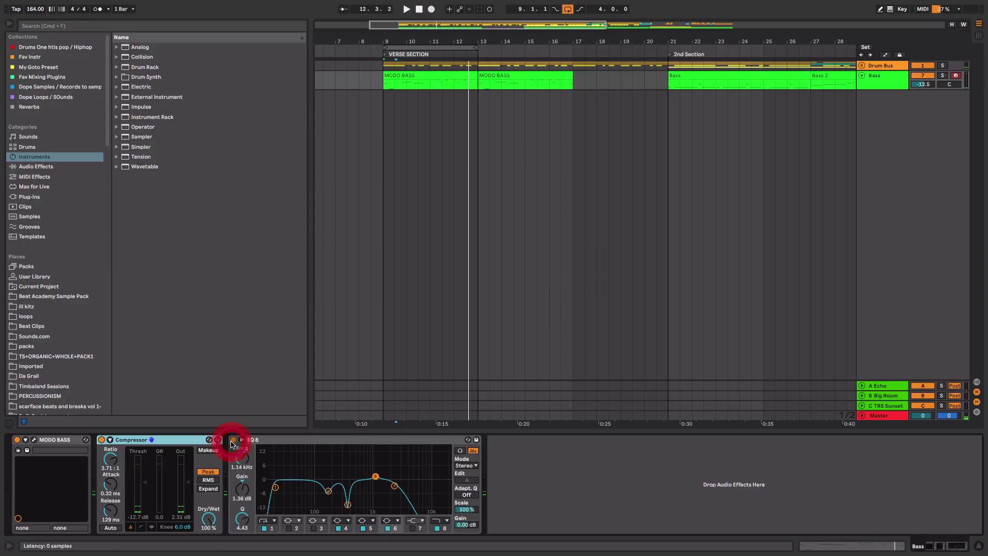
pyautogui.click(394, 486)
pyautogui.press('space')
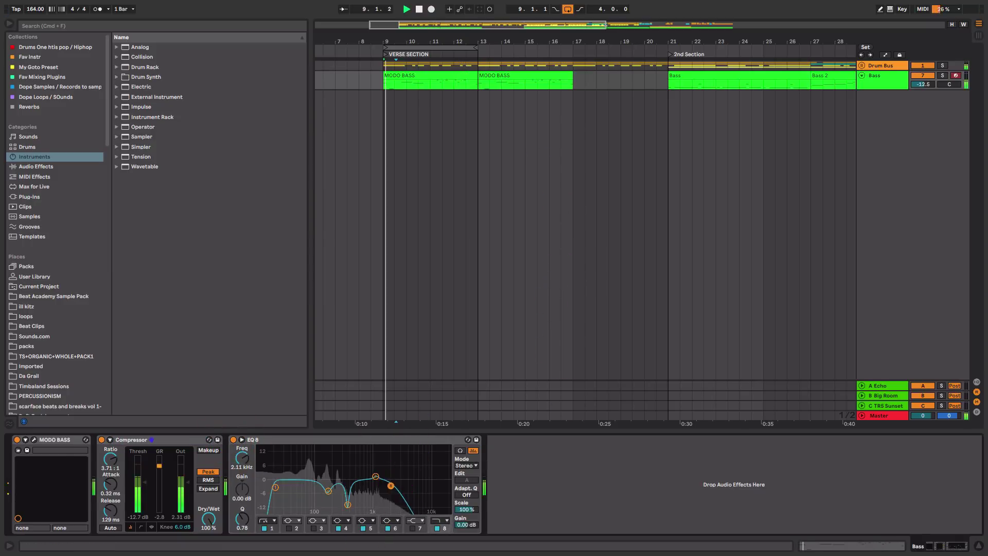
pyautogui.moveTo(392, 488); pyautogui.dragTo(345, 503)
pyautogui.moveTo(271, 491); pyautogui.dragTo(277, 486)
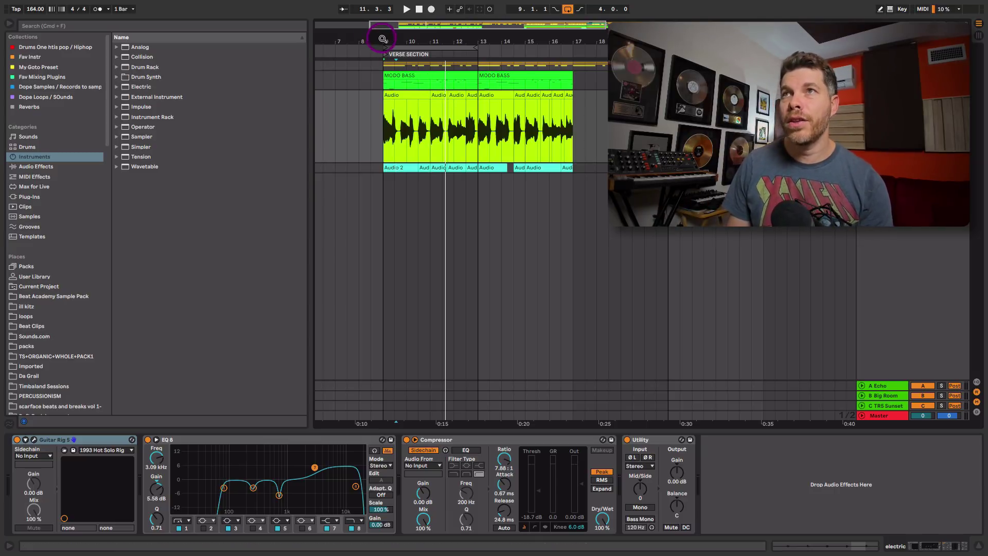
# Play the soloed electric guitar track through the verse section and examine its individual spliced takes up to bar 13.
pyautogui.moveTo(386, 38); pyautogui.dragTo(523, 87)
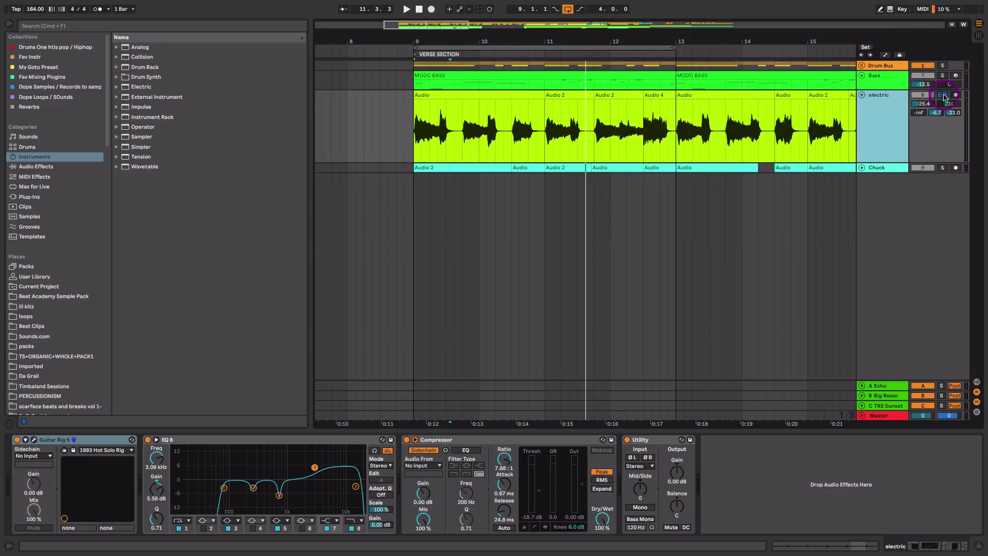
pyautogui.press('space')
pyautogui.hscroll(2, 669, 133)
pyautogui.click(699, 136)
pyautogui.click(613, 132)
pyautogui.press('space')
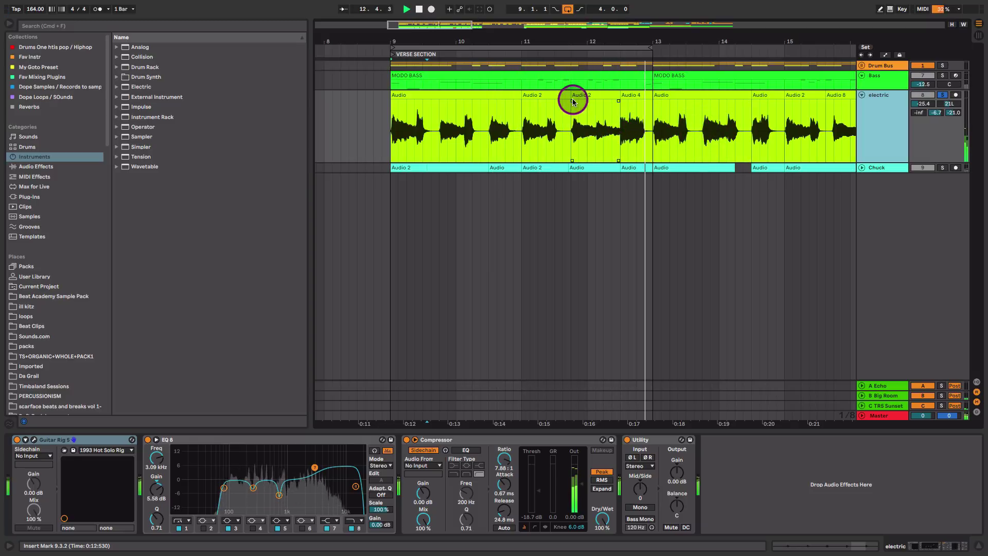
pyautogui.click(560, 96)
pyautogui.click(596, 95)
pyautogui.click(631, 96)
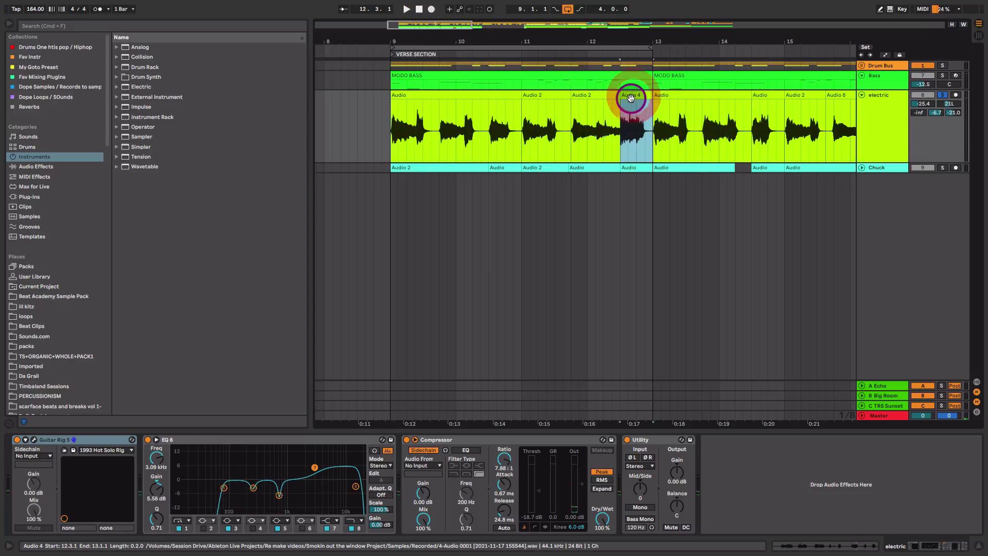
# Show the take lanes of the electric and Chuck tracks to examine which takes make up each comp.
pyautogui.press('super+alt+u')
pyautogui.moveTo(699, 40); pyautogui.dragTo(628, 39)
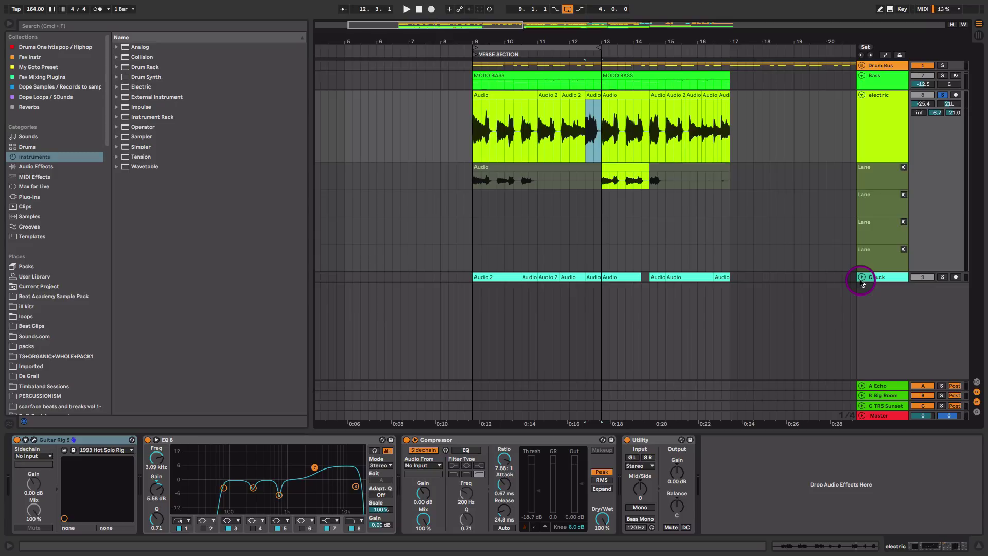
pyautogui.click(877, 279)
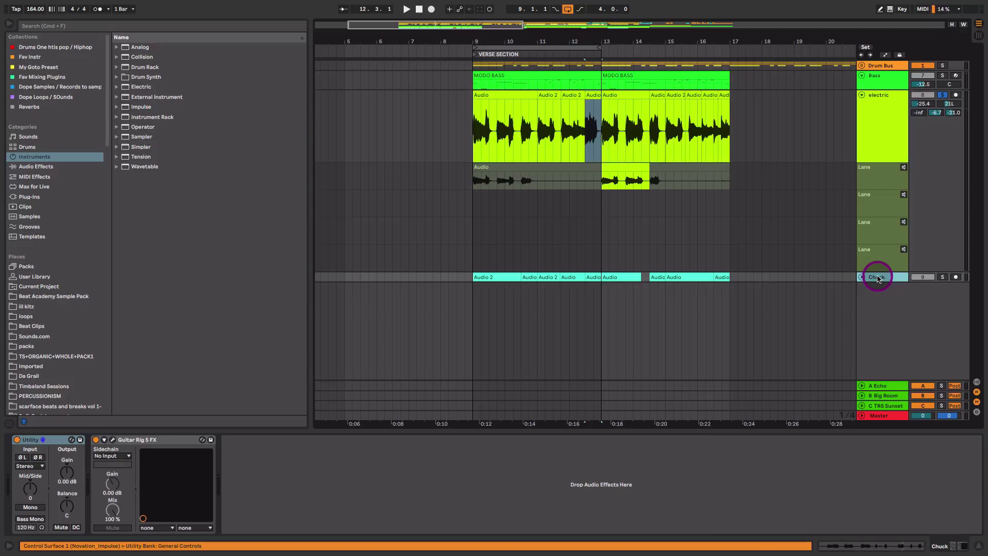
pyautogui.click(877, 279)
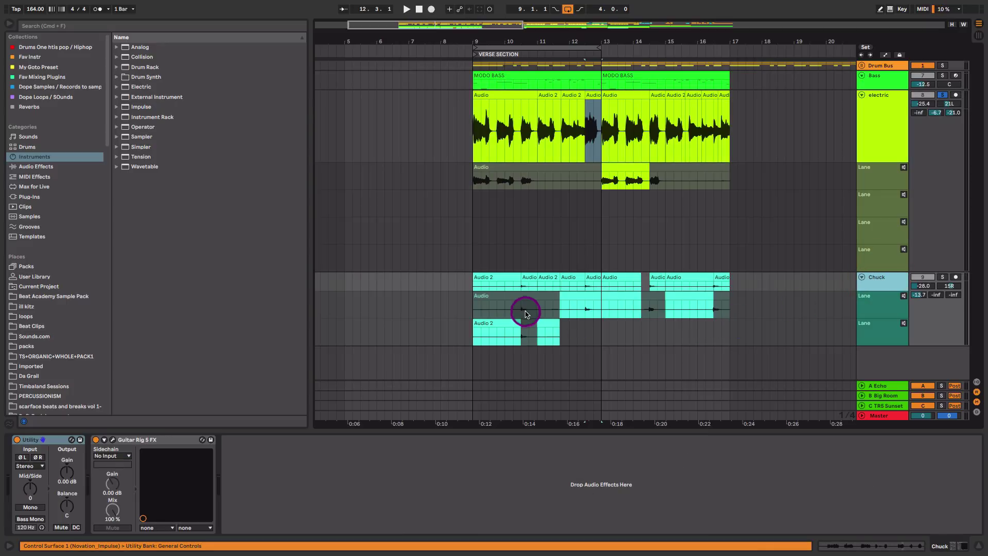
pyautogui.click(512, 333)
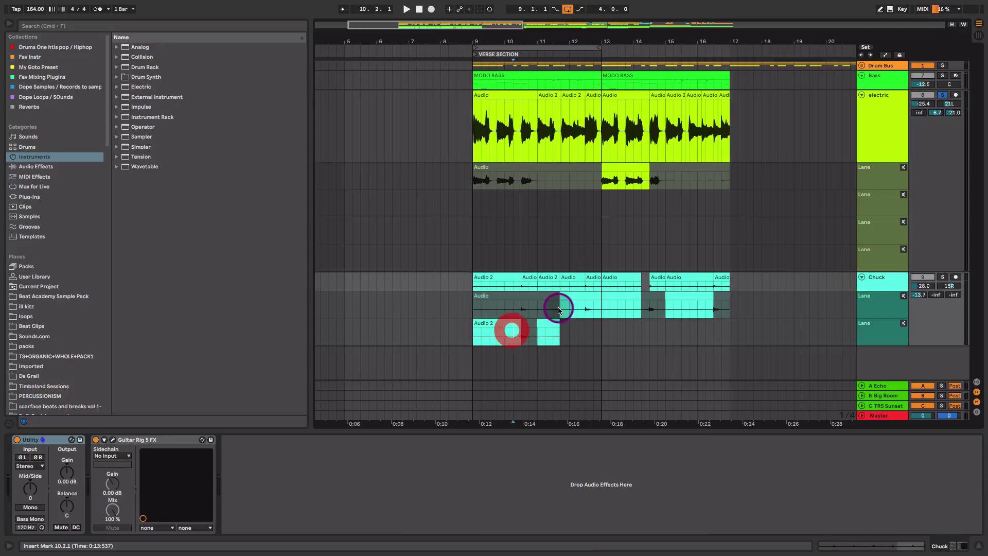
pyautogui.click(586, 309)
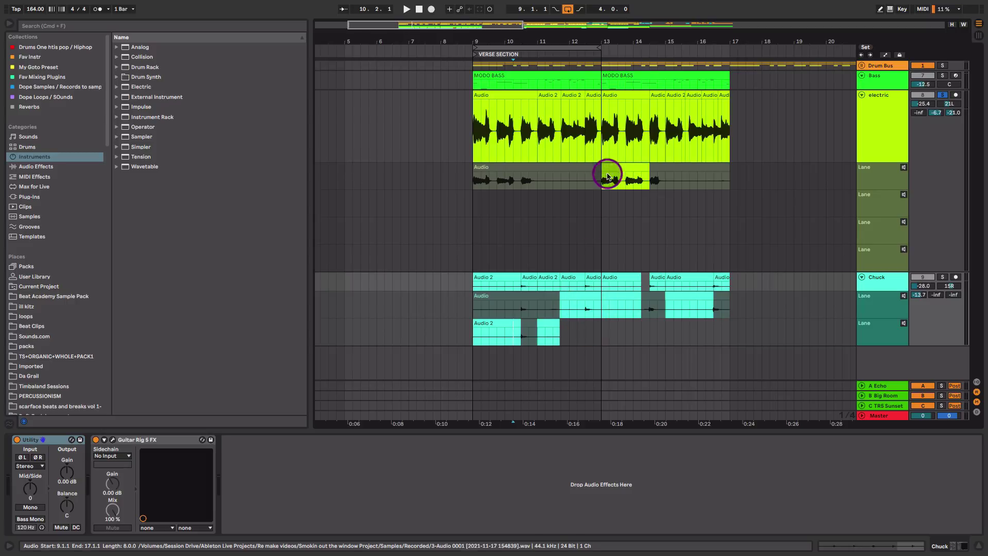
# Try comping the 9.4.1 to 10.3.1 range from the electric track's first take lane into its main lane.
pyautogui.moveTo(489, 179)
pyautogui.mouseDown()
pyautogui.moveTo(514, 179)
pyautogui.moveTo(498, 187)
pyautogui.mouseUp()
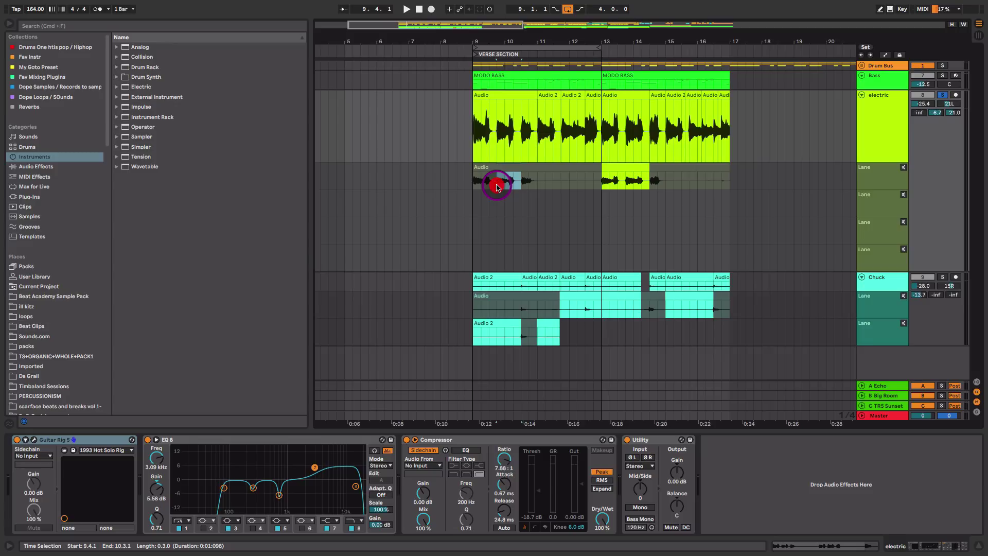
pyautogui.click(497, 185)
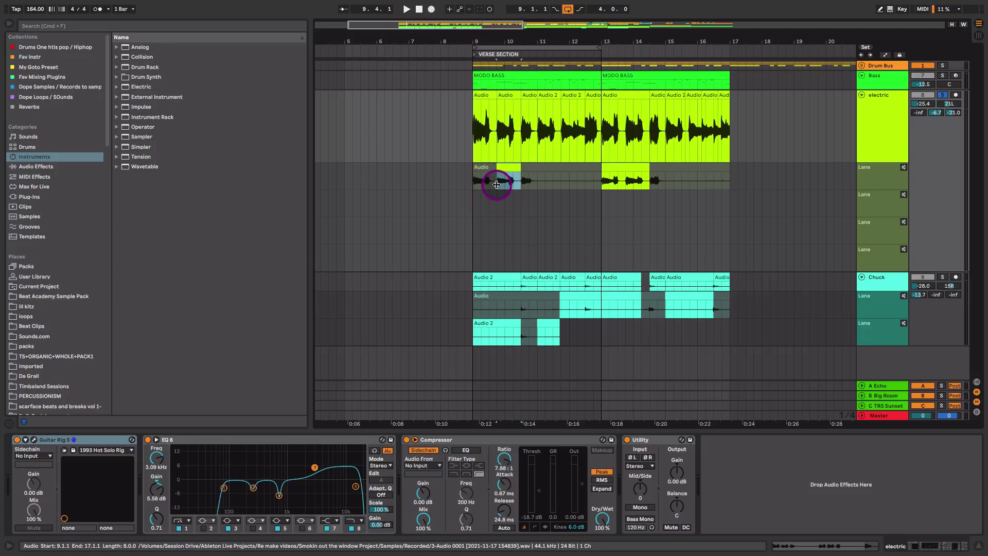
pyautogui.click(512, 180)
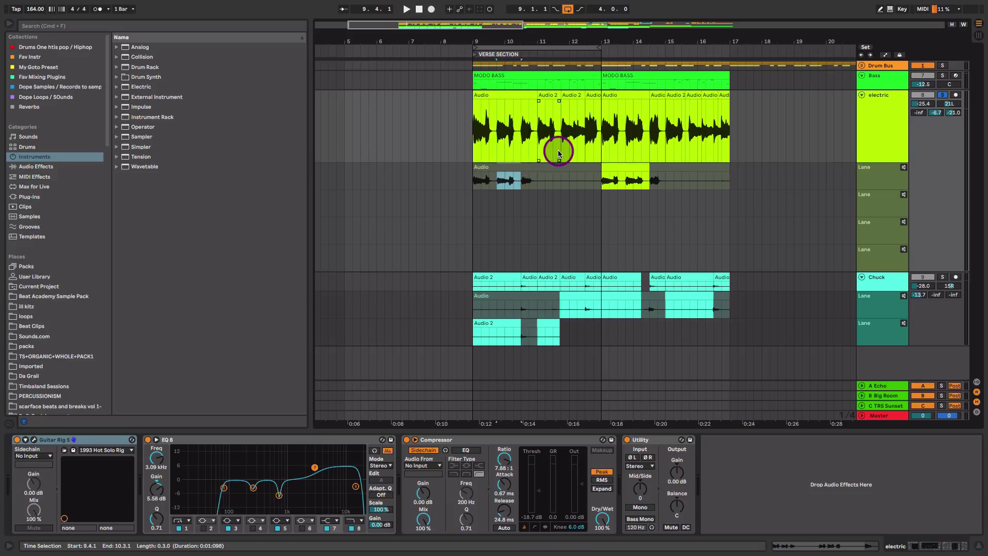
# Hide the electric track's take lanes, keeping the track expanded and soloed.
pyautogui.click(943, 95)
pyautogui.click(883, 105)
pyautogui.click(861, 94)
pyautogui.click(943, 95)
pyautogui.click(861, 94)
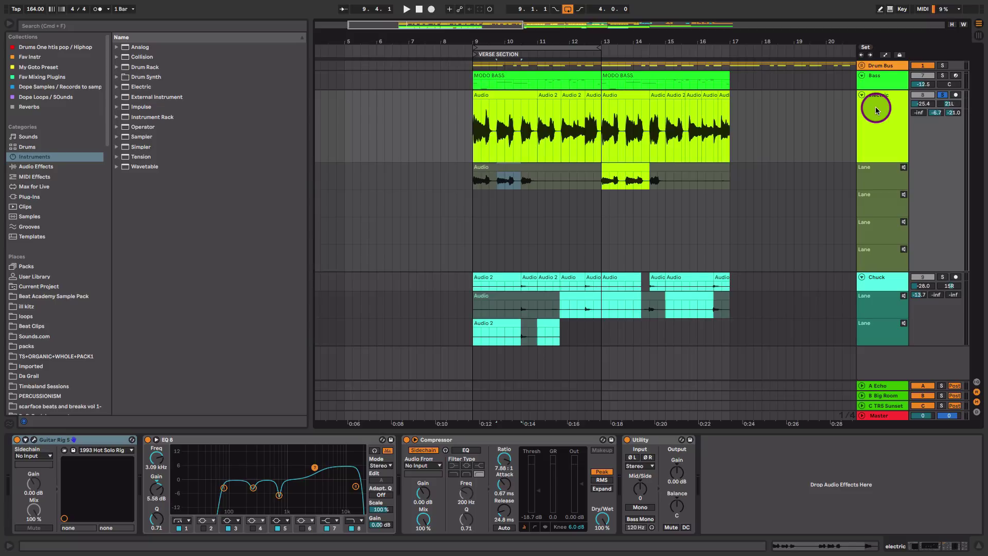
pyautogui.press('super+alt+u')
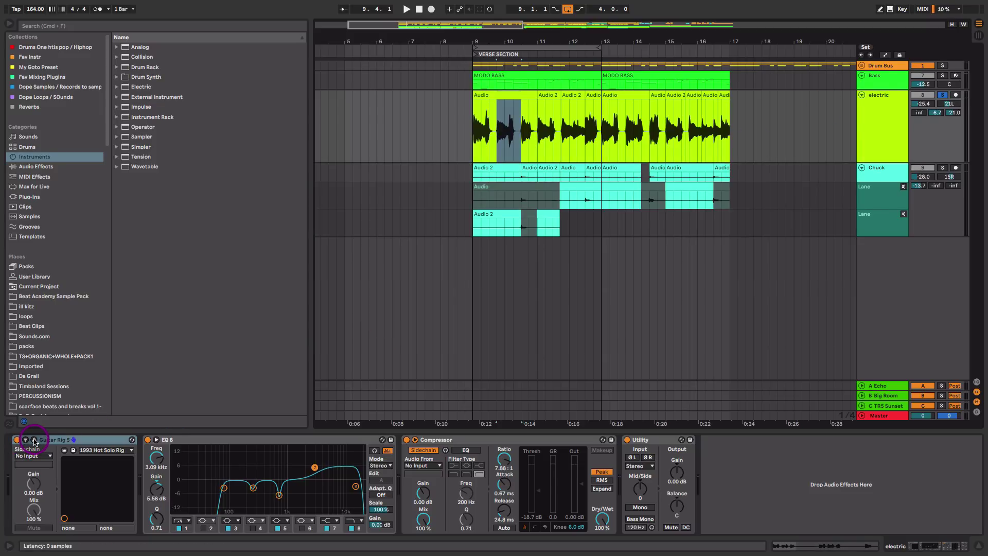
# Open the electric track's Guitar Rig 5 and examine the EloyClean1 amp and chorus chain while playing the soloed part, then close it.
pyautogui.click(34, 441)
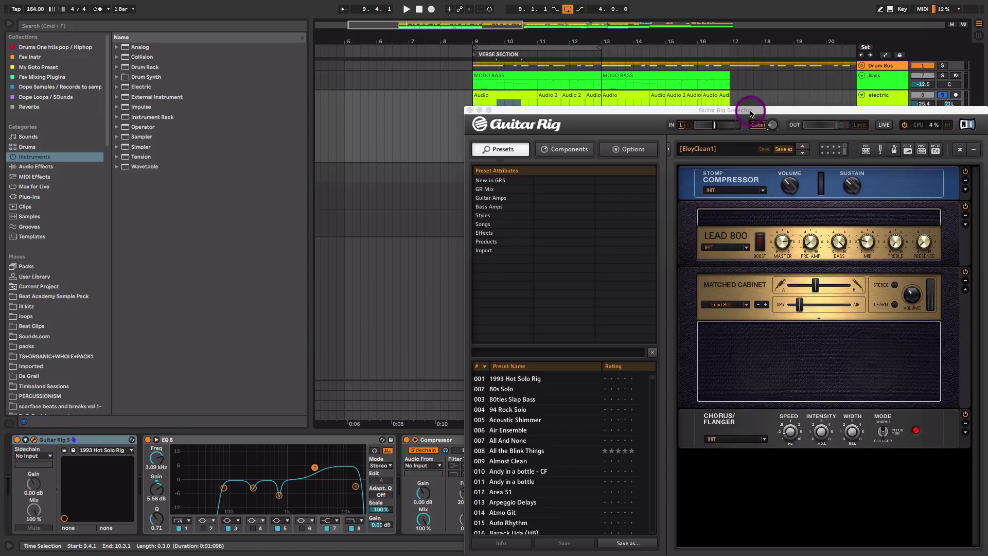
pyautogui.moveTo(751, 108); pyautogui.dragTo(611, 101)
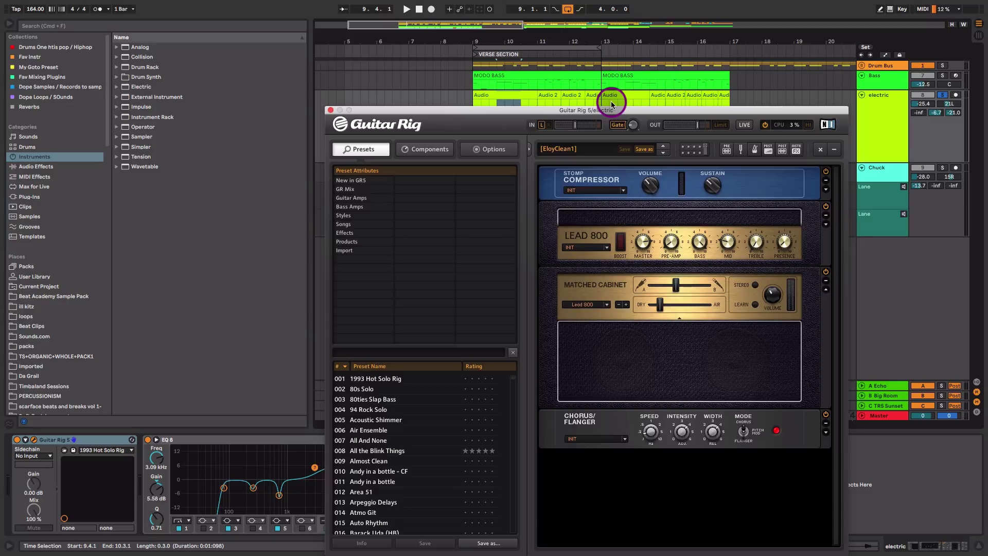
pyautogui.click(592, 235)
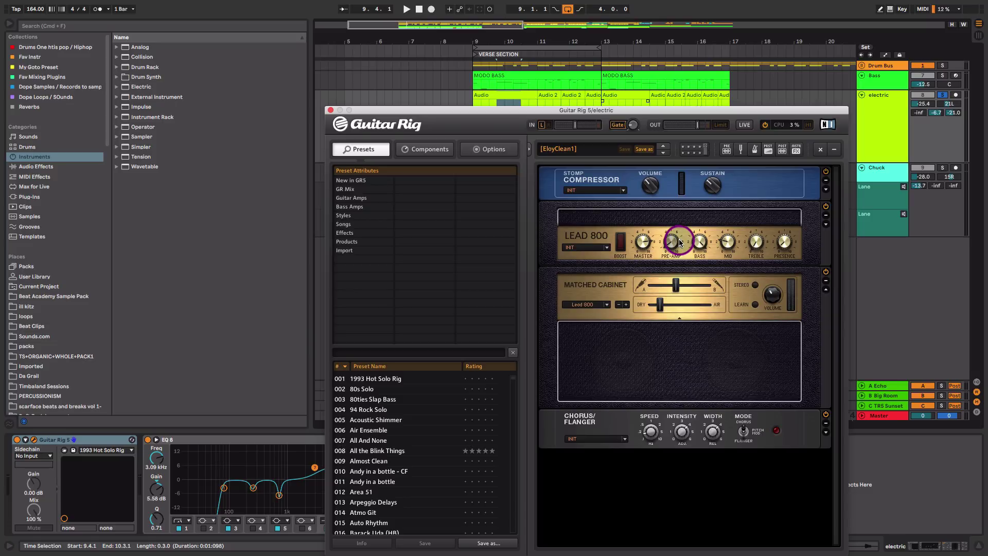
pyautogui.press('space')
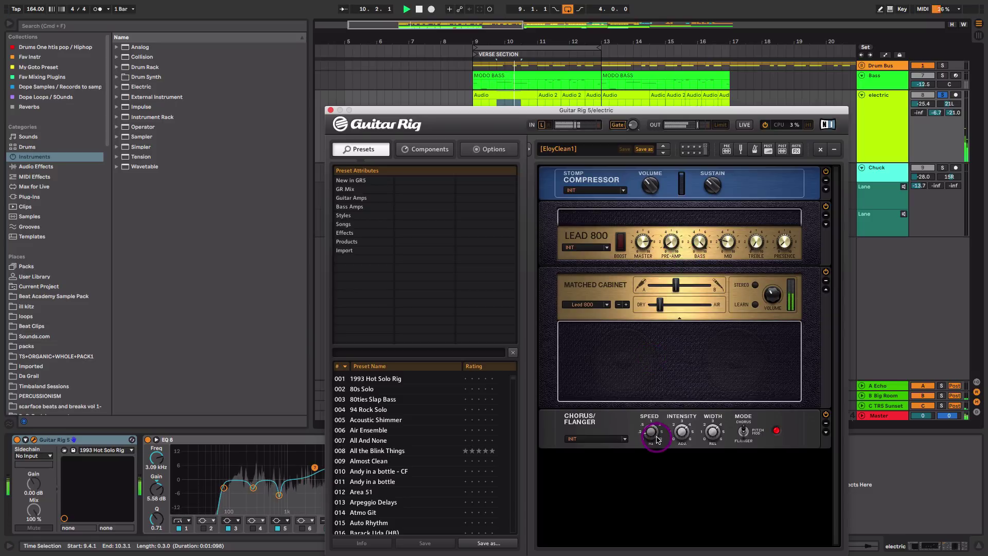
pyautogui.press('space')
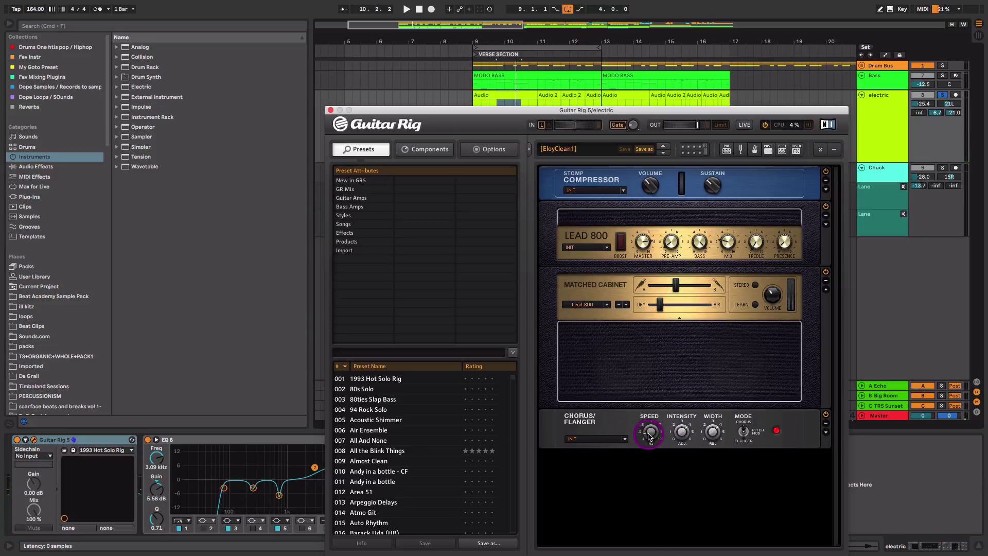
pyautogui.press('space')
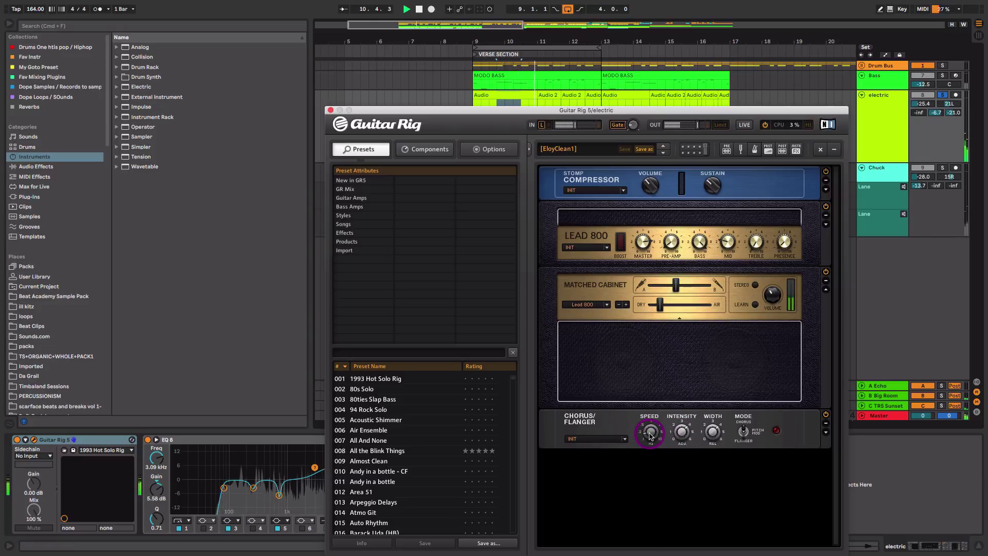
pyautogui.click(504, 326)
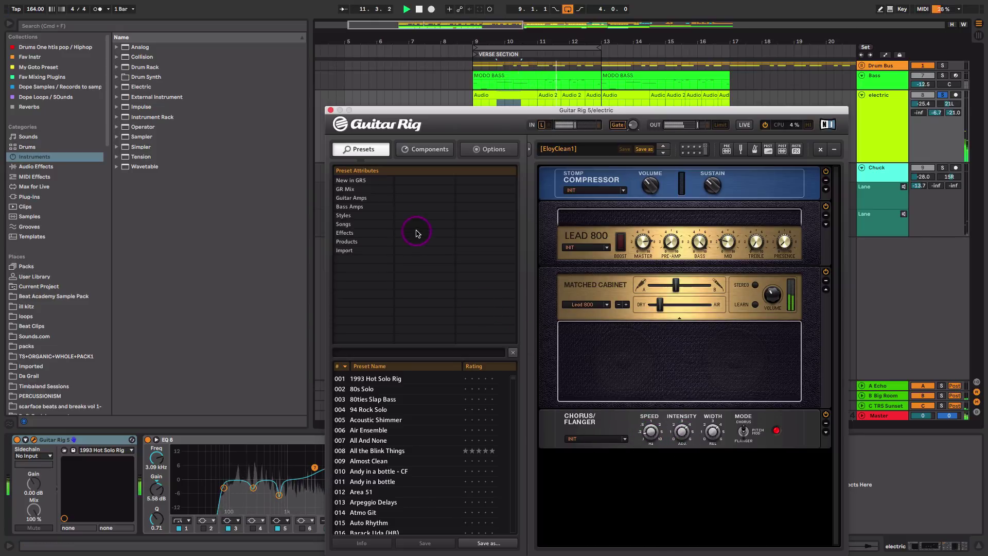
pyautogui.click(330, 110)
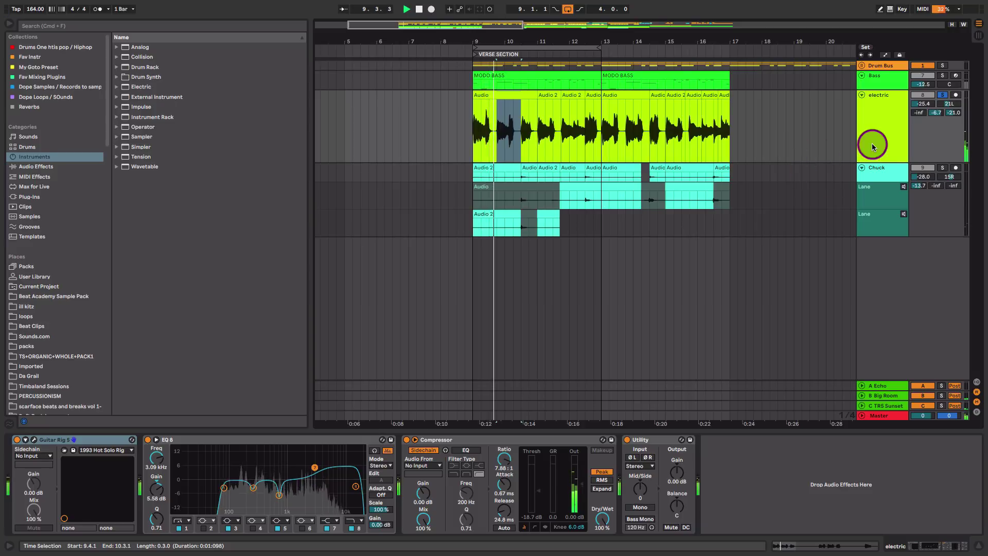
pyautogui.press('space')
# Hide the Chuck track's take lanes and make the track taller in the arrangement.
pyautogui.click(897, 134)
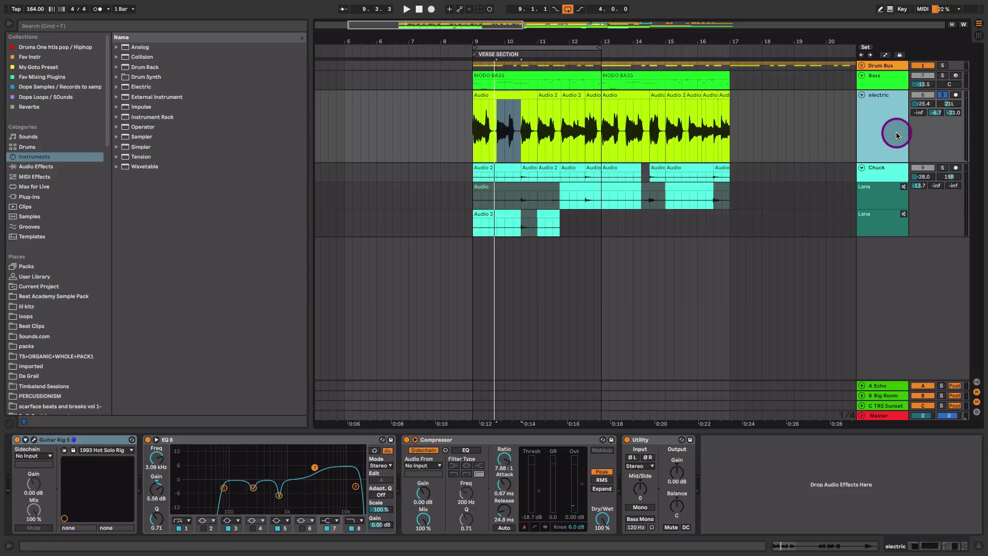
pyautogui.press('alt+super+u')
pyautogui.press('alt+super+u')
pyautogui.click(894, 169)
pyautogui.press('alt+super+u')
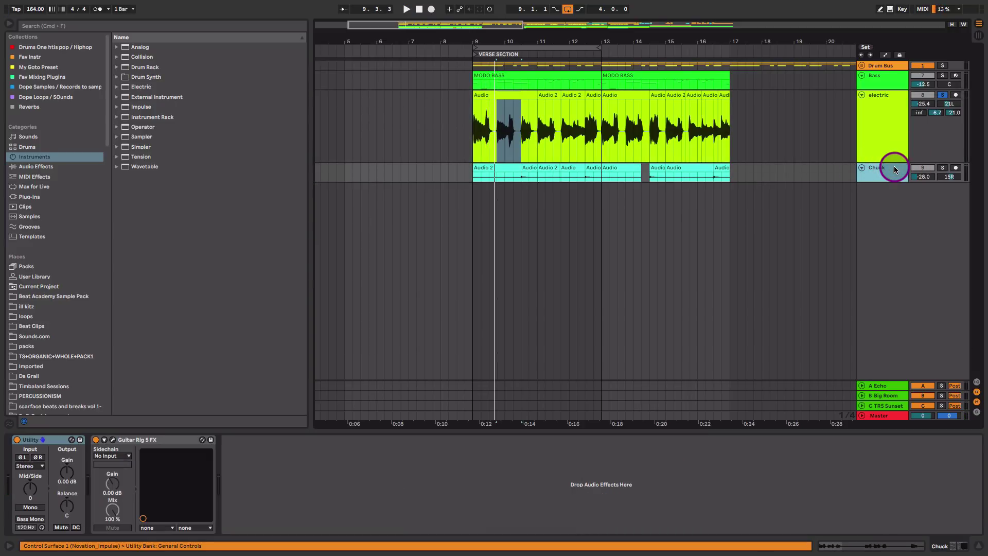
pyautogui.moveTo(902, 182); pyautogui.dragTo(906, 219)
# Solo only the Chuck track and play its part from 10.3.1.
pyautogui.click(520, 194)
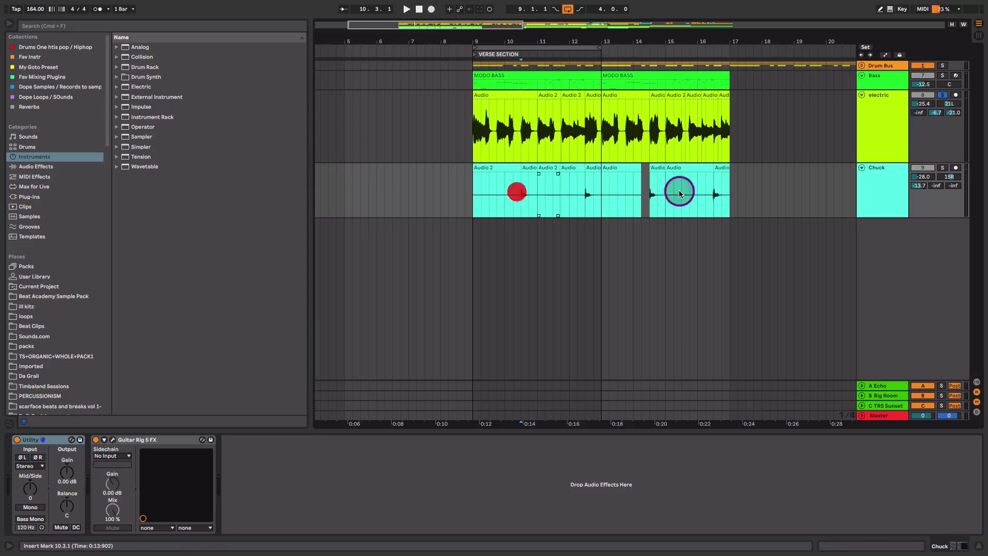
pyautogui.click(944, 168)
pyautogui.press('space')
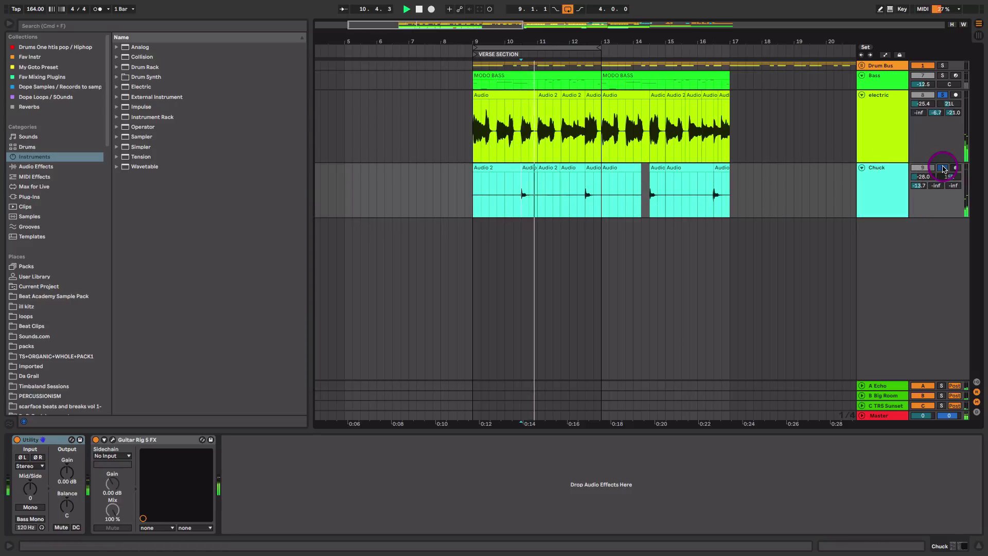
pyautogui.click(942, 95)
pyautogui.click(876, 192)
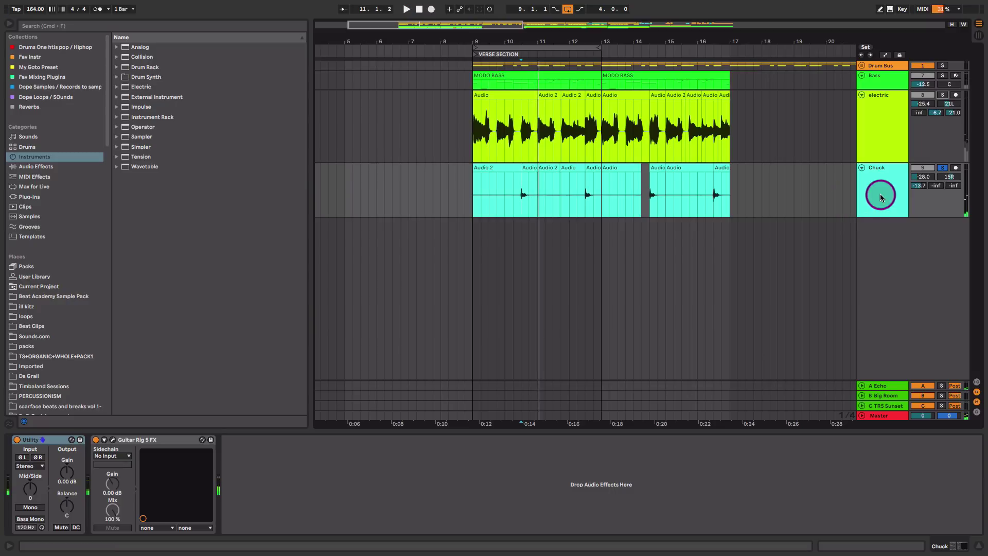
# Examine the Chuck track's Guitar Rig 5 FX amp and cabinet, close it, play the part, and unsolo the track.
pyautogui.click(106, 438)
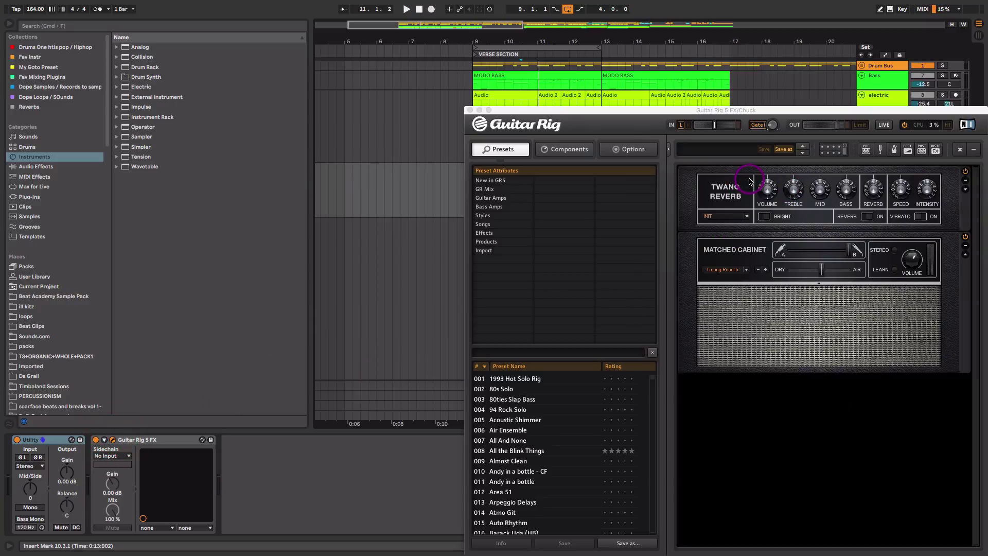
pyautogui.click(470, 110)
pyautogui.press('space')
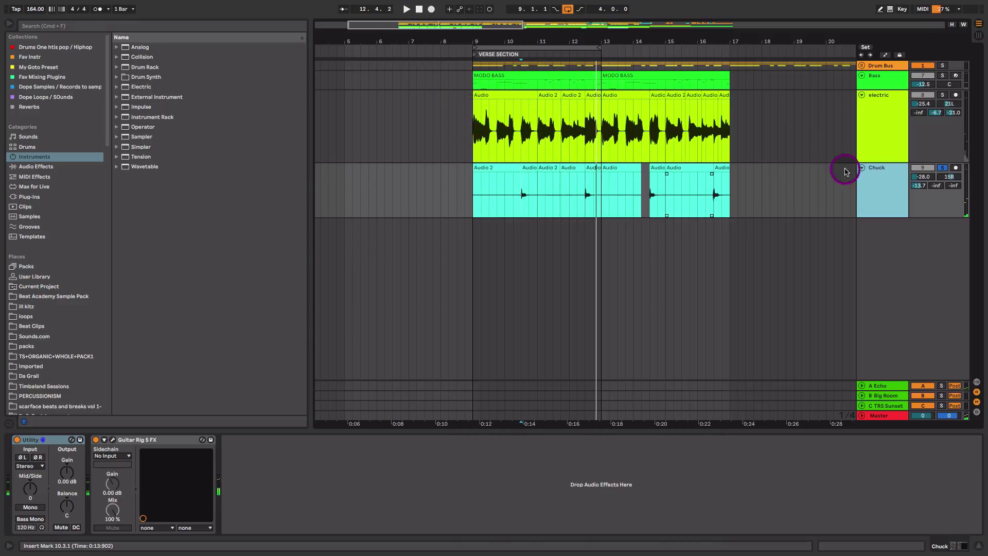
pyautogui.click(942, 167)
# Set the sidechain source of the electric track's Compressor to 2-Smash D KIT K and play the mix to hear it.
pyautogui.click(873, 128)
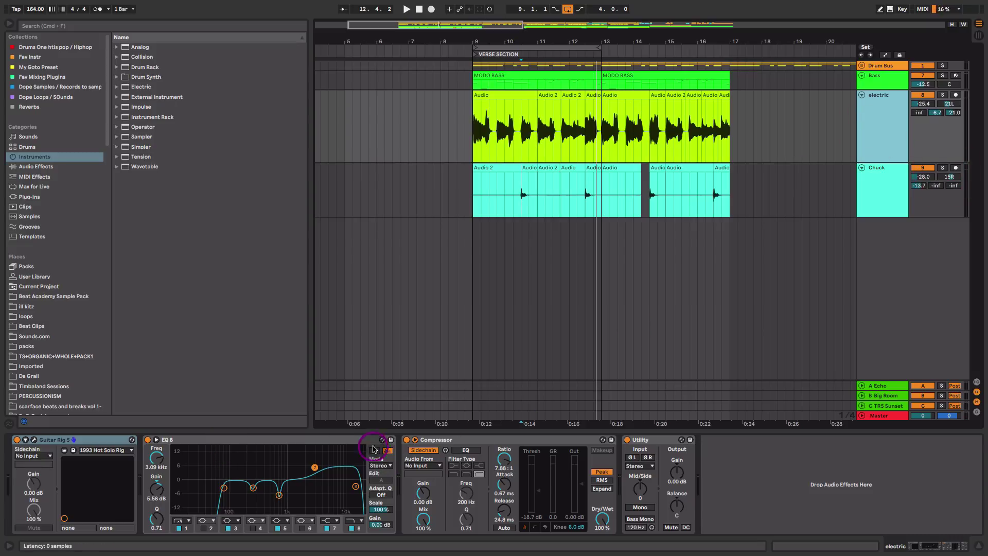
pyautogui.click(434, 466)
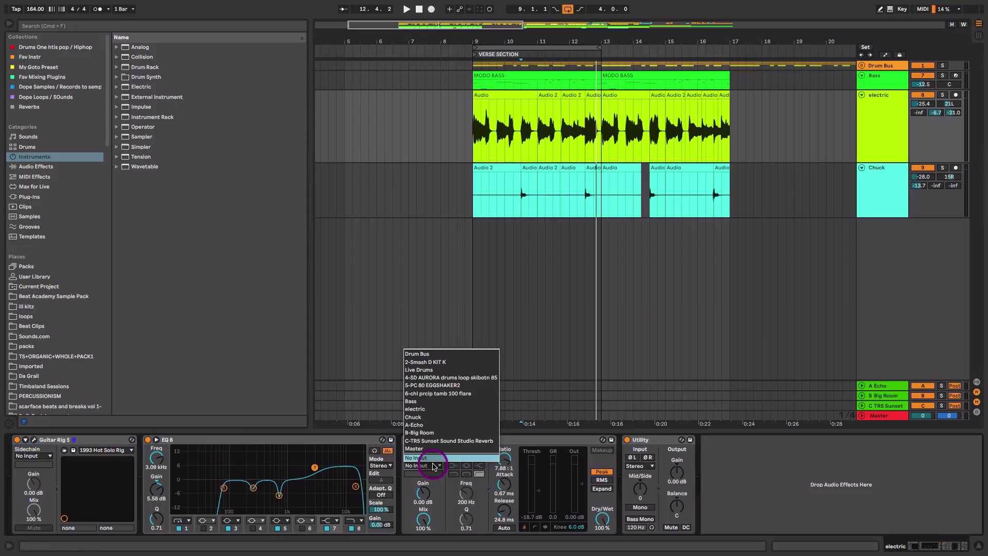
pyautogui.click(455, 363)
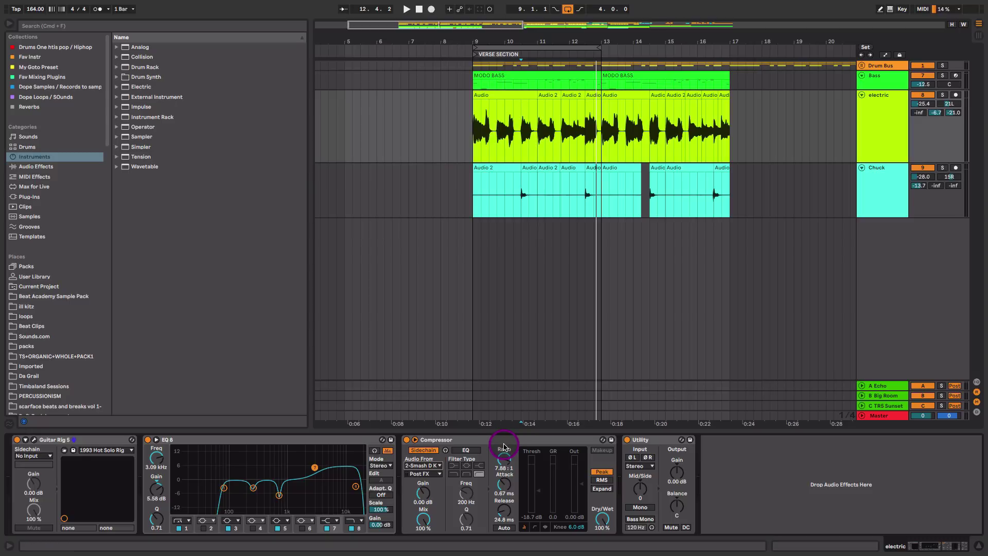
pyautogui.press('space')
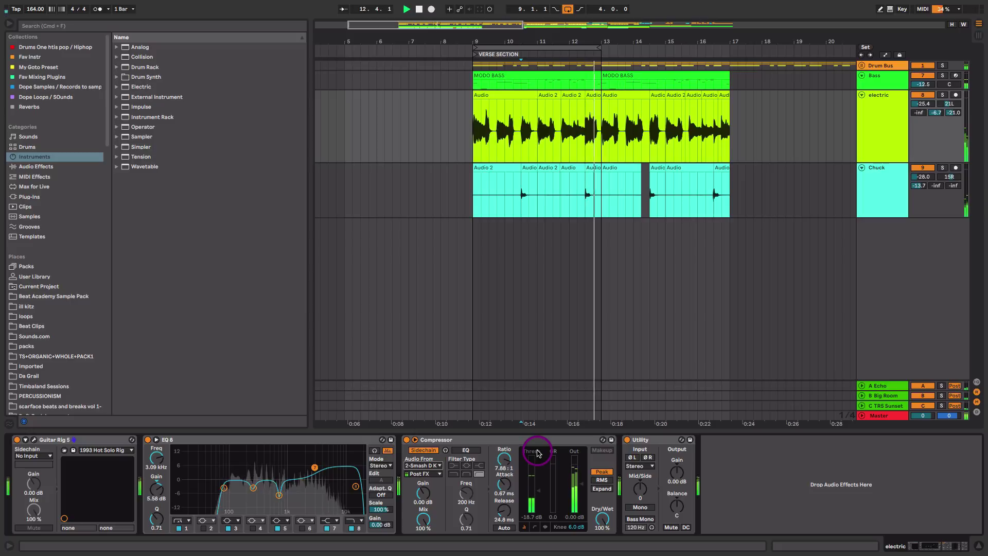
pyautogui.press('space')
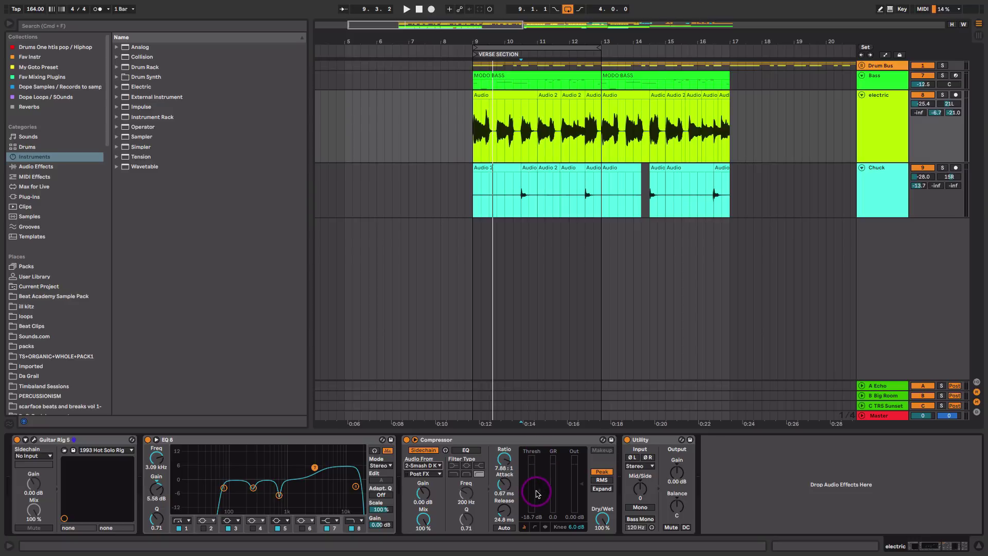
# Play the full mix through the verse section with the electric track's devices shown.
pyautogui.press('space')
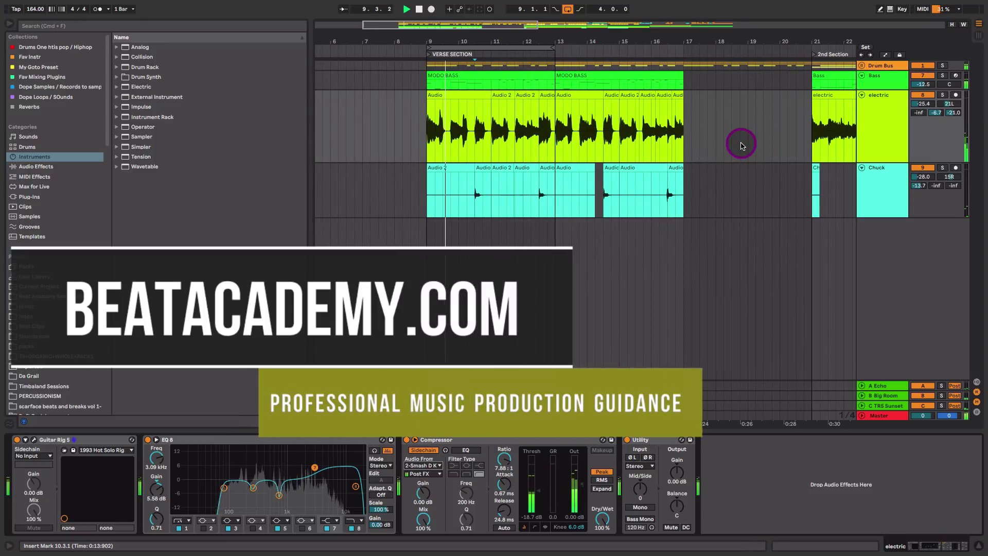
pyautogui.click(873, 141)
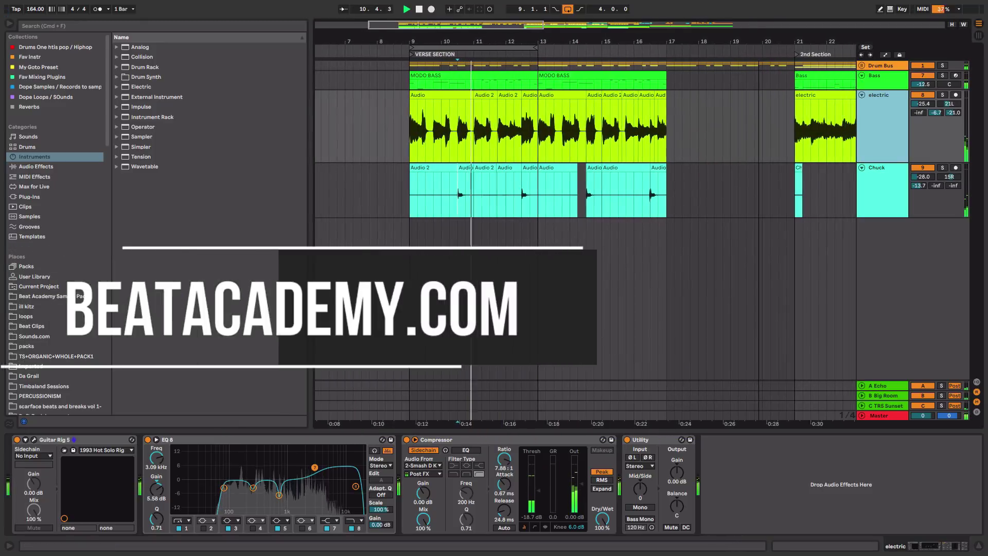
pyautogui.scroll(-2, 721, 128)
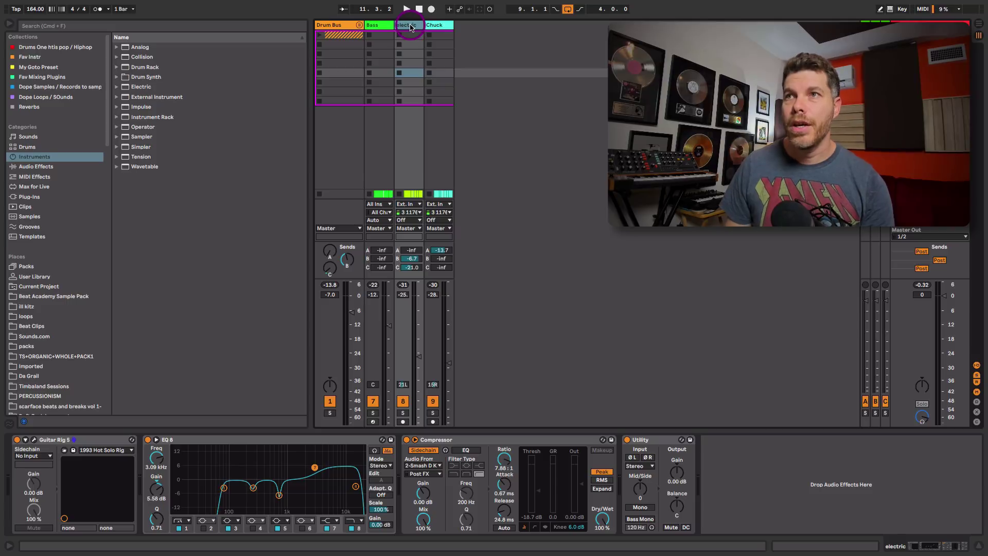
# In the mixer, widen the Big Room return to show its reverb and set the electric track's send B to -7.2 dB.
pyautogui.click(412, 259)
pyautogui.click(411, 269)
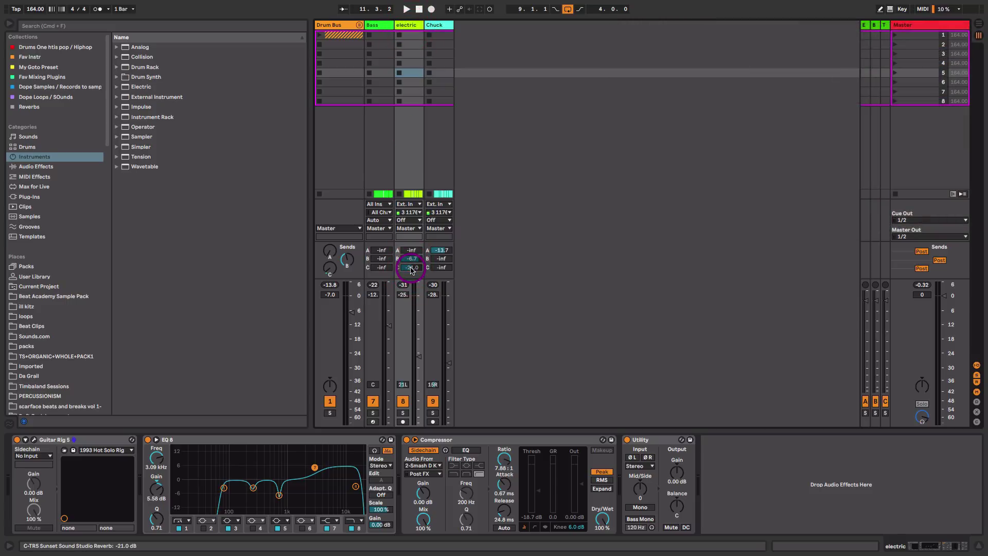
pyautogui.click(429, 217)
pyautogui.click(875, 25)
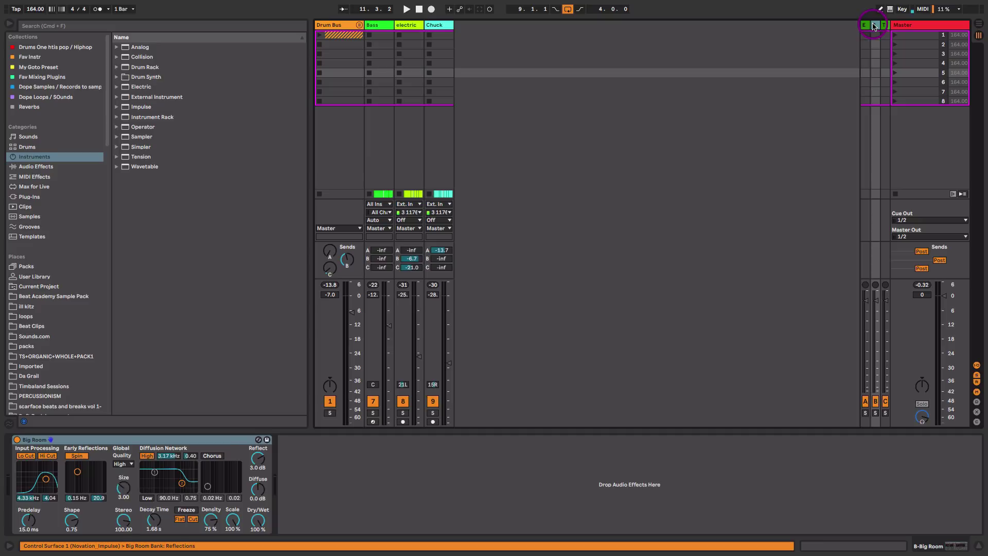
pyautogui.moveTo(873, 24); pyautogui.dragTo(831, 27)
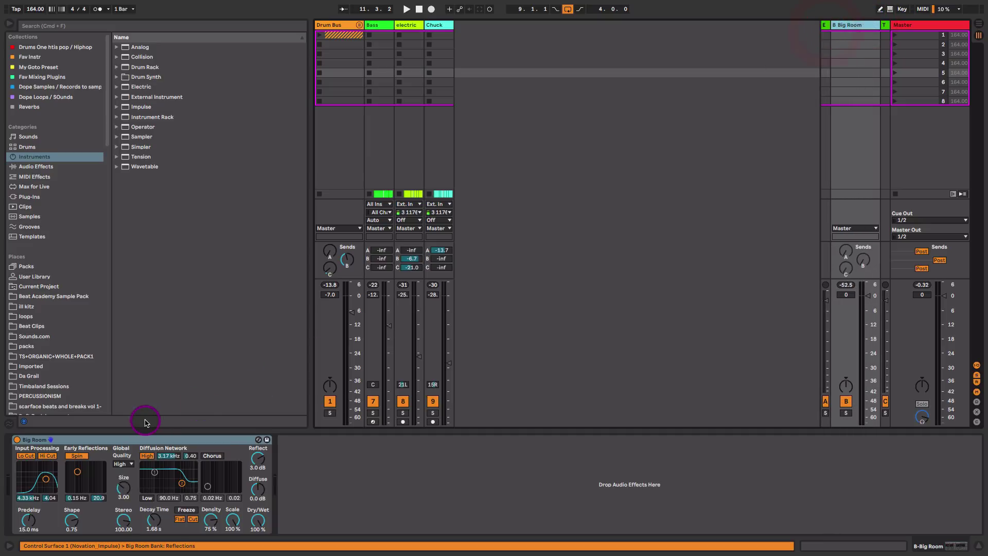
pyautogui.click(138, 440)
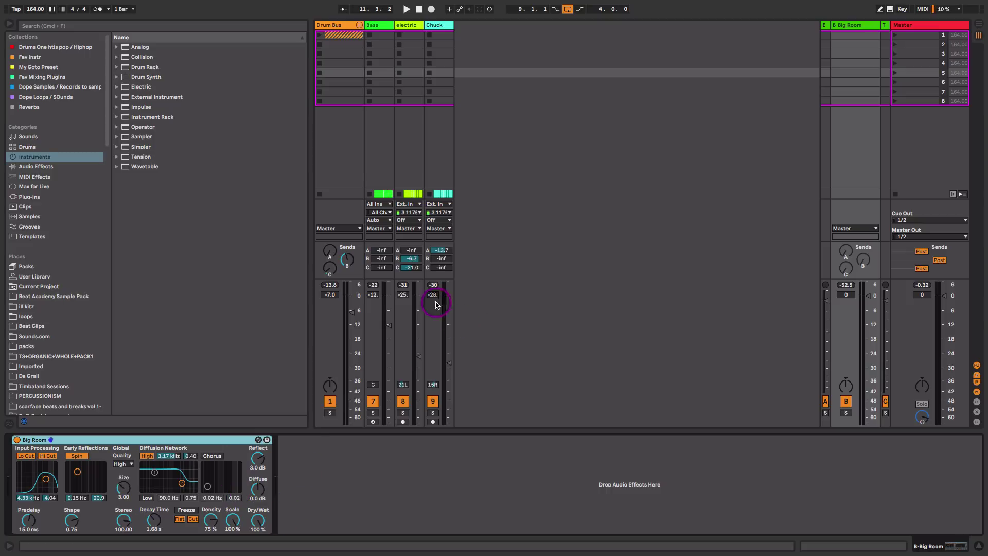
pyautogui.click(410, 270)
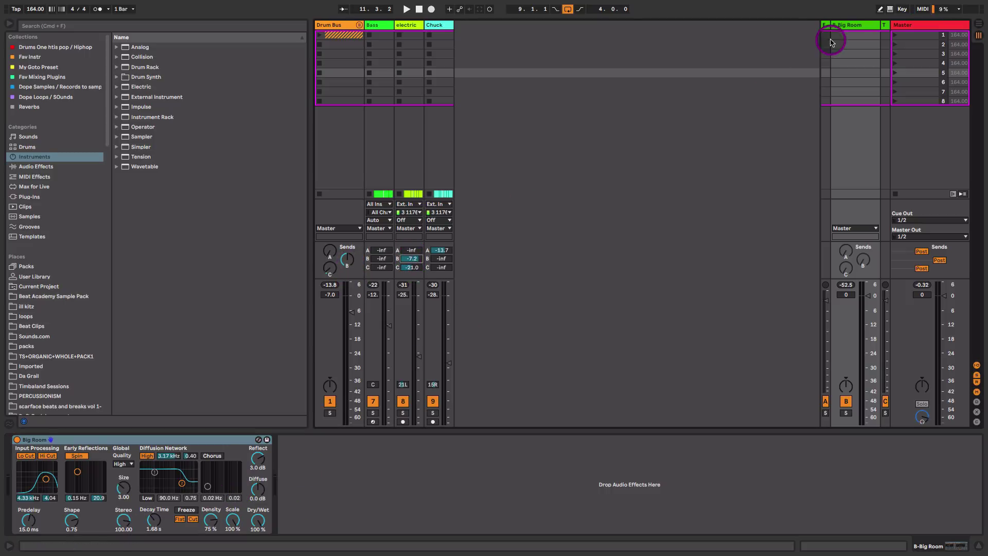
# Widen the TR5 Sunset Sound Studio Reverb return track and open its plugin window beside the guitar channels.
pyautogui.moveTo(881, 25); pyautogui.dragTo(802, 41)
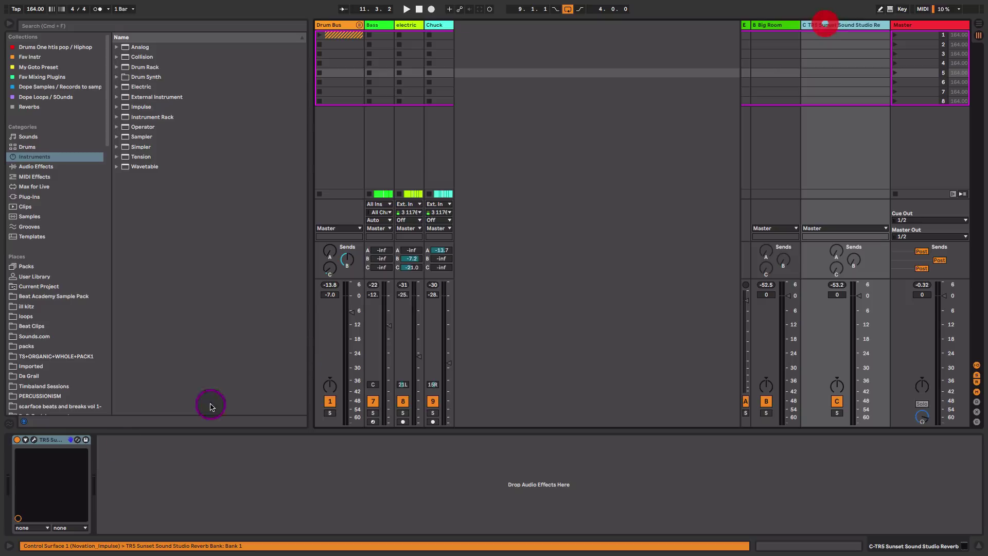
pyautogui.click(33, 440)
pyautogui.click(736, 83)
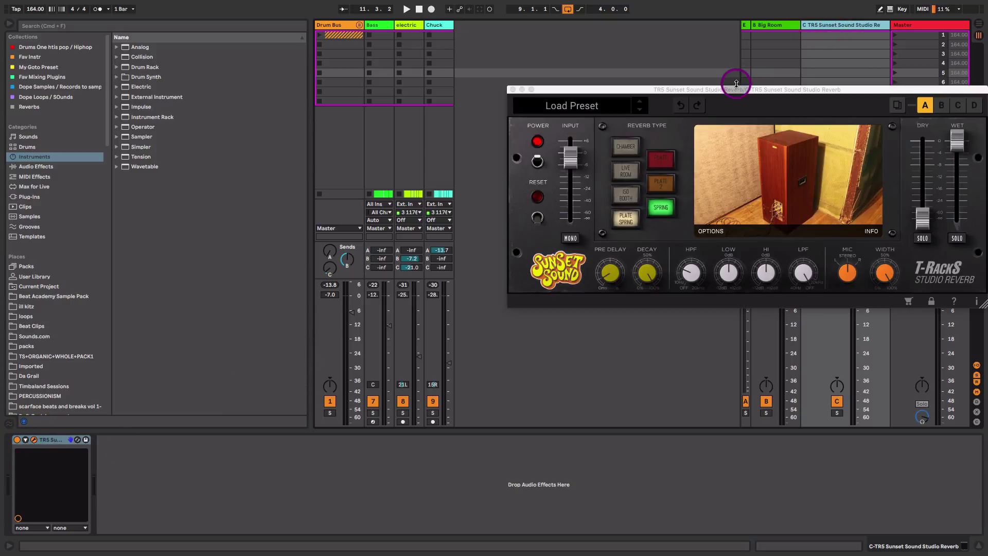
pyautogui.moveTo(737, 95); pyautogui.dragTo(704, 83)
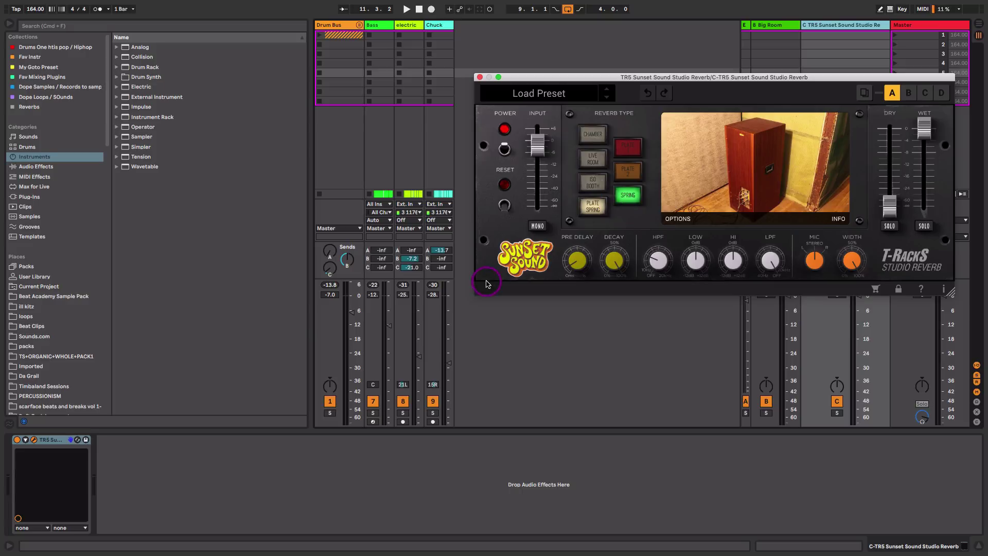
# Solo the electric track, play it, and set its send to the Sunset Sound Studio Reverb to -22.2 dB.
pyautogui.click(412, 269)
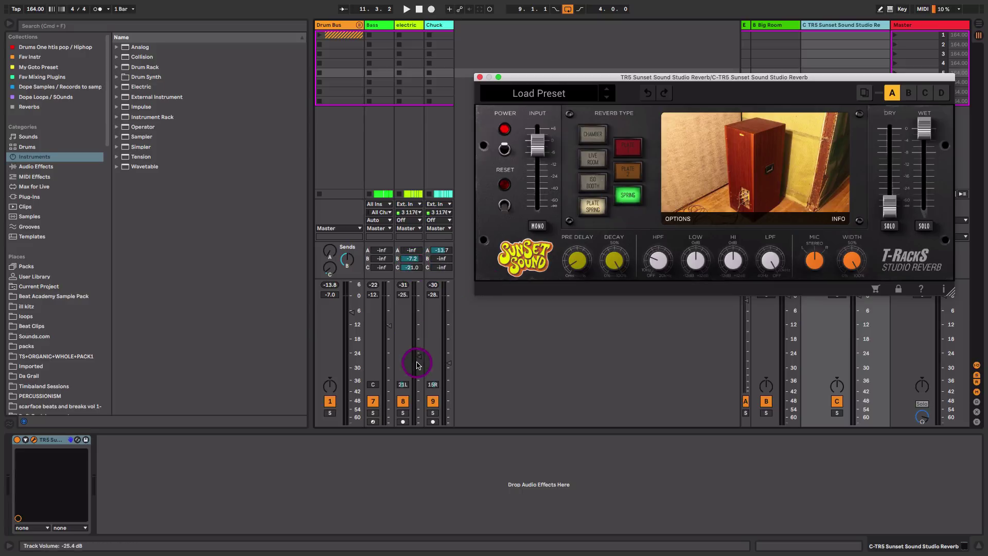
pyautogui.click(403, 413)
pyautogui.press('space')
pyautogui.moveTo(412, 277); pyautogui.dragTo(412, 242)
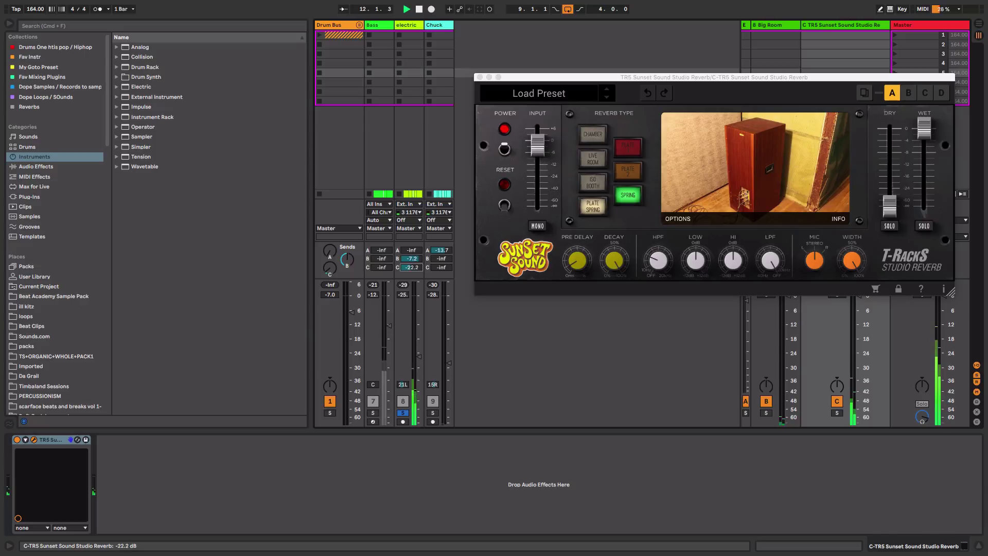
# Solo the Chuck track along with the electric track, play both, and close the Sunset Sound reverb window.
pyautogui.click(404, 385)
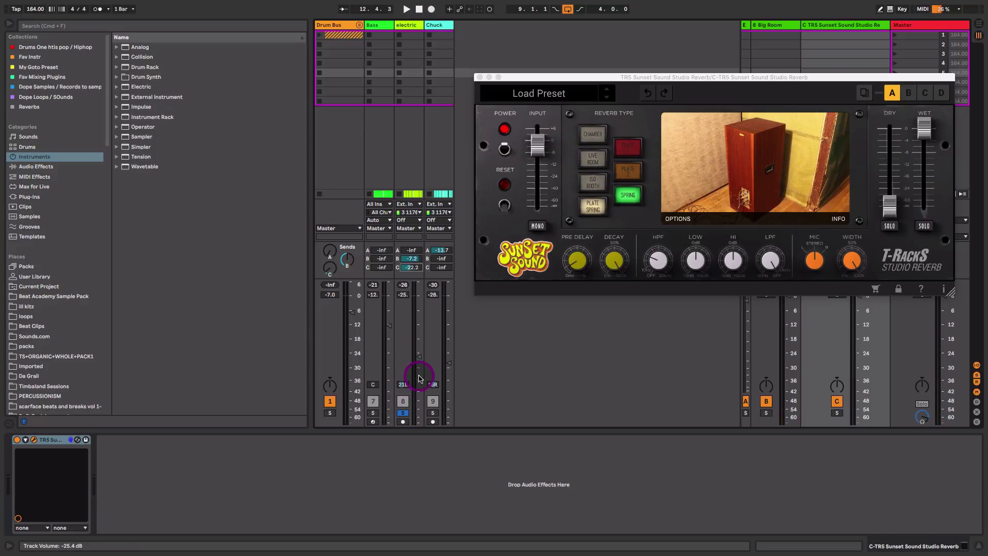
pyautogui.click(433, 414)
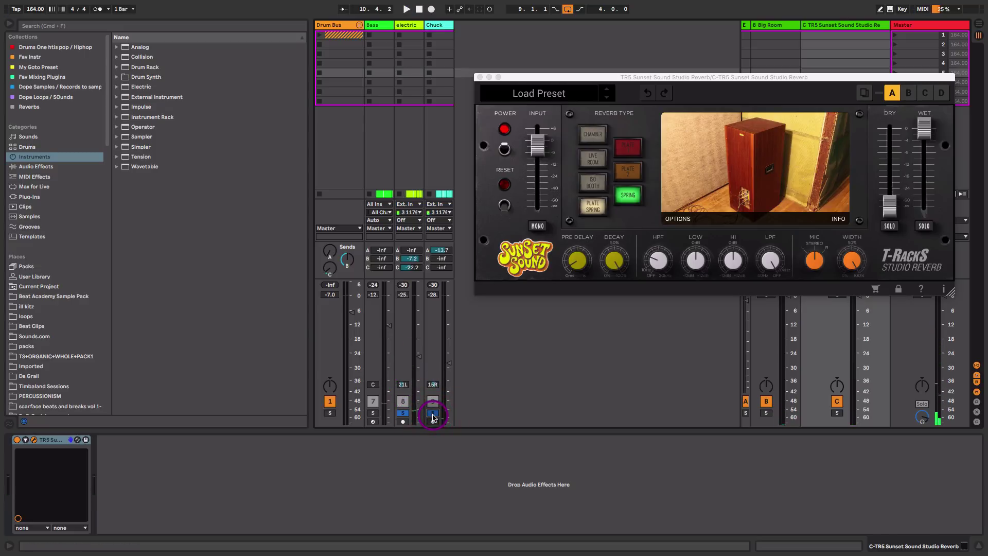
pyautogui.press('space')
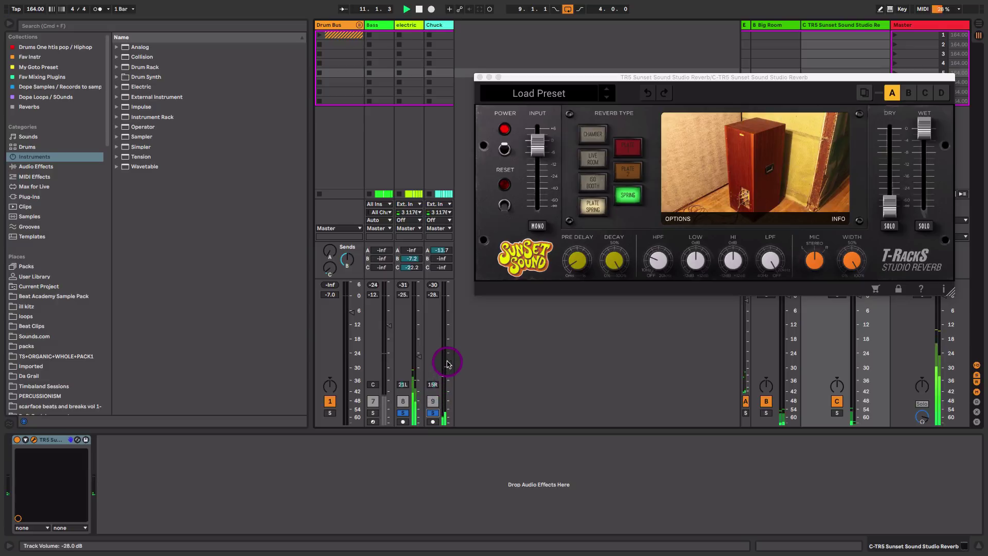
pyautogui.click(480, 77)
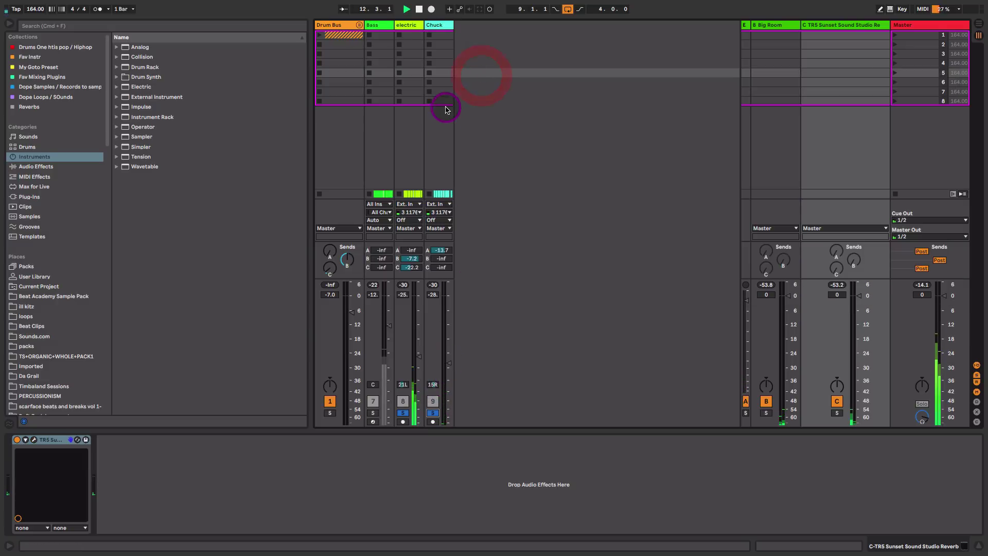
# Widen the A Echo return track, expand its Echo device, and play the soloed guitars through it.
pyautogui.click(739, 24)
pyautogui.moveTo(737, 25); pyautogui.dragTo(673, 26)
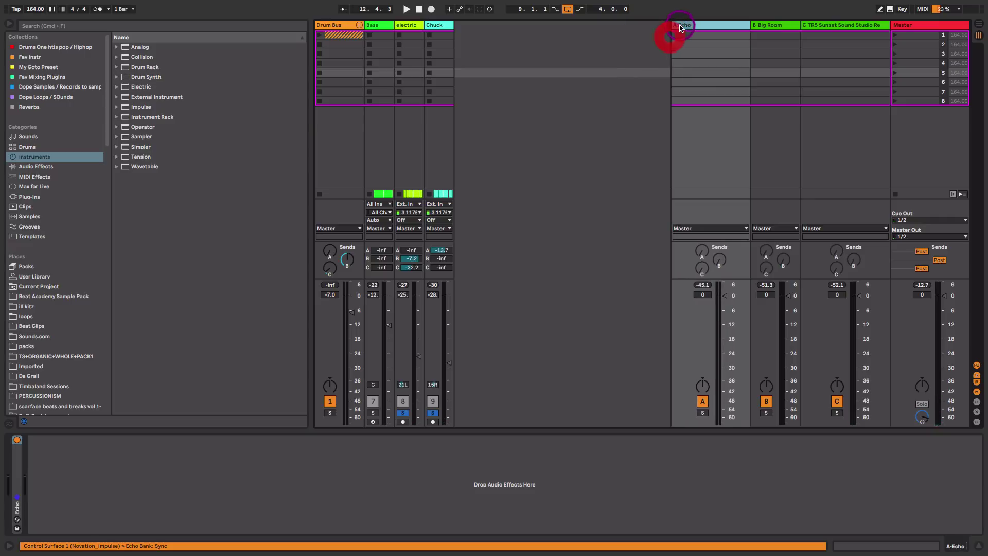
pyautogui.doubleClick(16, 466)
pyautogui.press('space')
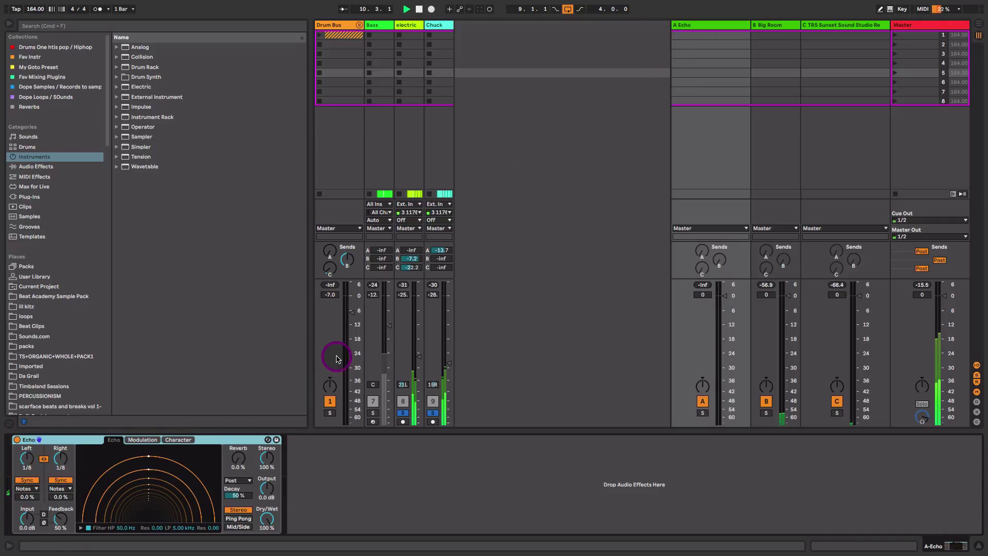
pyautogui.click(433, 401)
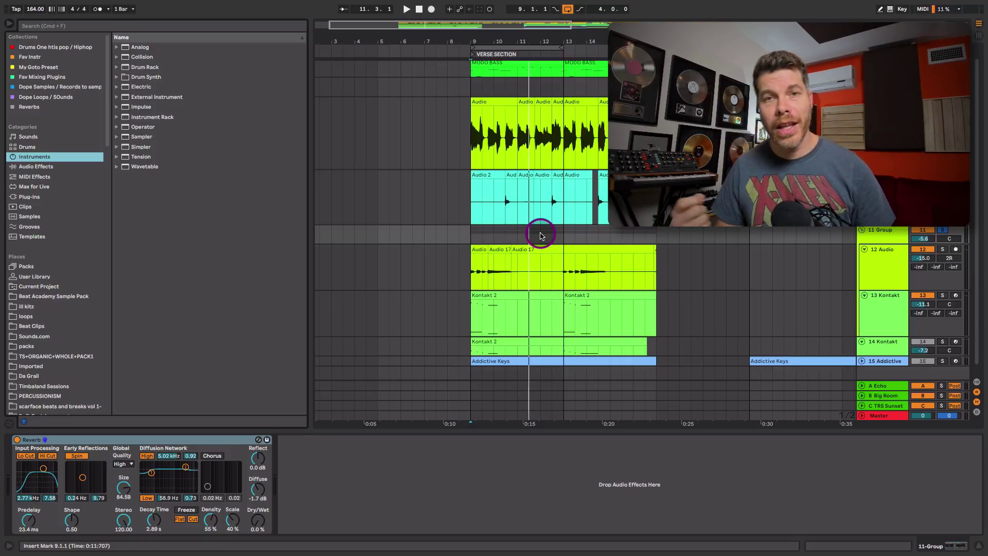
# Play the soloed 11 Group from bar 9 at the start of the verse section.
pyautogui.click(471, 238)
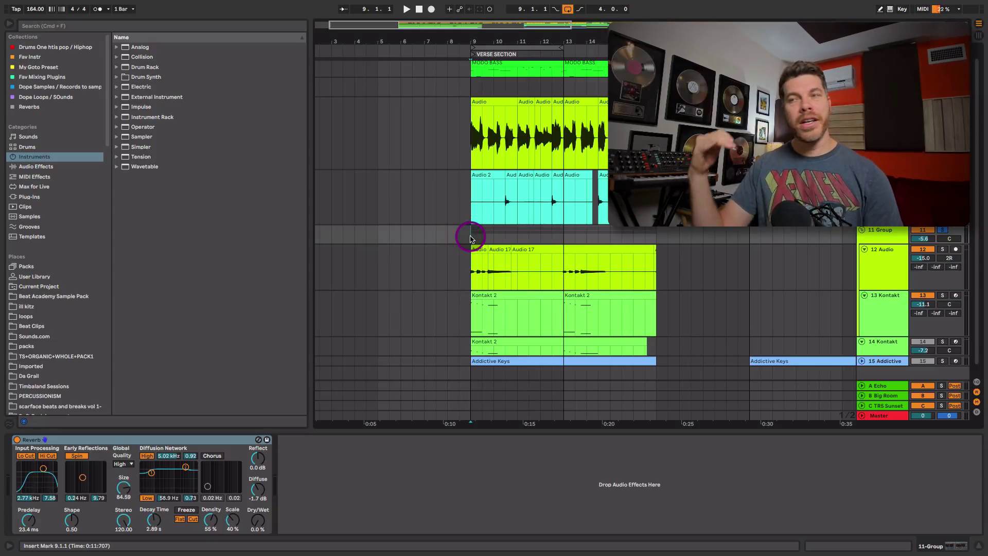
pyautogui.click(624, 244)
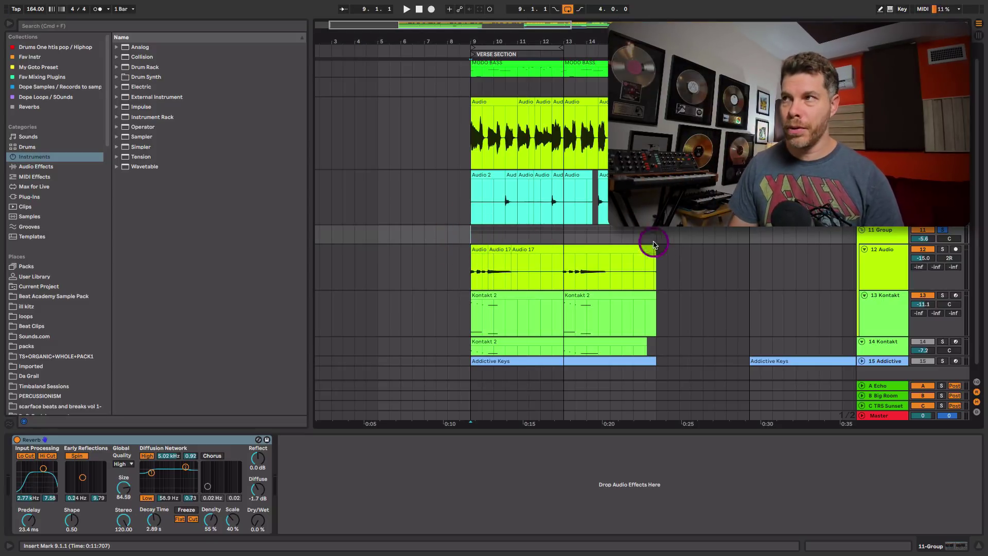
pyautogui.press('space')
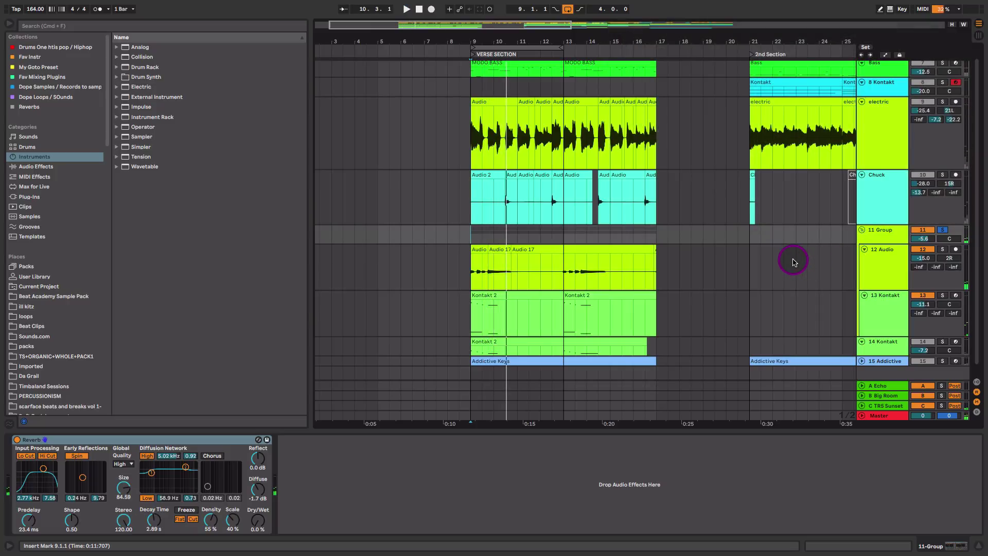
# Open the second Audio 17 clip on the 12 Audio track and show its clip Transposition envelope.
pyautogui.doubleClick(493, 249)
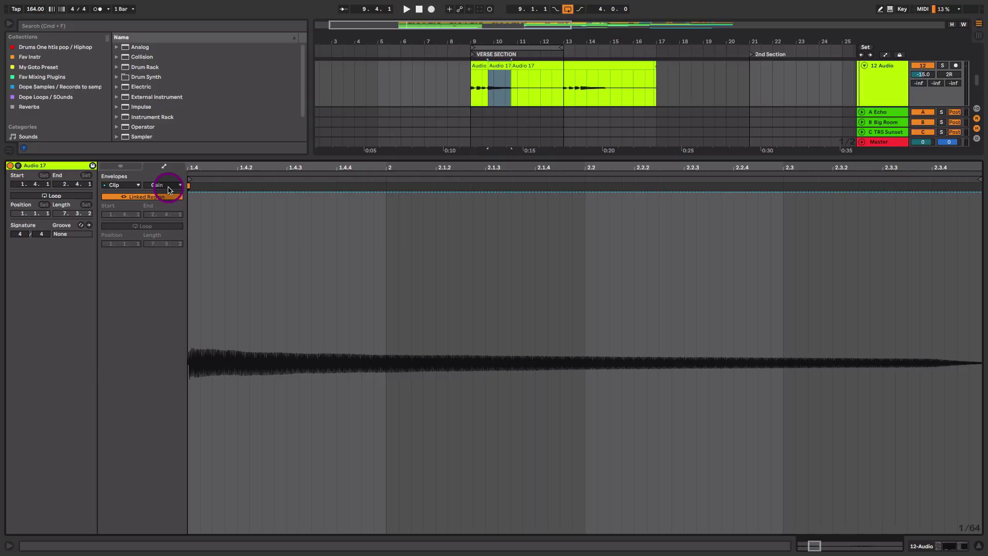
pyautogui.click(121, 165)
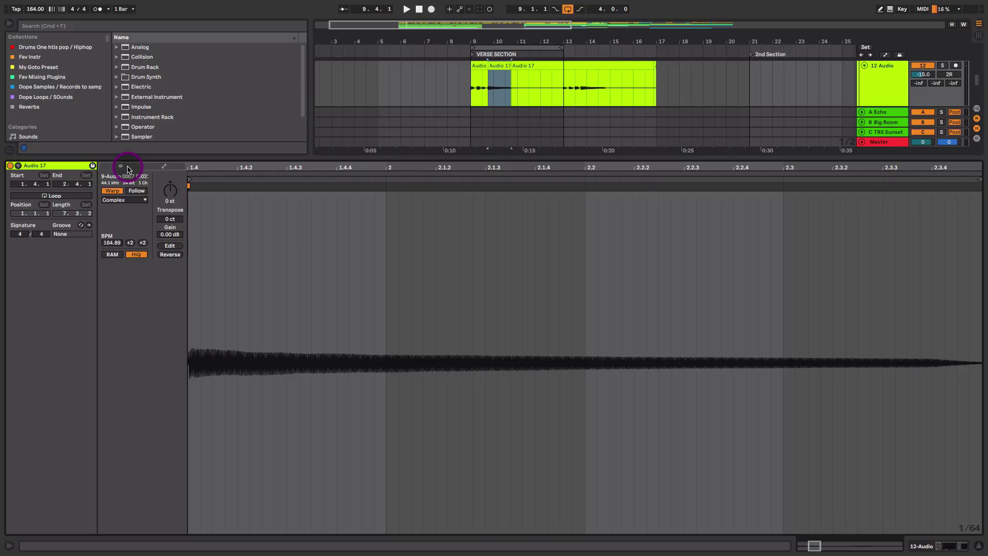
pyautogui.click(164, 166)
pyautogui.click(133, 185)
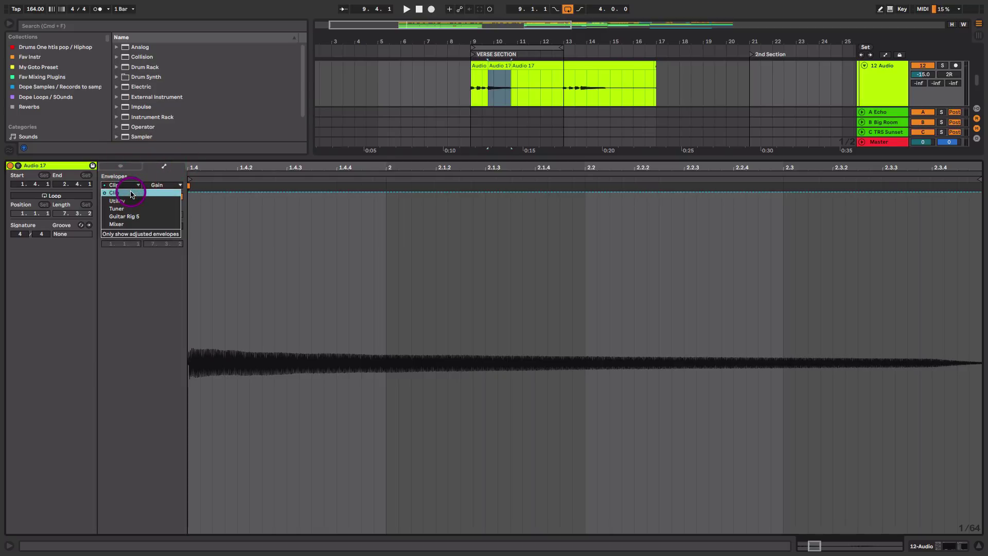
pyautogui.click(133, 193)
pyautogui.click(173, 186)
pyautogui.click(170, 201)
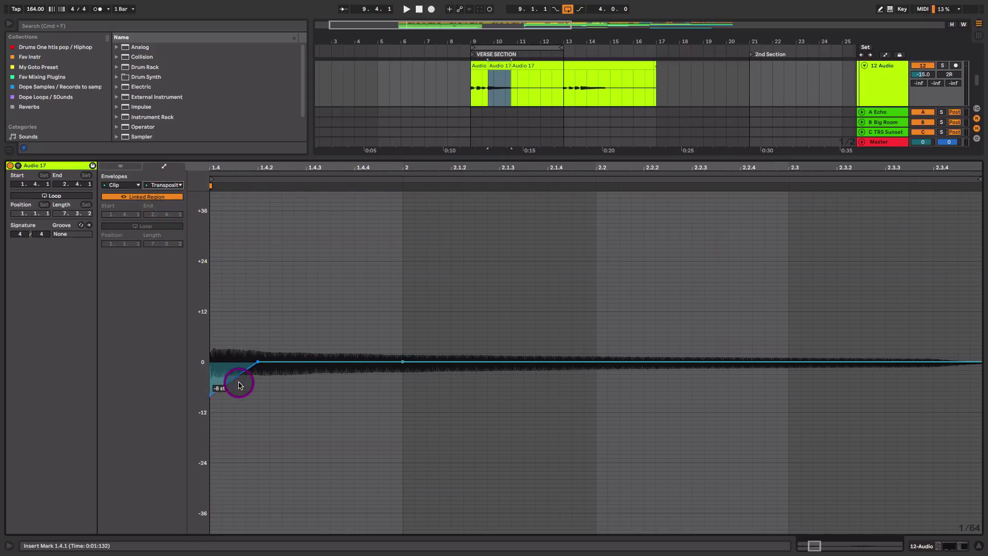
# Play the Audio 17 clip with its Transposition envelope in view, then return to the track's devices.
pyautogui.press('space')
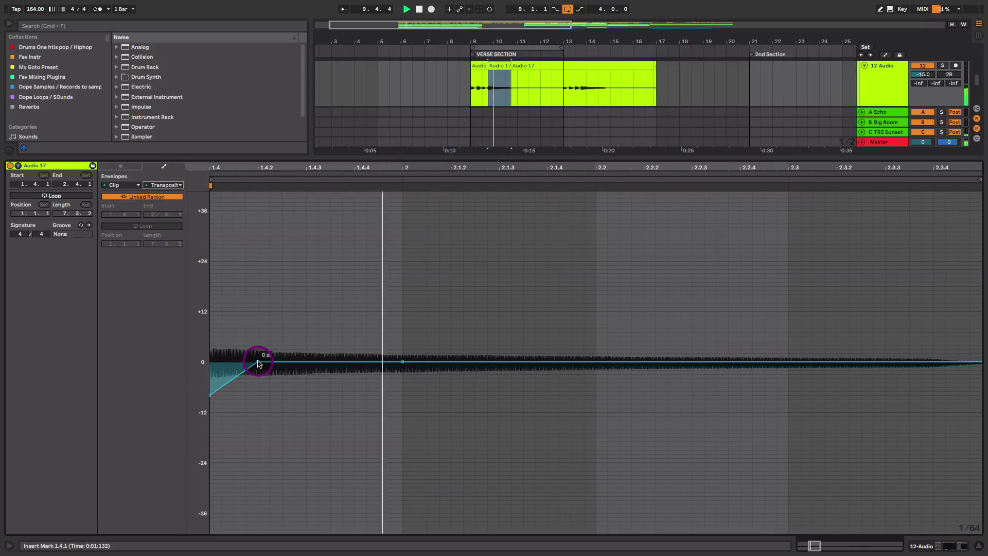
pyautogui.moveTo(256, 362); pyautogui.dragTo(244, 364)
pyautogui.press('space')
pyautogui.hotkey('shift', 'Tab')
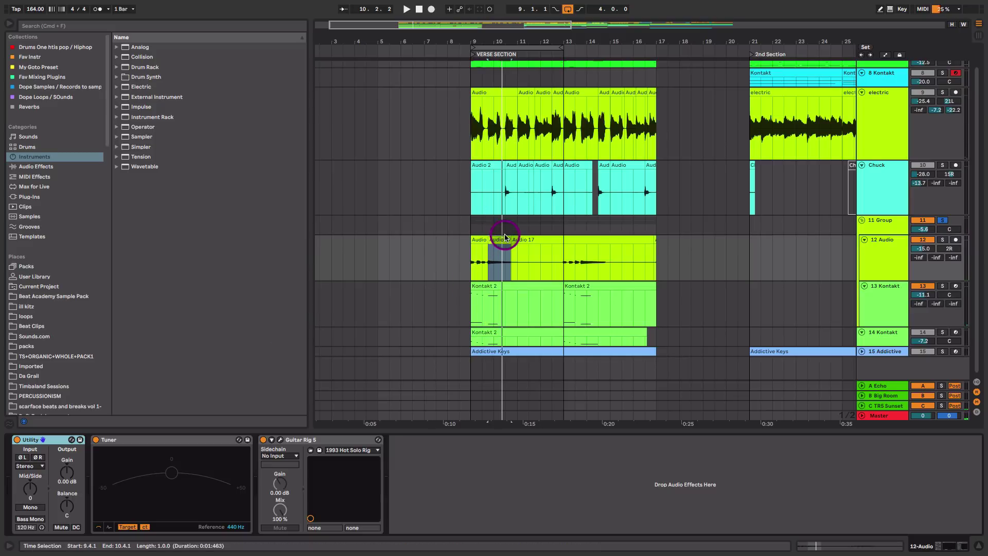
# Solo the 12 Audio track and play it from bar 9.
pyautogui.click(940, 238)
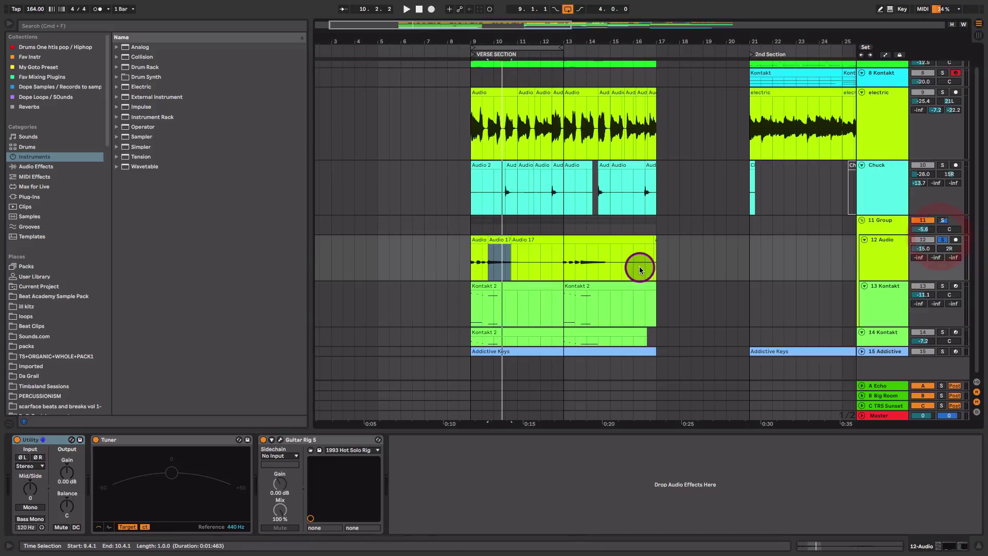
pyautogui.click(470, 264)
pyautogui.scroll(3, 469, 263)
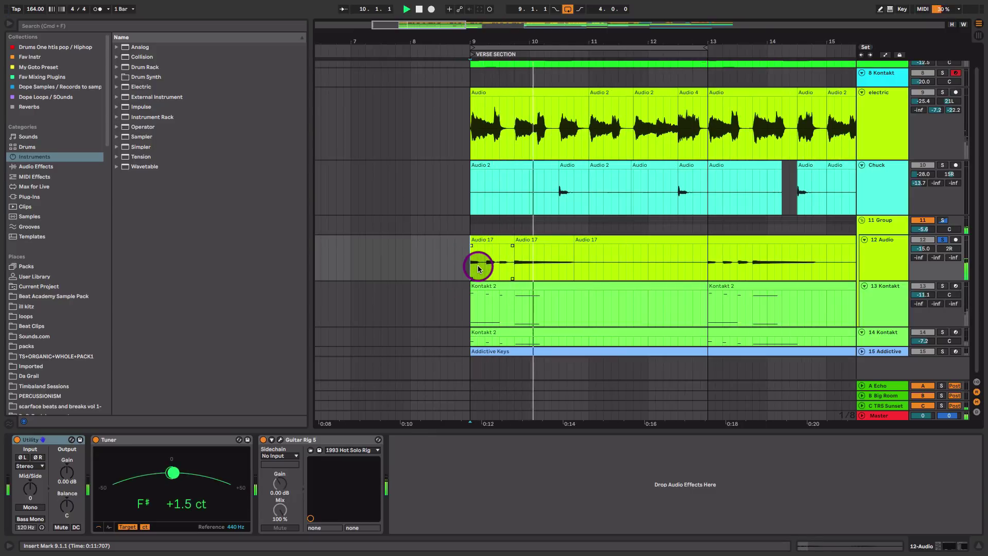
pyautogui.press('space')
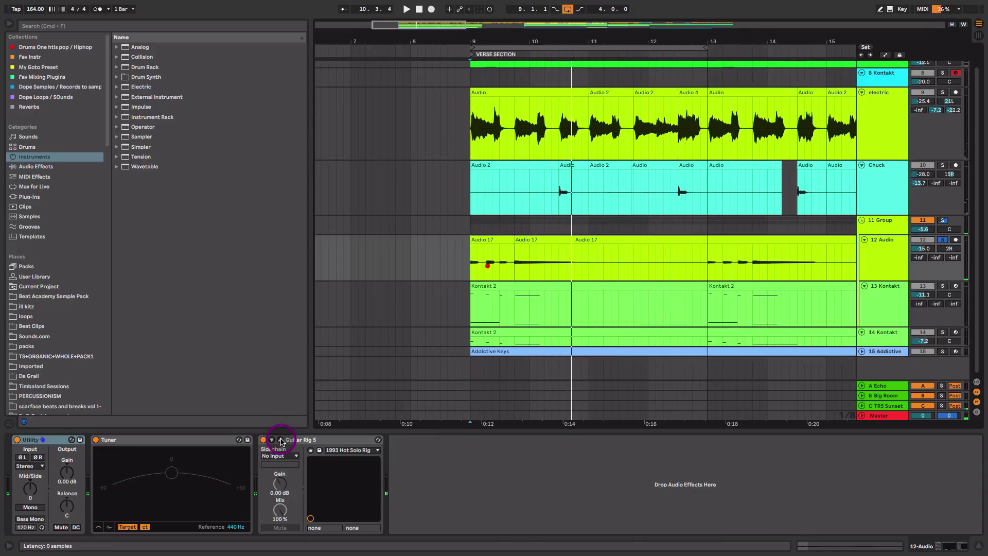
# View the Guitar Rig 5 Tweedman amp and matched cabinet on 12 Audio, close the plug-in window, and play the part.
pyautogui.click(278, 440)
pyautogui.moveTo(747, 110); pyautogui.dragTo(612, 100)
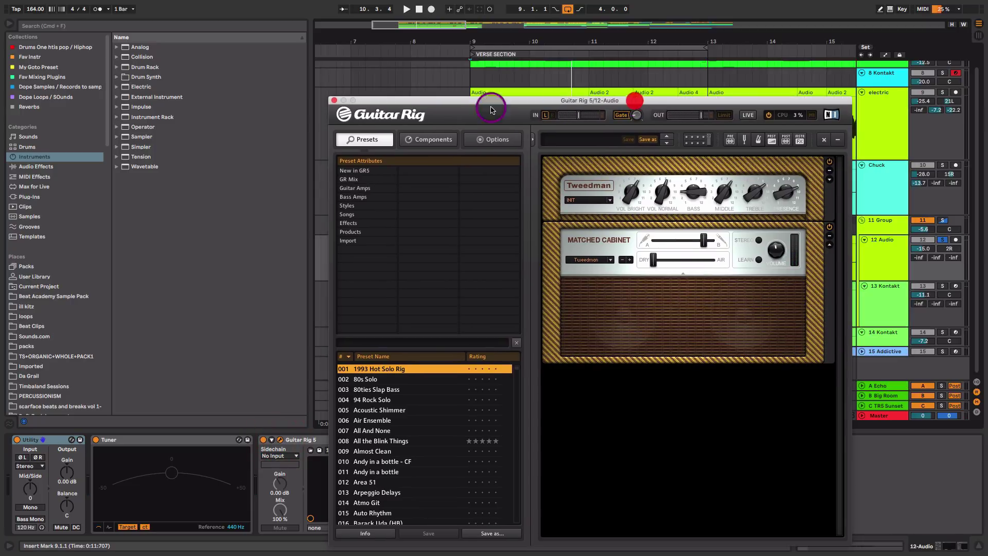
pyautogui.click(334, 101)
pyautogui.press('space')
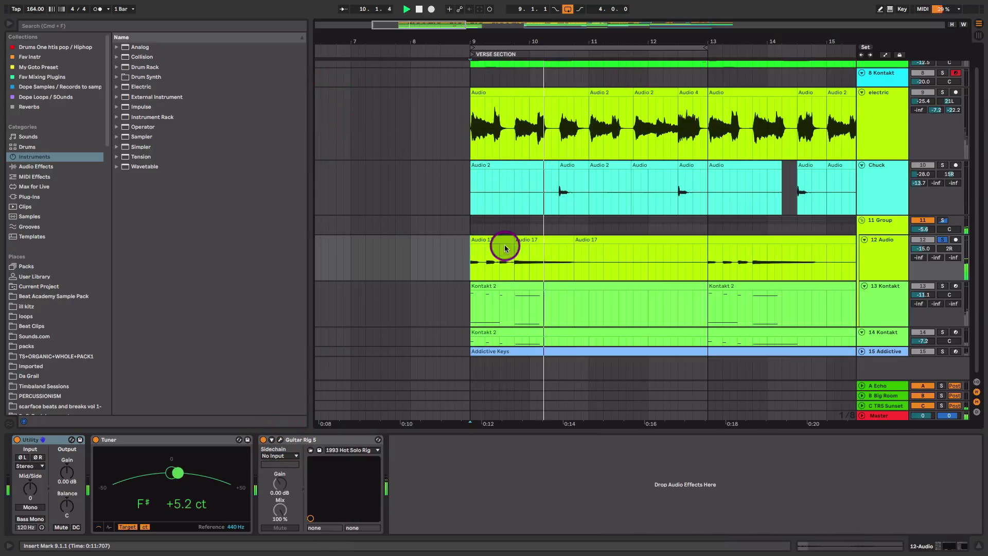
# Switch the solo from 12 Audio to the 13 Kontakt track and play it from bar 9.
pyautogui.click(943, 240)
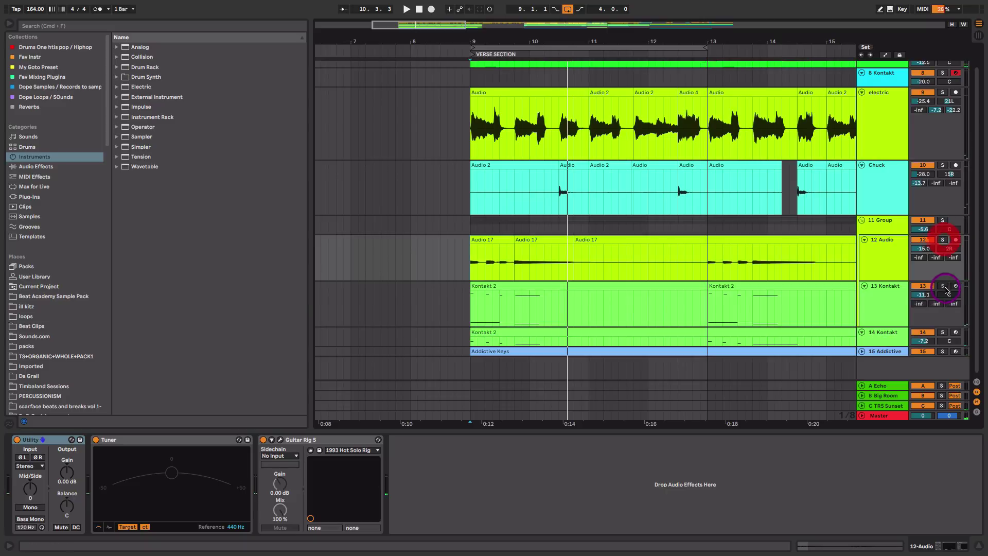
pyautogui.click(942, 286)
pyautogui.click(570, 307)
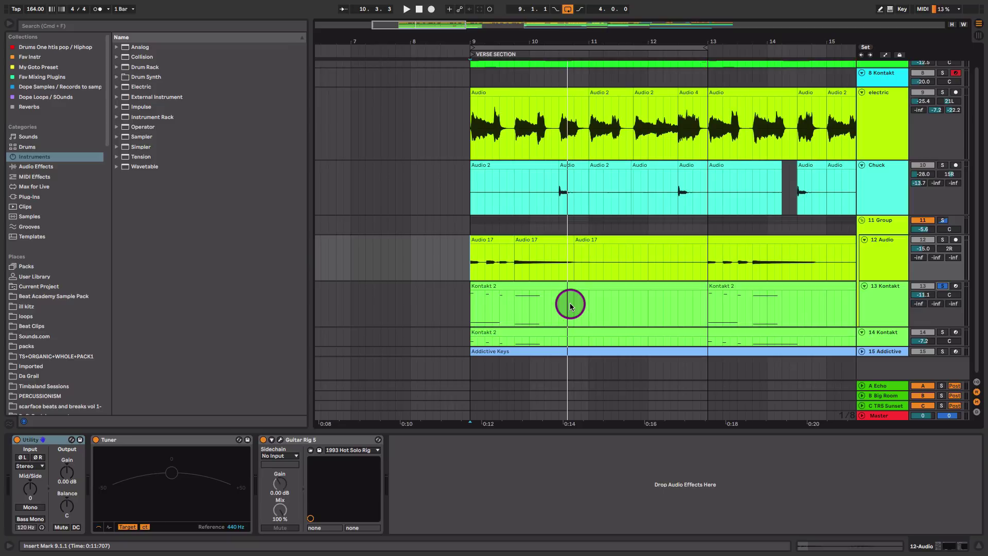
pyautogui.click(470, 298)
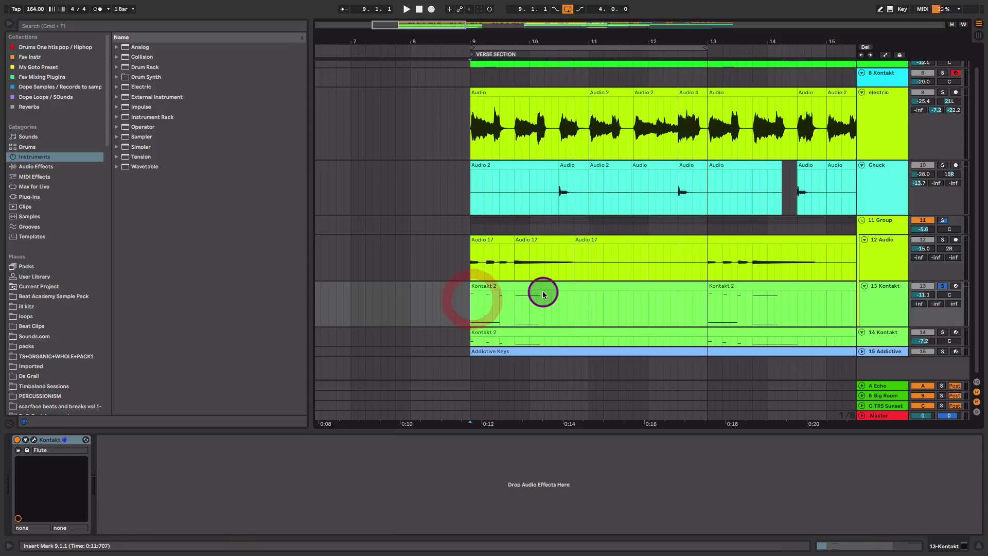
pyautogui.press('space')
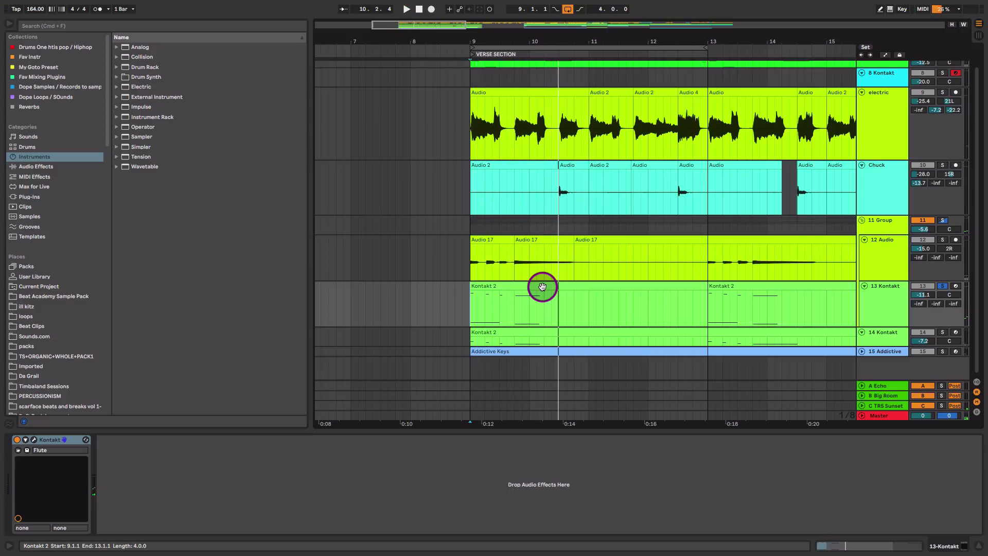
# Examine the Flute articulations in the 13 Kontakt track's plug-in window, close it, and play the first Kontakt 2 clip.
pyautogui.click(543, 286)
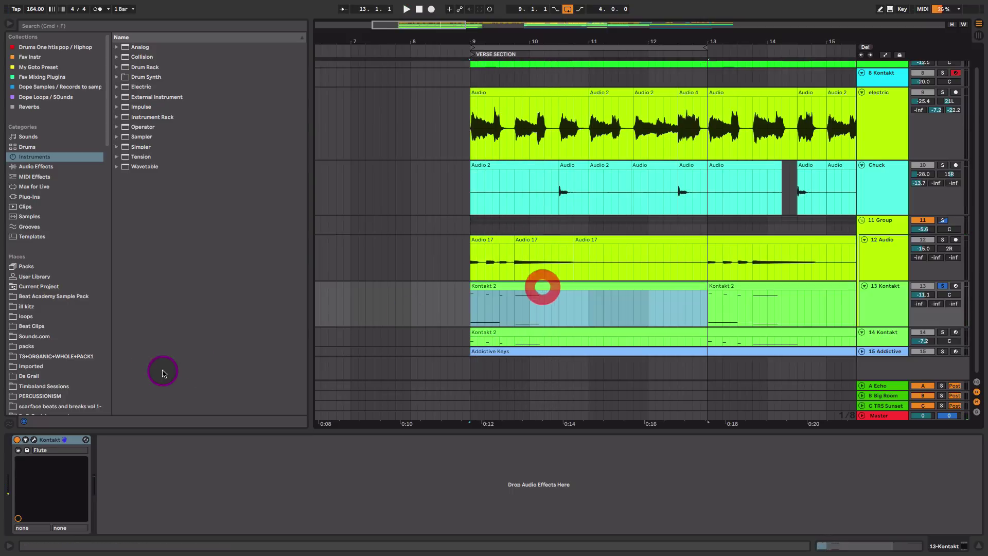
pyautogui.click(33, 440)
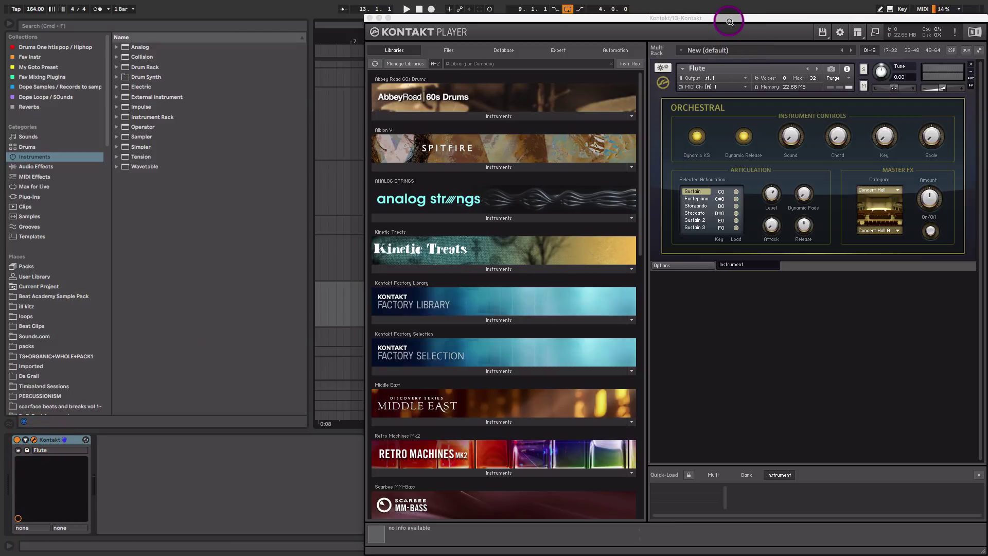
pyautogui.moveTo(730, 21); pyautogui.dragTo(688, 24)
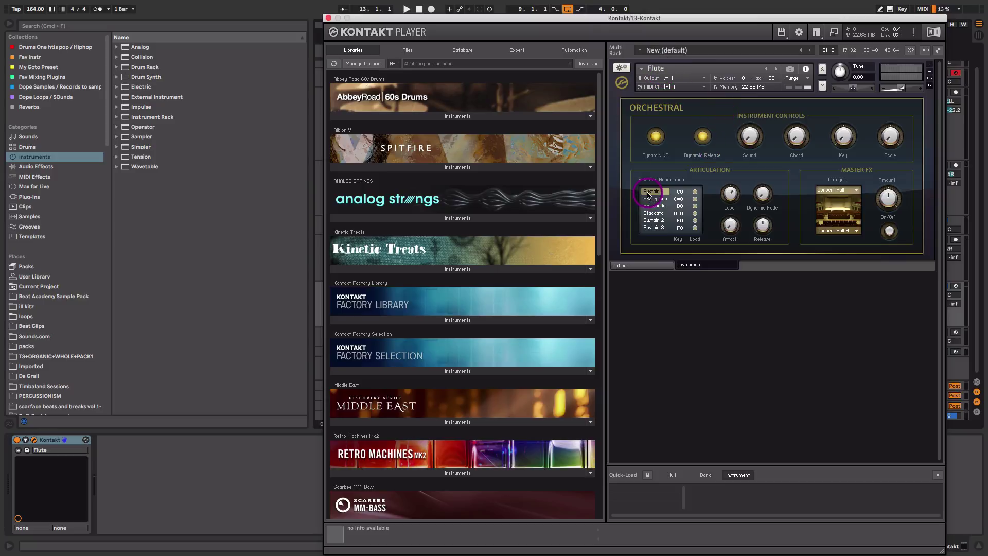
pyautogui.click(327, 18)
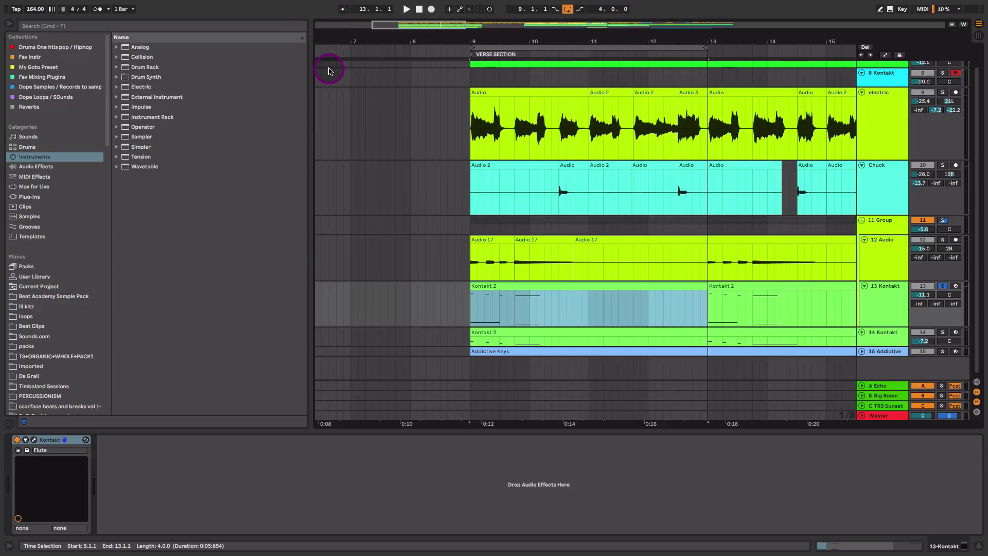
pyautogui.press('space')
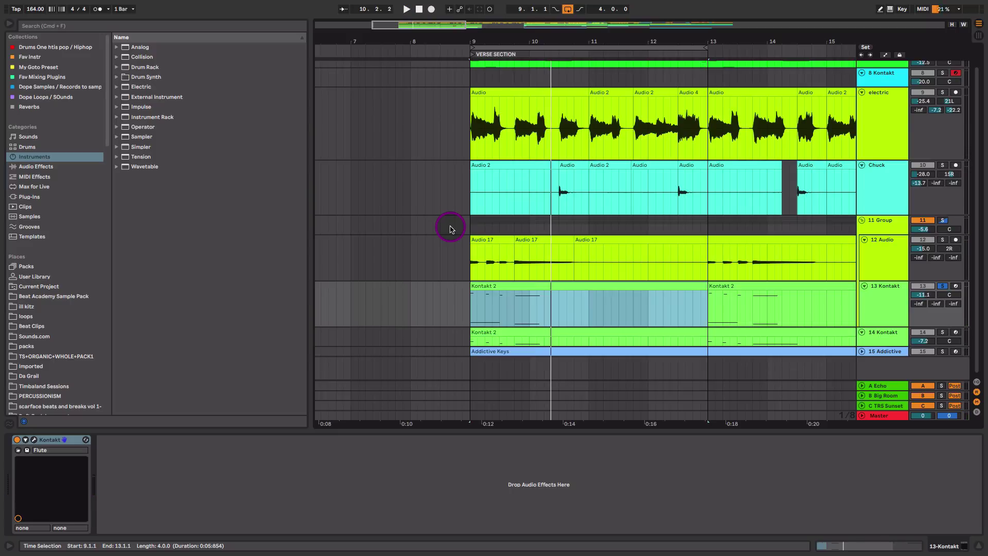
# Open the notes of the first Kontakt 2 clip on track 13 and fold the piano roll to only the used keys.
pyautogui.doubleClick(522, 284)
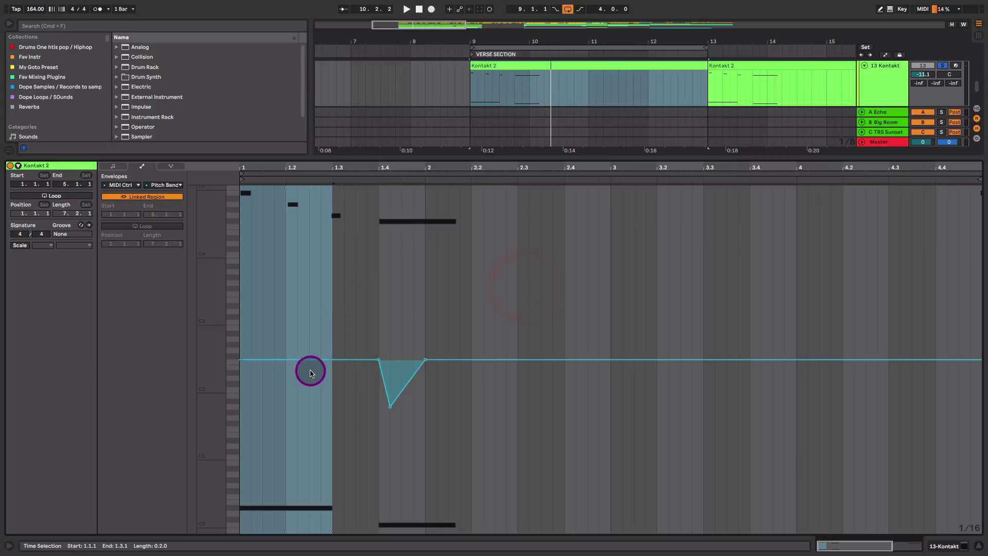
pyautogui.click(113, 166)
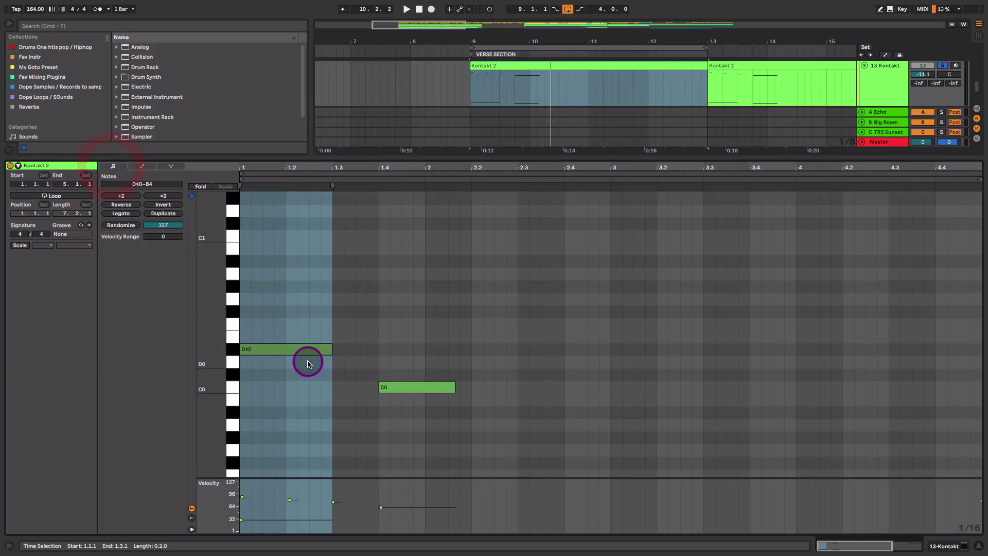
pyautogui.scroll(3, 289, 412)
pyautogui.click(287, 435)
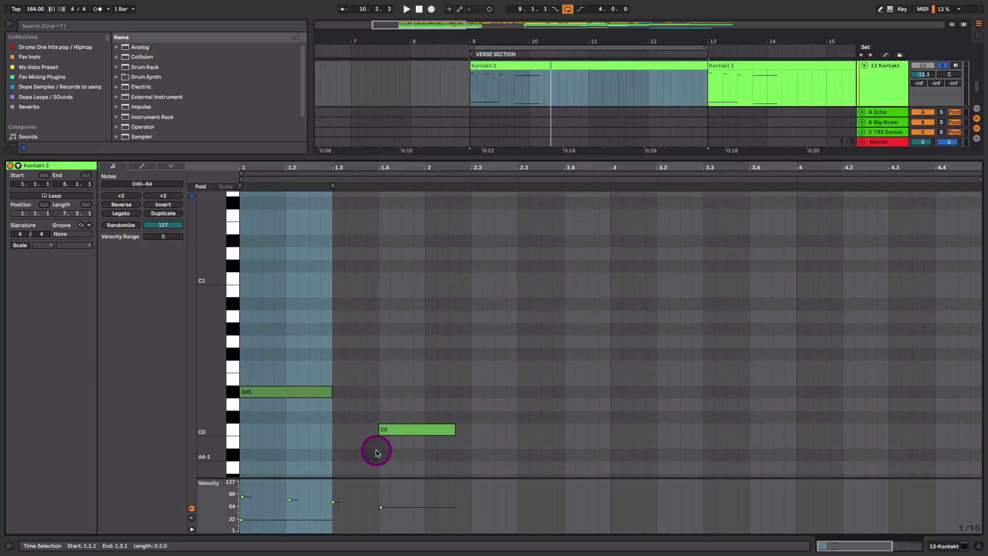
pyautogui.moveTo(449, 359); pyautogui.dragTo(449, 425)
pyautogui.moveTo(392, 358); pyautogui.dragTo(588, 552)
pyautogui.moveTo(588, 337); pyautogui.dragTo(645, 456)
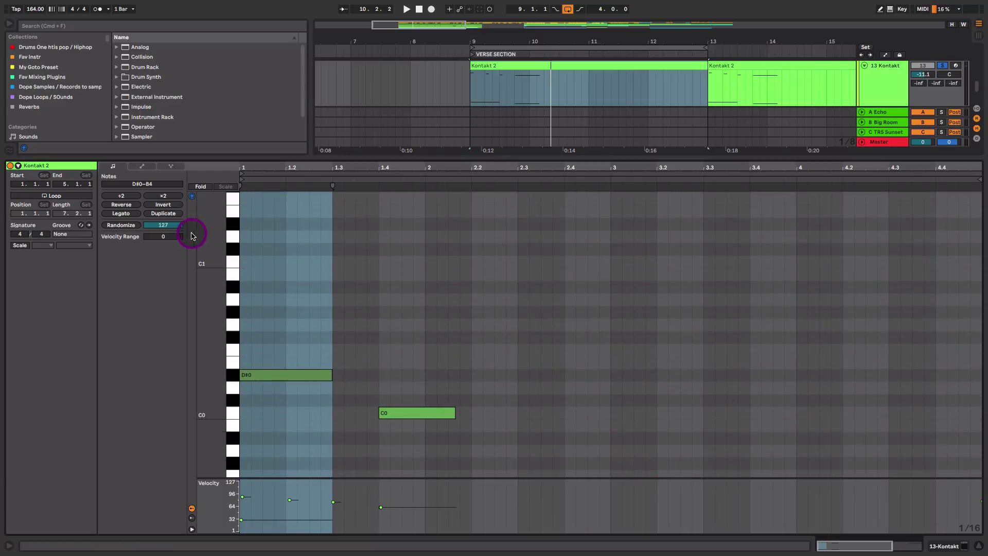
pyautogui.click(200, 187)
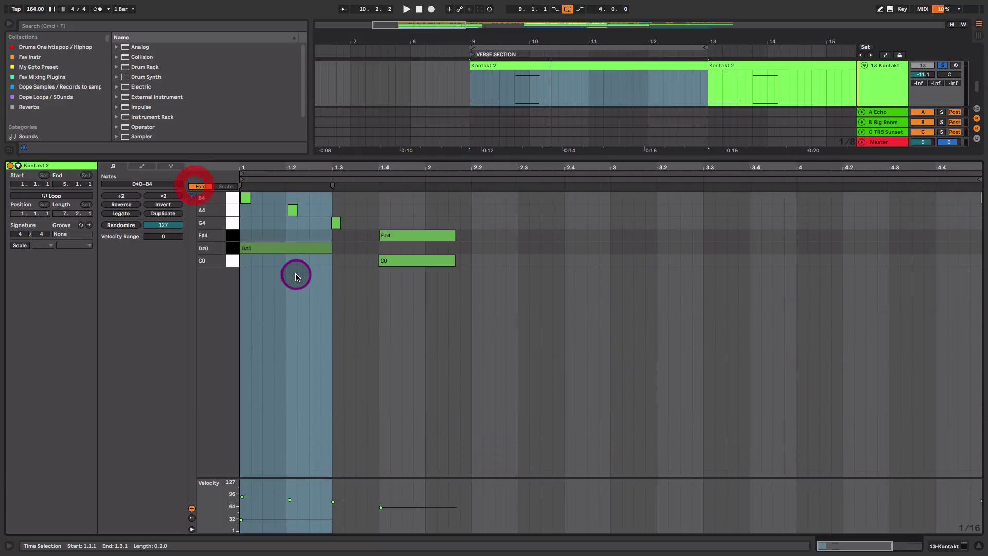
# Audition the B4, A4, G4 and F#4 keys used by the first Kontakt 2 clip in the piano roll.
pyautogui.click(234, 199)
pyautogui.click(234, 211)
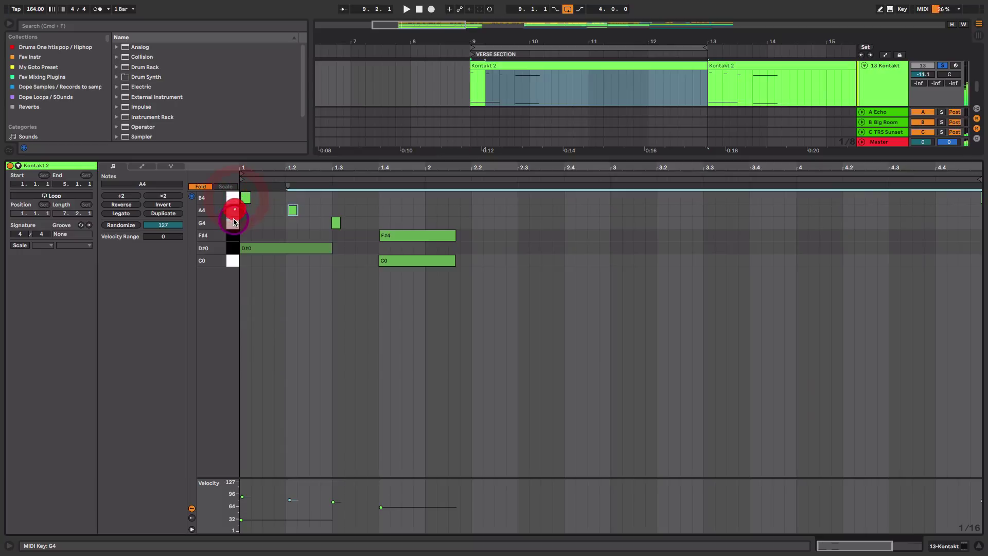
pyautogui.click(234, 223)
pyautogui.click(235, 236)
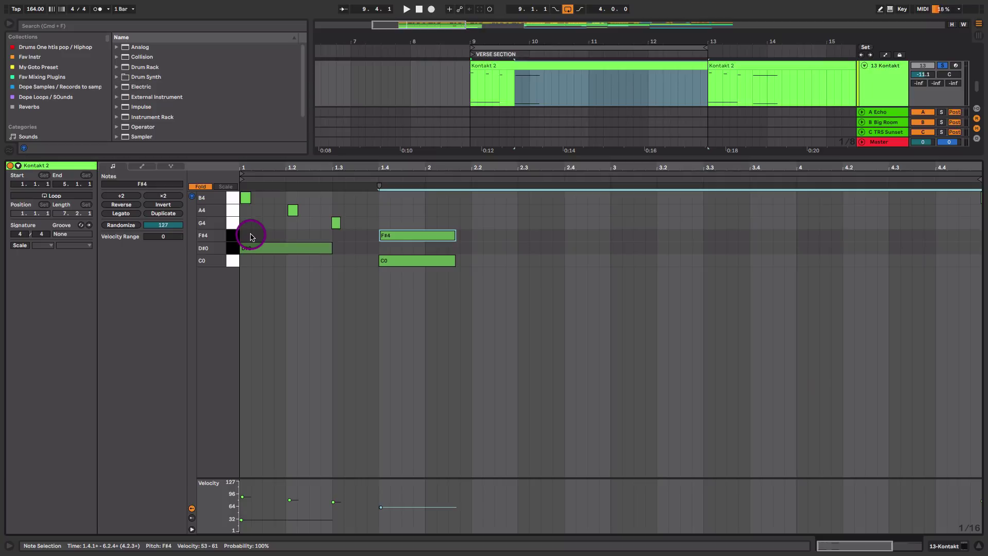
# Watch the Flute's articulation switching in the 13 Kontakt plug-in window during playback, and close the window.
pyautogui.hotkey('shift', 'Tab')
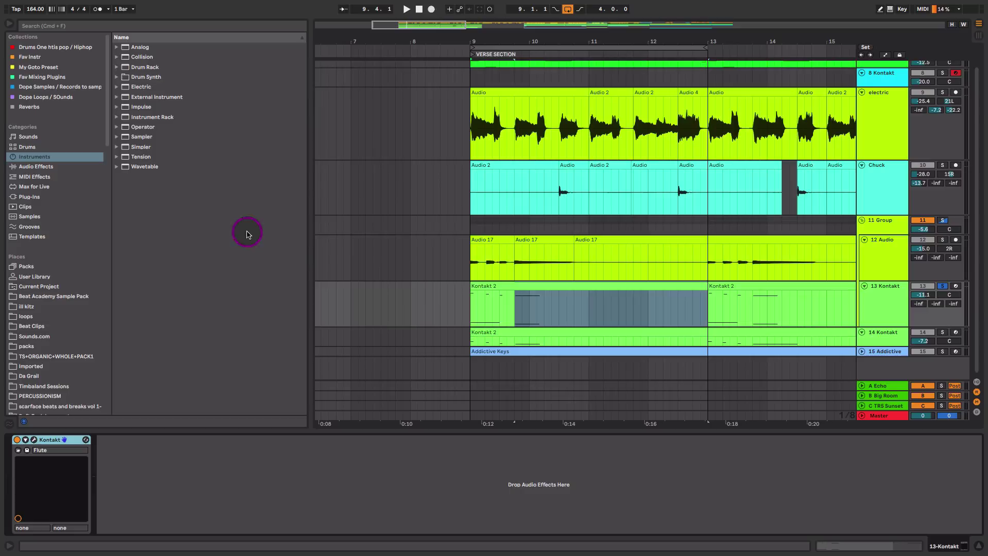
pyautogui.click(35, 440)
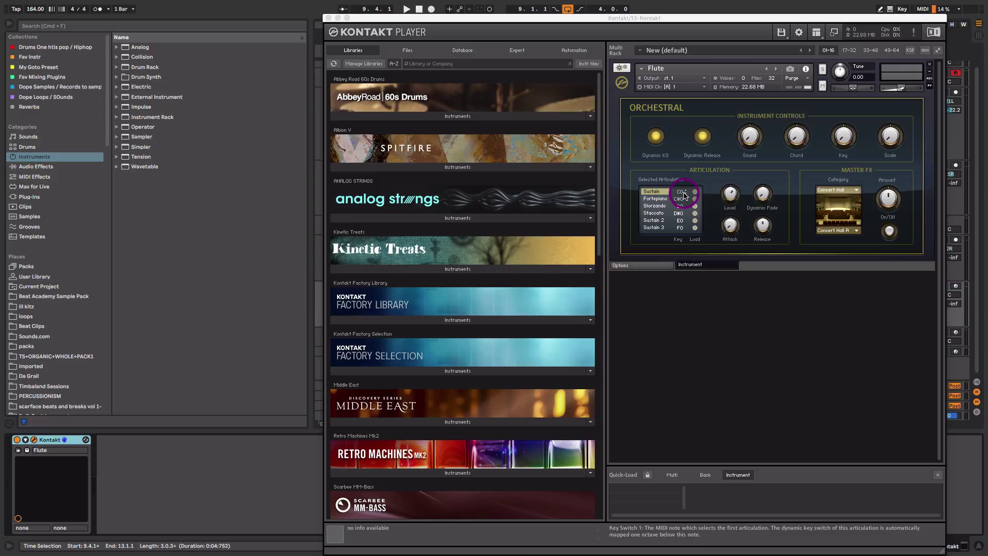
pyautogui.press('space')
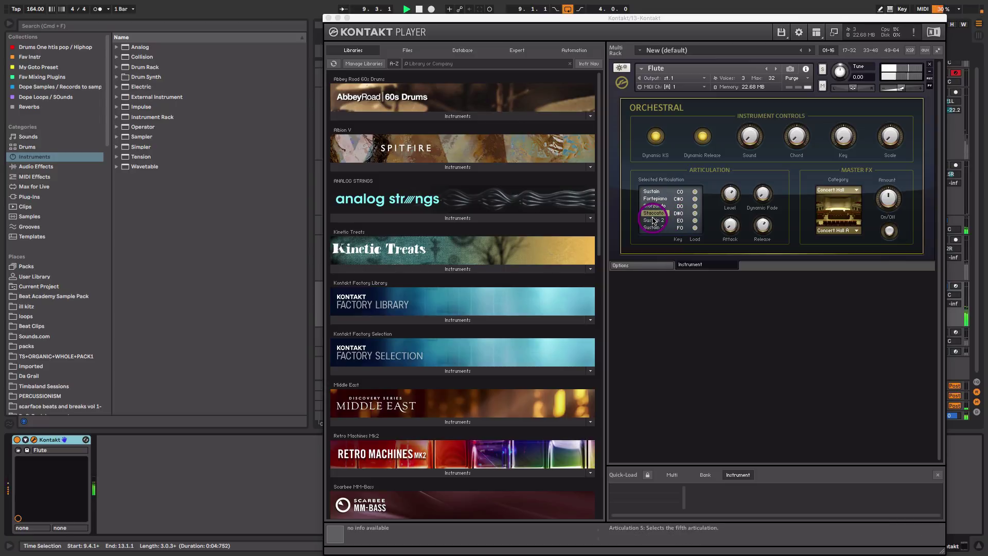
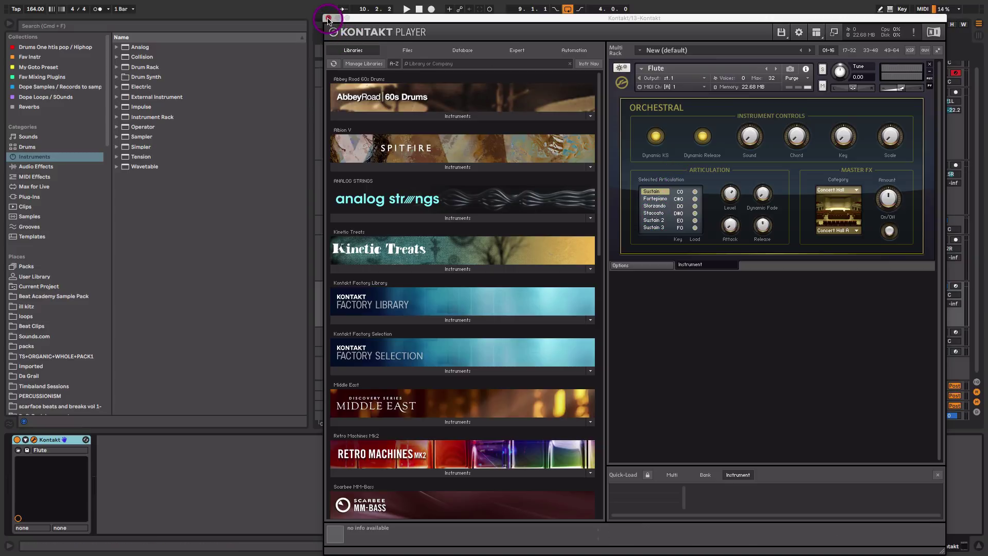
pyautogui.click(327, 18)
# Play the first Kontakt 2 clip on track 13 with its notes open and try moving the D#0 keyswitch note to C0.
pyautogui.doubleClick(503, 284)
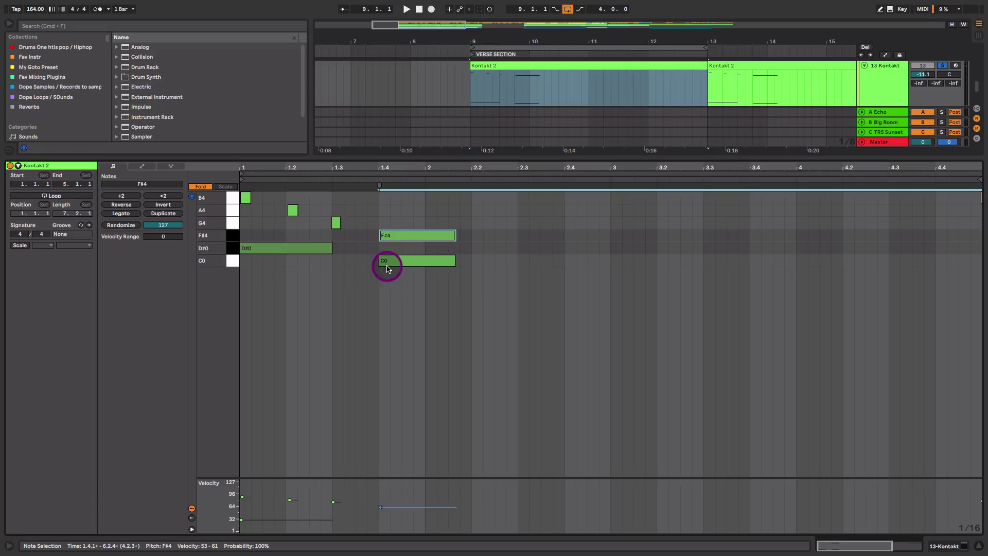
pyautogui.press('space')
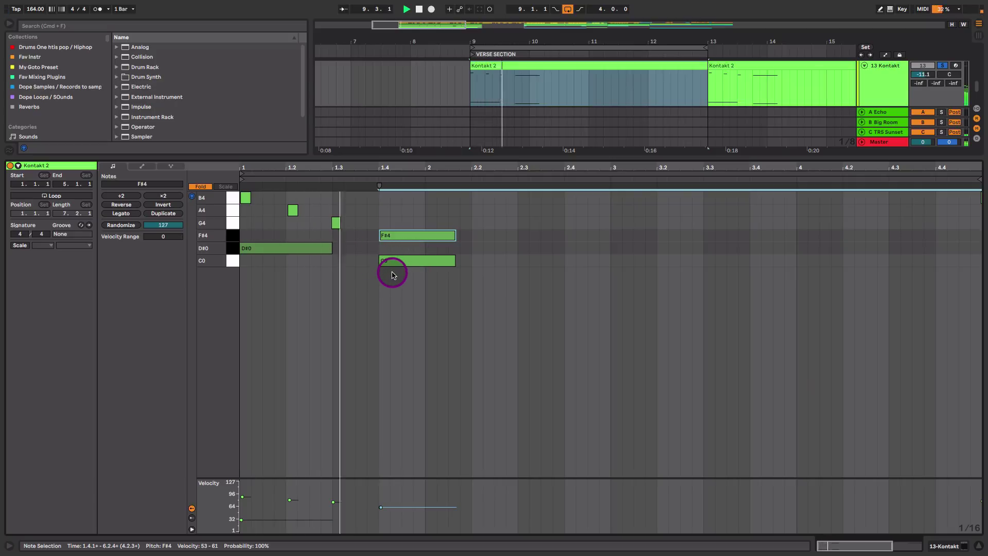
pyautogui.press('space')
pyautogui.moveTo(280, 300); pyautogui.dragTo(291, 263)
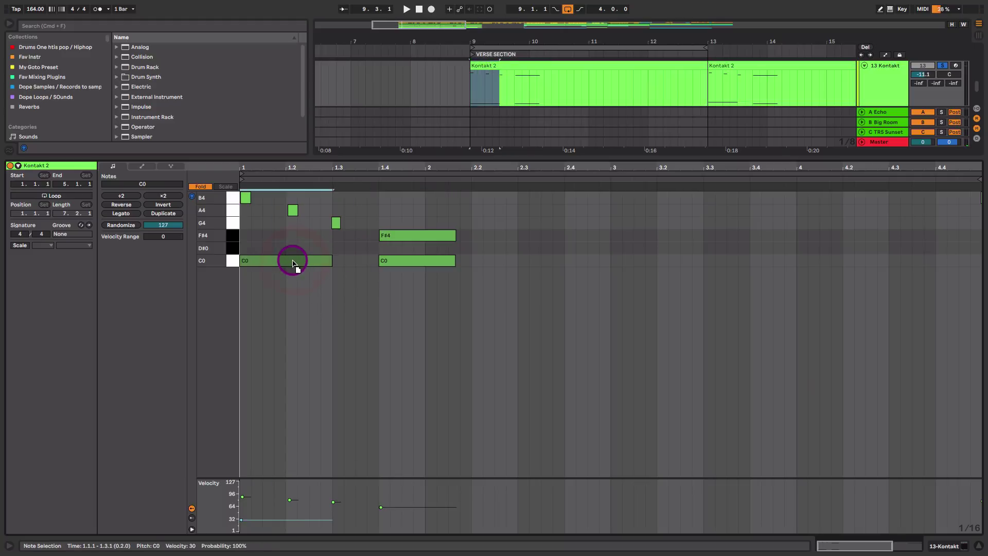
pyautogui.press('space')
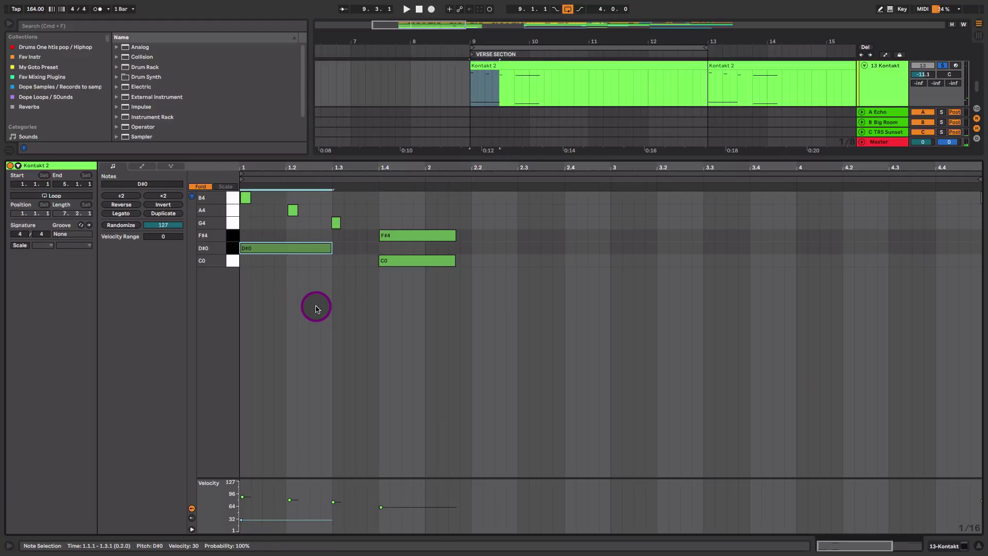
# Switch the solo from 13 Kontakt to 14 Kontakt and view its Glockenspiel plug-in window.
pyautogui.hotkey('shift', 'Tab')
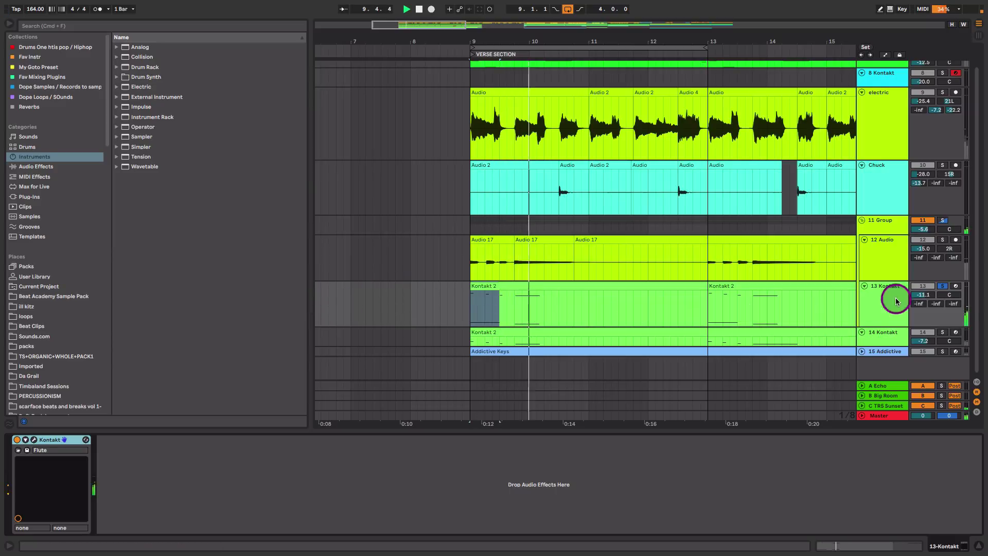
pyautogui.click(943, 287)
pyautogui.click(943, 332)
pyautogui.click(882, 332)
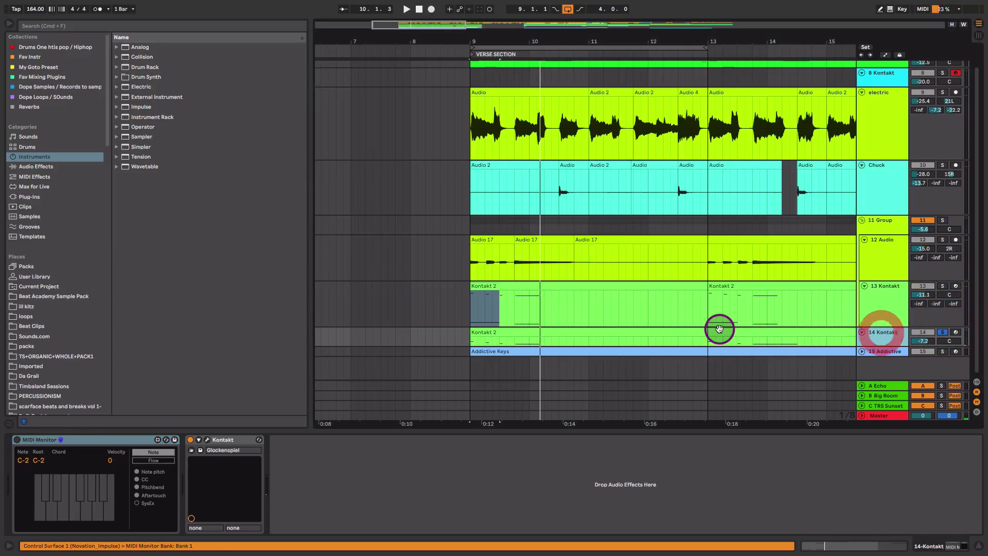
pyautogui.click(207, 439)
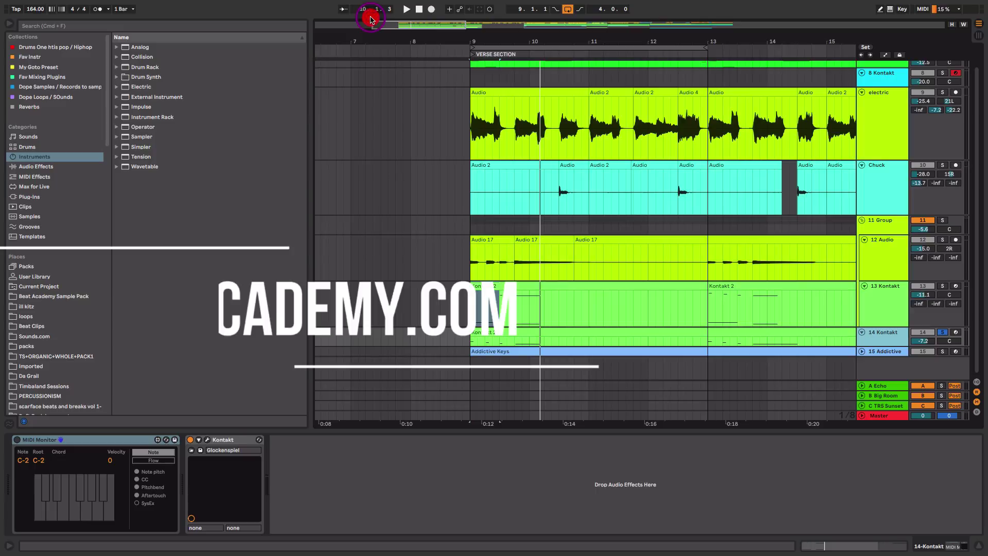
# Enlarge the 14 Kontakt track and play its Glockenspiel part from bar 9.
pyautogui.press('space')
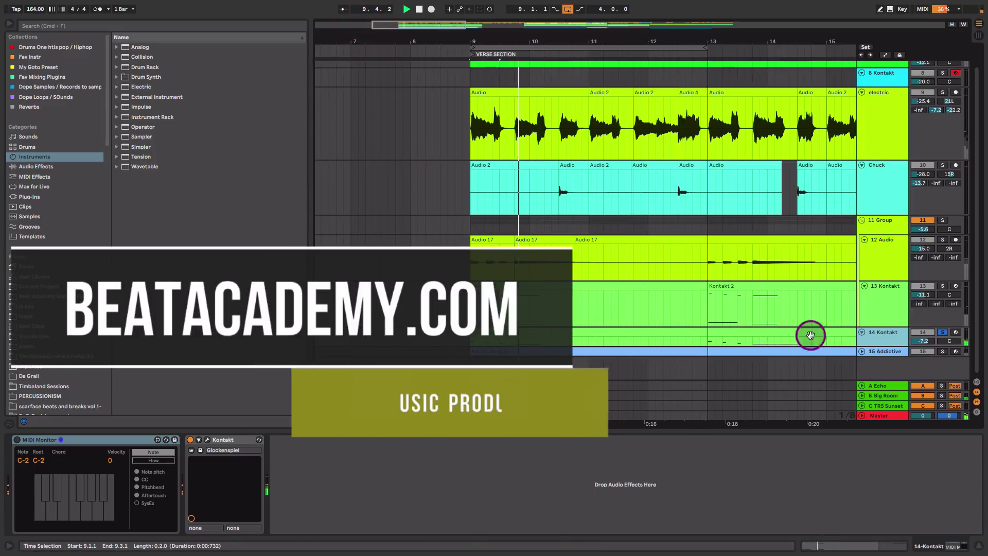
pyautogui.moveTo(872, 351); pyautogui.dragTo(875, 393)
pyautogui.moveTo(690, 353); pyautogui.dragTo(681, 263)
pyautogui.press('space')
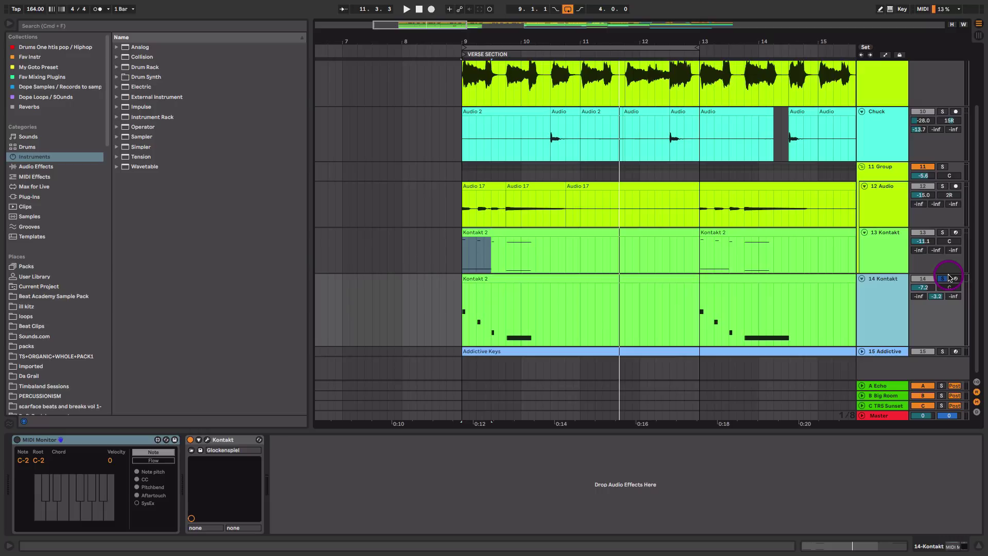
pyautogui.press('space')
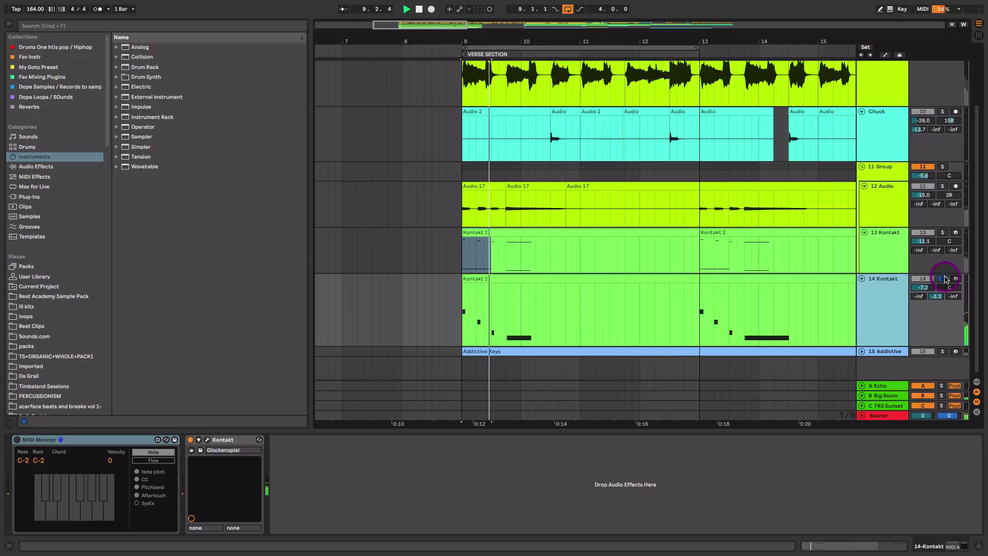
# Switch the solo from 14 Kontakt to 11 Group and examine its Reverb device and its C send in the mixer.
pyautogui.click(943, 281)
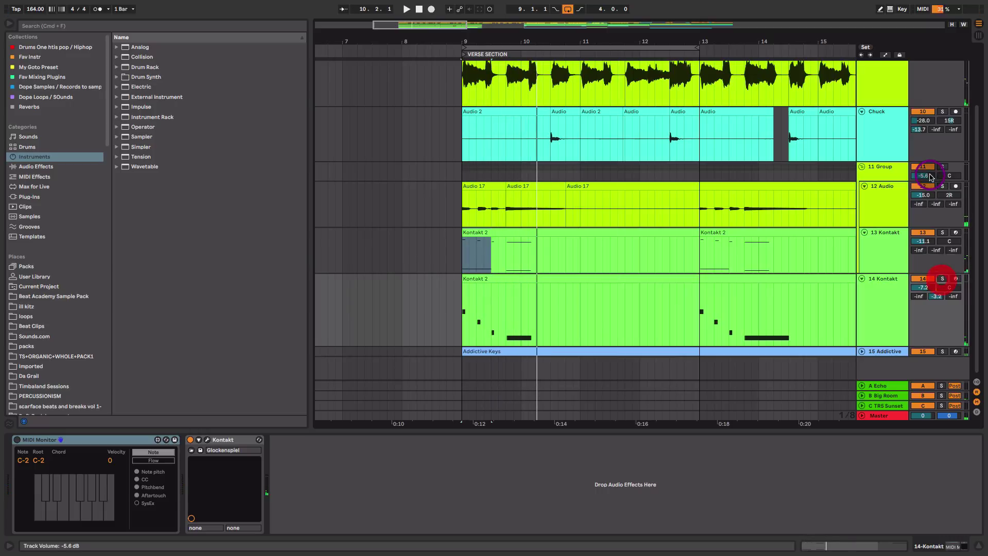
pyautogui.click(893, 167)
pyautogui.click(943, 166)
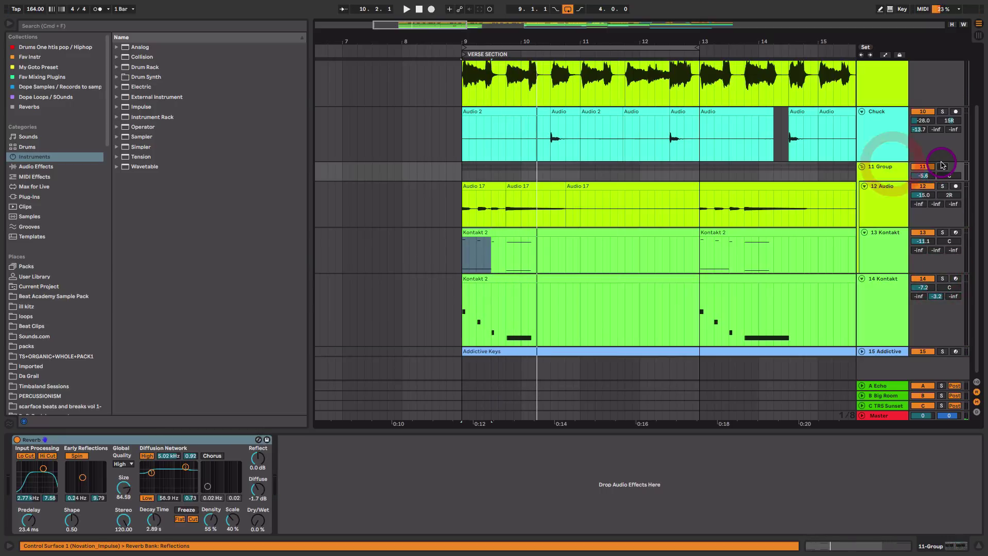
pyautogui.click(890, 175)
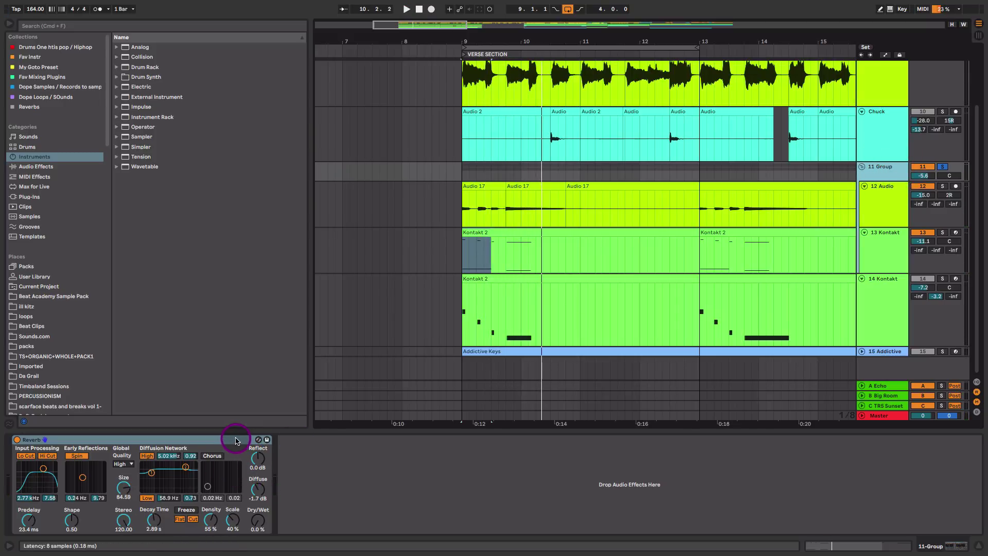
pyautogui.press('Tab')
pyautogui.moveTo(495, 272); pyautogui.dragTo(495, 272)
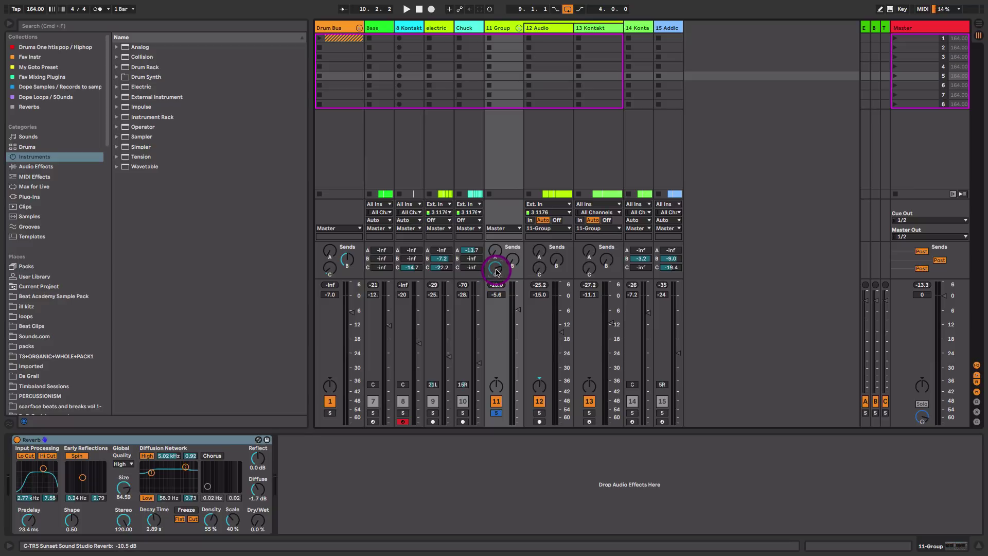
# Fold 11 Group, solo 14 Kontakt along with it, and set 14 Kontakt's volume to -7.8 and its B send to -4.4 during playback.
pyautogui.click(518, 28)
pyautogui.click(537, 27)
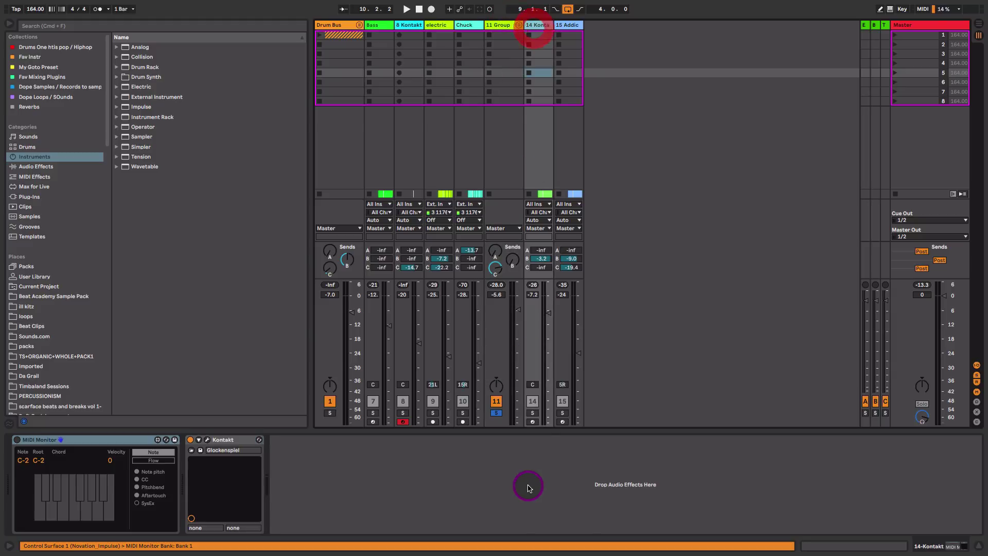
pyautogui.click(534, 414)
pyautogui.press('space')
pyautogui.moveTo(548, 313); pyautogui.dragTo(549, 319)
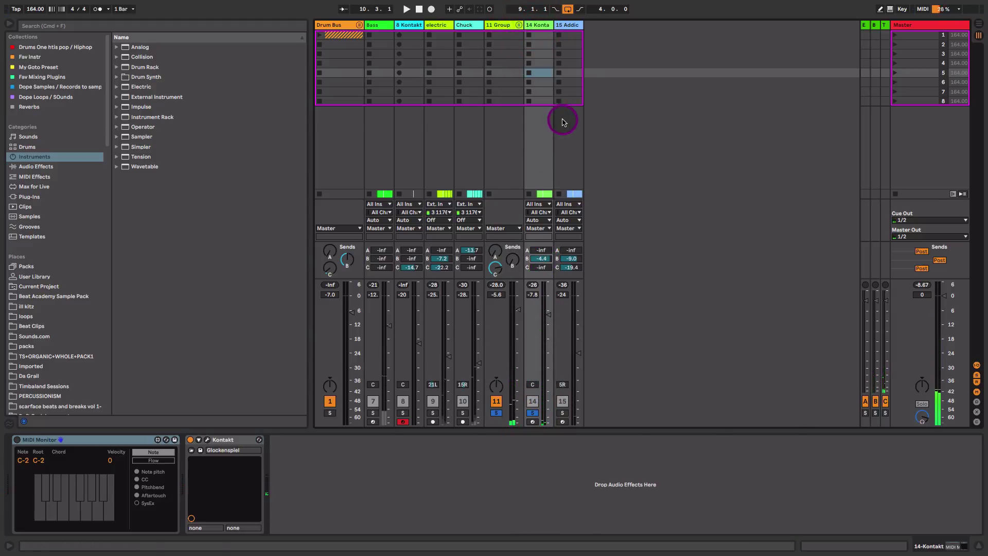
# Clear the solos in the Arrangement and unfold and enlarge the 15 Addictive Keys track to show its notes.
pyautogui.press('Tab')
pyautogui.click(862, 325)
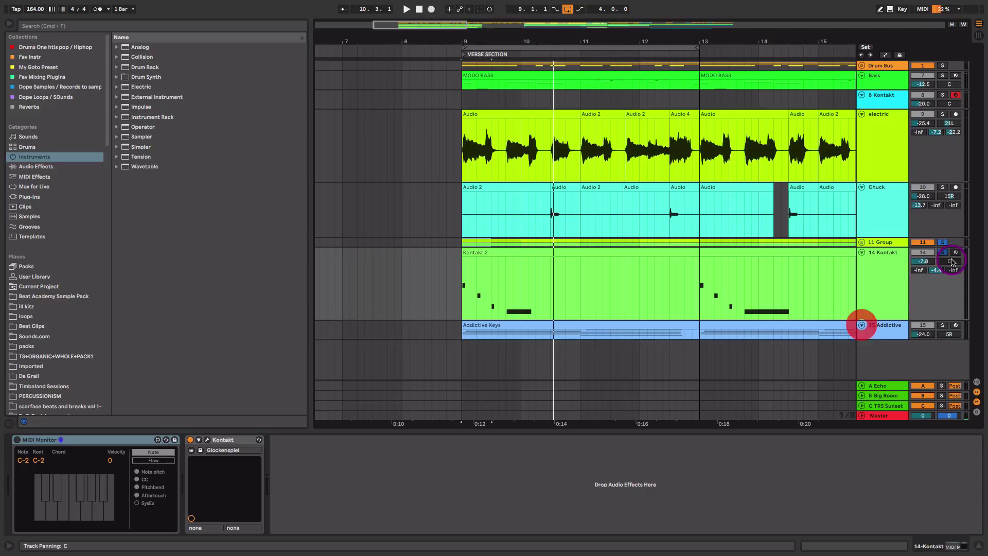
pyautogui.click(945, 254)
pyautogui.click(883, 336)
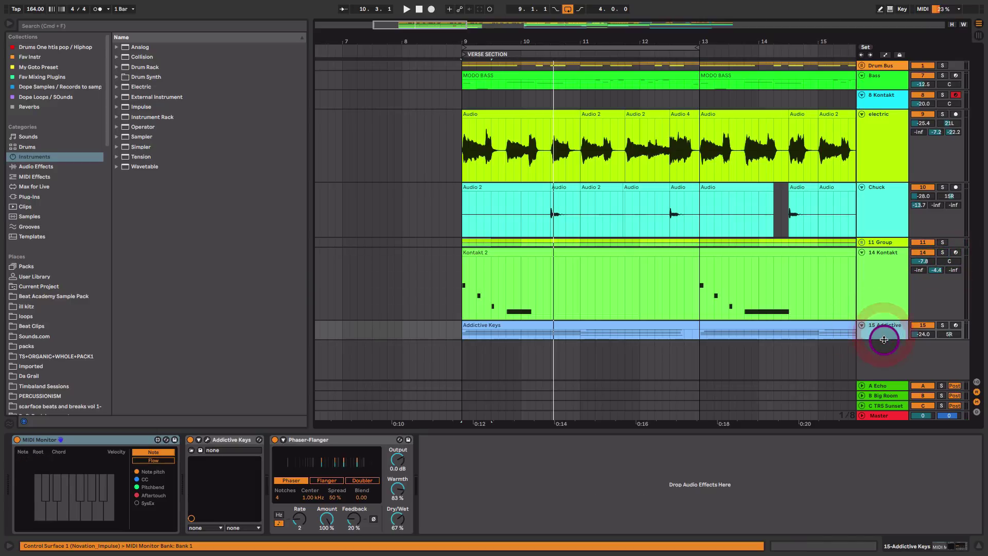
pyautogui.moveTo(881, 340); pyautogui.dragTo(878, 401)
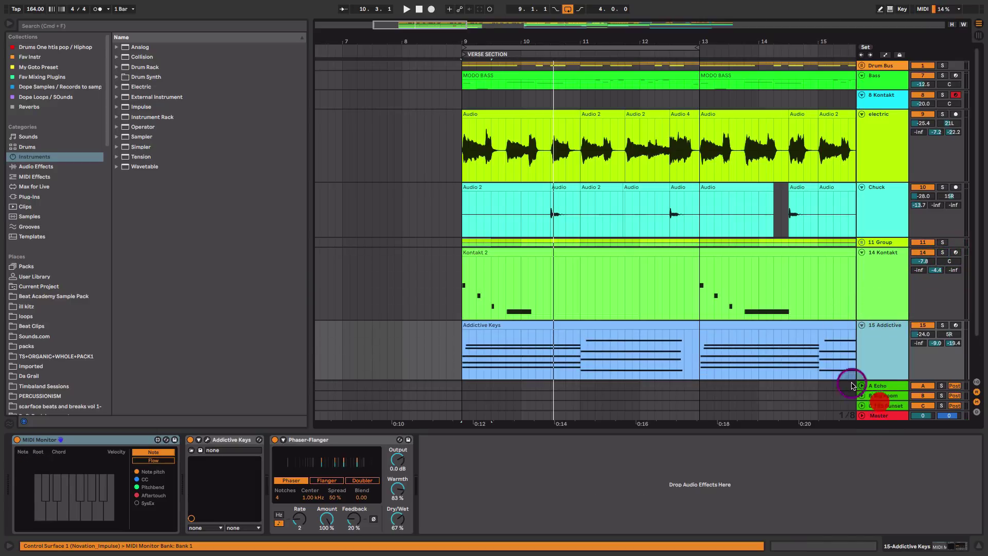
pyautogui.moveTo(804, 350); pyautogui.dragTo(764, 265)
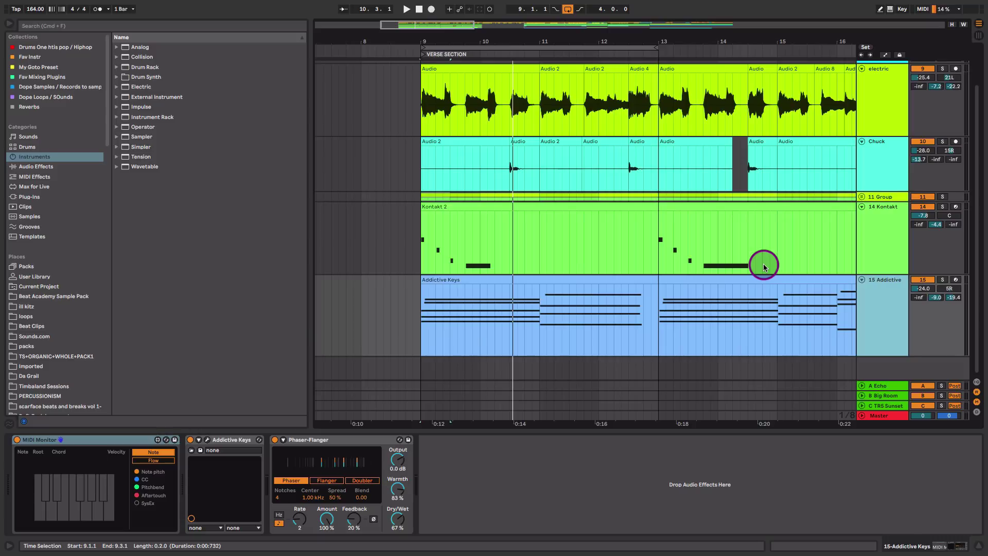
# Solo 15 Addictive Keys, view its Mark One Seven 3 preset while playing the part, and close the plug-in window.
pyautogui.click(943, 280)
pyautogui.click(208, 439)
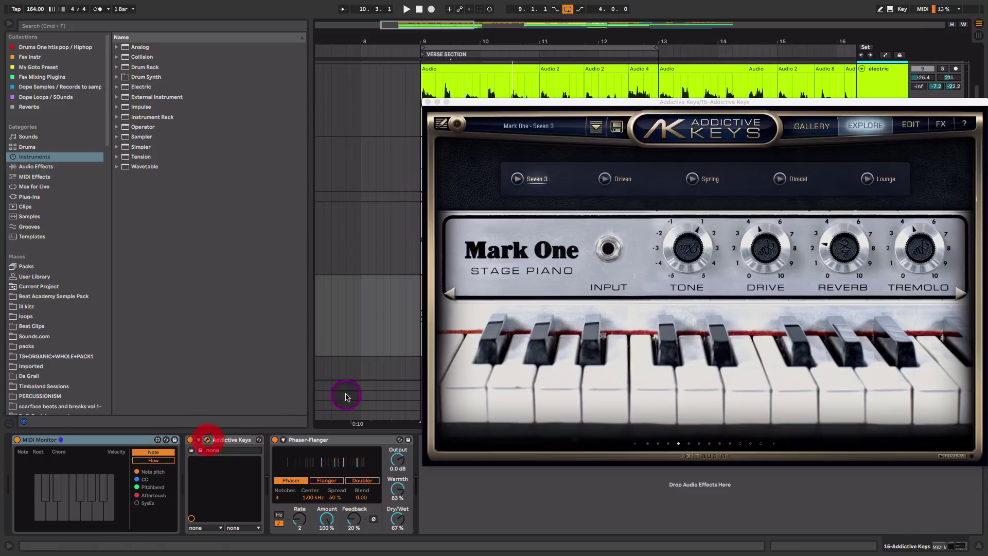
pyautogui.moveTo(634, 101); pyautogui.dragTo(278, 64)
pyautogui.press('space')
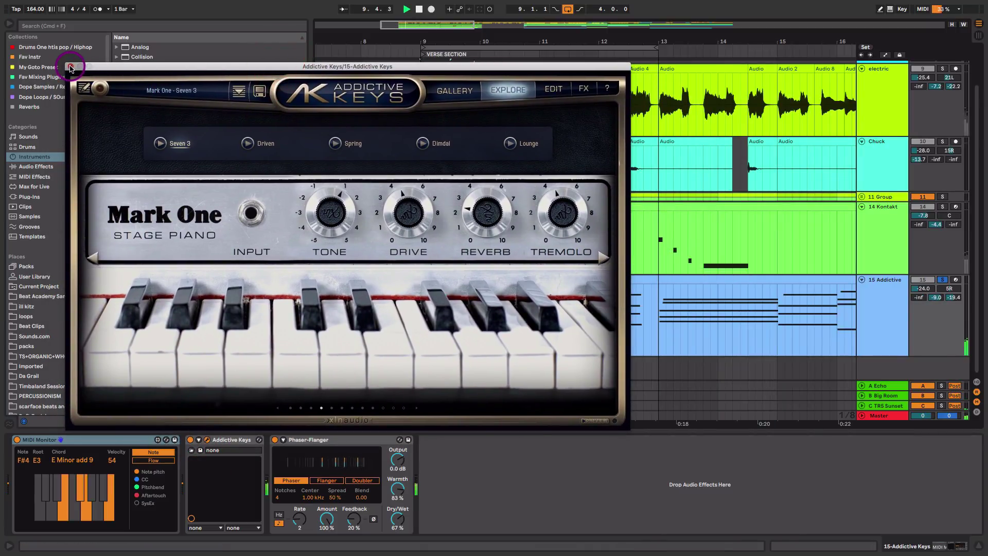
pyautogui.click(71, 67)
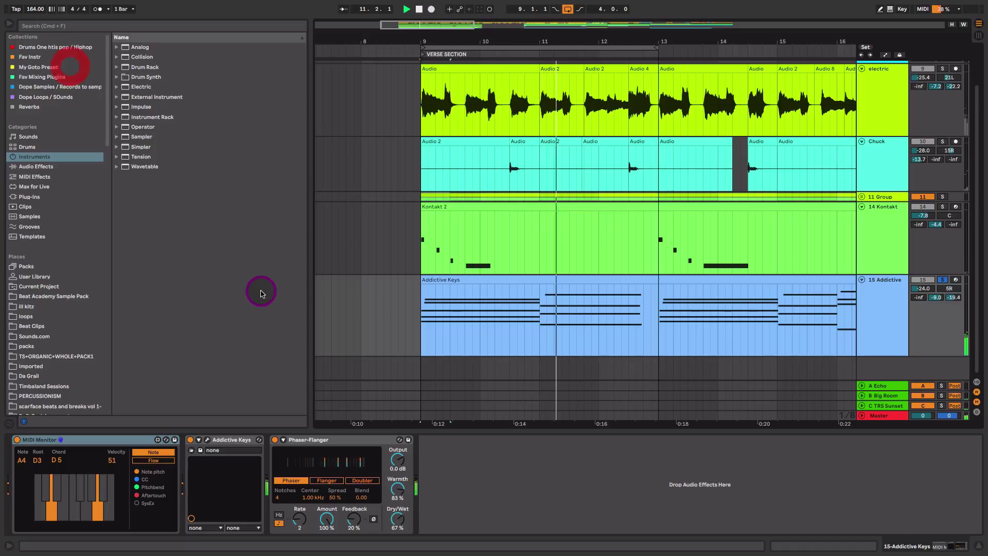
# Compare the Addictive Keys part with the Phaser-Flanger bypassed and switched back on.
pyautogui.press('space')
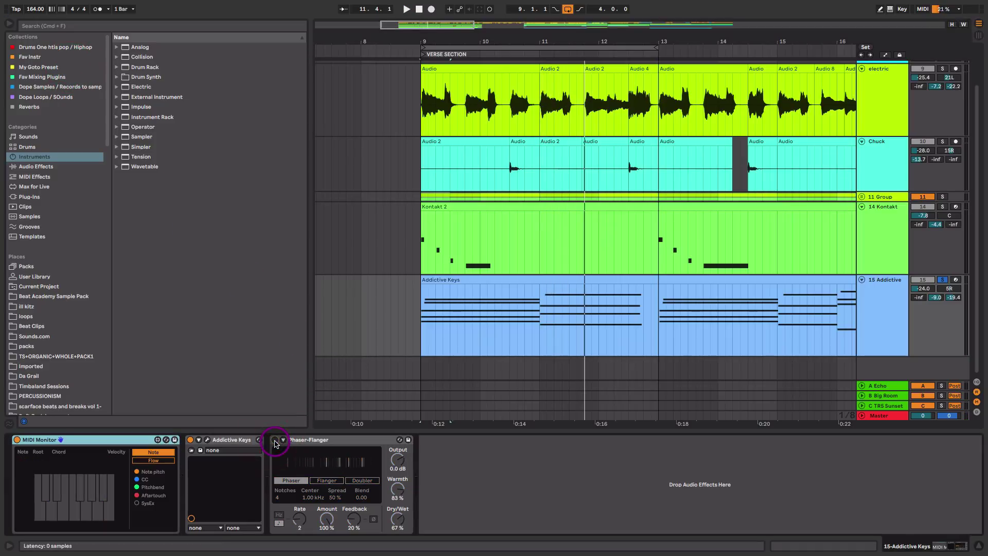
pyautogui.press('space')
pyautogui.click(276, 444)
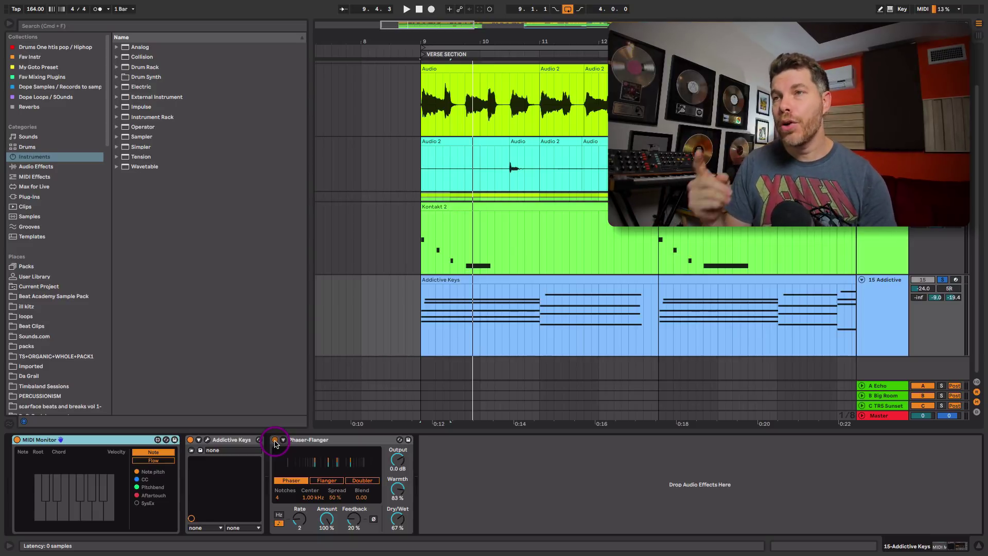
# Clear the Addictive Keys solo, extend the loop to the eight-bar verse section from bar 9 to 17, and play all tracks.
pyautogui.click(434, 296)
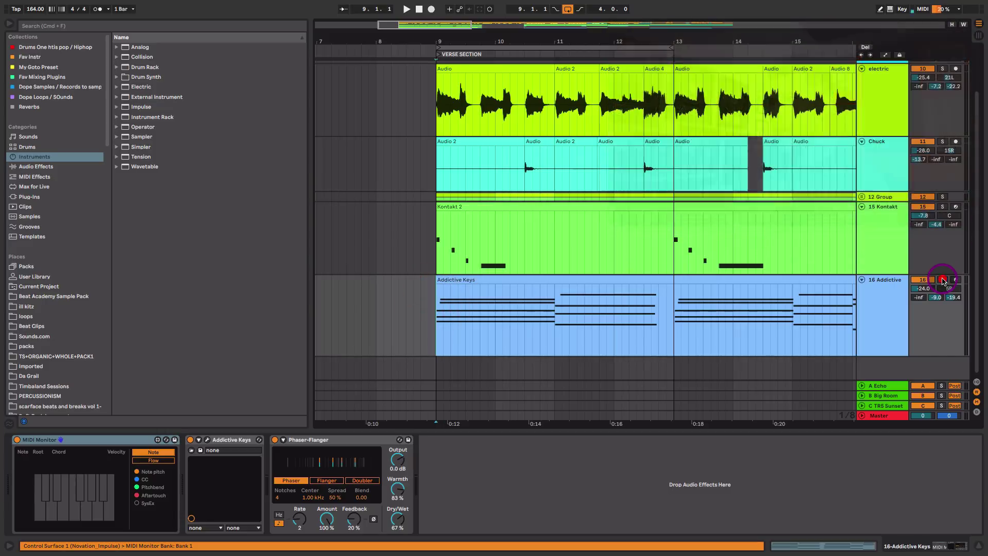
pyautogui.click(943, 280)
pyautogui.moveTo(767, 342); pyautogui.dragTo(617, 341)
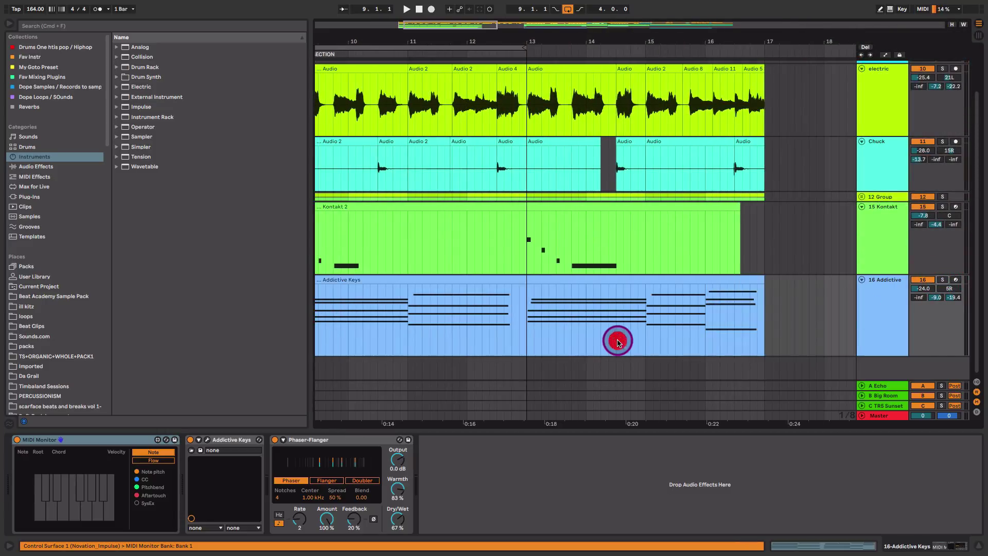
pyautogui.press('space')
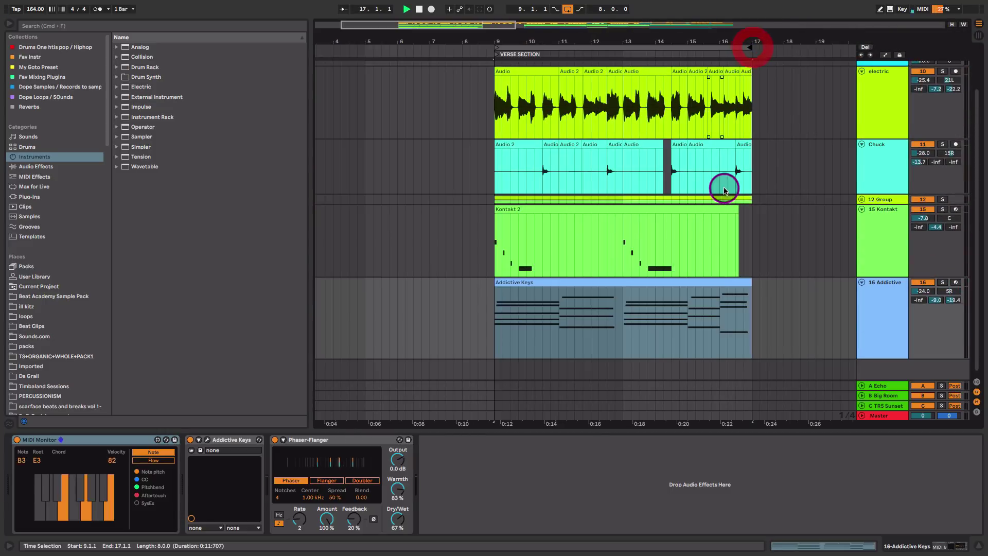
pyautogui.moveTo(730, 289); pyautogui.dragTo(685, 227)
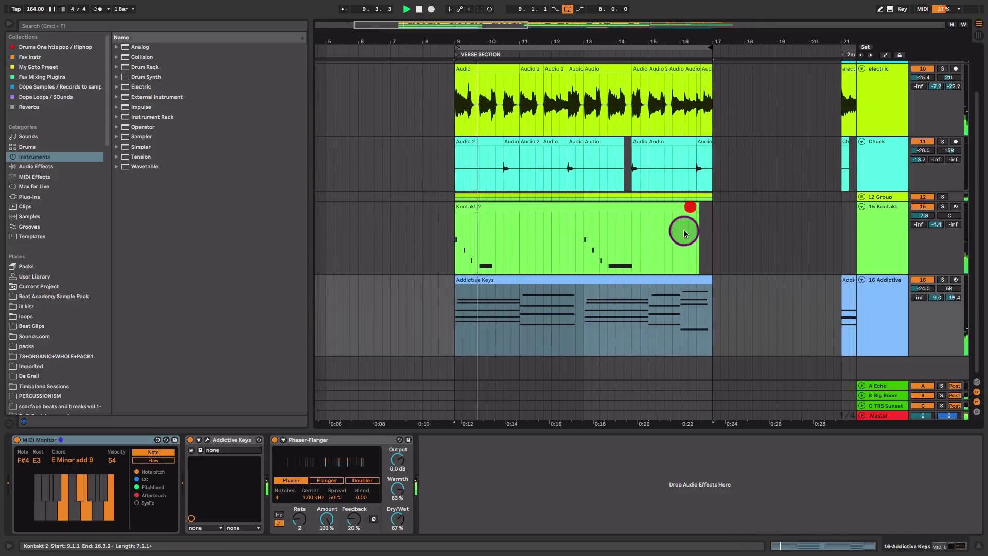
# Raise the 16 Addictive Keys track's volume to -23.2 dB while the verse loop plays.
pyautogui.click(700, 277)
pyautogui.moveTo(923, 288); pyautogui.dragTo(929, 291)
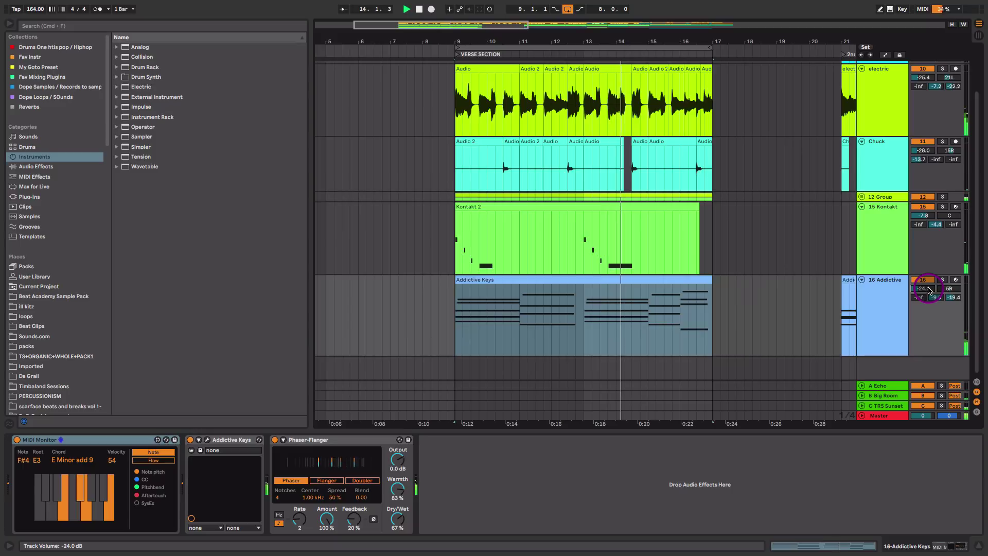
pyautogui.moveTo(929, 291); pyautogui.dragTo(929, 290)
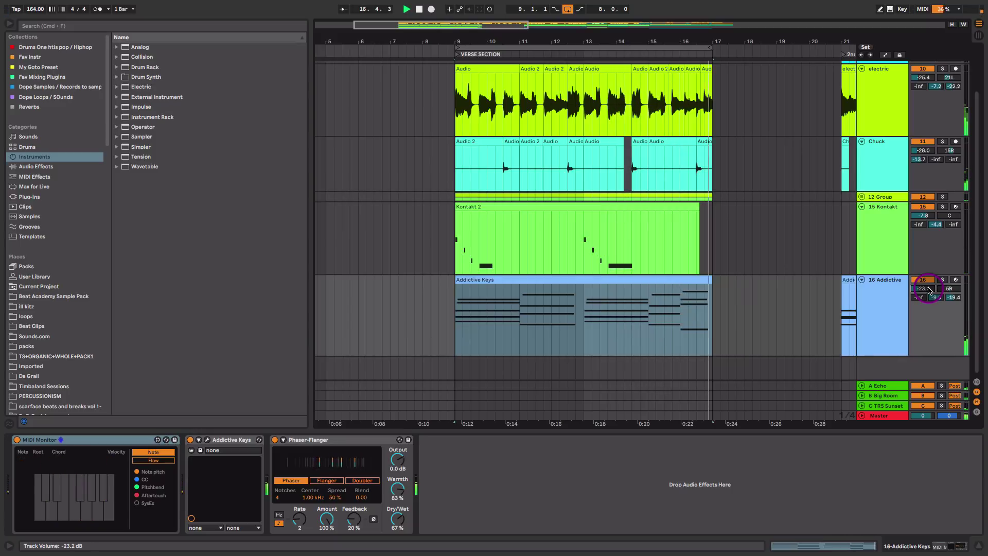
pyautogui.click(701, 309)
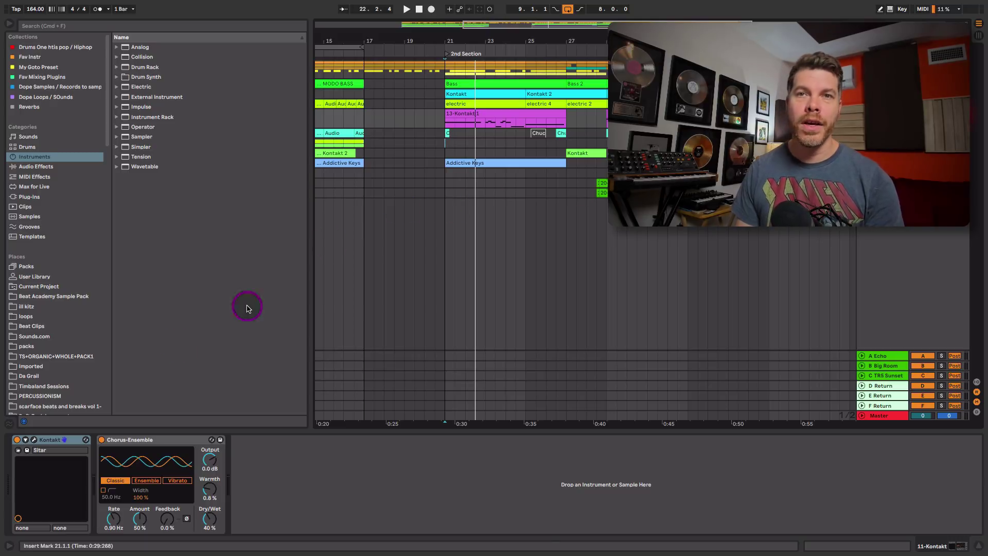
# View the Sitar instrument on track 11 and the Kontakt Factory Library's horn instruments, and close the plug-in window.
pyautogui.click(34, 439)
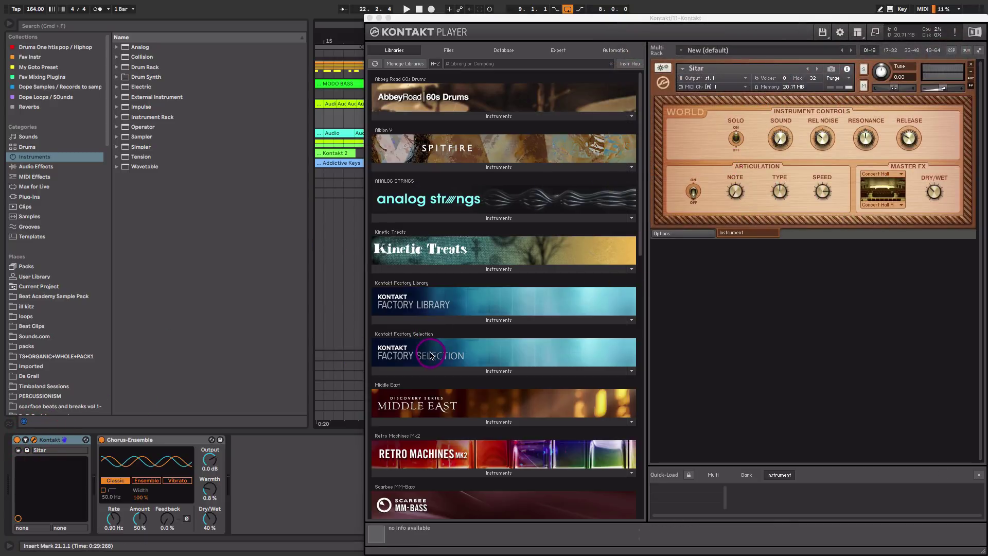
pyautogui.click(434, 321)
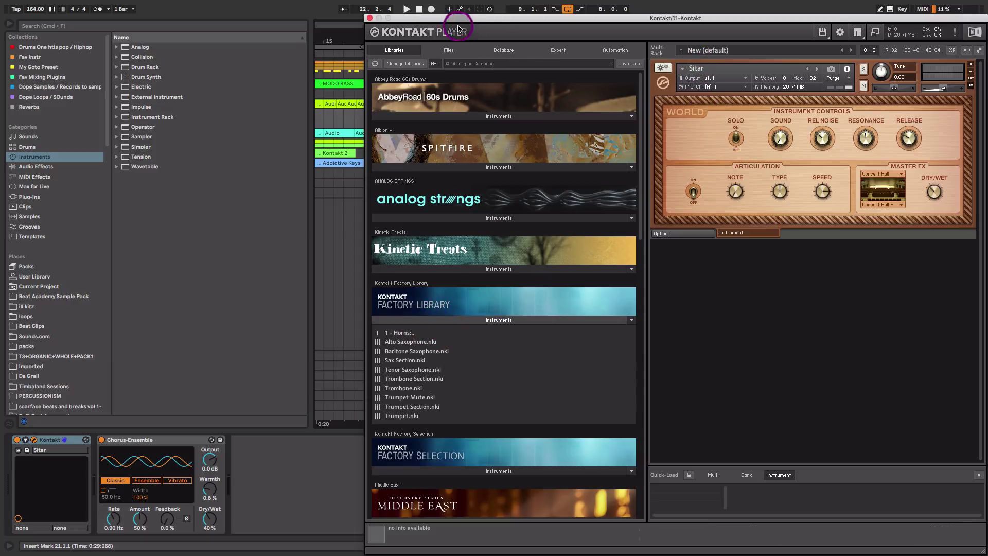
pyautogui.click(368, 20)
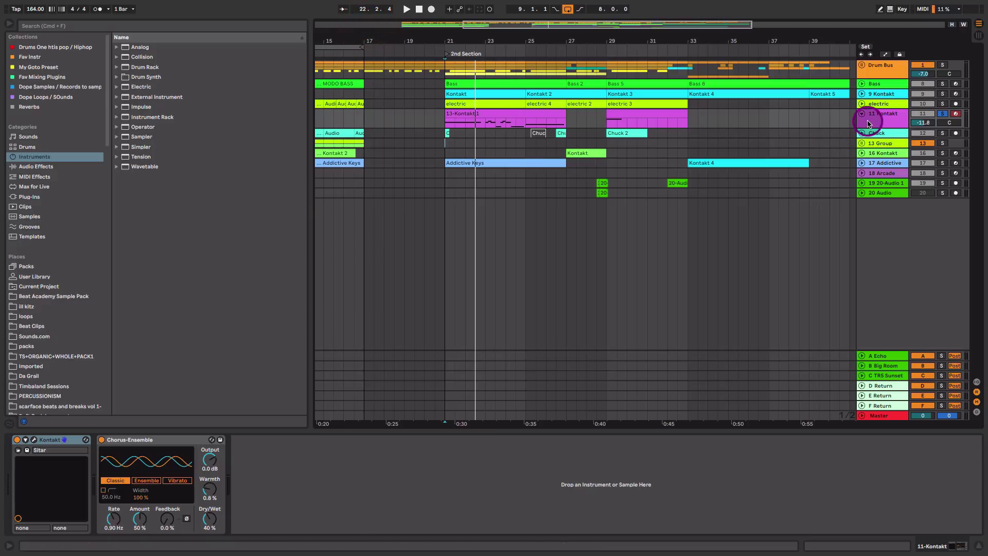
# Enlarge the 11 Kontakt sitar track and play it soloed from the start of the 2nd Section.
pyautogui.moveTo(871, 126); pyautogui.dragTo(873, 155)
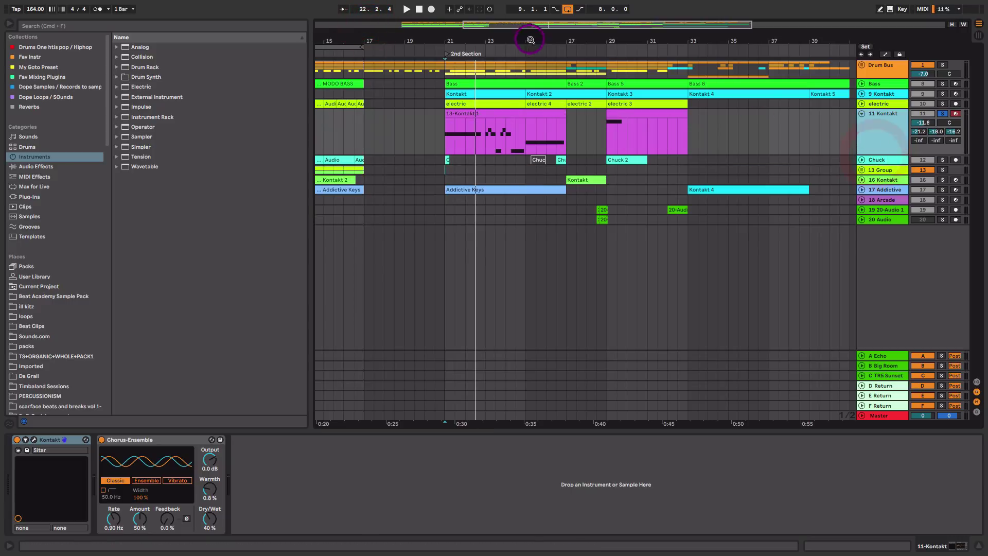
pyautogui.moveTo(526, 34); pyautogui.dragTo(526, 41)
pyautogui.press('space')
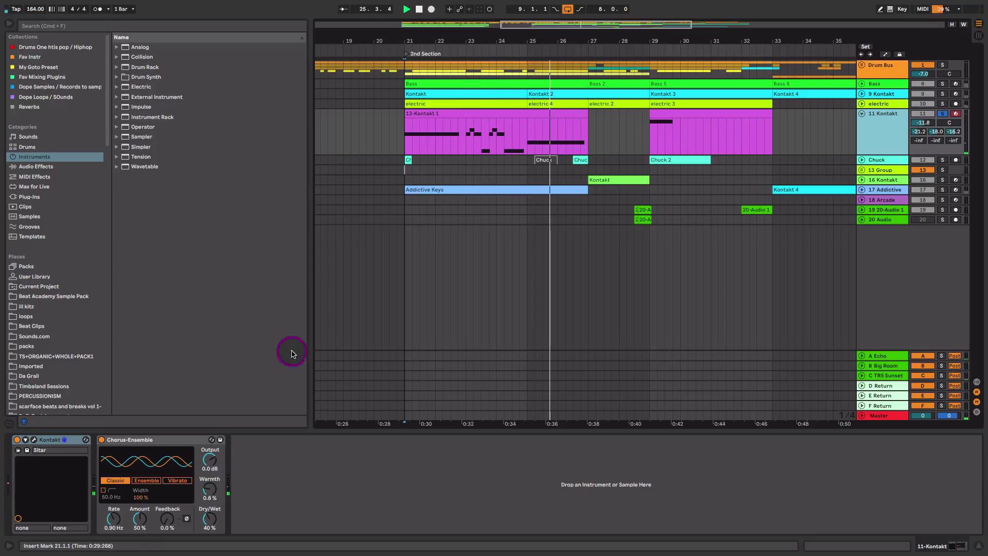
# Compare the sitar part with the Chorus-Ensemble bypassed and switched back on.
pyautogui.click(103, 441)
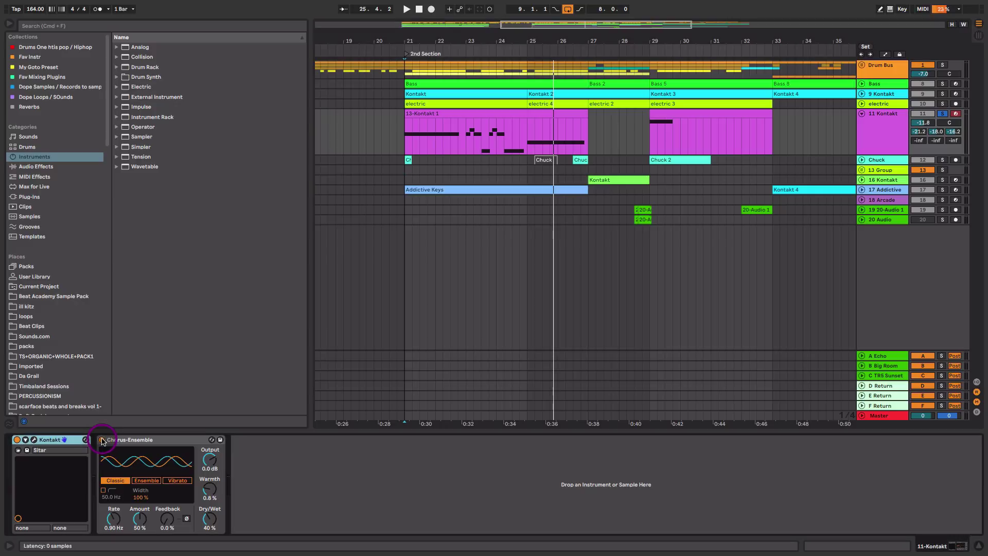
pyautogui.press('space')
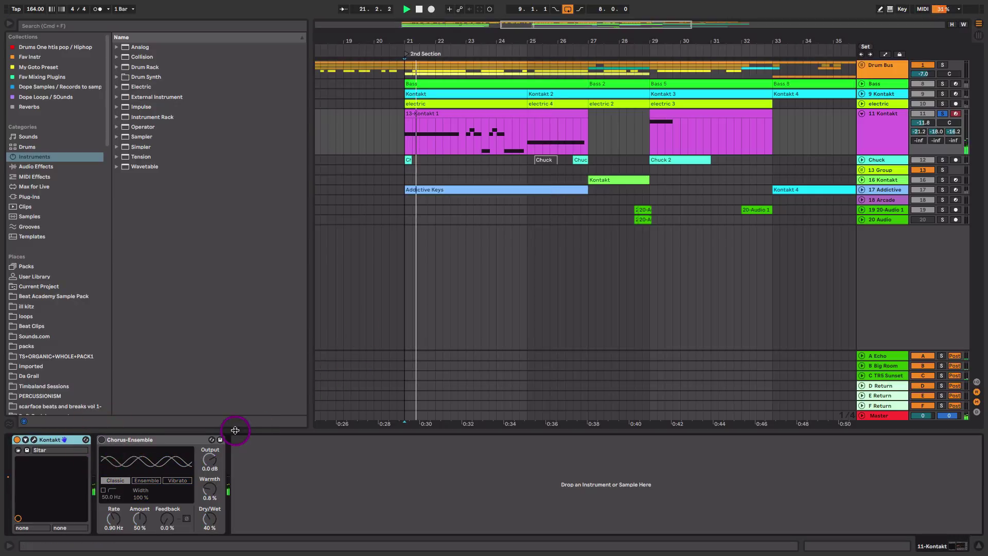
pyautogui.click(102, 440)
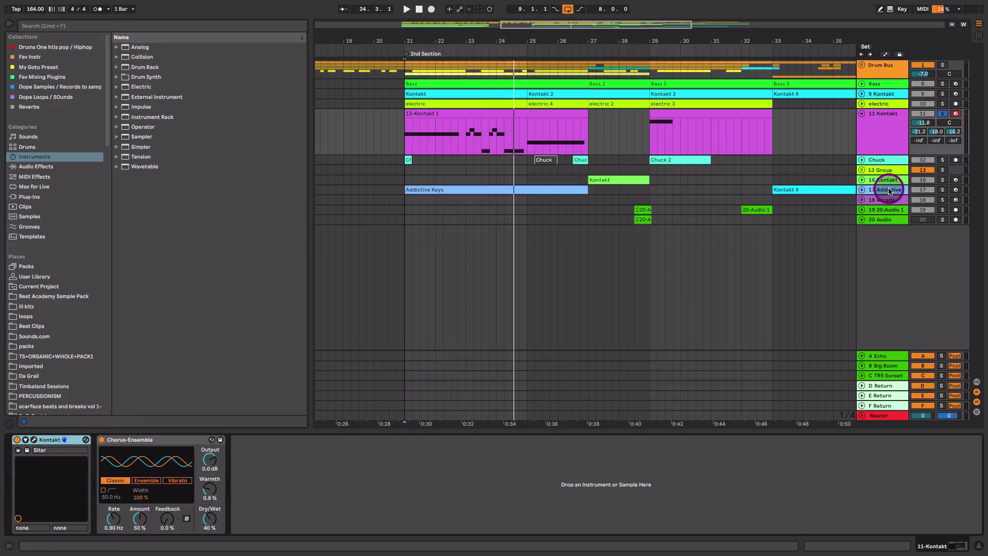
# Unfold, enlarge and solo the 9 Kontakt track, and select its first clip in the 2nd Section.
pyautogui.click(862, 94)
pyautogui.click(886, 103)
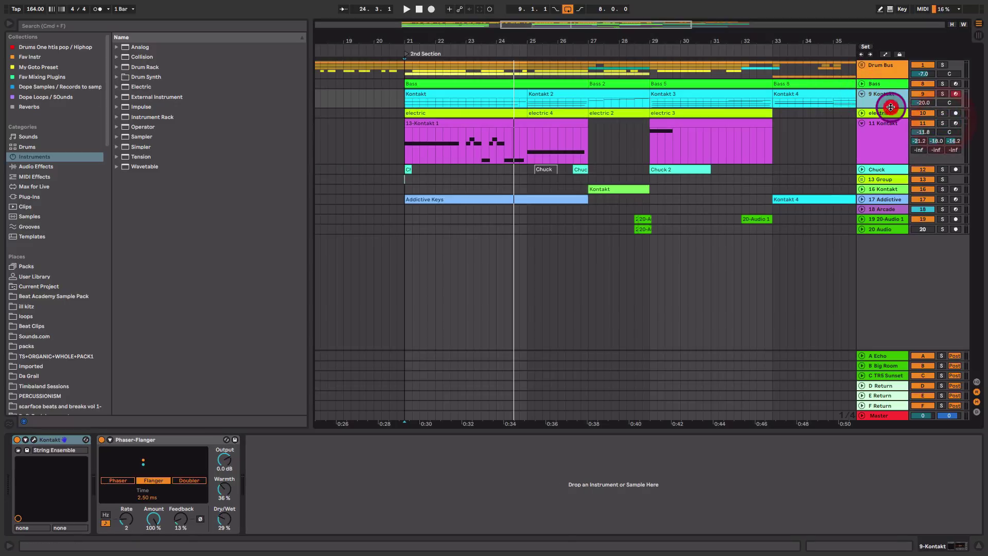
pyautogui.moveTo(890, 117); pyautogui.dragTo(899, 170)
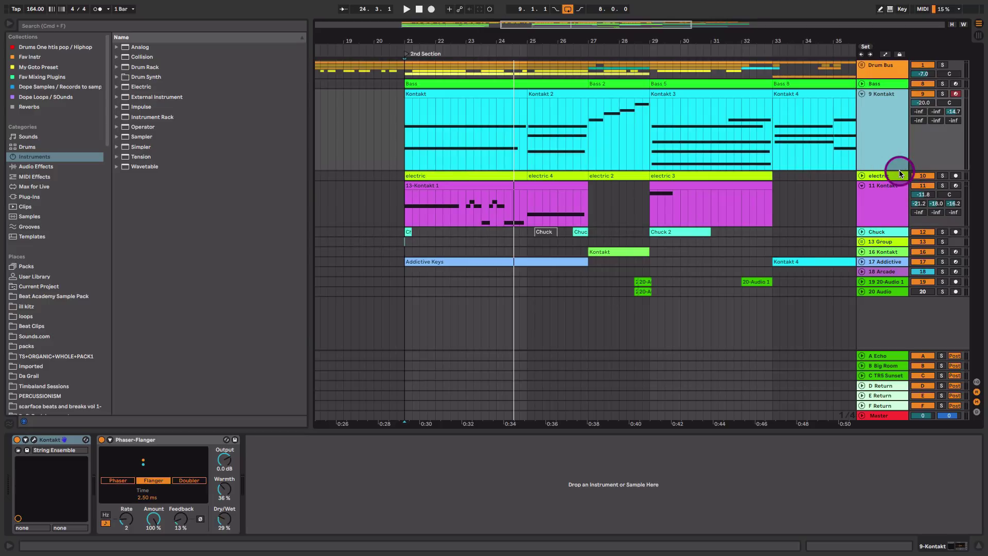
pyautogui.click(942, 97)
pyautogui.click(942, 96)
pyautogui.click(457, 93)
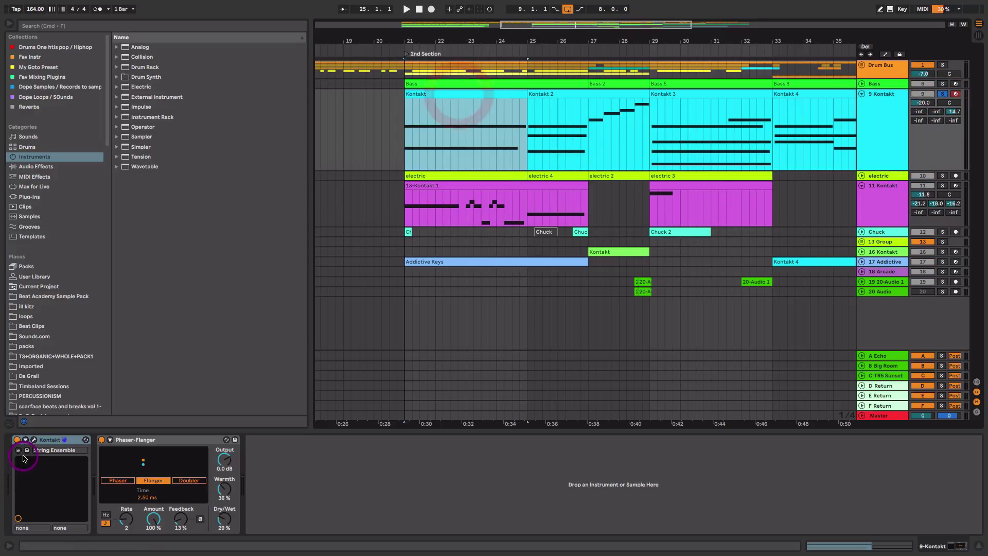
# View the String Ensemble instrument on track 9, close the plug-in window, and play the strings part.
pyautogui.click(34, 440)
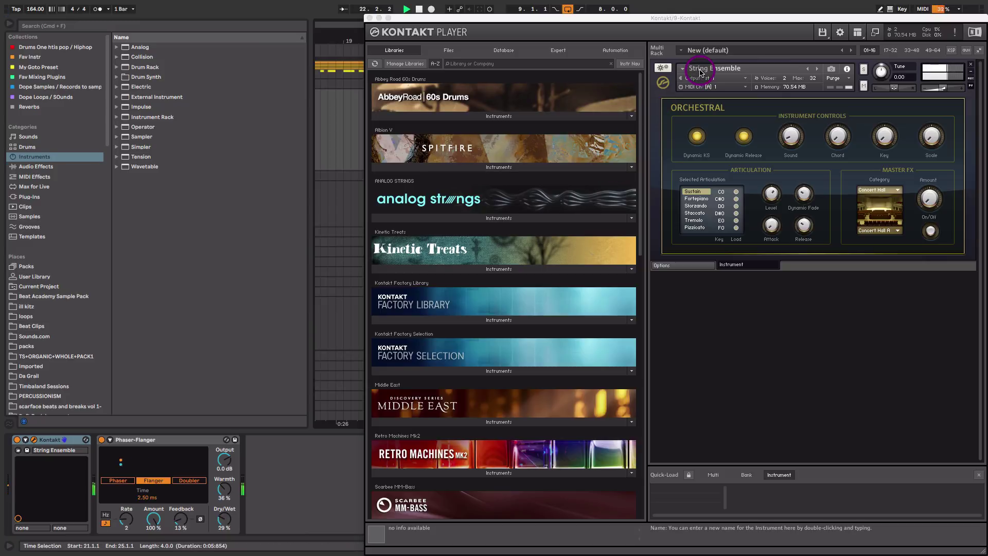
pyautogui.click(369, 19)
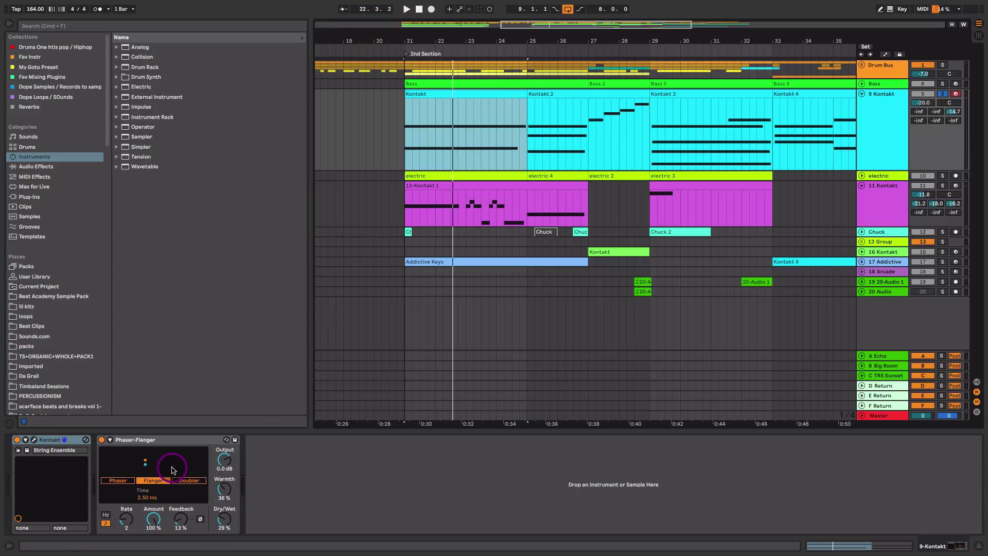
pyautogui.press('space')
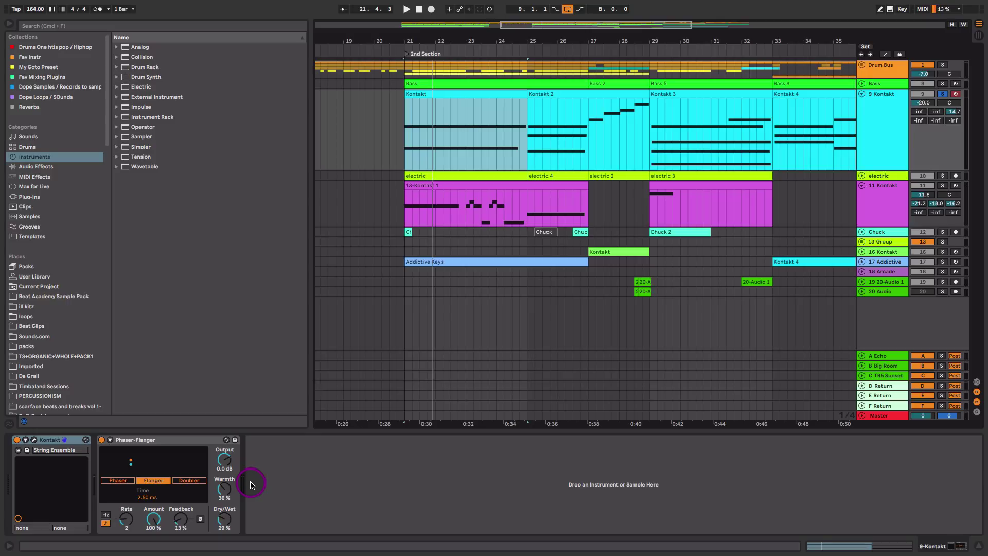
# Set the Dry/Wet of the strings track's Phaser-Flanger to 37 % while the part plays.
pyautogui.click(190, 441)
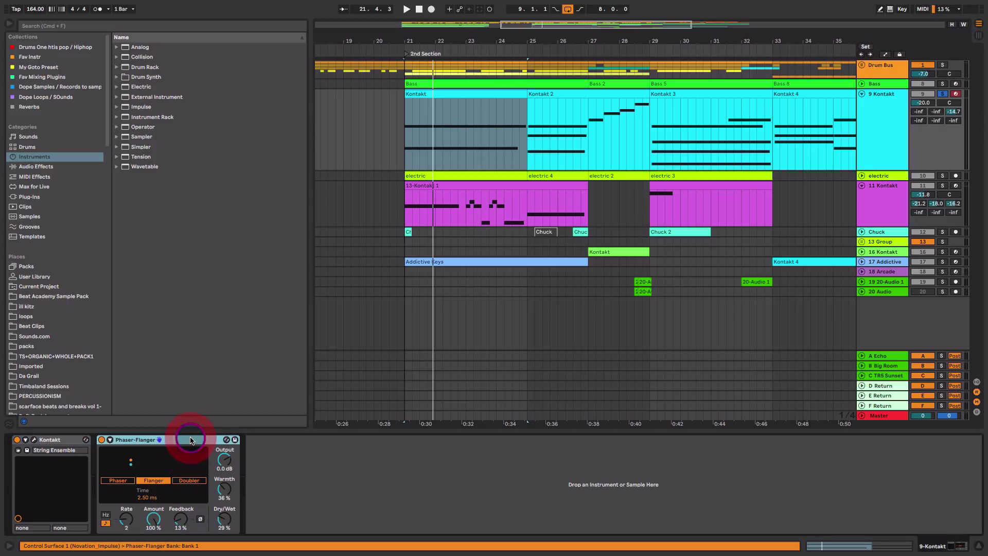
pyautogui.click(133, 526)
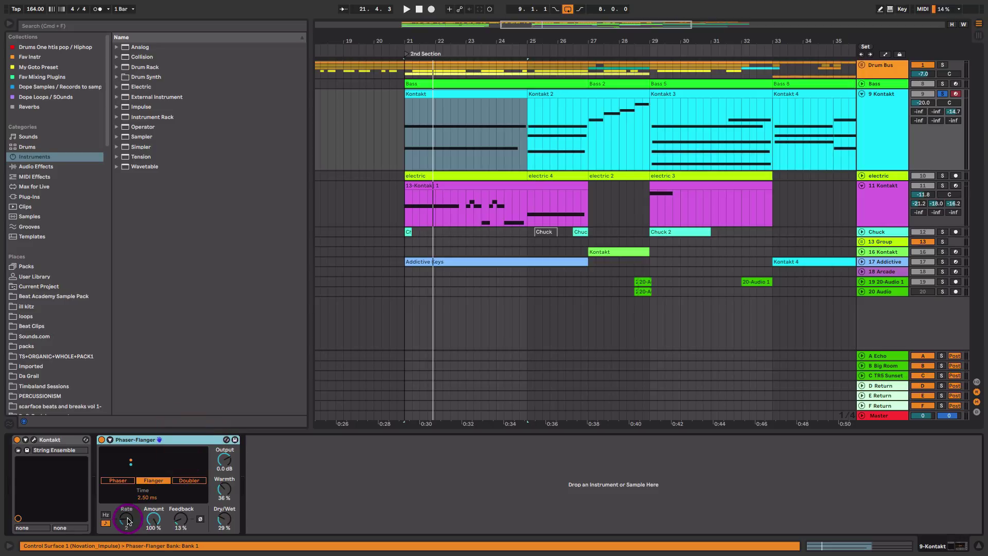
pyautogui.click(163, 506)
pyautogui.press('space')
pyautogui.moveTo(224, 518); pyautogui.dragTo(224, 507)
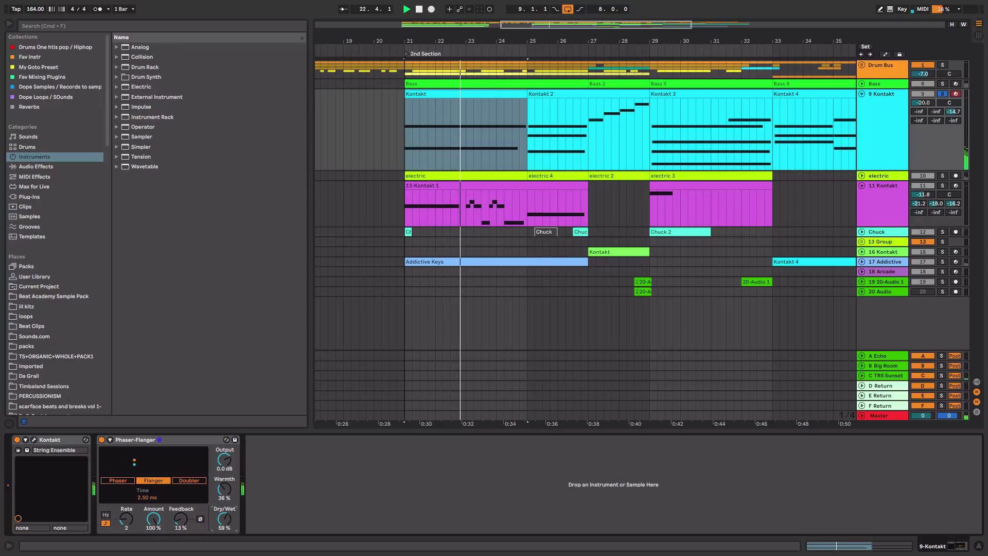
pyautogui.moveTo(228, 521); pyautogui.dragTo(229, 535)
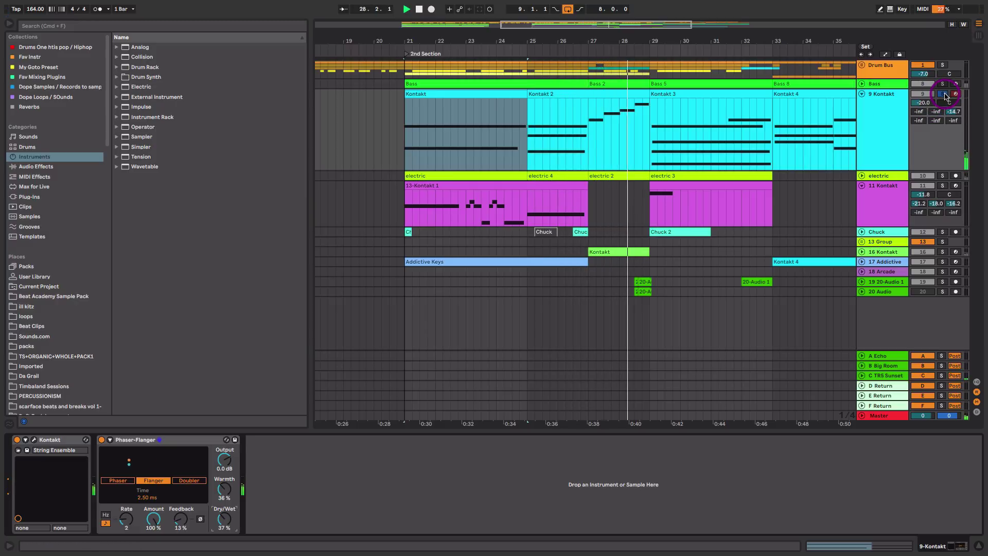
# In the strings track's Kontakt 2 clip, set the note velocities to 66 for B4, 93 for C#5 and 115 for E5.
pyautogui.doubleClick(628, 93)
pyautogui.press('space')
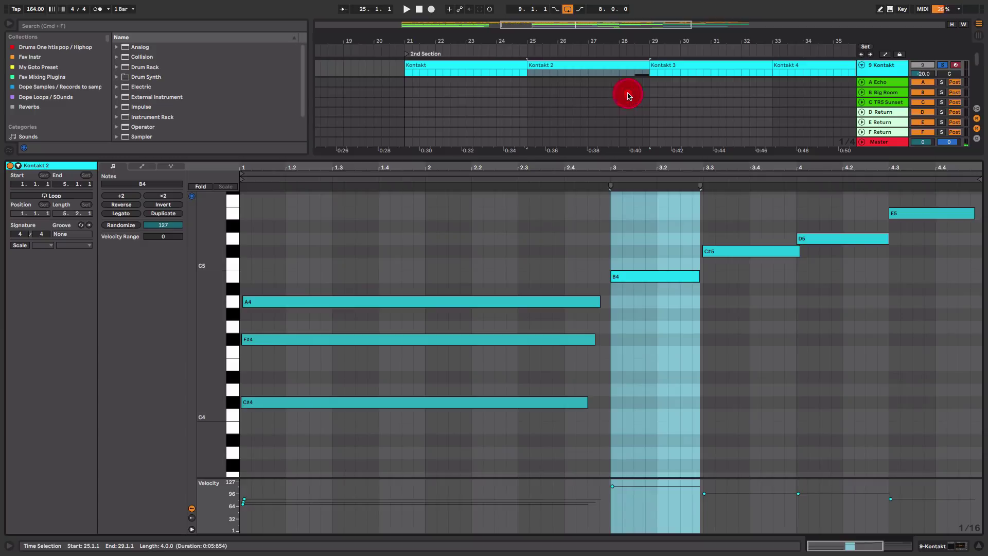
pyautogui.click(603, 363)
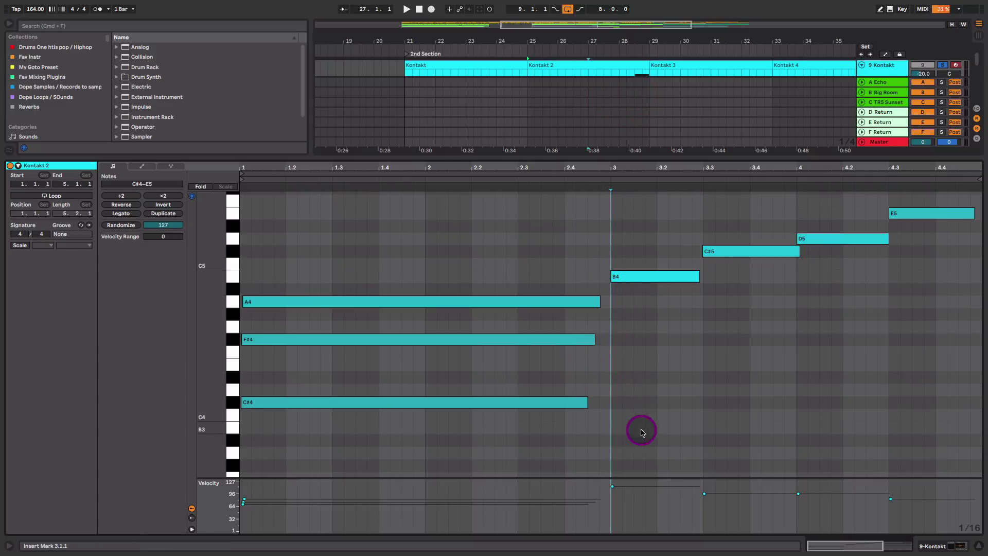
pyautogui.click(613, 487)
pyautogui.moveTo(613, 487); pyautogui.dragTo(613, 491)
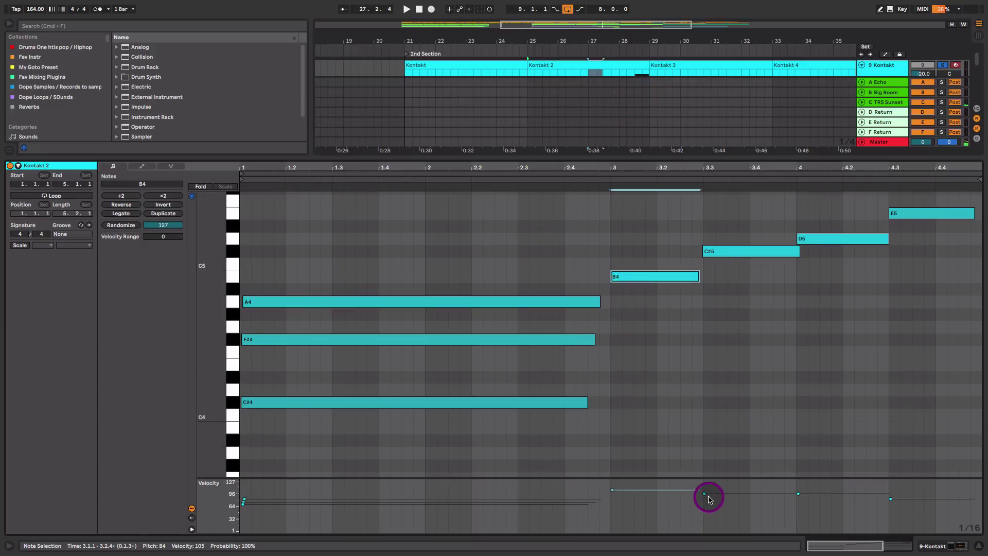
pyautogui.moveTo(705, 494); pyautogui.dragTo(705, 498)
pyautogui.click(627, 494)
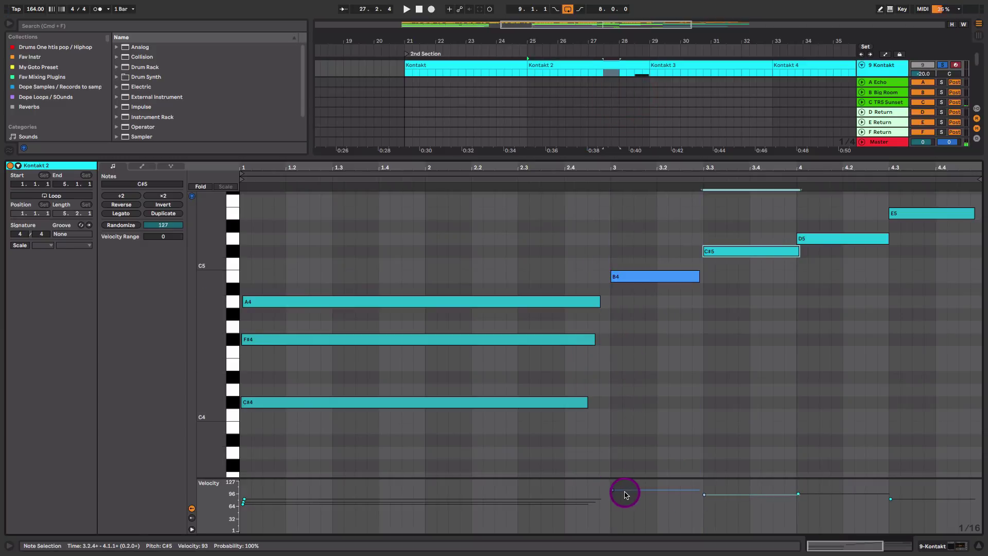
pyautogui.moveTo(613, 494)
pyautogui.mouseDown()
pyautogui.moveTo(614, 505)
pyautogui.moveTo(668, 502)
pyautogui.mouseUp()
pyautogui.click(890, 499)
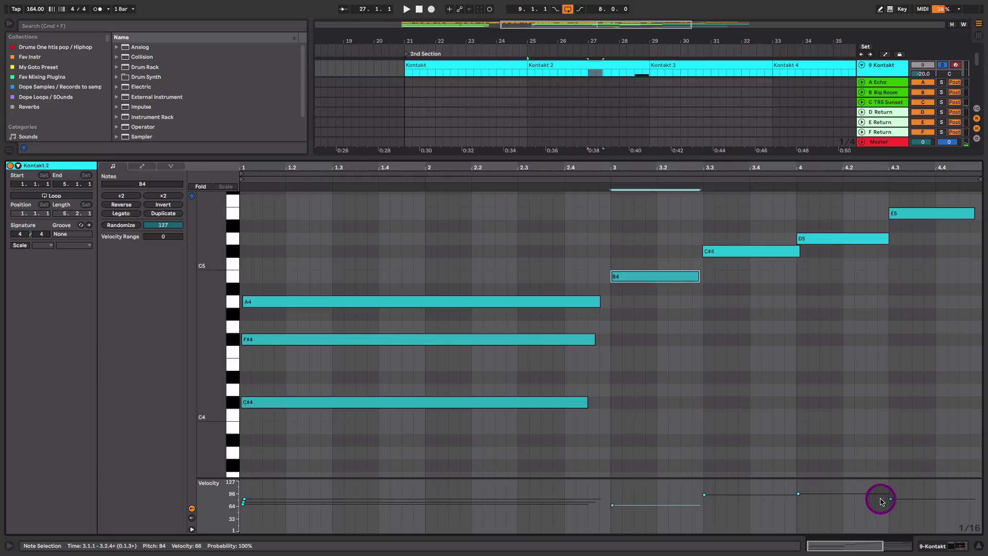
pyautogui.moveTo(893, 499); pyautogui.dragTo(891, 485)
# Play the rising string notes with their edited velocities and return to the track's devices.
pyautogui.press('space')
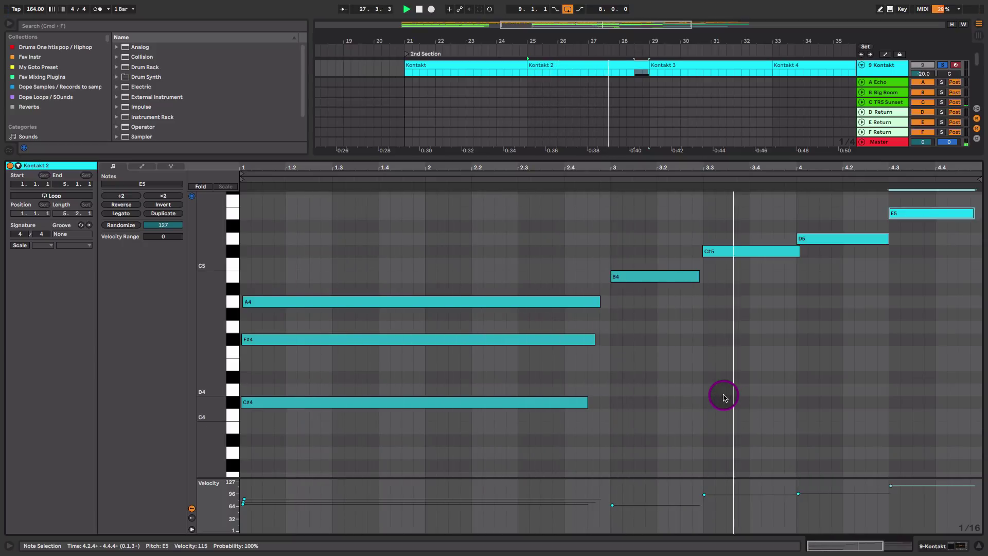
pyautogui.press('space')
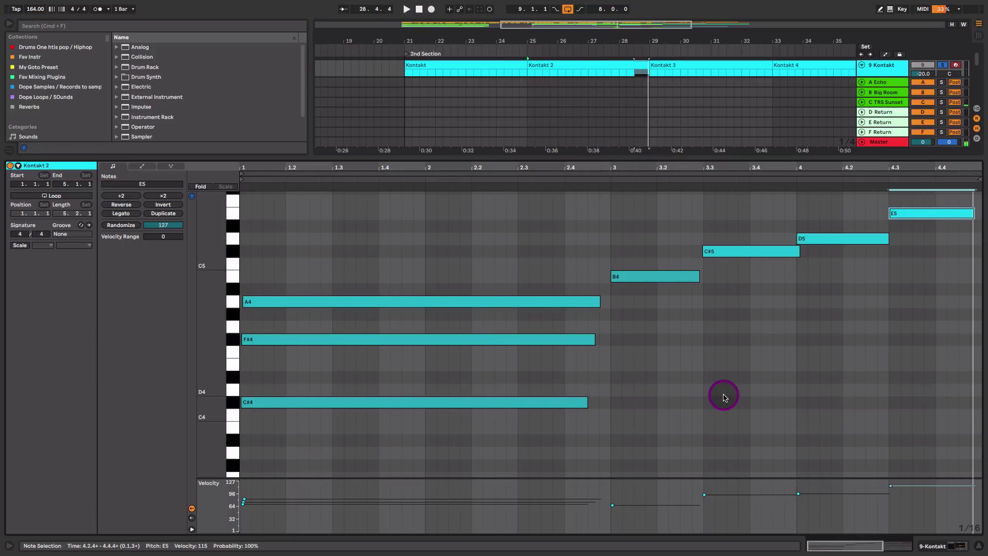
pyautogui.hotkey('shift', 'Tab')
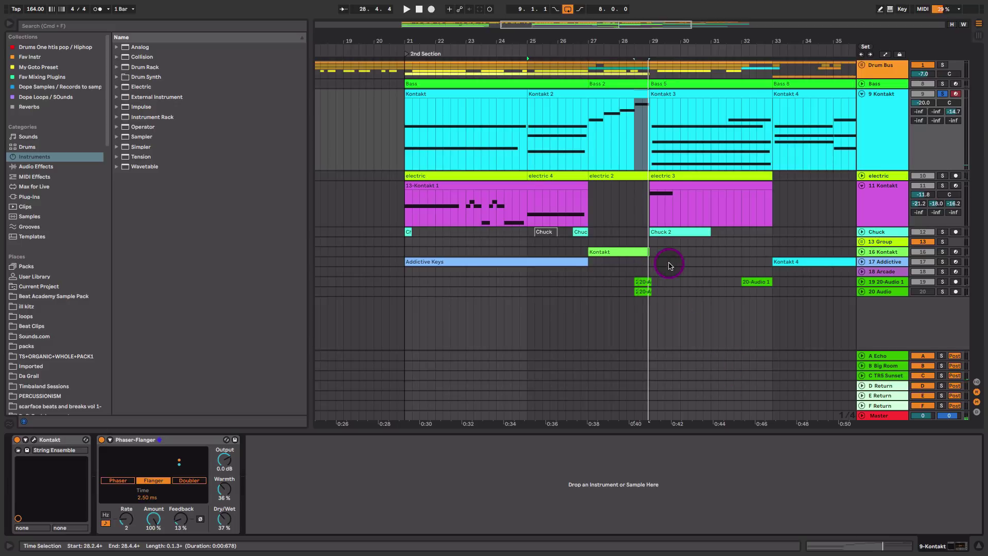
# Unfold 16 Kontakt, solo it along with the strings, and play its glockenspiel clip from bar 27 to 29.
pyautogui.click(861, 252)
pyautogui.click(945, 252)
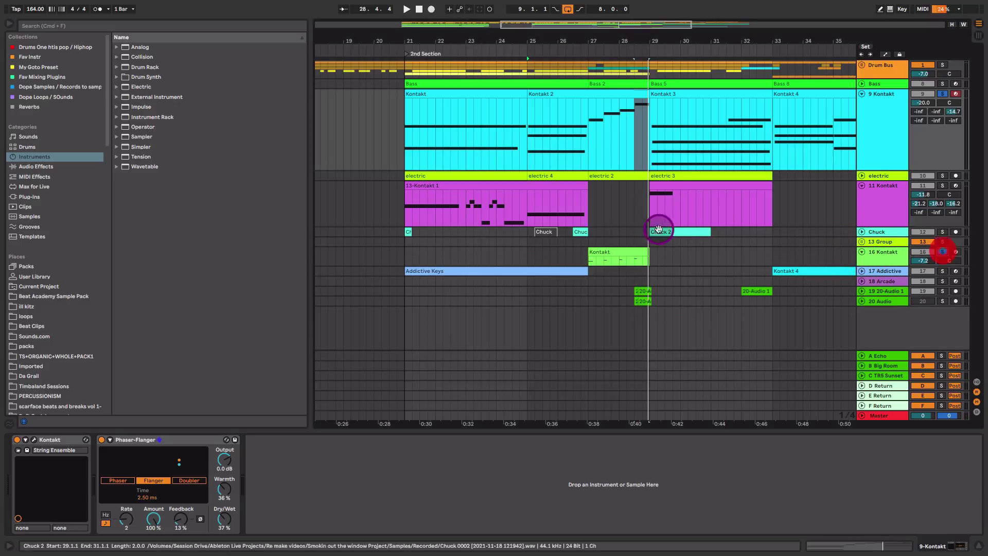
pyautogui.click(607, 251)
pyautogui.press('space')
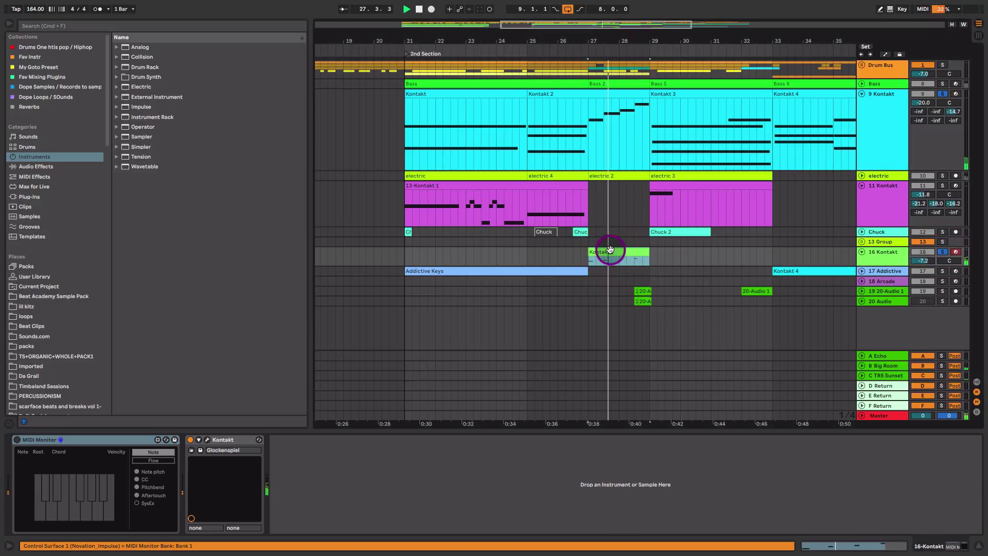
pyautogui.press('space')
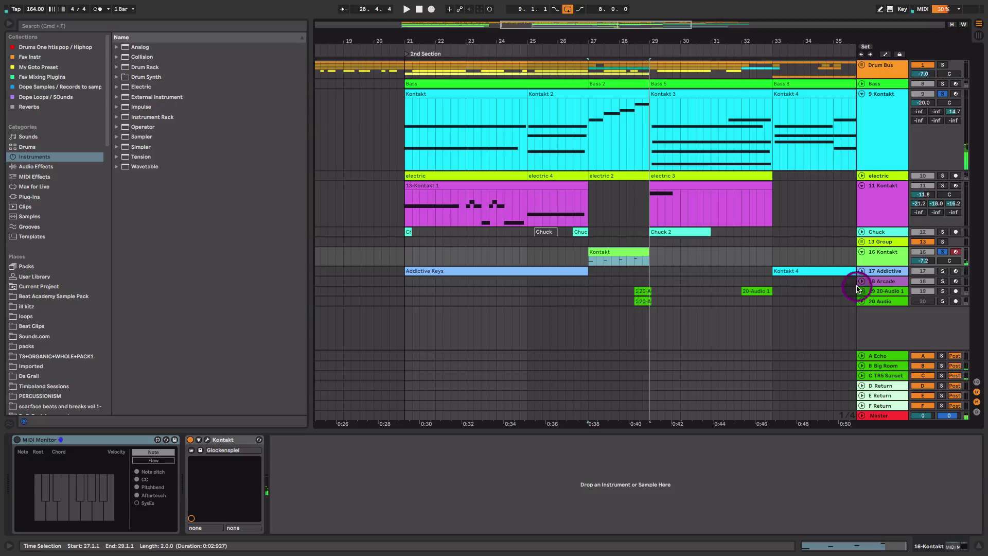
# Clear the solos and play all tracks from the start of the 2nd Section at bar 21.
pyautogui.click(943, 95)
pyautogui.click(405, 206)
pyautogui.press('space')
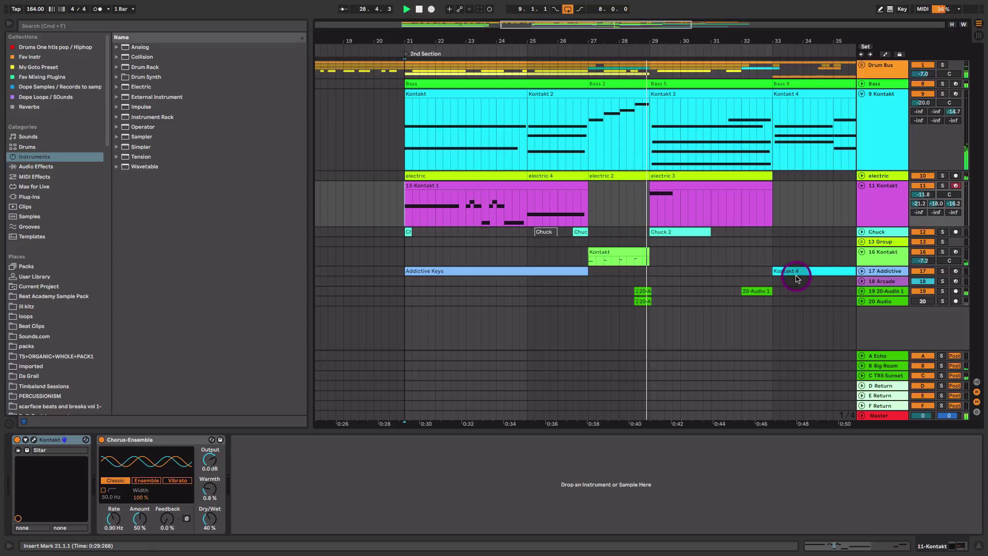
# Unfold the 19 20-Audio 1 and 20 Audio tracks and zoom in on their clips just before bar 29.
pyautogui.click(862, 294)
pyautogui.click(861, 336)
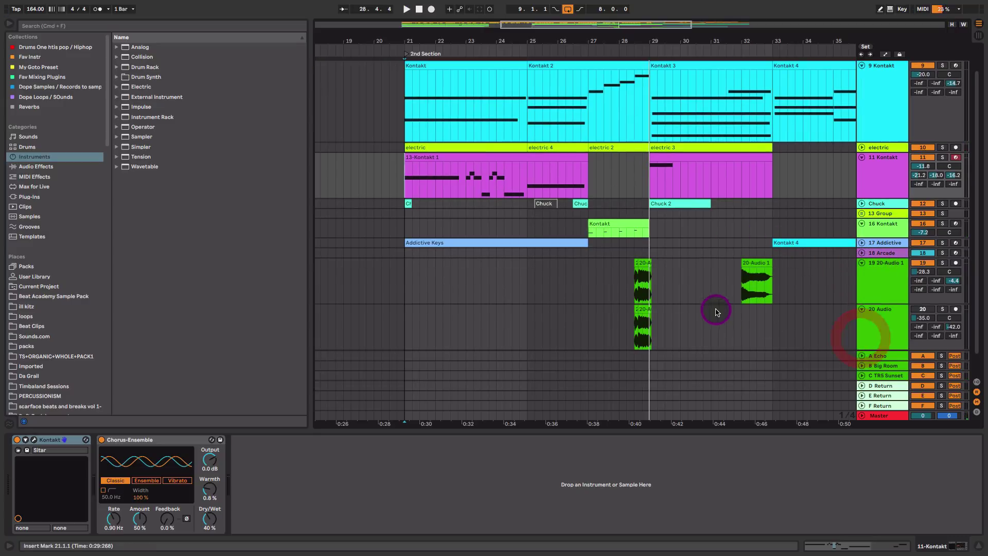
pyautogui.moveTo(664, 36); pyautogui.dragTo(617, 73)
pyautogui.scroll(-2, 624, 293)
pyautogui.click(622, 289)
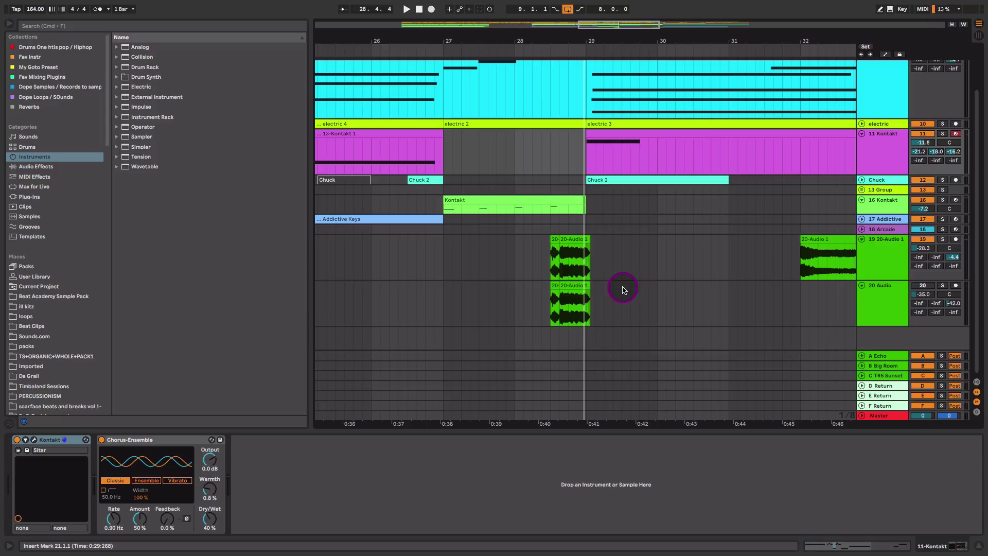
# Select the second clip on 20 Audio and place the insert mark at the start of its first clip.
pyautogui.click(871, 250)
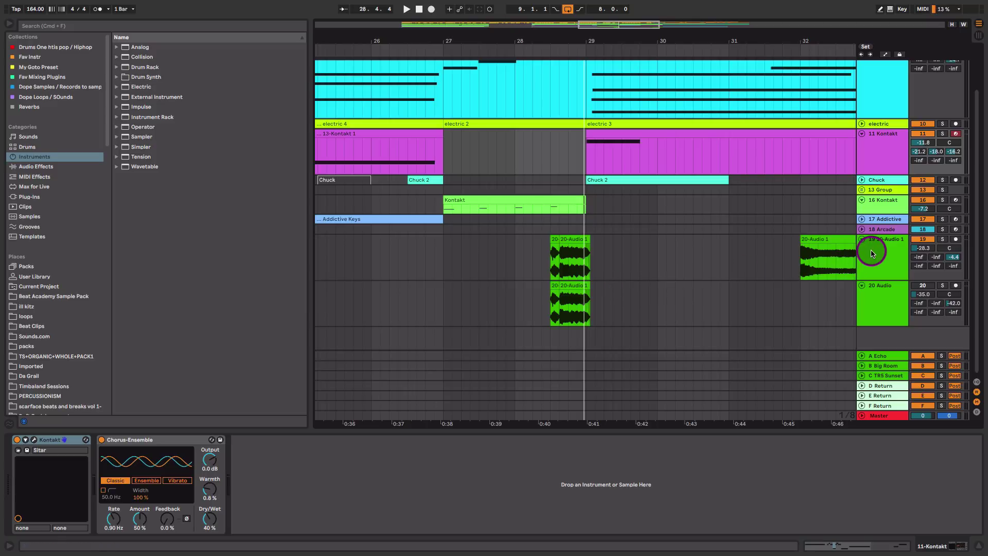
pyautogui.click(572, 285)
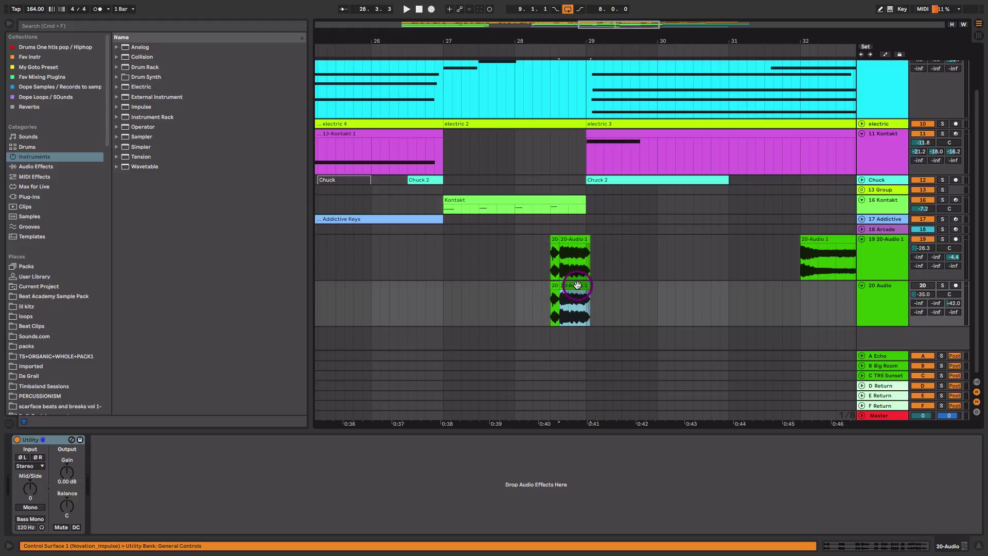
pyautogui.click(553, 291)
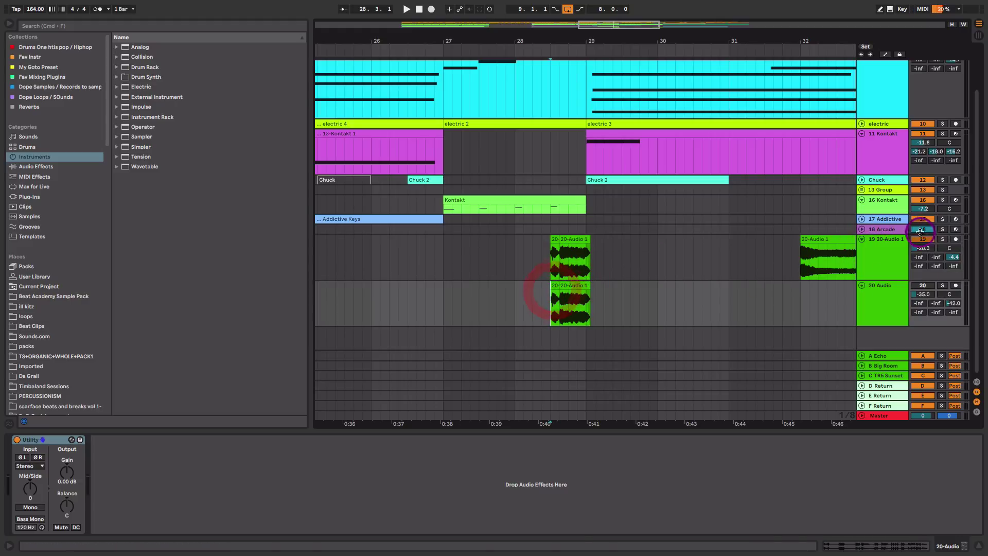
# Unfold 18 Arcade, view the Super Strut kit in its plug-in window, and close the window.
pyautogui.click(898, 229)
pyautogui.click(861, 229)
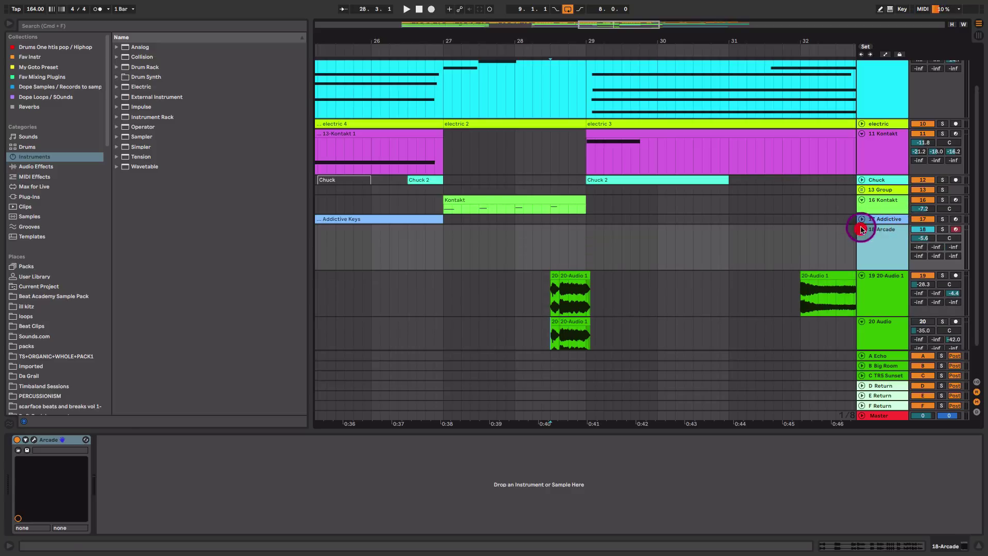
pyautogui.click(30, 440)
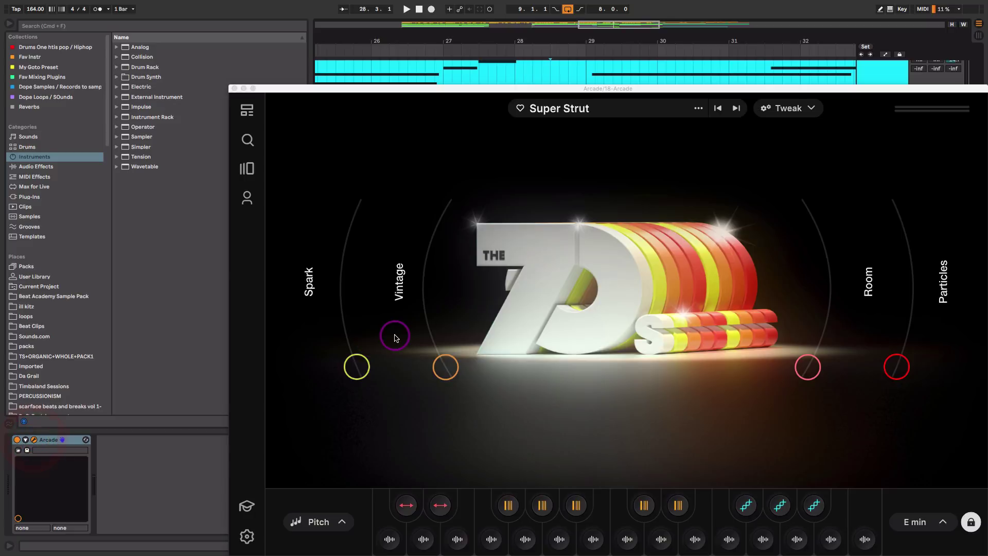
pyautogui.moveTo(650, 85); pyautogui.dragTo(600, 60)
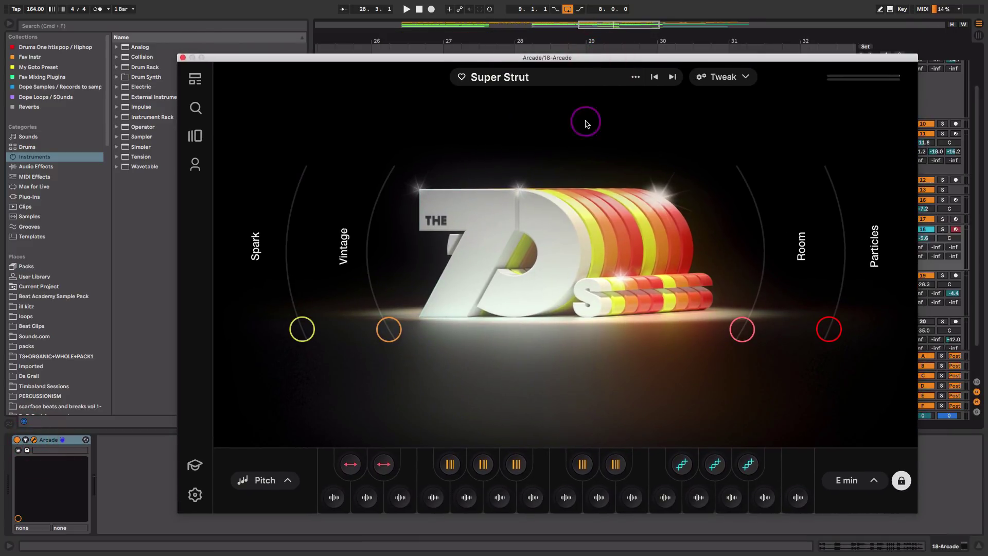
pyautogui.click(183, 58)
# Extend the soloed 19 20-Audio 1 clip at bar 32 back to 29.1.3, play the recording, and undo the extension.
pyautogui.moveTo(663, 312); pyautogui.dragTo(541, 245)
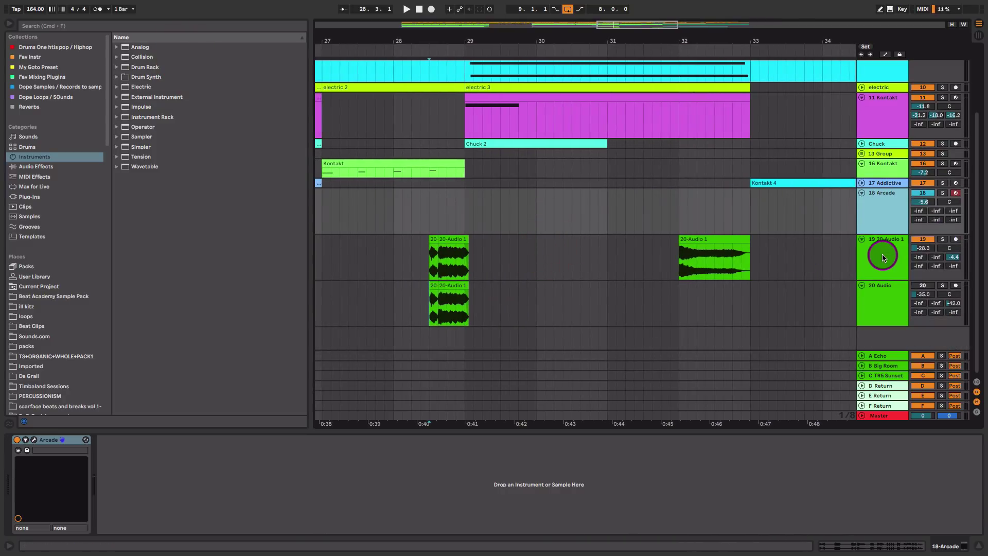
pyautogui.click(944, 240)
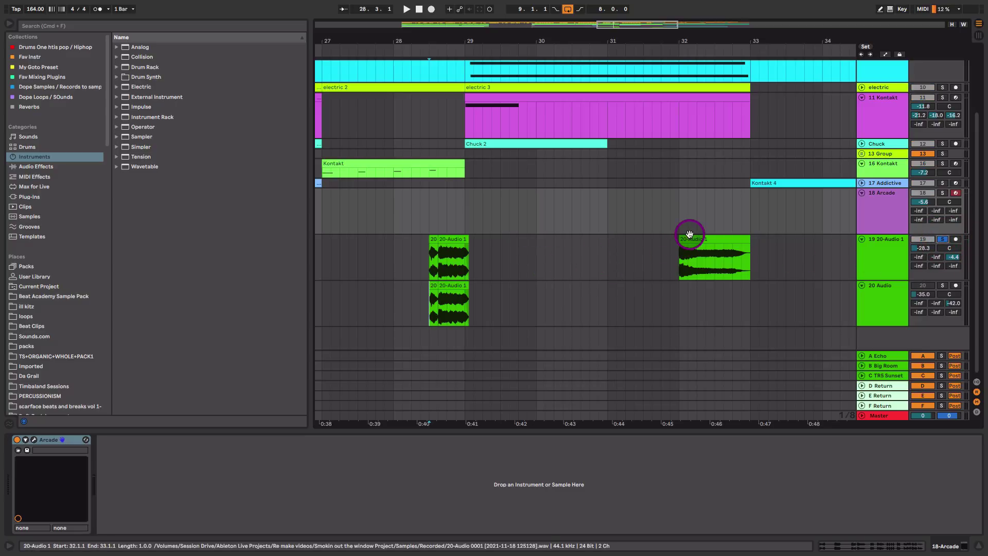
pyautogui.moveTo(680, 240); pyautogui.dragTo(477, 254)
pyautogui.press('space')
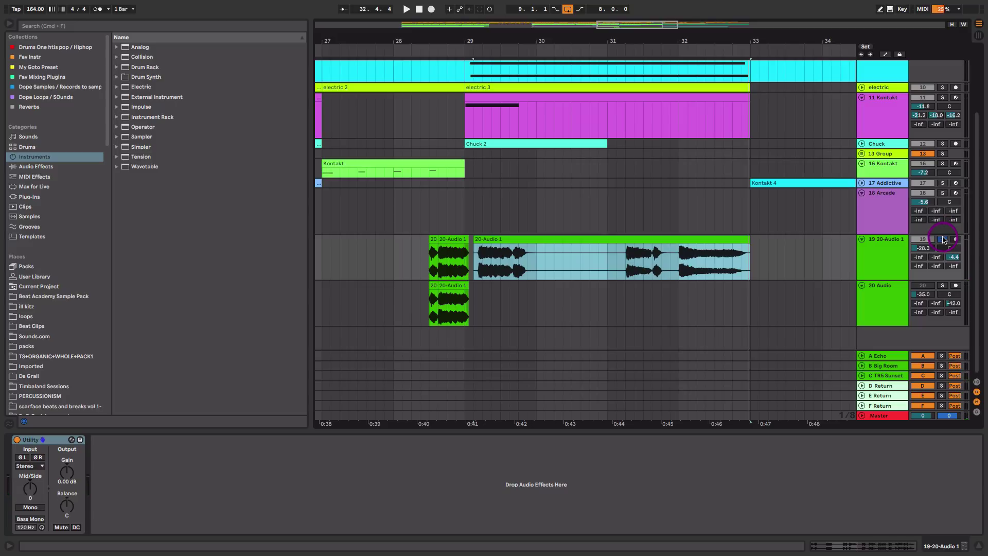
pyautogui.click(943, 239)
pyautogui.press('space')
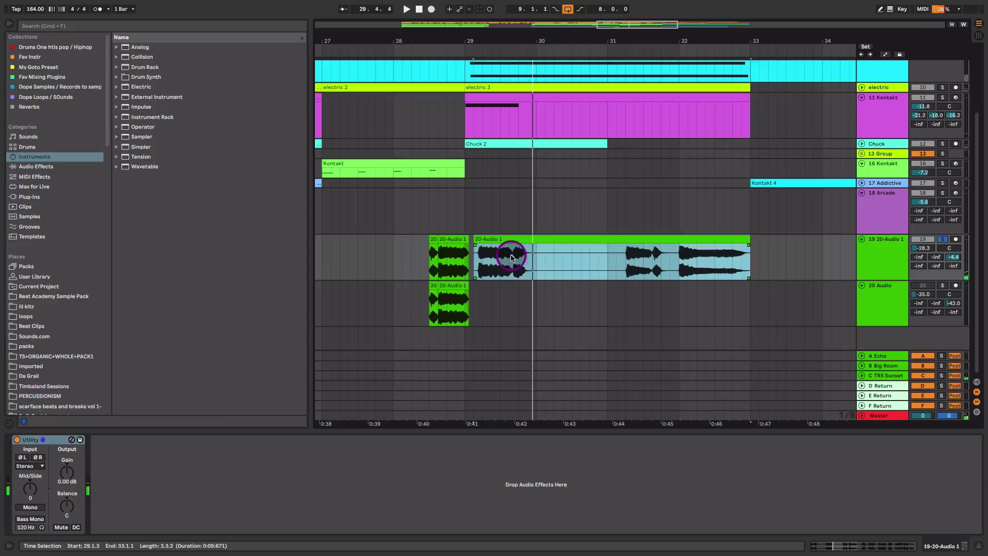
pyautogui.click(511, 257)
pyautogui.press('super+z')
pyautogui.click(948, 241)
# Solo 19 20-Audio 1 and play its two clips before bar 29, starting at 28.3.1 and 28.3.3.
pyautogui.click(432, 240)
pyautogui.moveTo(431, 35); pyautogui.dragTo(490, 55)
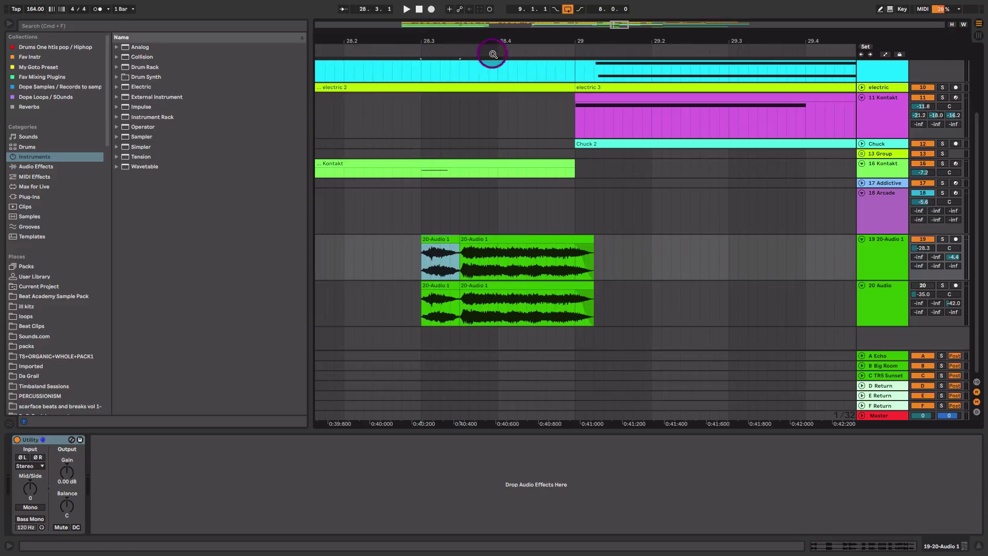
pyautogui.click(944, 238)
pyautogui.press('Tab')
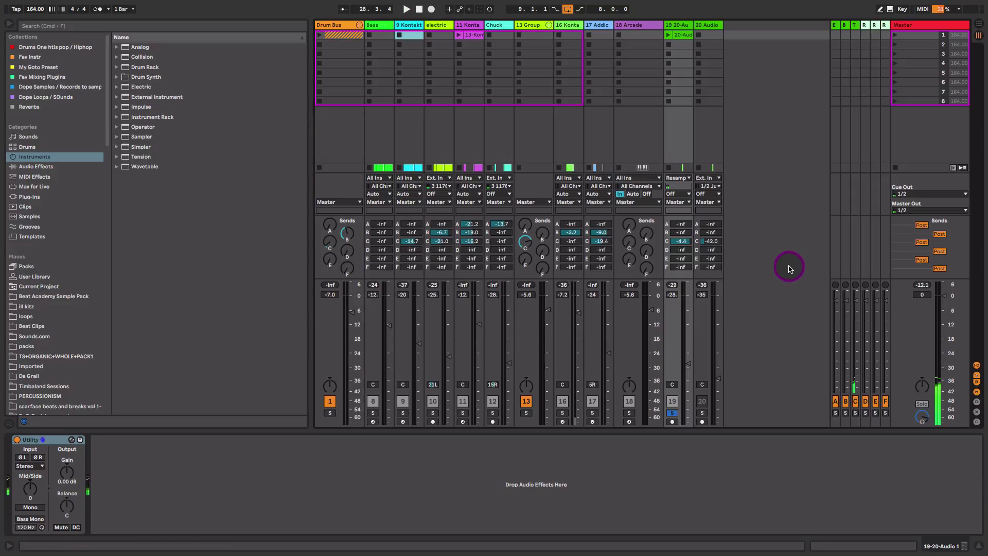
pyautogui.press('Tab')
pyautogui.press('space')
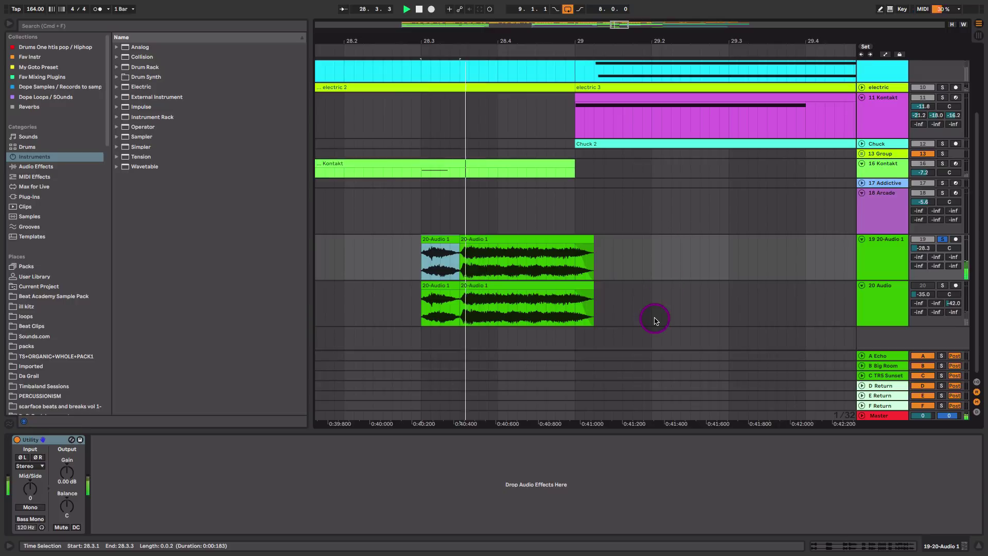
pyautogui.click(483, 238)
pyautogui.press('space')
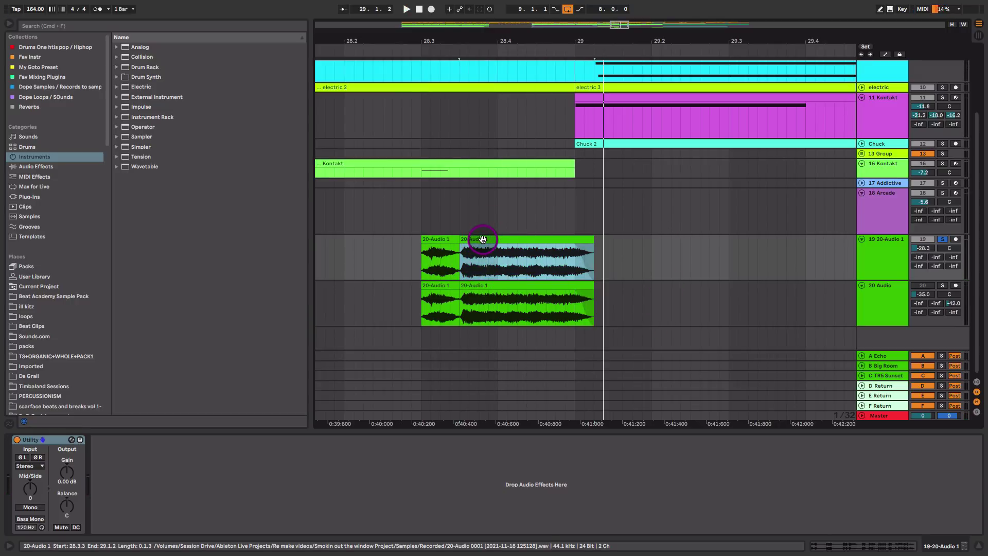
pyautogui.moveTo(508, 44); pyautogui.dragTo(518, 203)
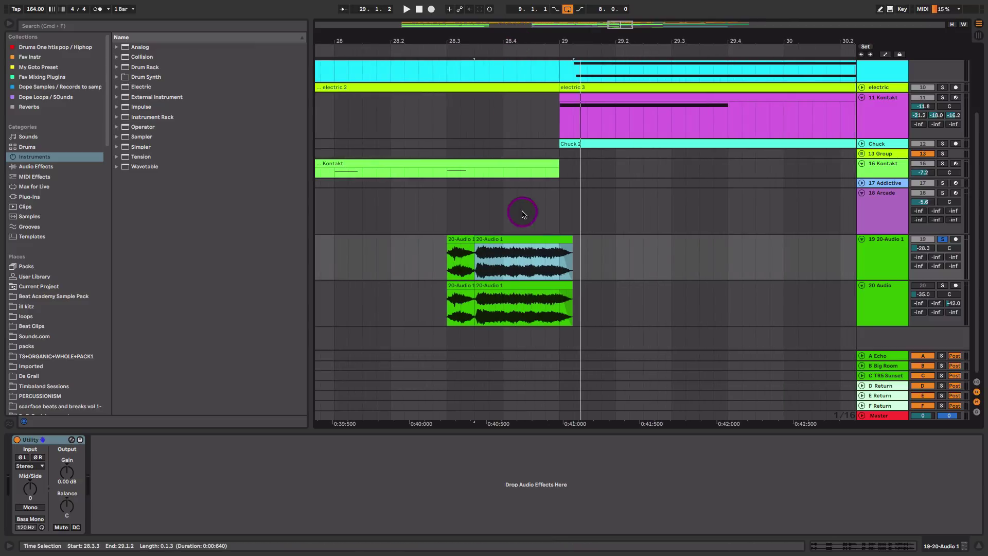
pyautogui.click(942, 240)
# Solo 20 Audio, check the transpose setting of its first clip, and play its clips before bar 29.
pyautogui.click(943, 286)
pyautogui.doubleClick(465, 285)
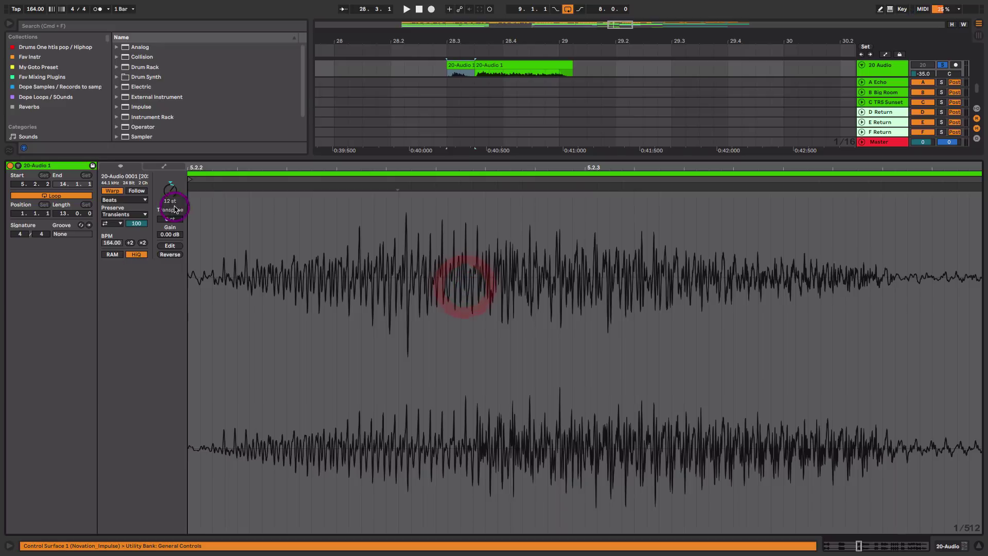
pyautogui.hotkey('shift', 'Tab')
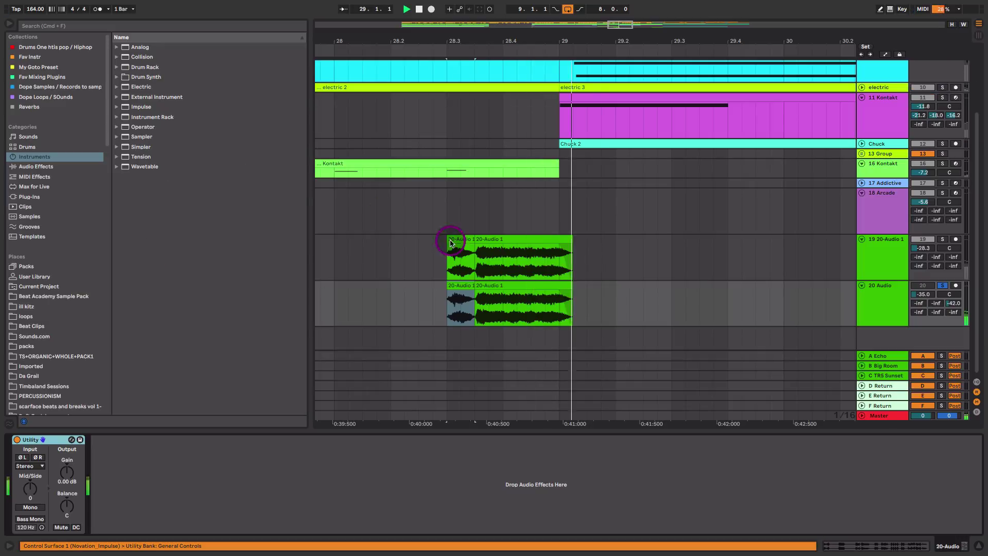
pyautogui.click(551, 288)
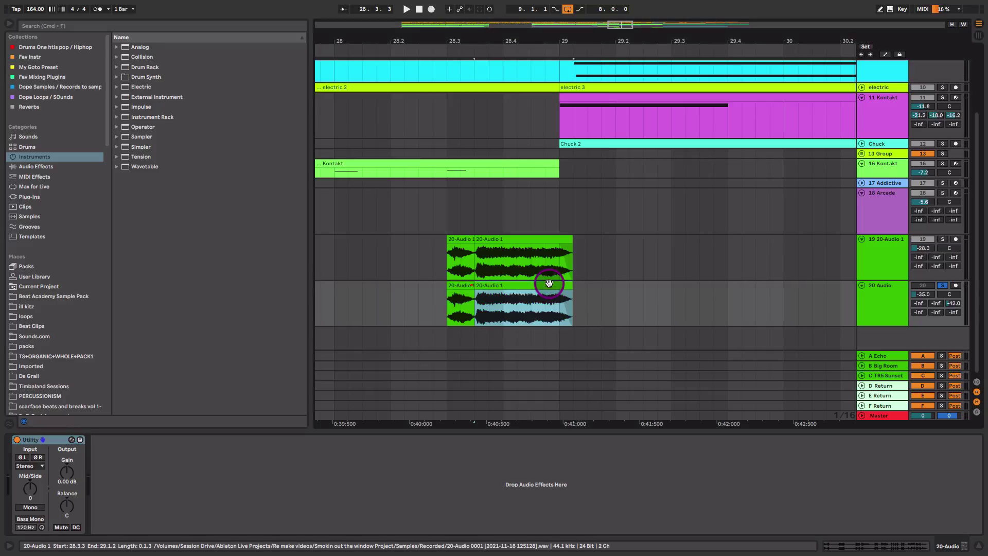
# Try the Complex warp mode on both 20 Audio clips, play them, and pick another warp mode.
pyautogui.doubleClick(463, 283)
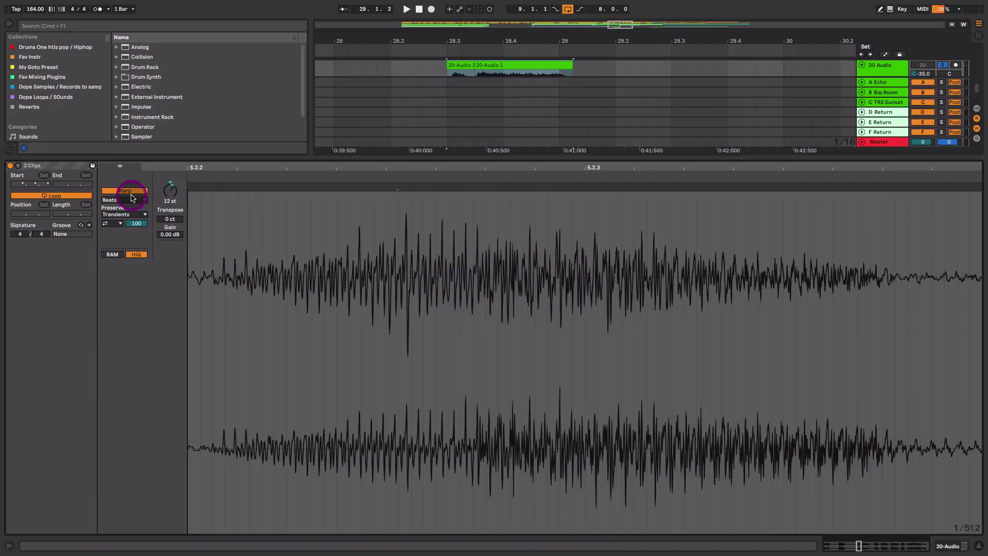
pyautogui.click(133, 199)
pyautogui.click(133, 239)
pyautogui.press('space')
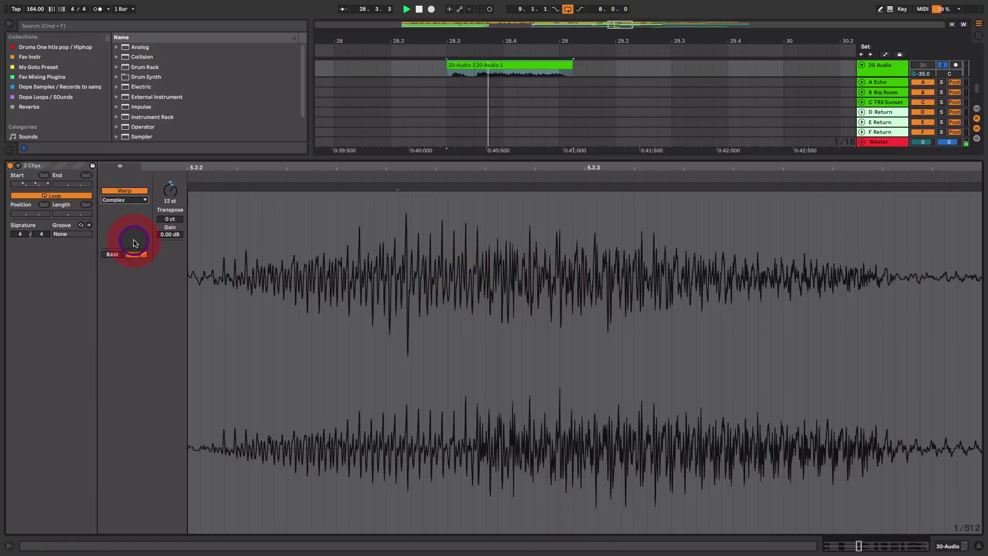
pyautogui.click(124, 200)
pyautogui.click(138, 246)
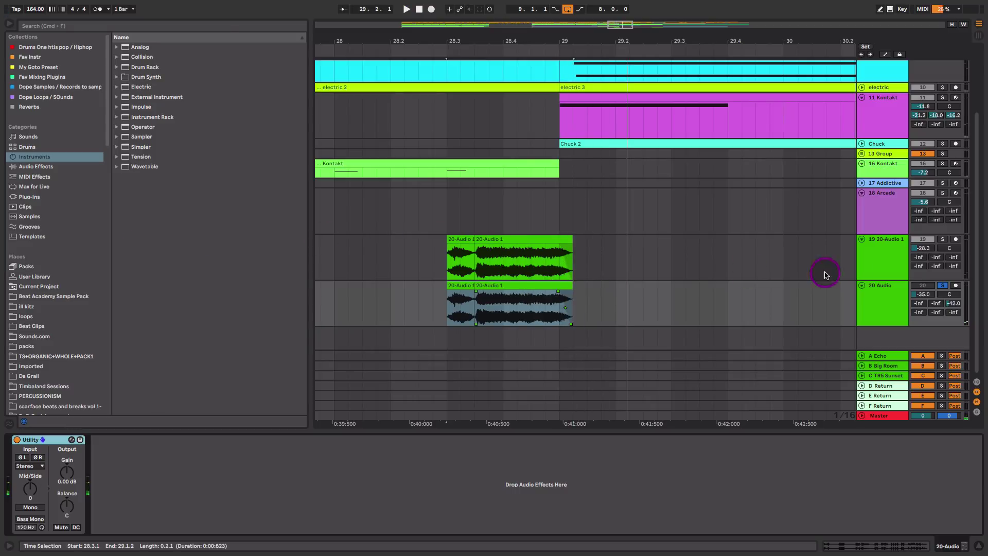
# With both audio tracks soloed, set 20 Audio's volume to -30.6 and trim both tracks' clips to end at bar 29.
pyautogui.click(955, 290)
pyautogui.click(942, 240)
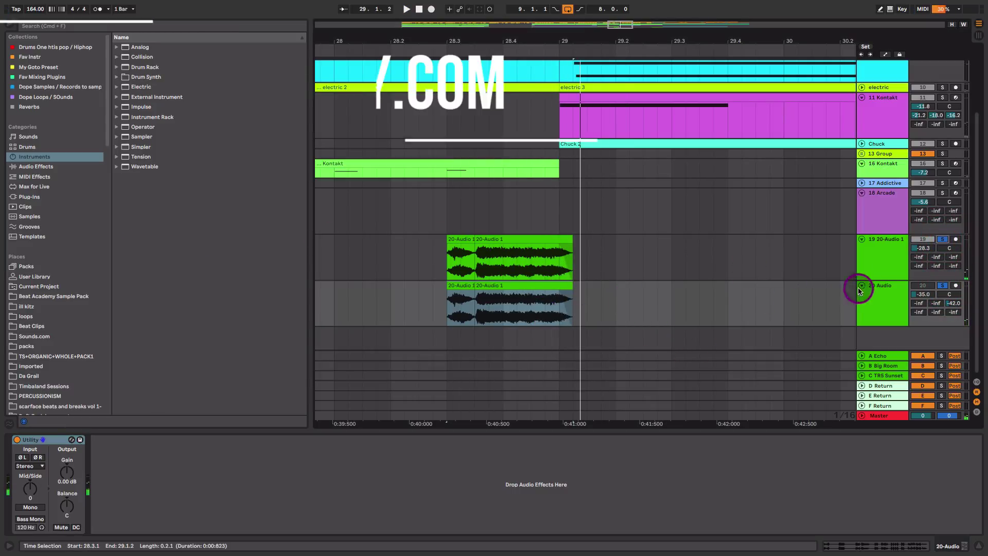
pyautogui.moveTo(922, 303)
pyautogui.mouseDown()
pyautogui.moveTo(624, 302)
pyautogui.moveTo(600, 236)
pyautogui.moveTo(559, 249)
pyautogui.mouseUp()
pyautogui.press('space')
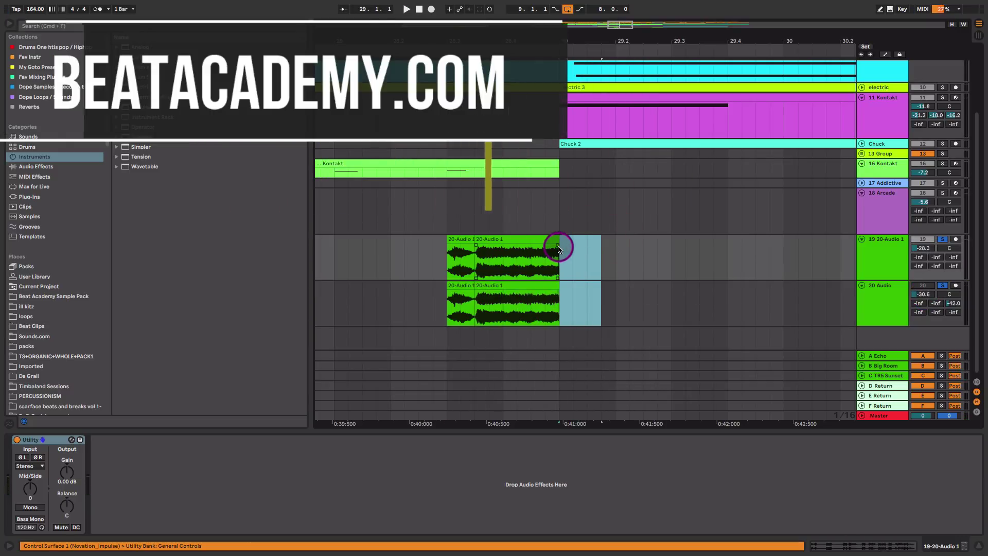
# Add a short fade-out to the end of the second 19 20-Audio 1 clip and play both tracks from 28.3.
pyautogui.click(547, 242)
pyautogui.click(439, 262)
pyautogui.press('space')
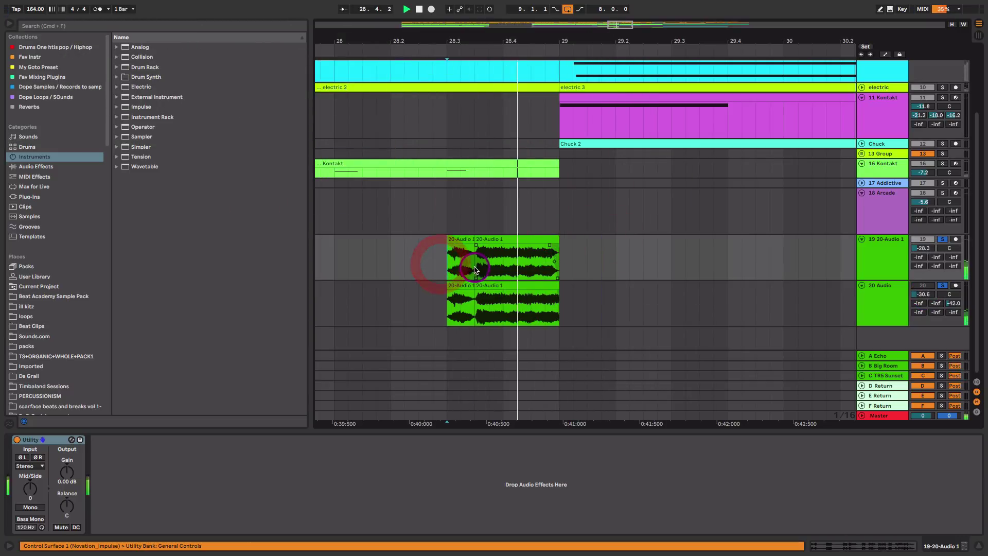
# Clear the solos and play all tracks from bar 28 until just past bar 33.
pyautogui.click(942, 239)
pyautogui.click(334, 256)
pyautogui.press('space')
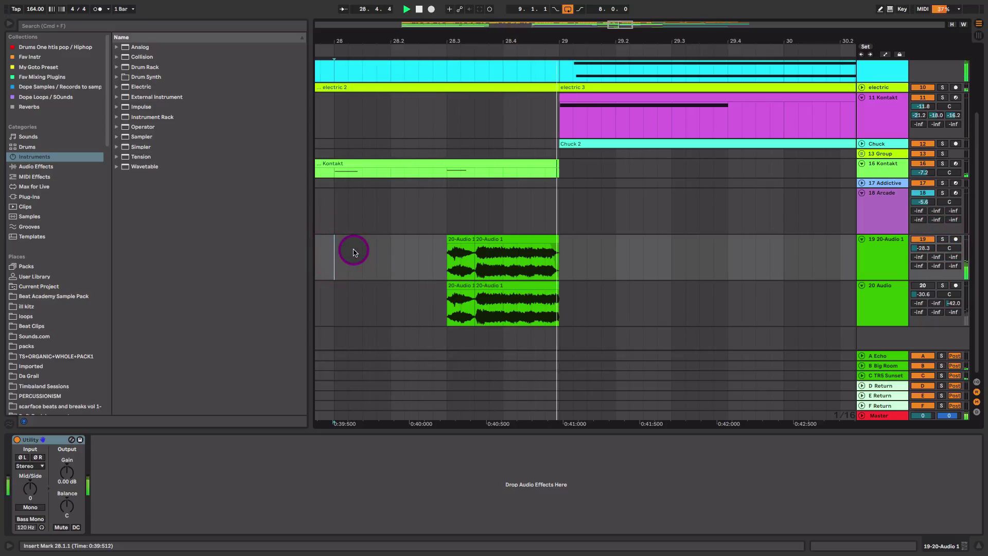
pyautogui.moveTo(662, 44); pyautogui.dragTo(662, 18)
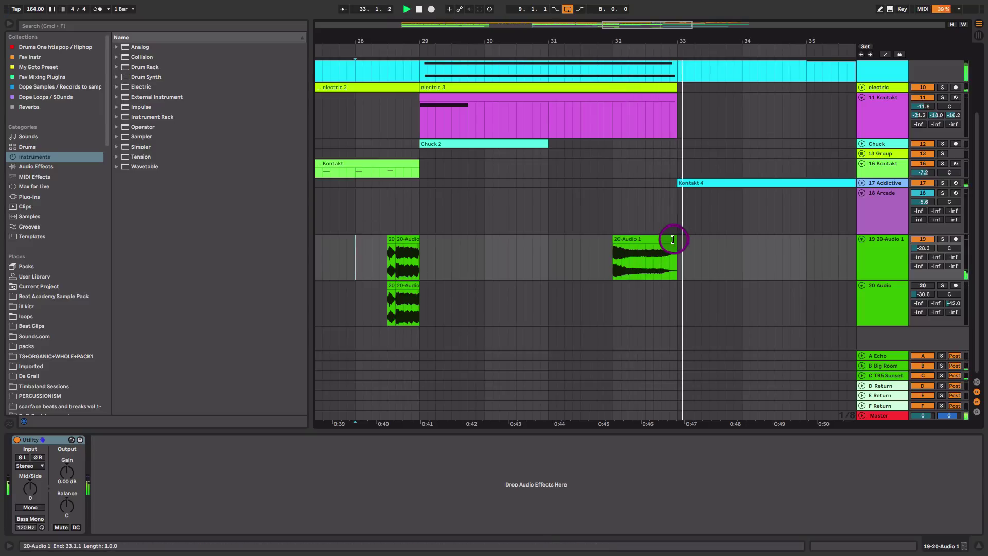
pyautogui.press('space')
# Solo 19 20-Audio 1, split its bar 32 clip at 32.3, and play it from the start.
pyautogui.click(607, 256)
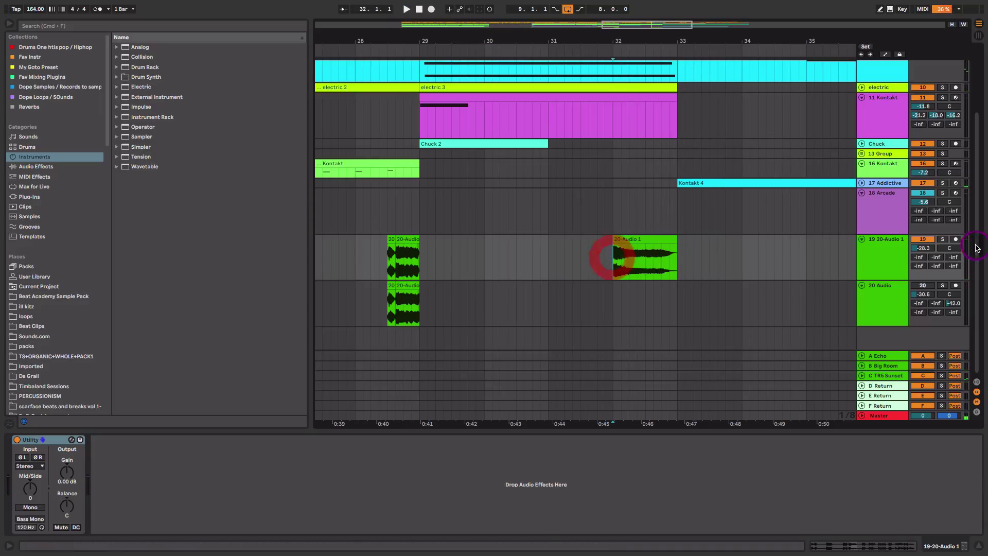
pyautogui.click(944, 240)
pyautogui.press('space')
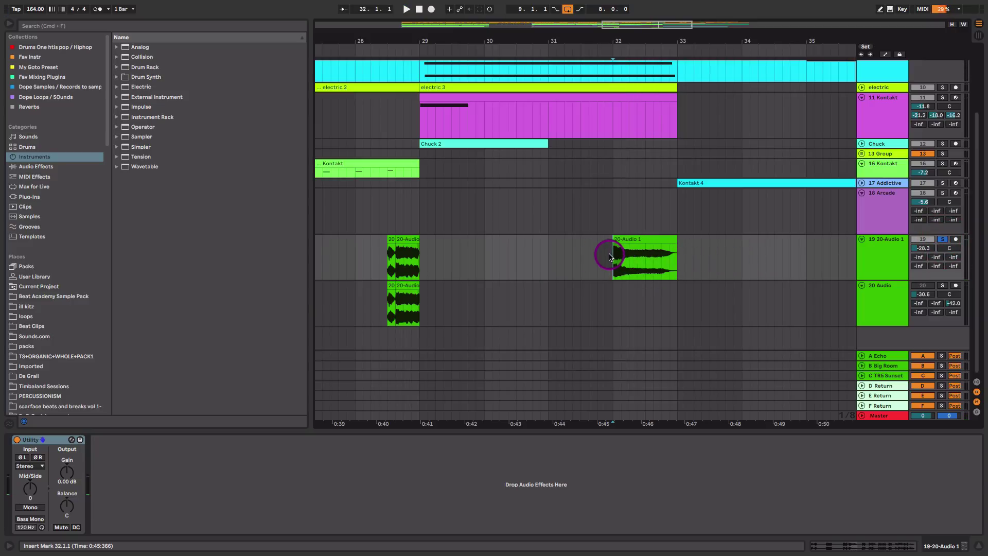
pyautogui.moveTo(616, 257); pyautogui.dragTo(646, 253)
pyautogui.hotkey('ctrl', 'e')
pyautogui.click(625, 238)
pyautogui.press('space')
# Transpose the second half of the split clip to -3 st and play the two halves.
pyautogui.doubleClick(662, 239)
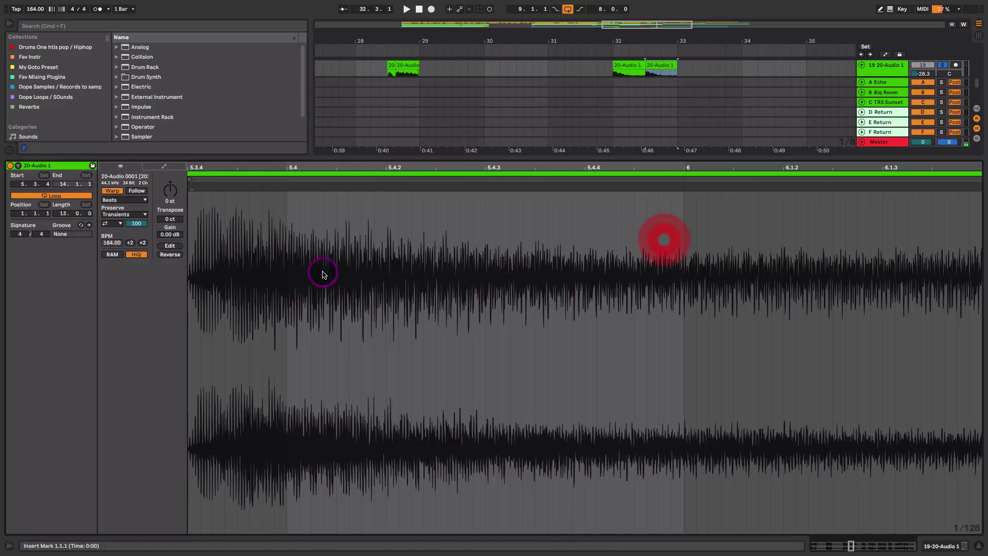
pyautogui.moveTo(172, 198); pyautogui.dragTo(173, 198)
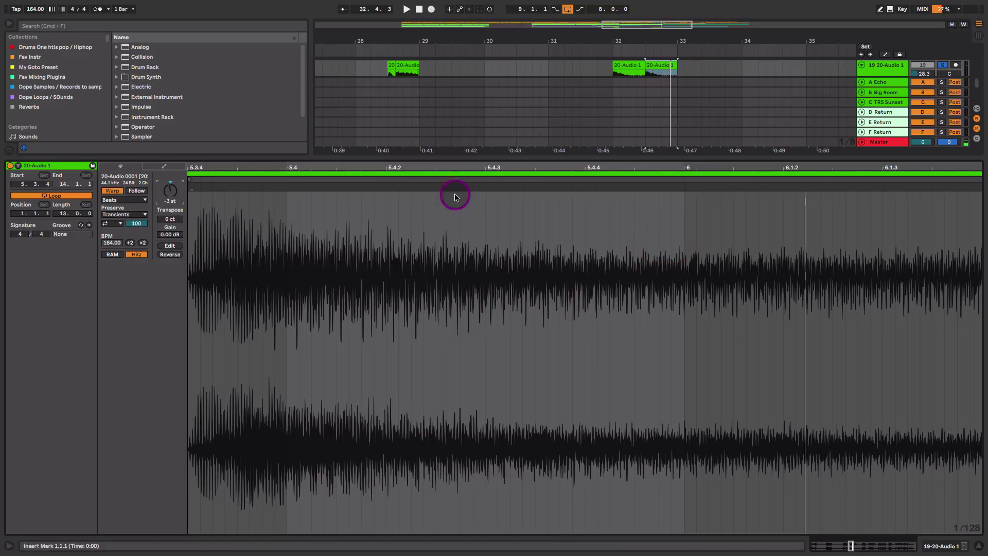
pyautogui.hotkey('shift', 'Tab')
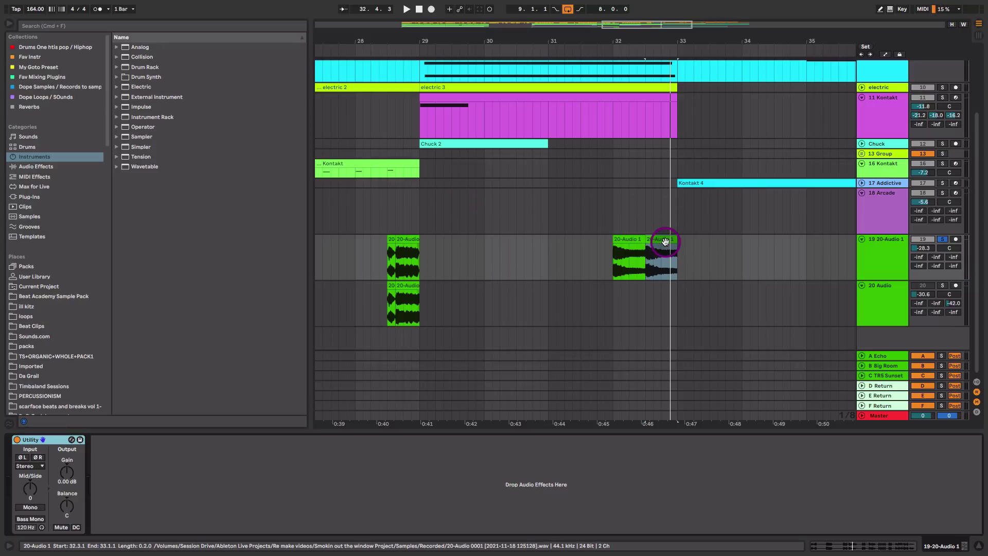
pyautogui.click(629, 239)
pyautogui.press('space')
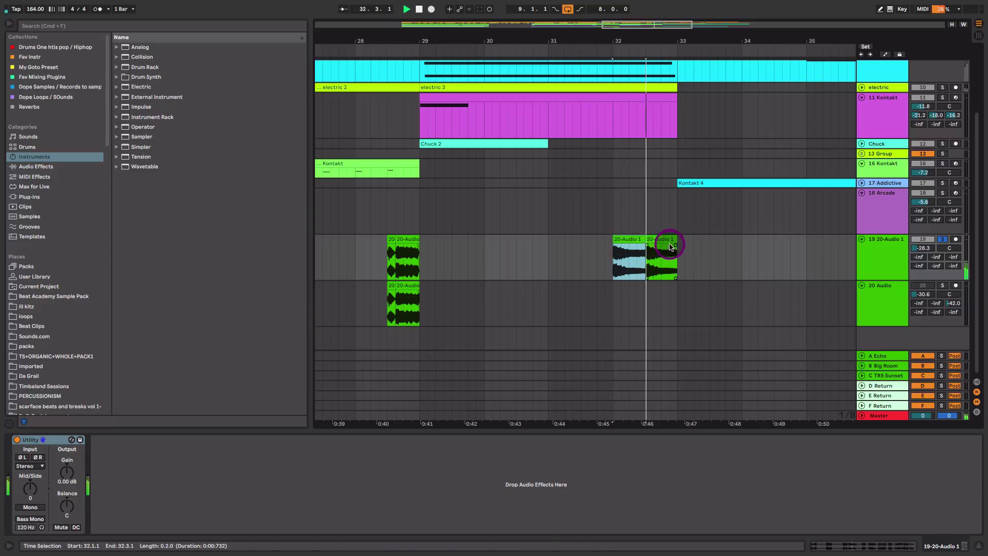
pyautogui.click(664, 239)
pyautogui.press('space')
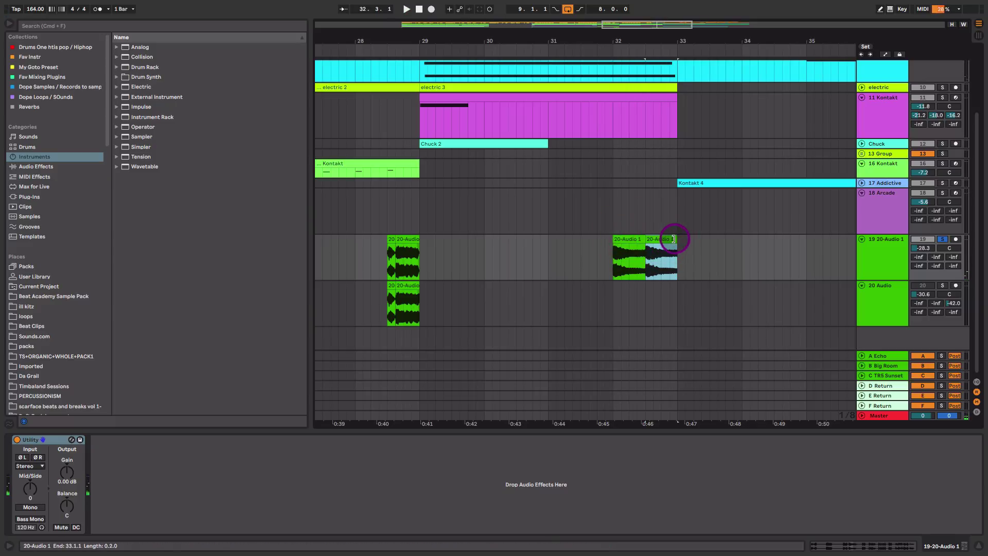
# Extend the transposed clip's end to bar 36 and play the recording from bar 34.
pyautogui.moveTo(675, 237); pyautogui.dragTo(867, 249)
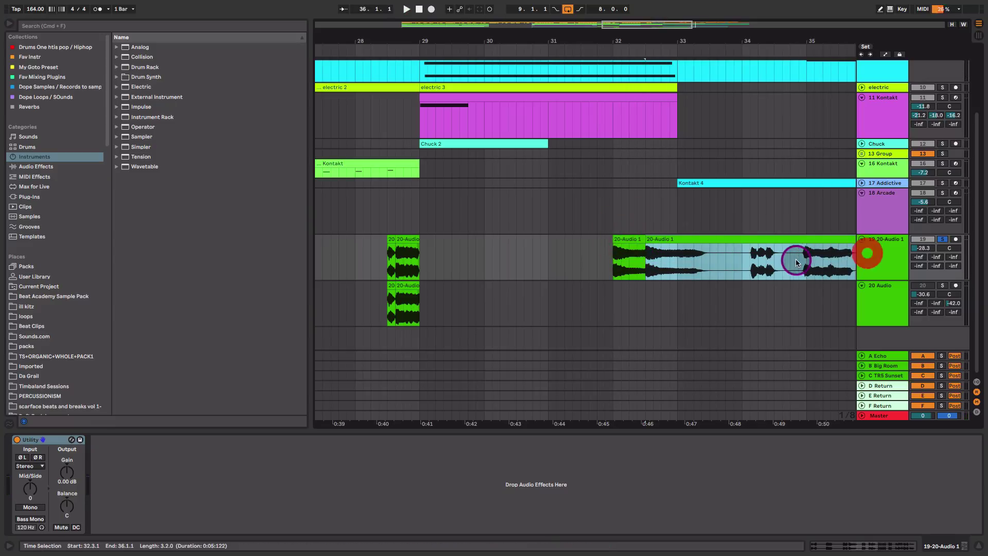
pyautogui.click(798, 262)
pyautogui.click(744, 256)
pyautogui.press('space')
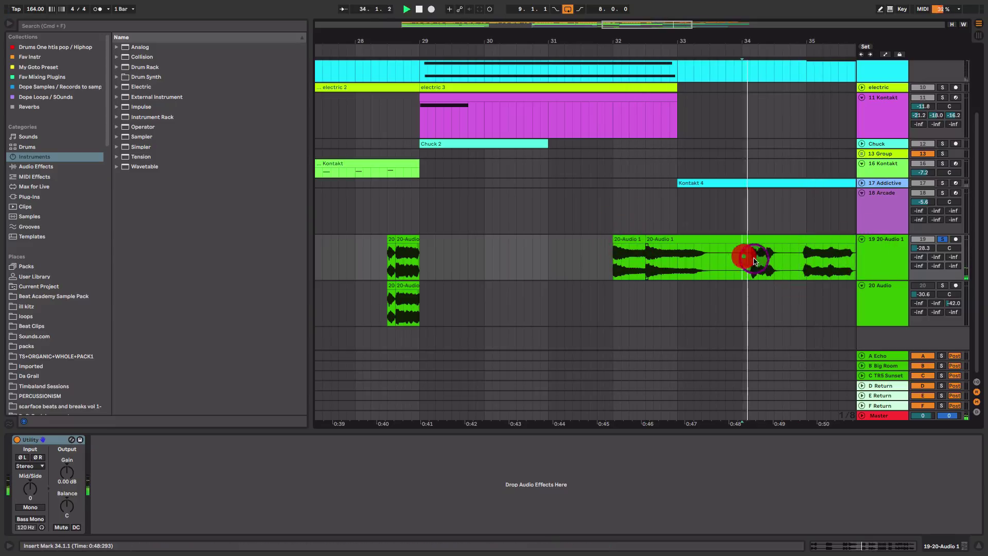
# Extend the transposed 20-Audio 1 clip's end to 39.4.3 and play the uncovered recording from bar 33.
pyautogui.hscroll(5, 565, 254)
pyautogui.click(564, 254)
pyautogui.moveTo(632, 237); pyautogui.dragTo(859, 248)
pyautogui.press('space')
pyautogui.hscroll(2, 771, 254)
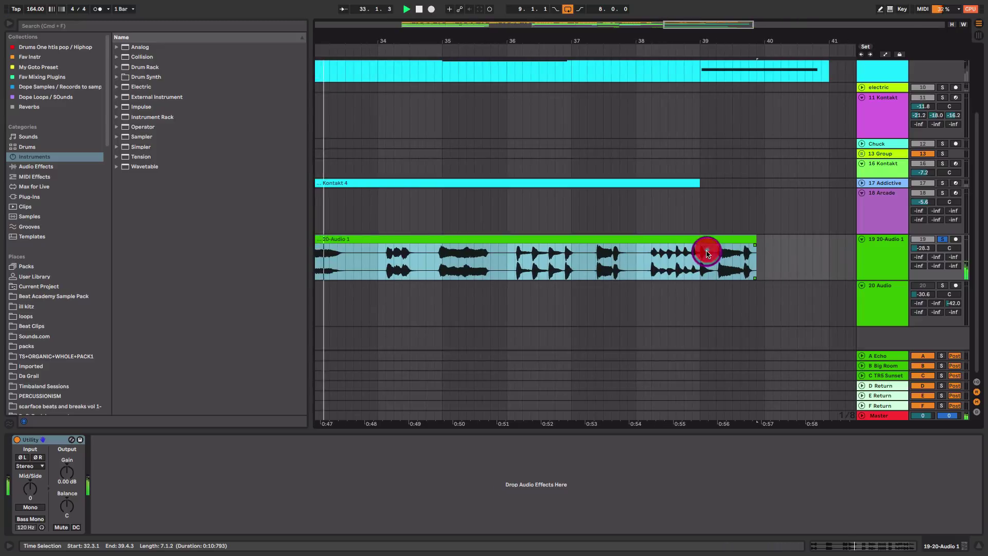
# Cut a late phrase out of the extended 20-Audio 1 clip, place it at 32.3, and play from bar 32.
pyautogui.click(718, 251)
pyautogui.moveTo(718, 251); pyautogui.dragTo(602, 257)
pyautogui.press('space')
pyautogui.press('super+e')
pyautogui.click(559, 273)
pyautogui.press('space')
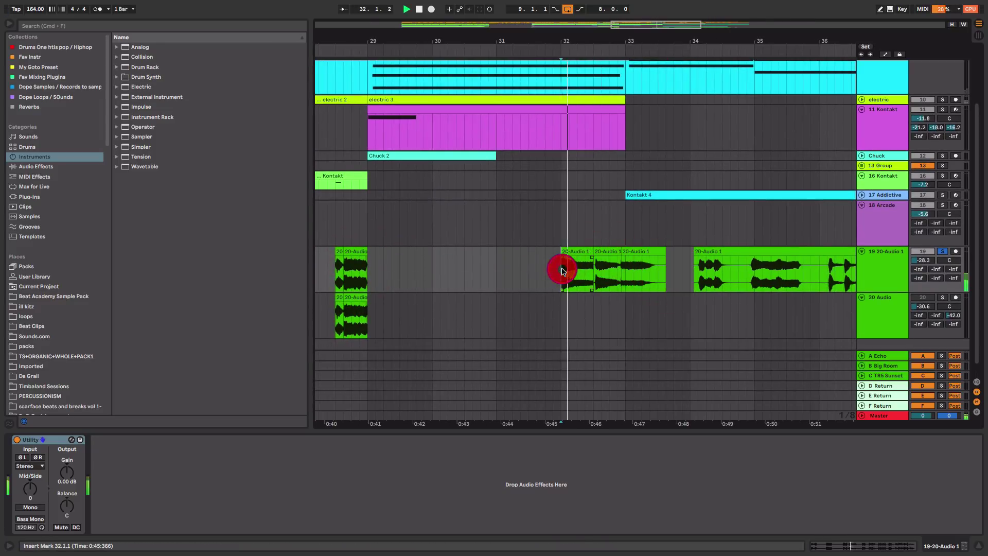
# Delete the leftover audio between 32.4.3 and 33.3.3 on 19 20-Audio 1 and play the two remaining clips from bar 32.
pyautogui.press('+')
pyautogui.press('space')
pyautogui.doubleClick(622, 251)
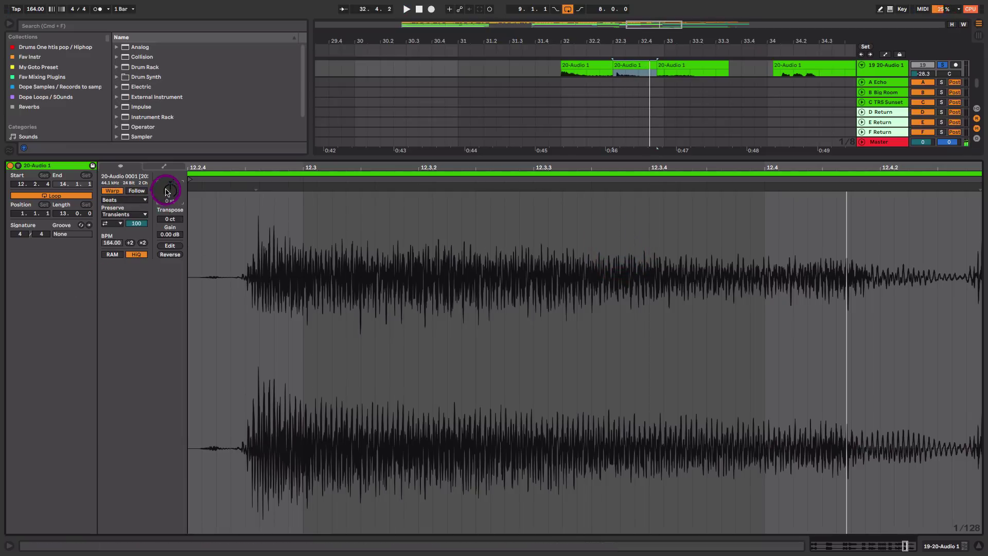
pyautogui.hotkey('shift', 'Tab')
pyautogui.click(705, 242)
pyautogui.press('Delete')
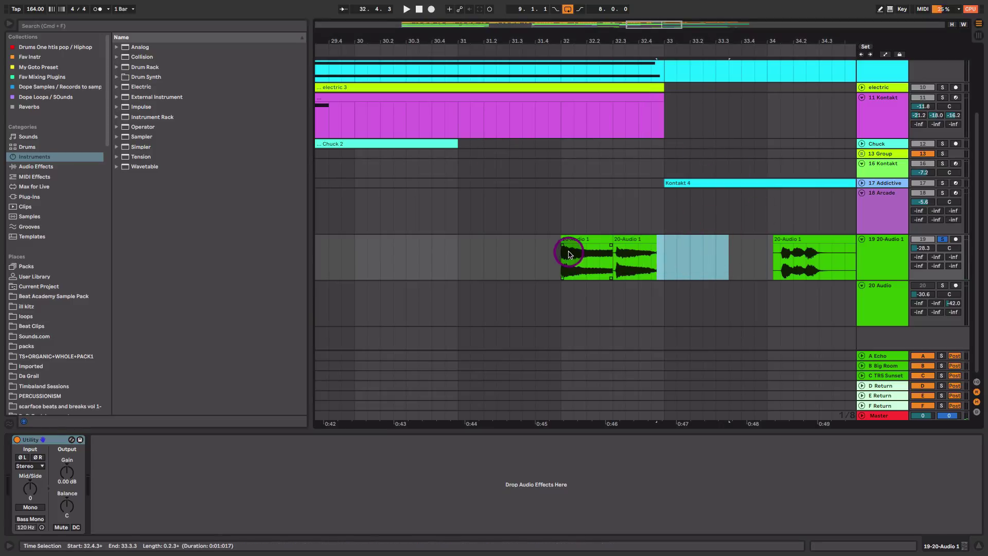
pyautogui.click(569, 253)
pyautogui.press('space')
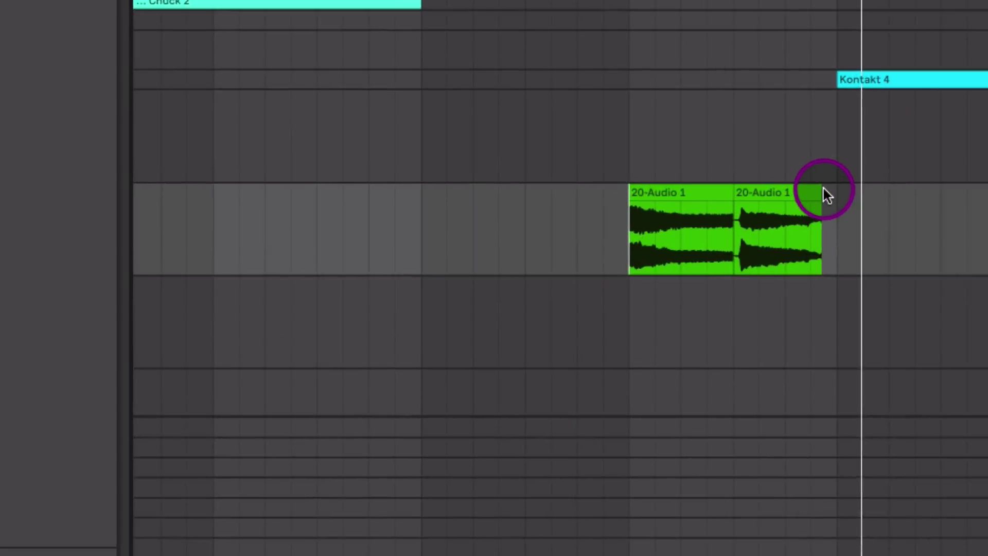
# Stretch the end of the clip at 32.3 to bar 33.
pyautogui.click(654, 238)
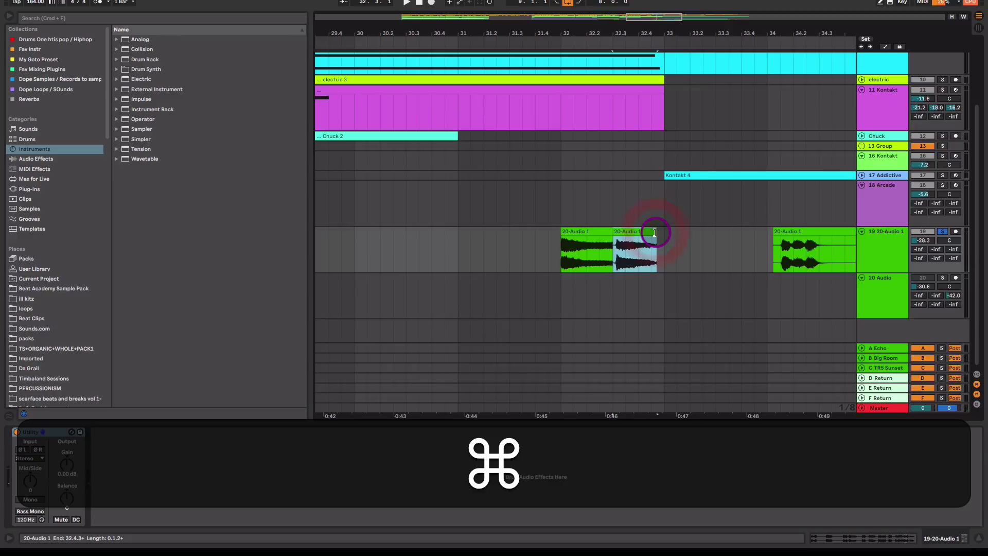
pyautogui.press('shift')
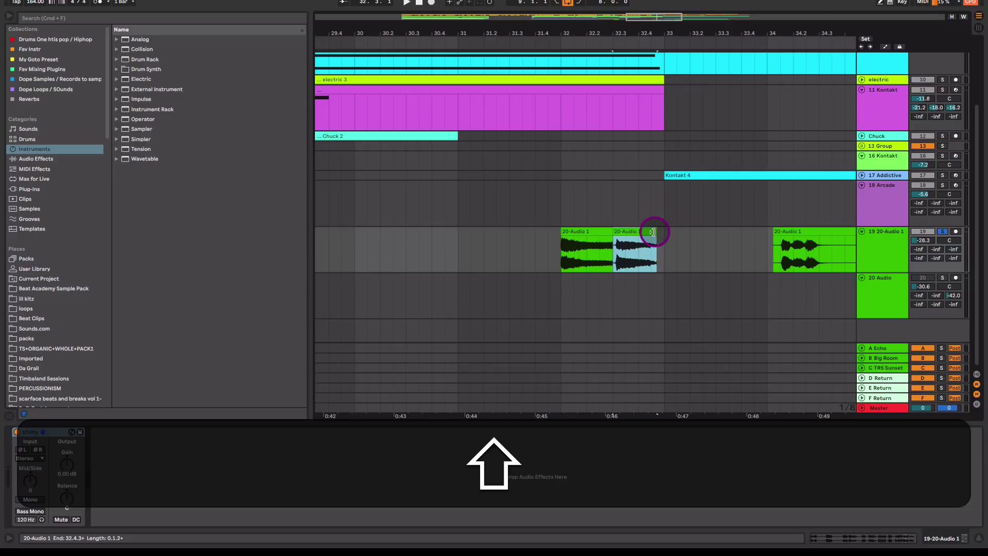
pyautogui.moveTo(657, 233); pyautogui.dragTo(662, 234)
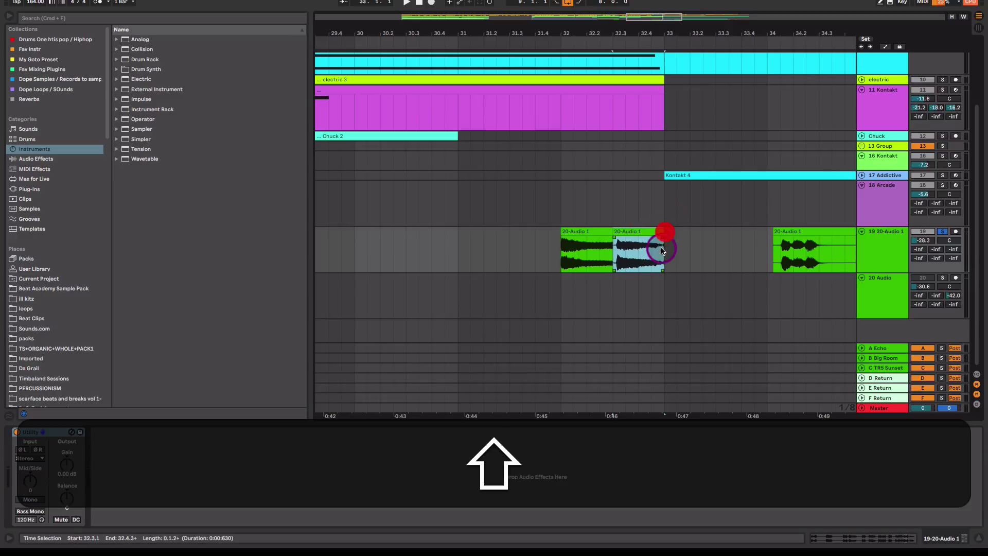
pyautogui.click(660, 239)
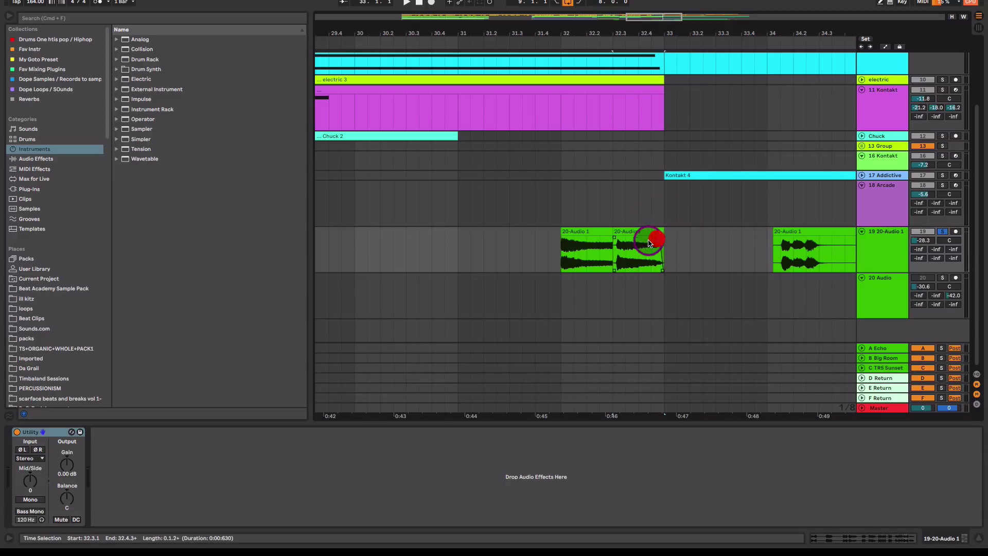
# Trim the silent start off the stretched clip, realign it to run from 32.3 to bar 33, and play from bar 32.
pyautogui.click(617, 230)
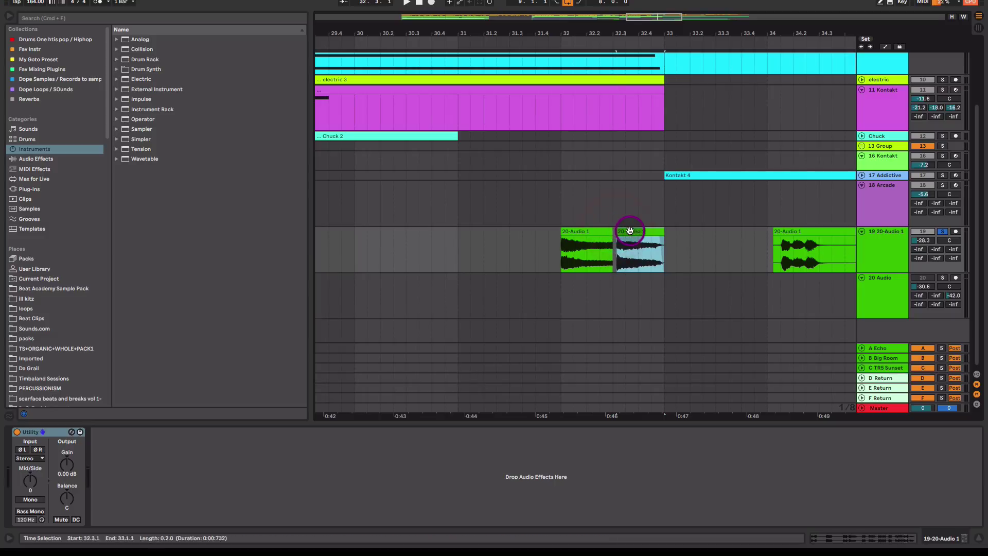
pyautogui.moveTo(630, 230); pyautogui.dragTo(627, 230)
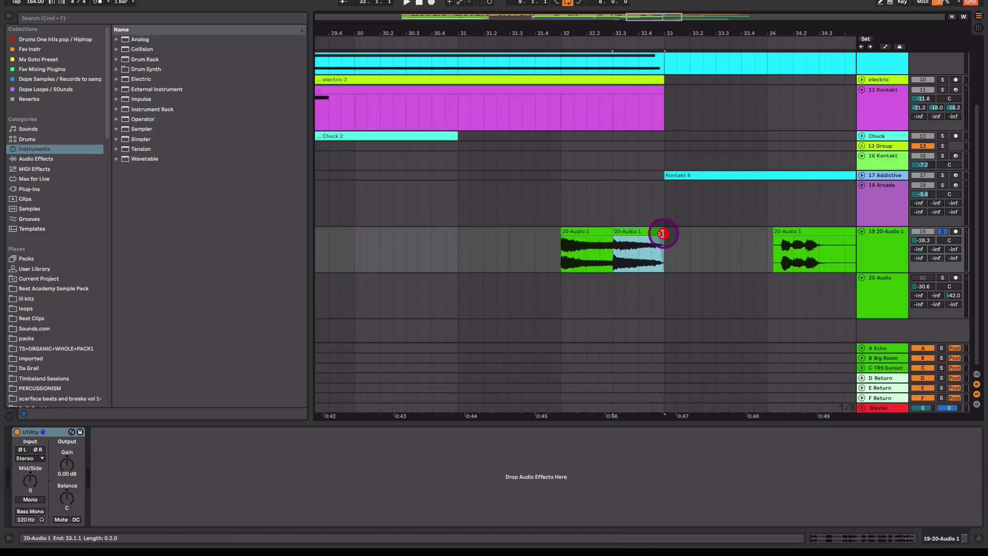
pyautogui.click(560, 242)
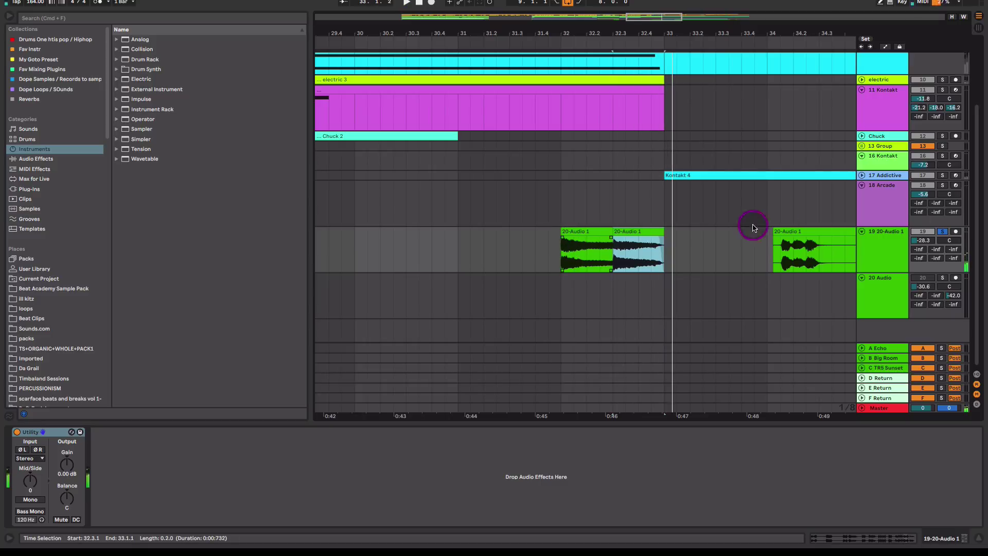
# Unsolo 19 20-Audio 1 and play the full arrangement from bar 31.
pyautogui.click(942, 231)
pyautogui.click(455, 246)
pyautogui.press('space')
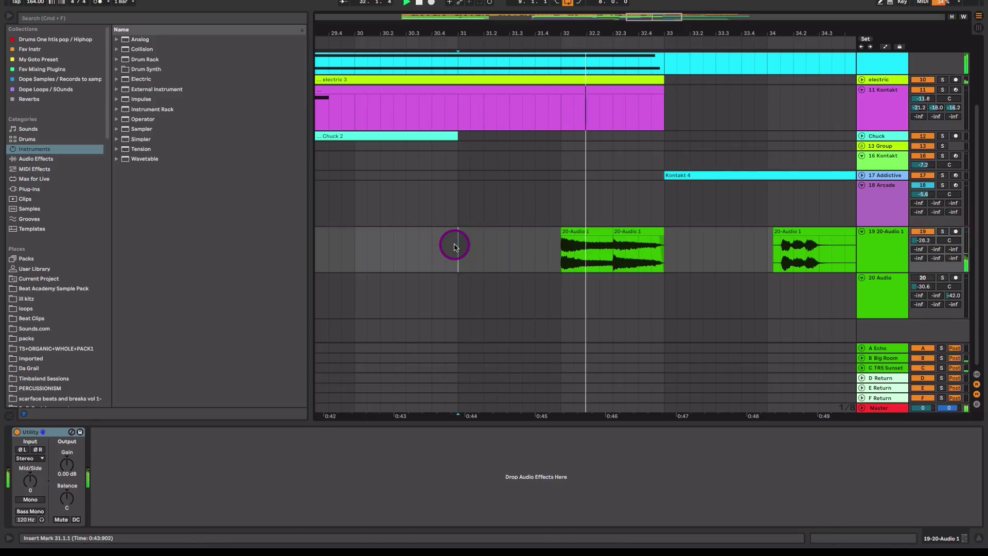